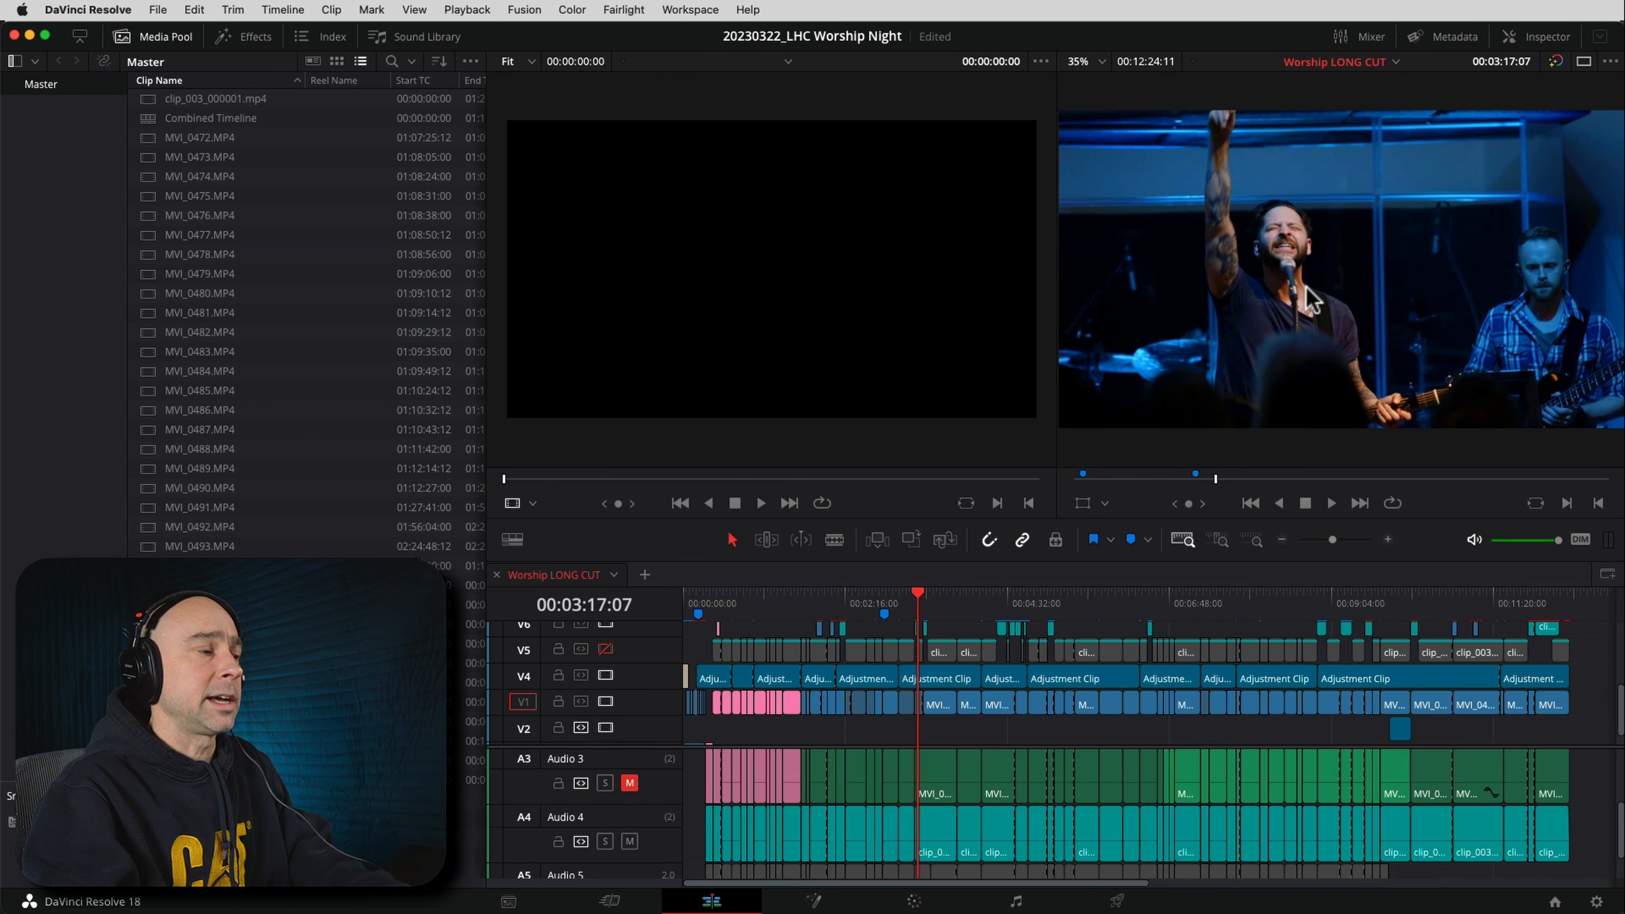
Play and scrub through the Worship LONG CUT timeline to its end to review the horizontal edit
key(space)
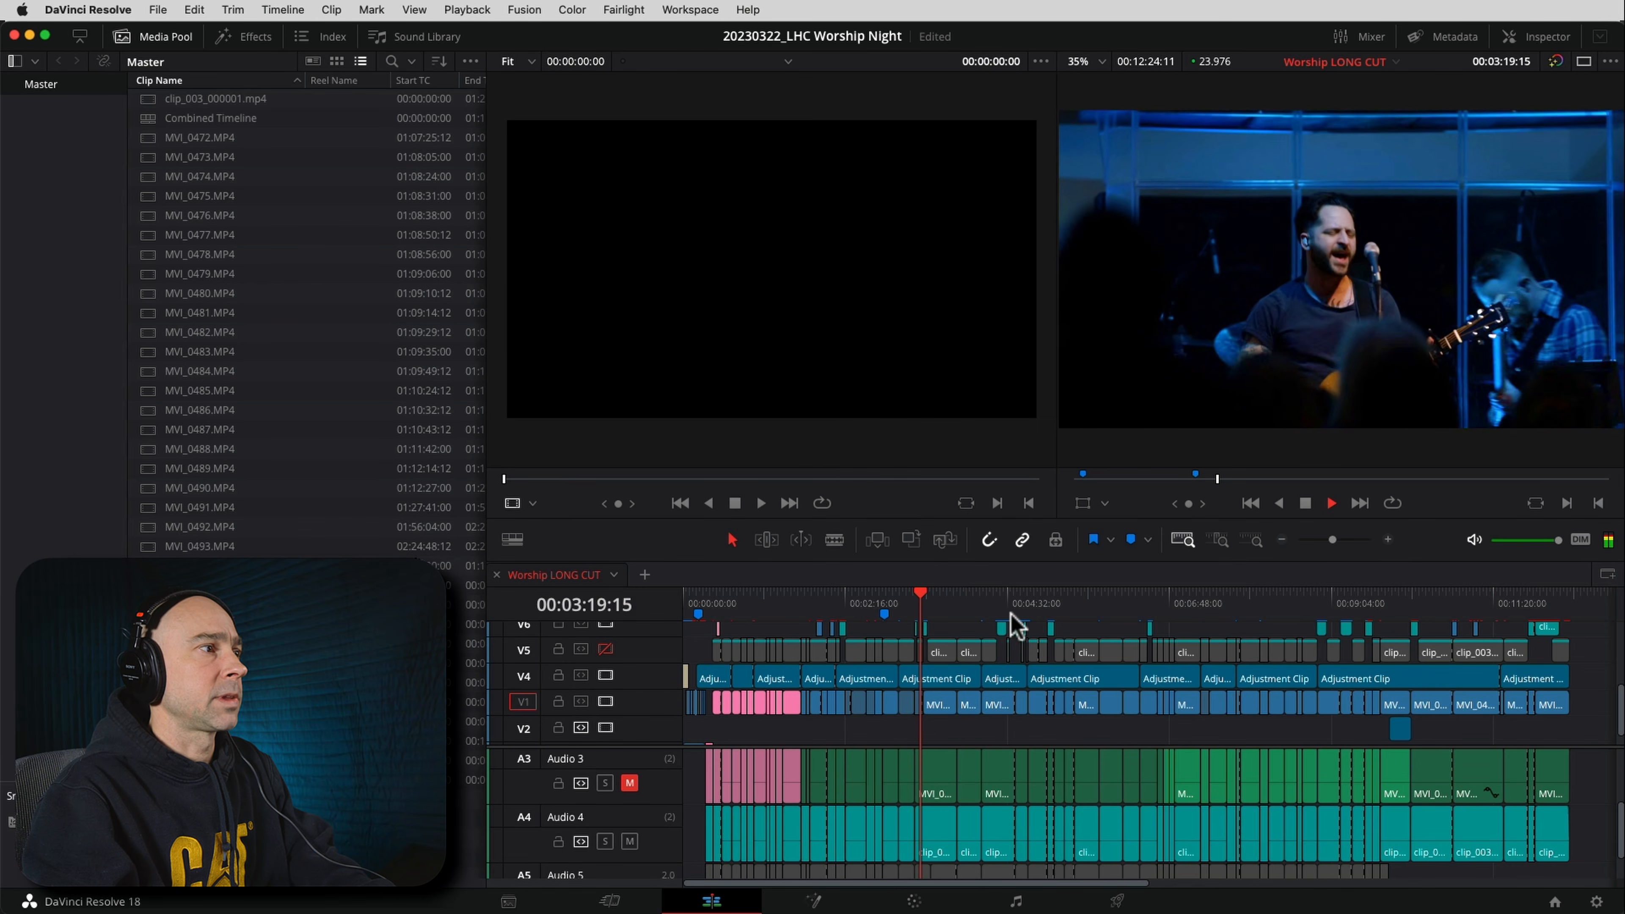
drag(953, 599, 961, 595)
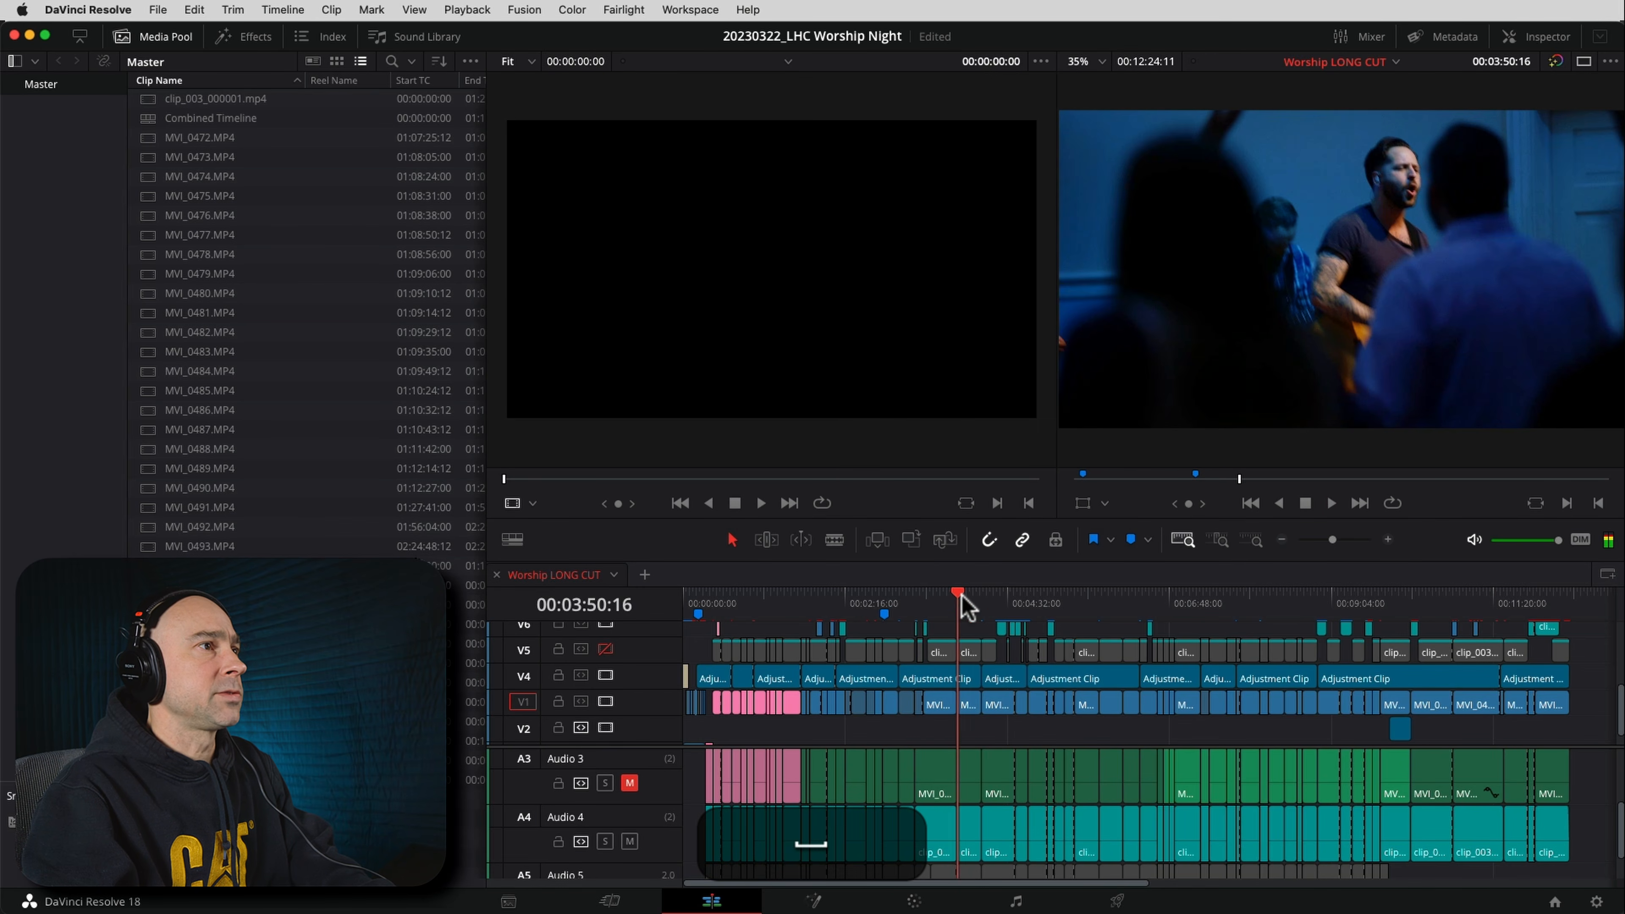
click(1078, 599)
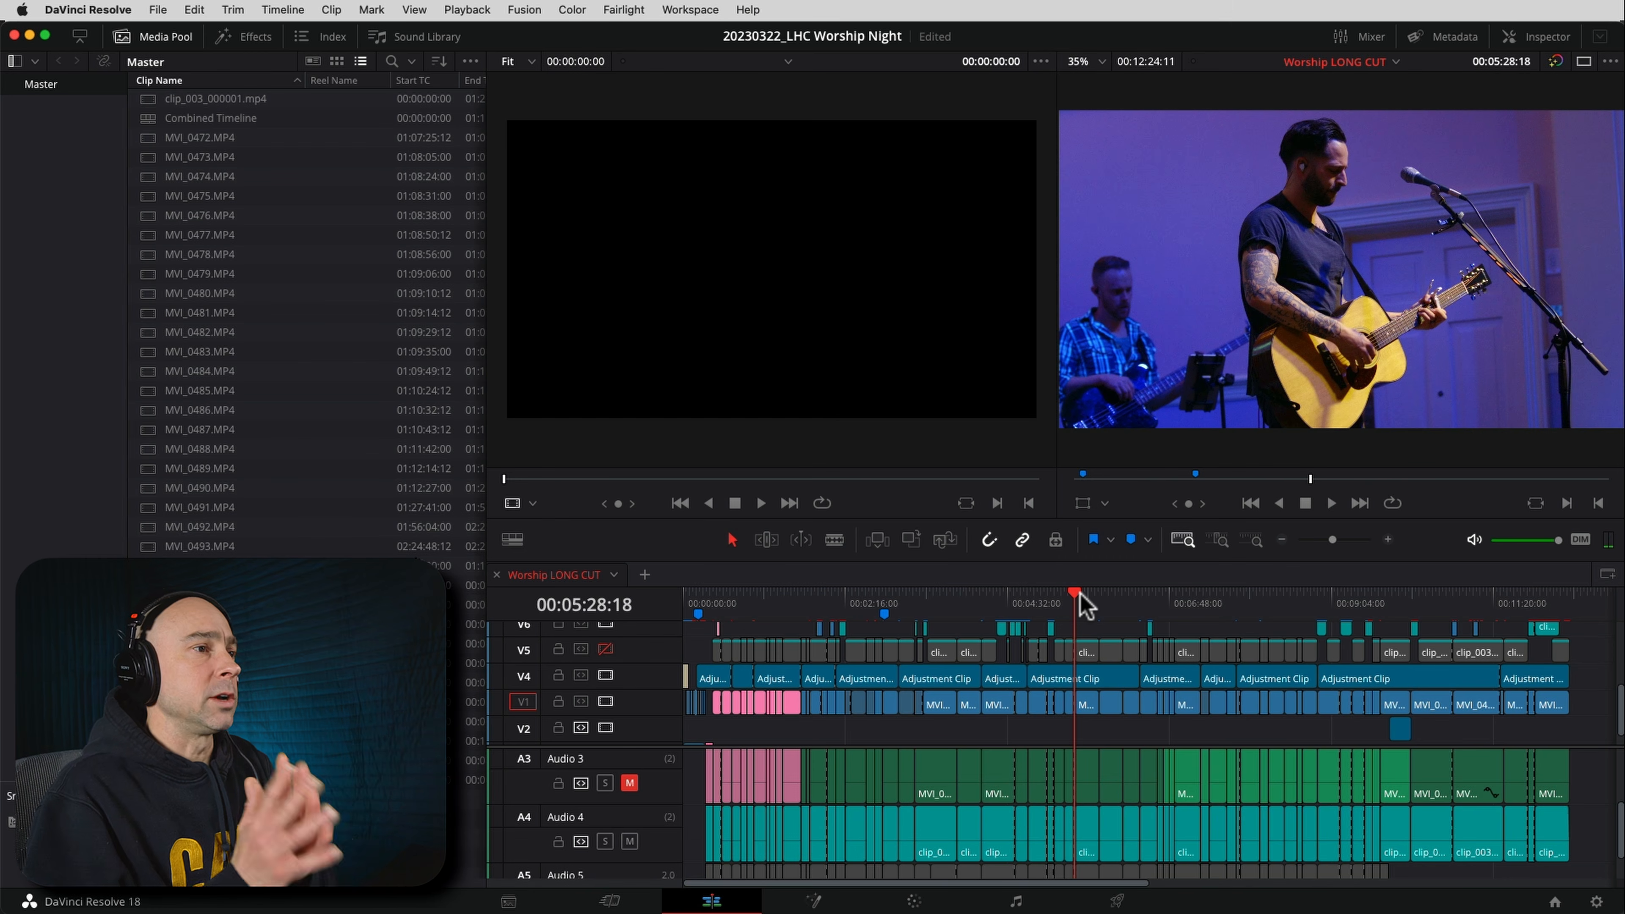
click(1571, 601)
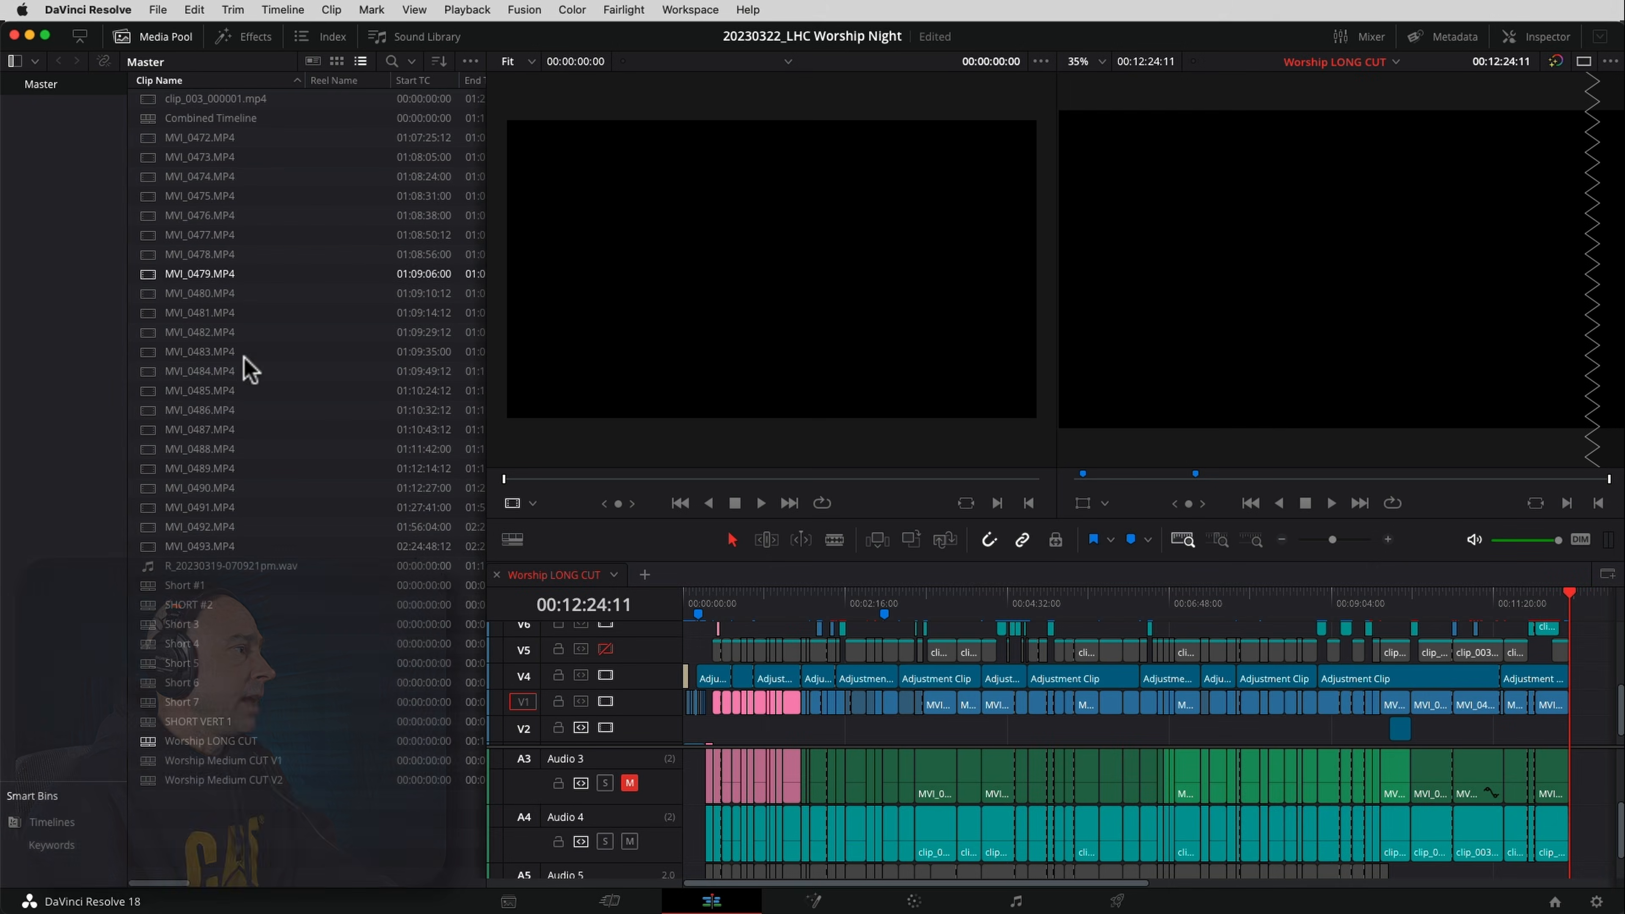
Start a new empty timeline from the media pool and name it Short 8
right_click(204, 806)
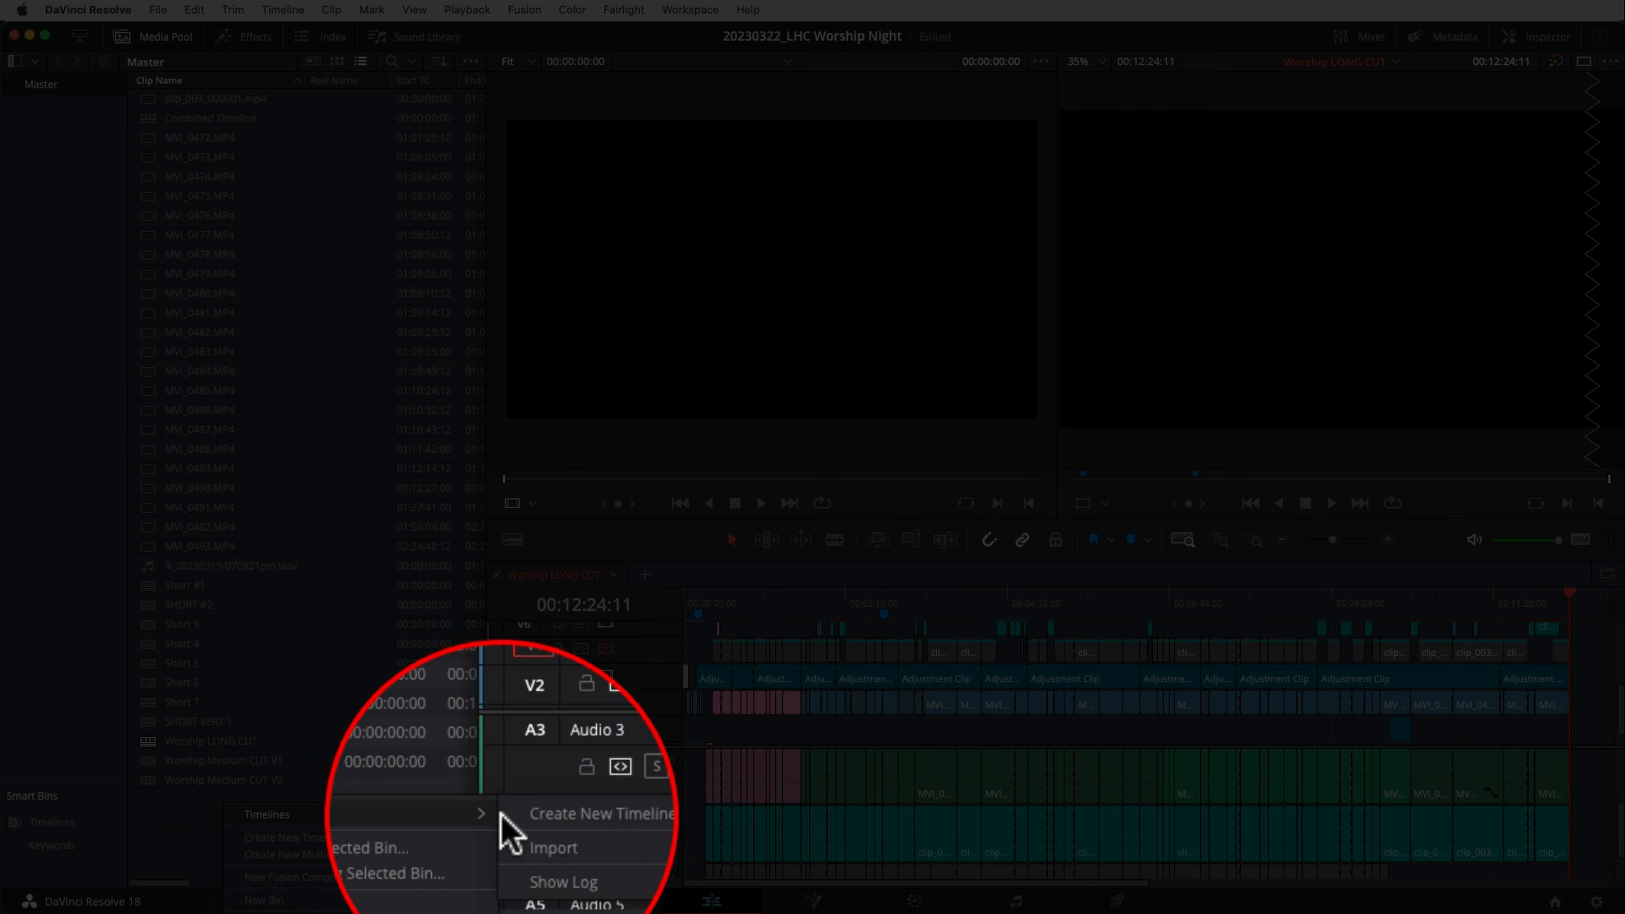
click(569, 813)
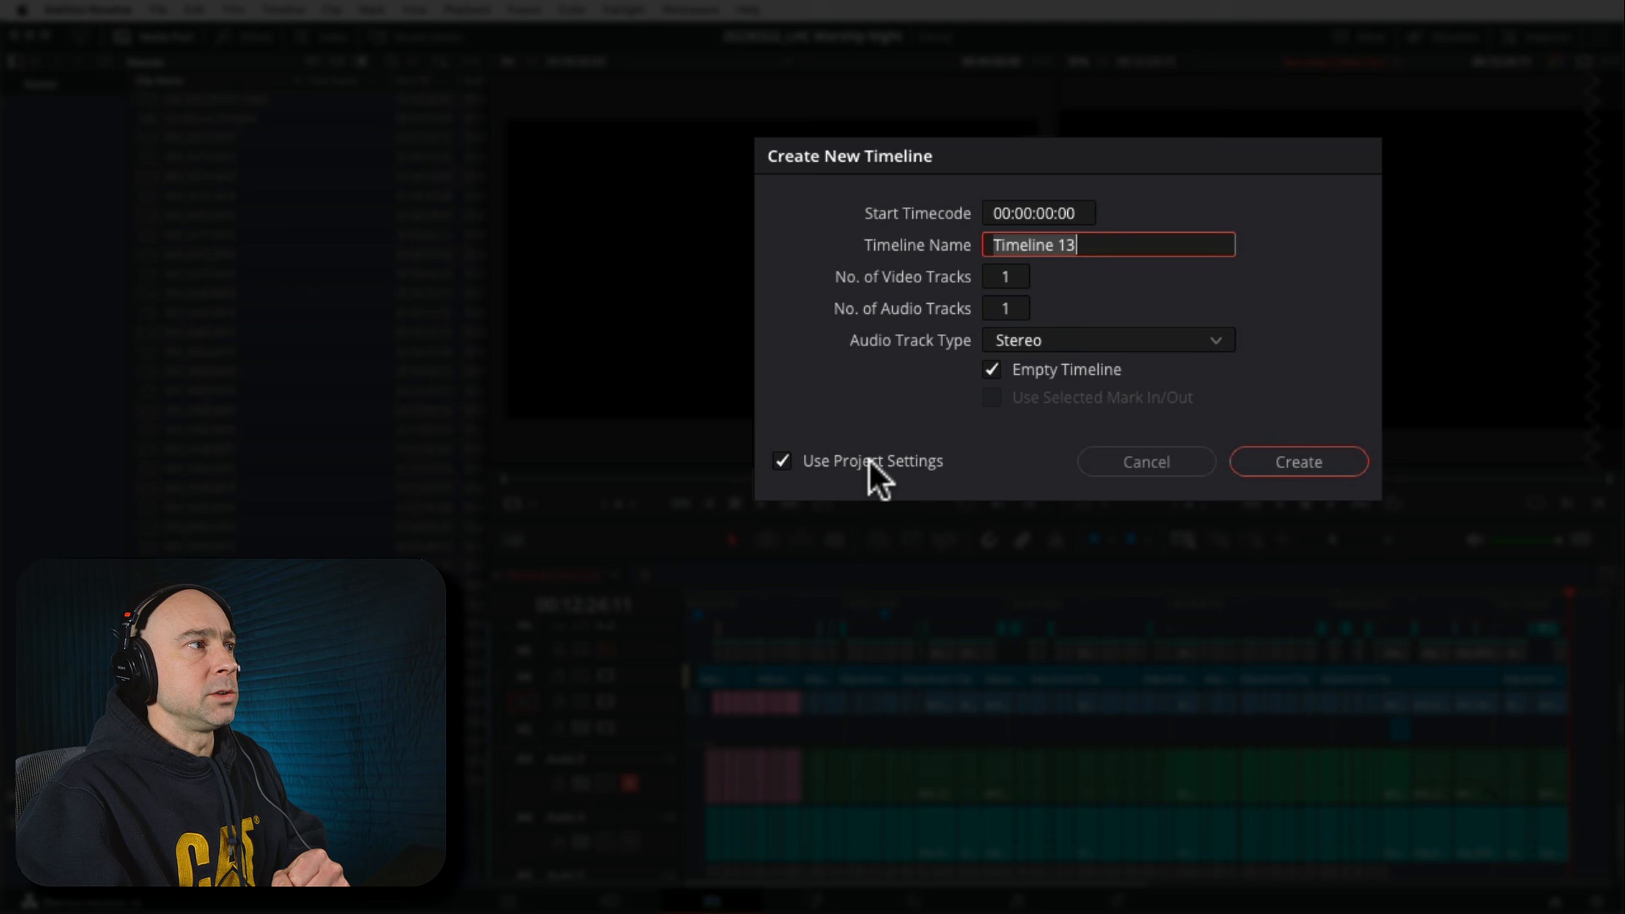
triple_click(1099, 244)
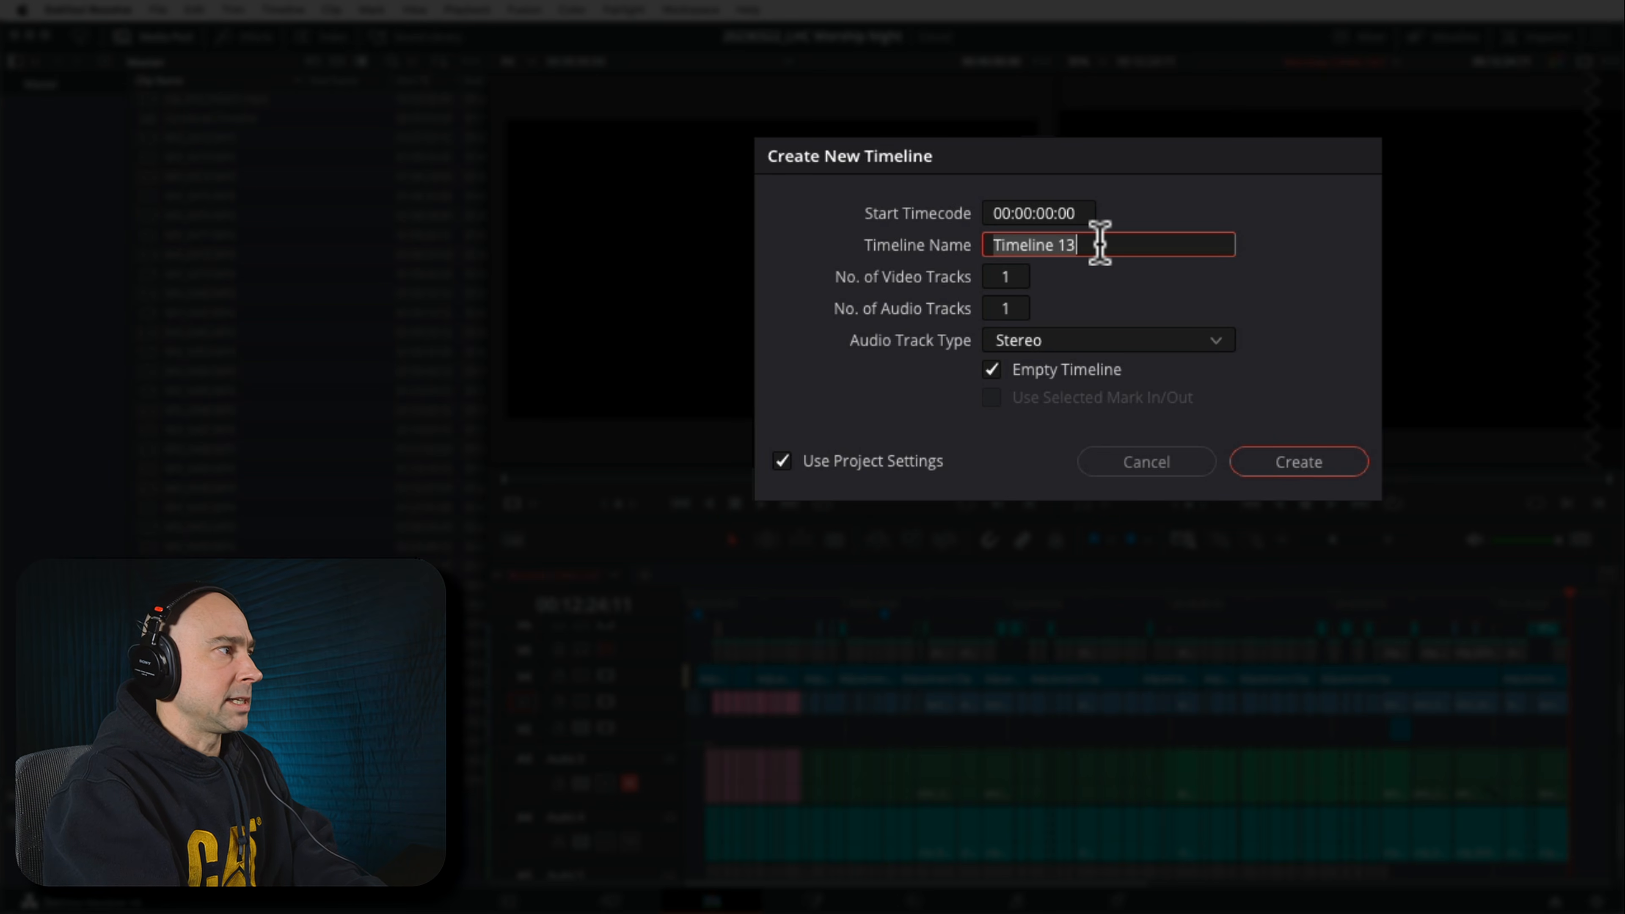
text(Short 8)
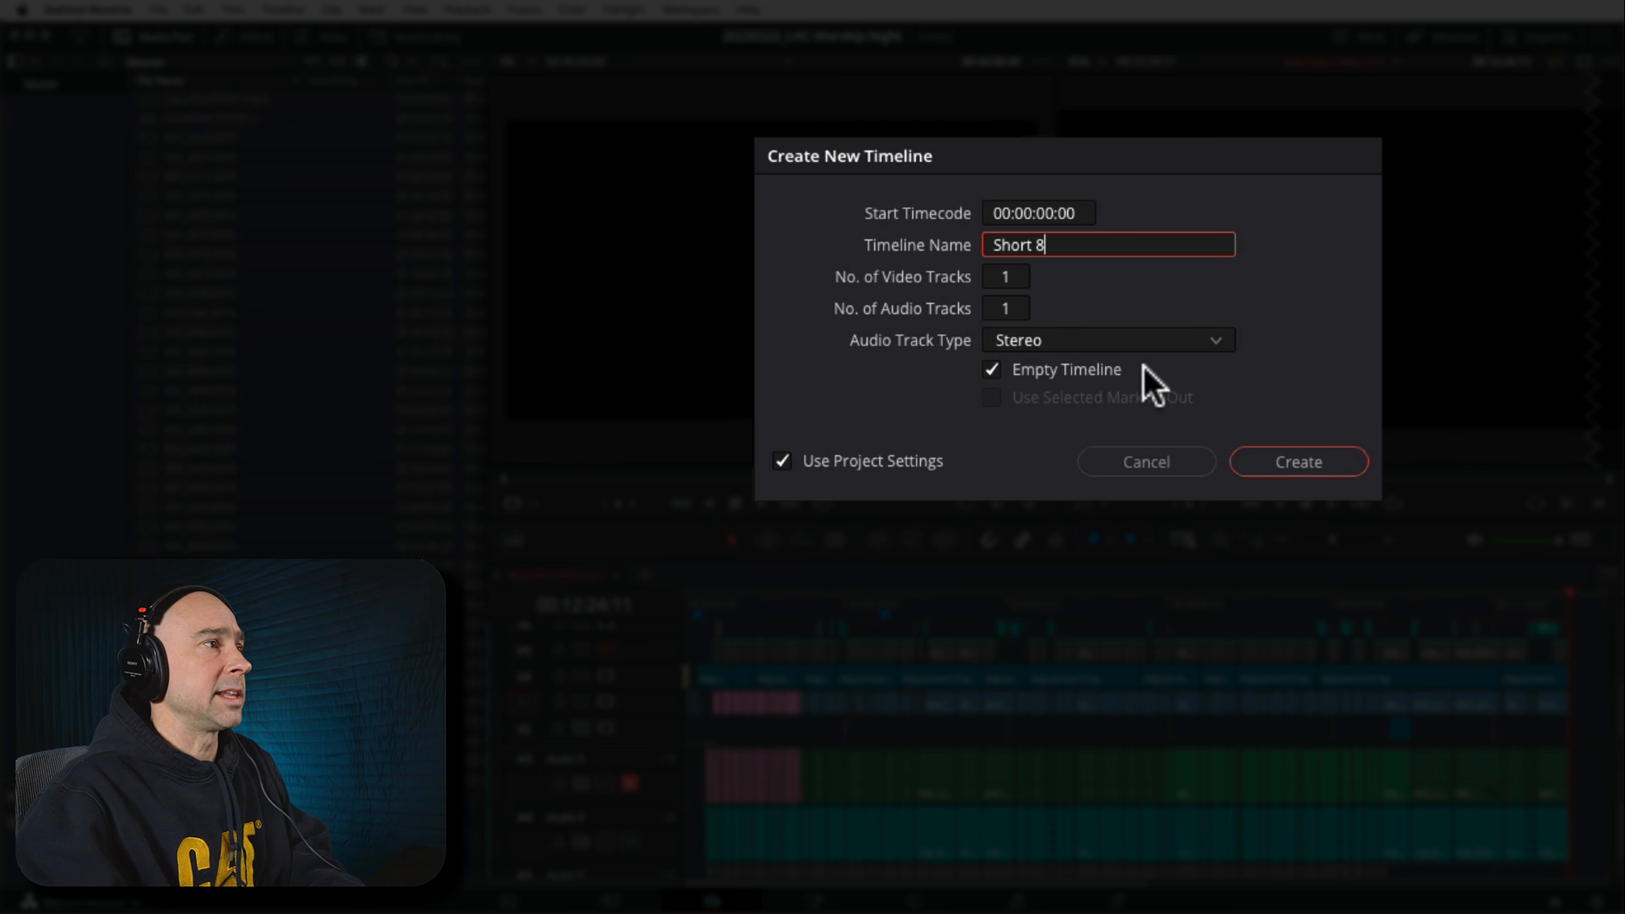
Turn off the project settings for Short 8, enable vertical resolution at 1080 x 1920, and create the timeline
click(782, 462)
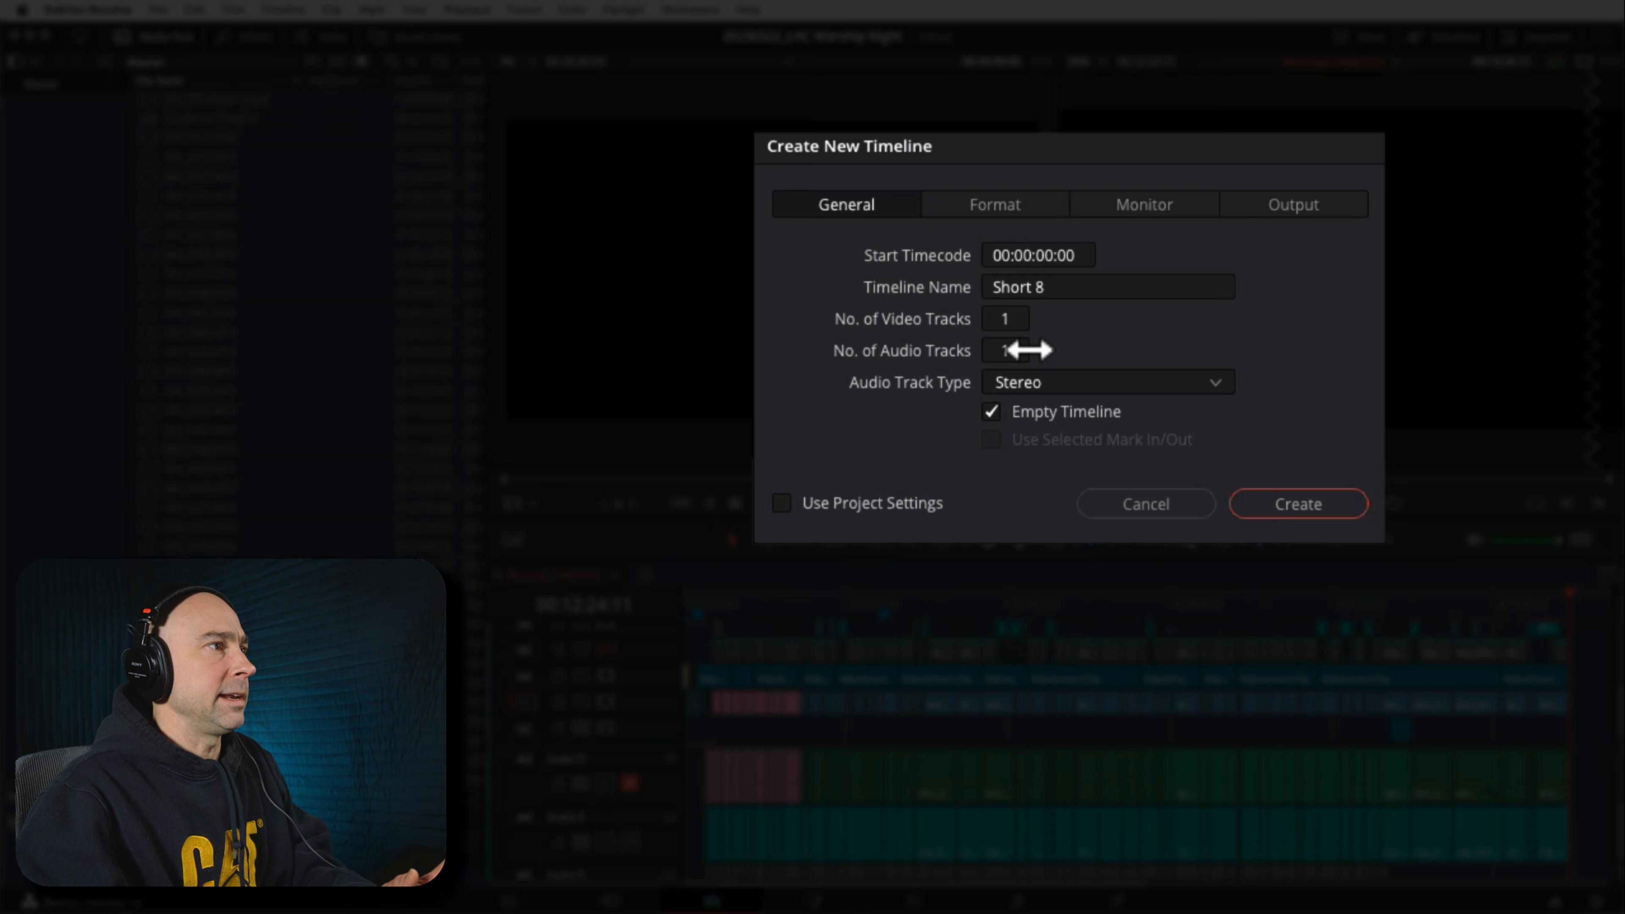
click(1011, 209)
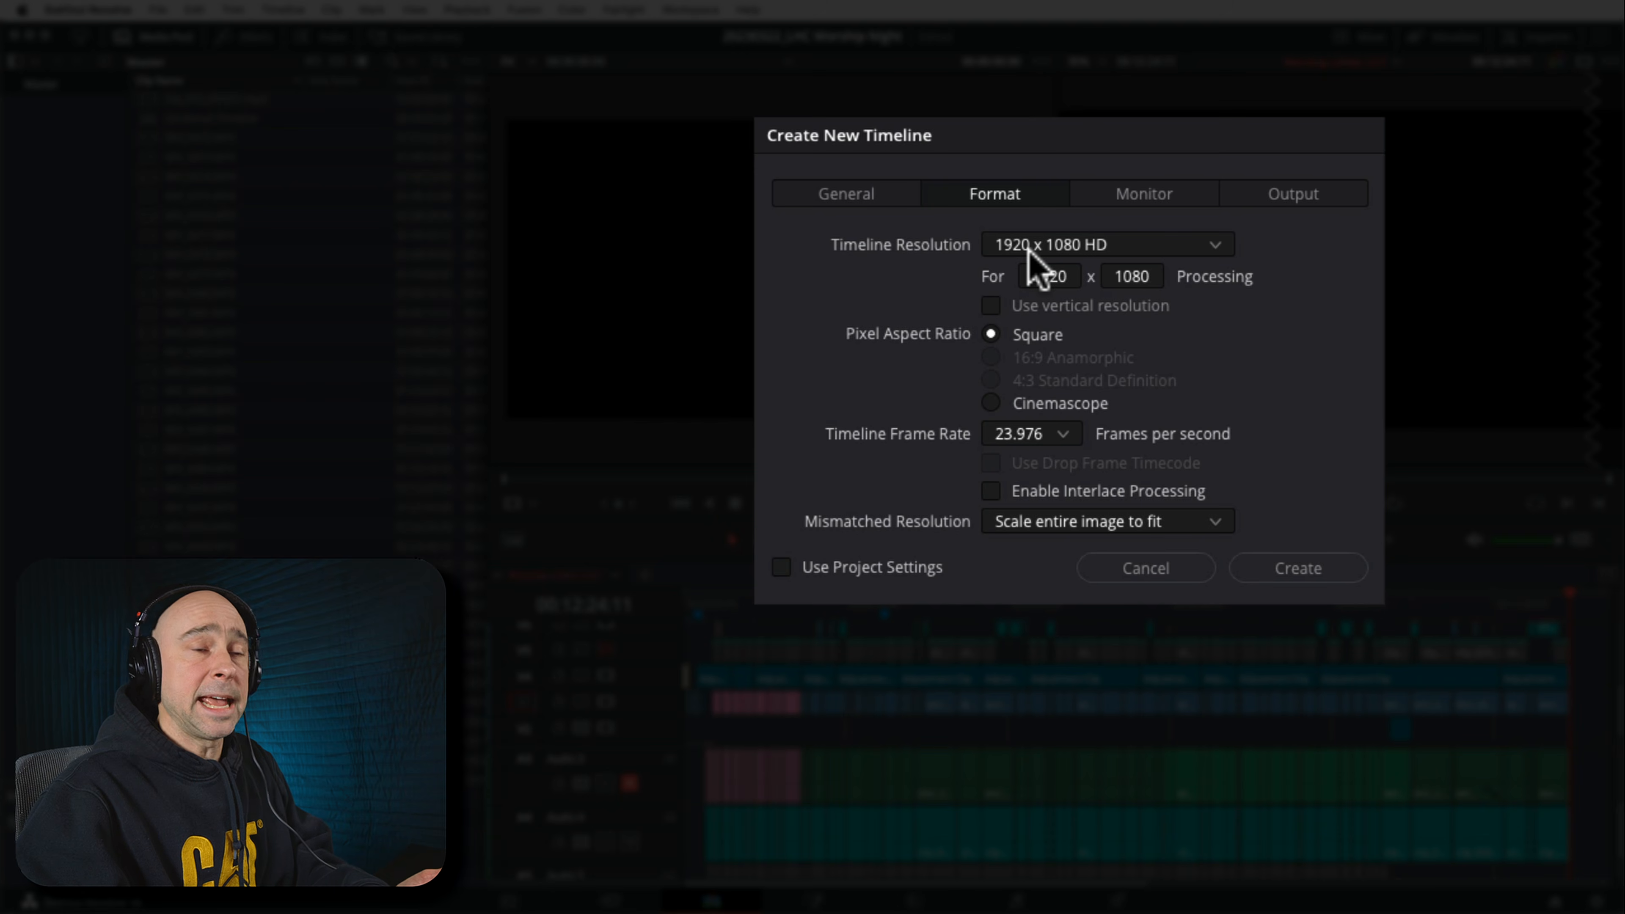
click(1047, 307)
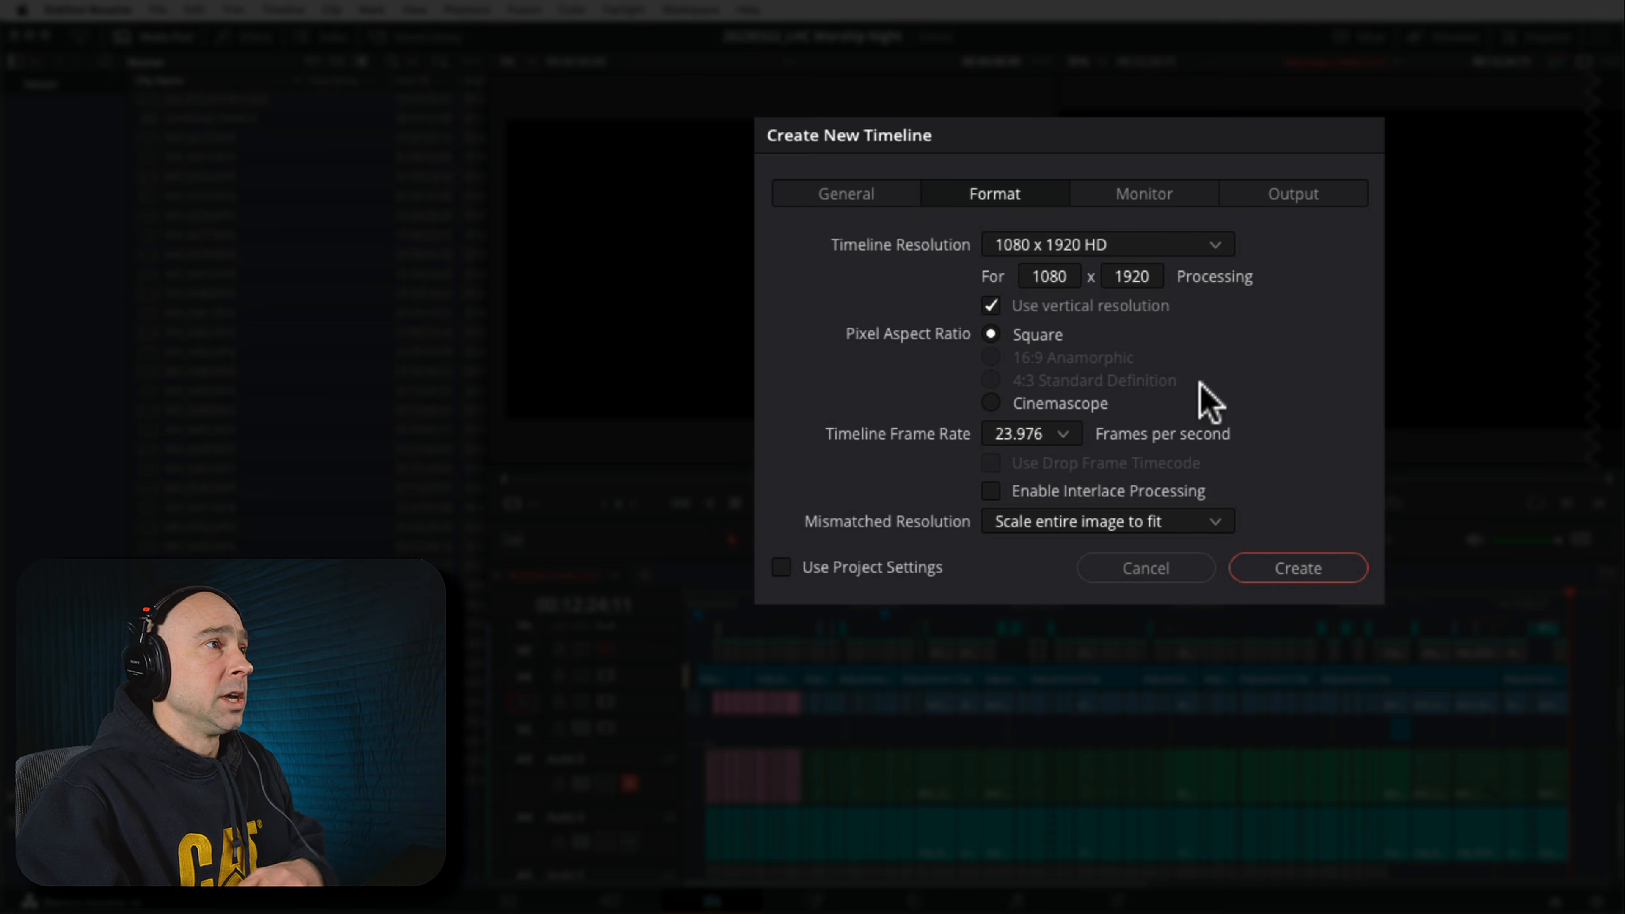
click(1291, 566)
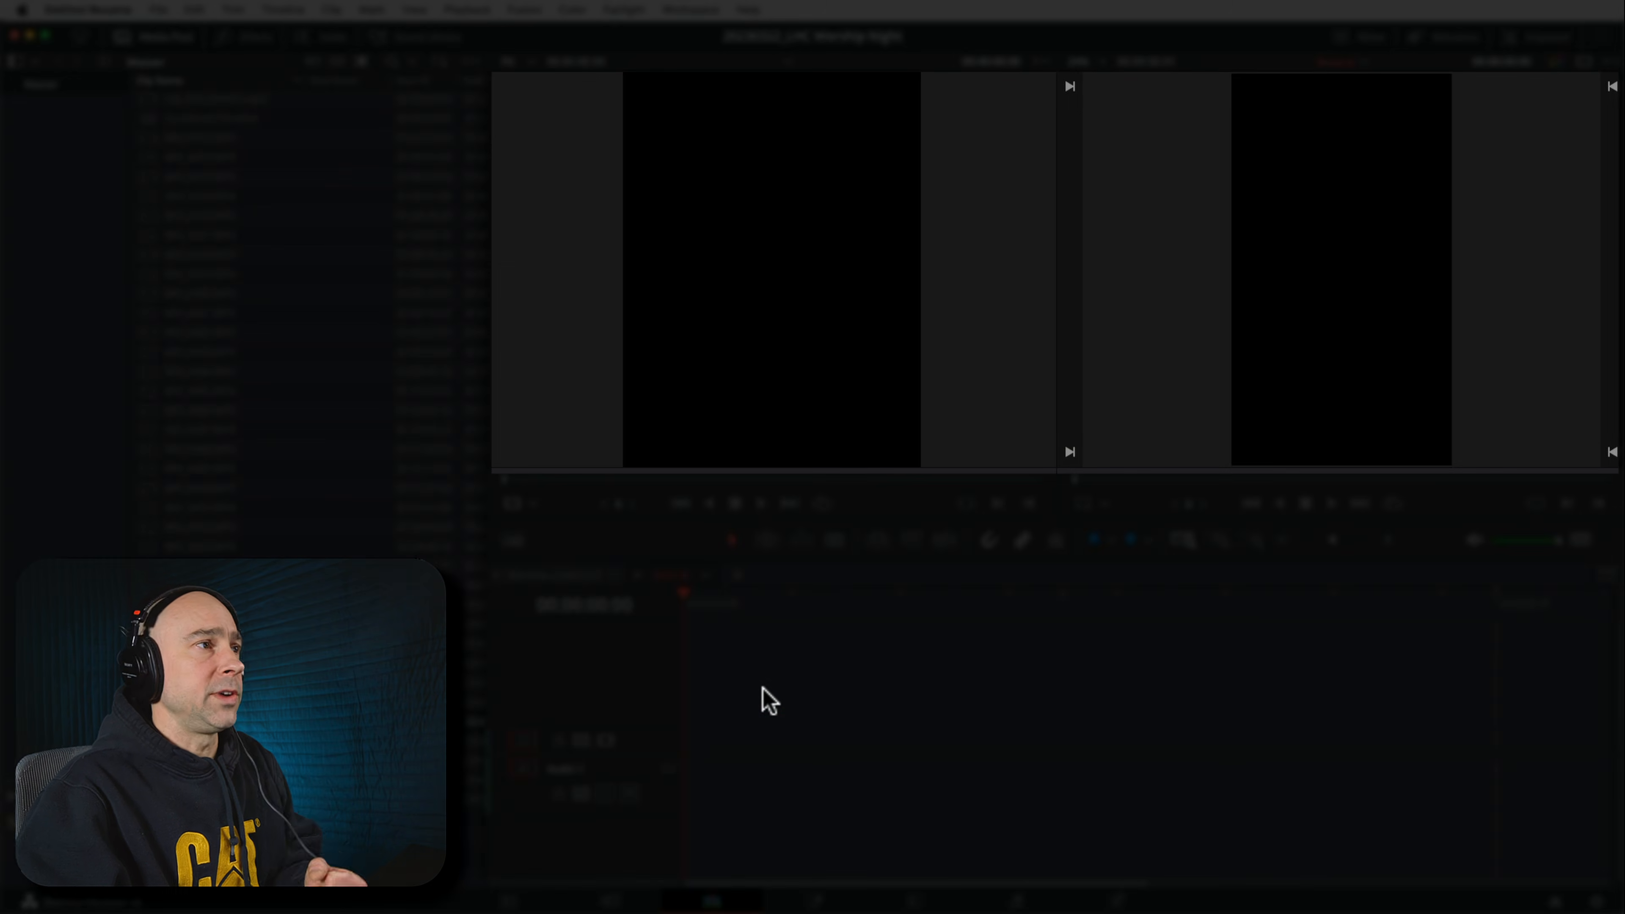
Switch to the Worship LONG CUT timeline and back to Short 8 to compare them
click(1382, 268)
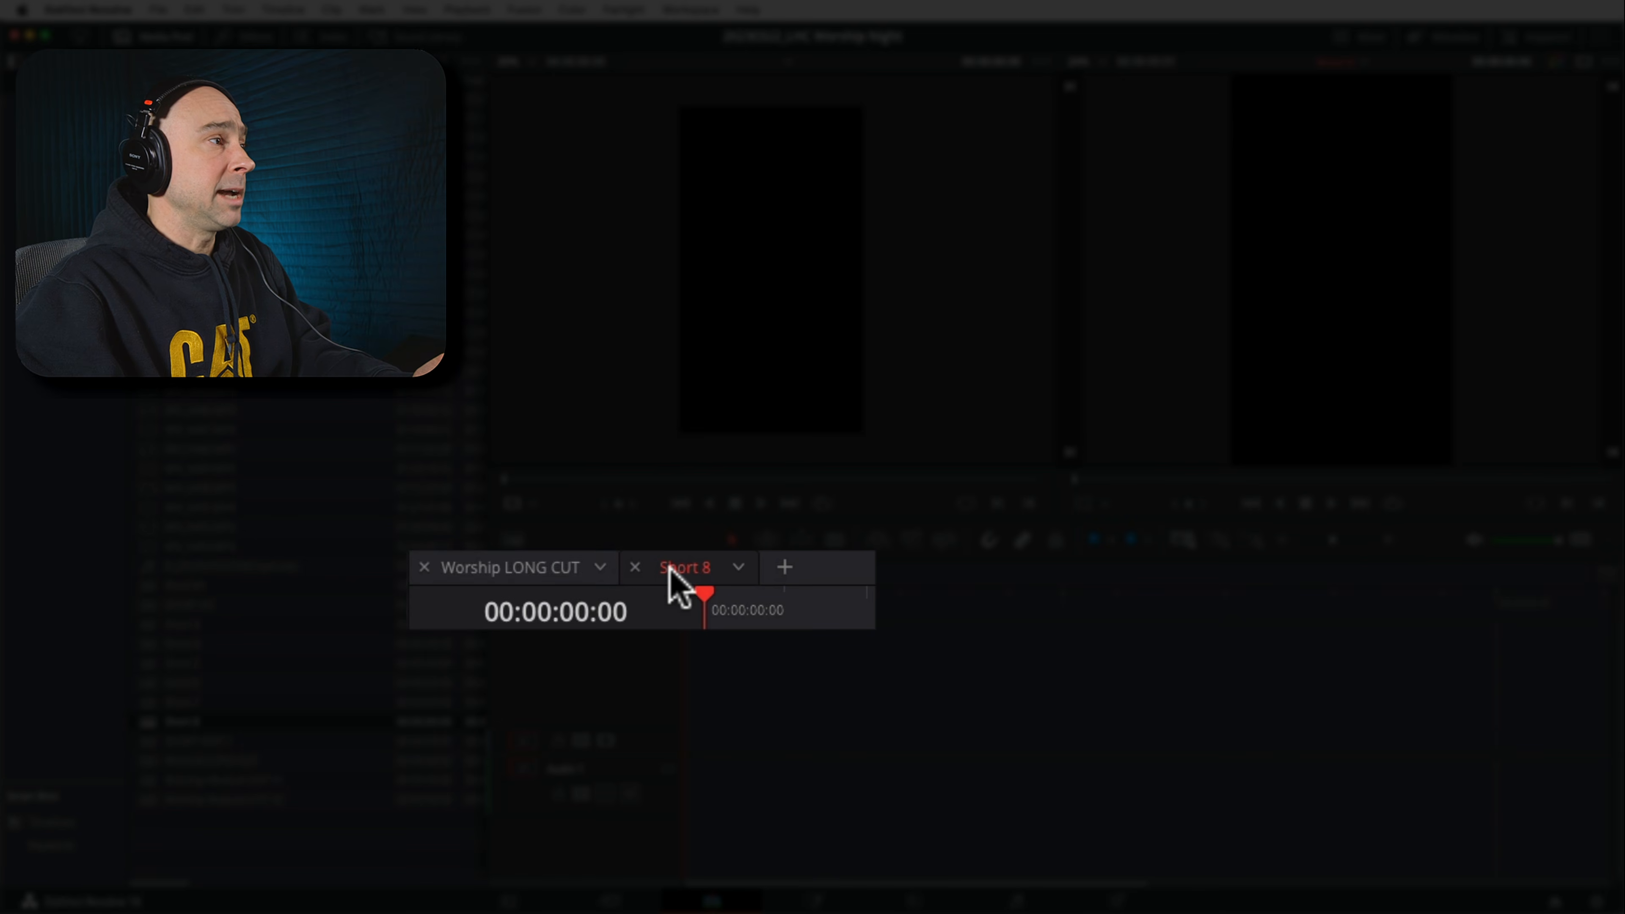
click(509, 570)
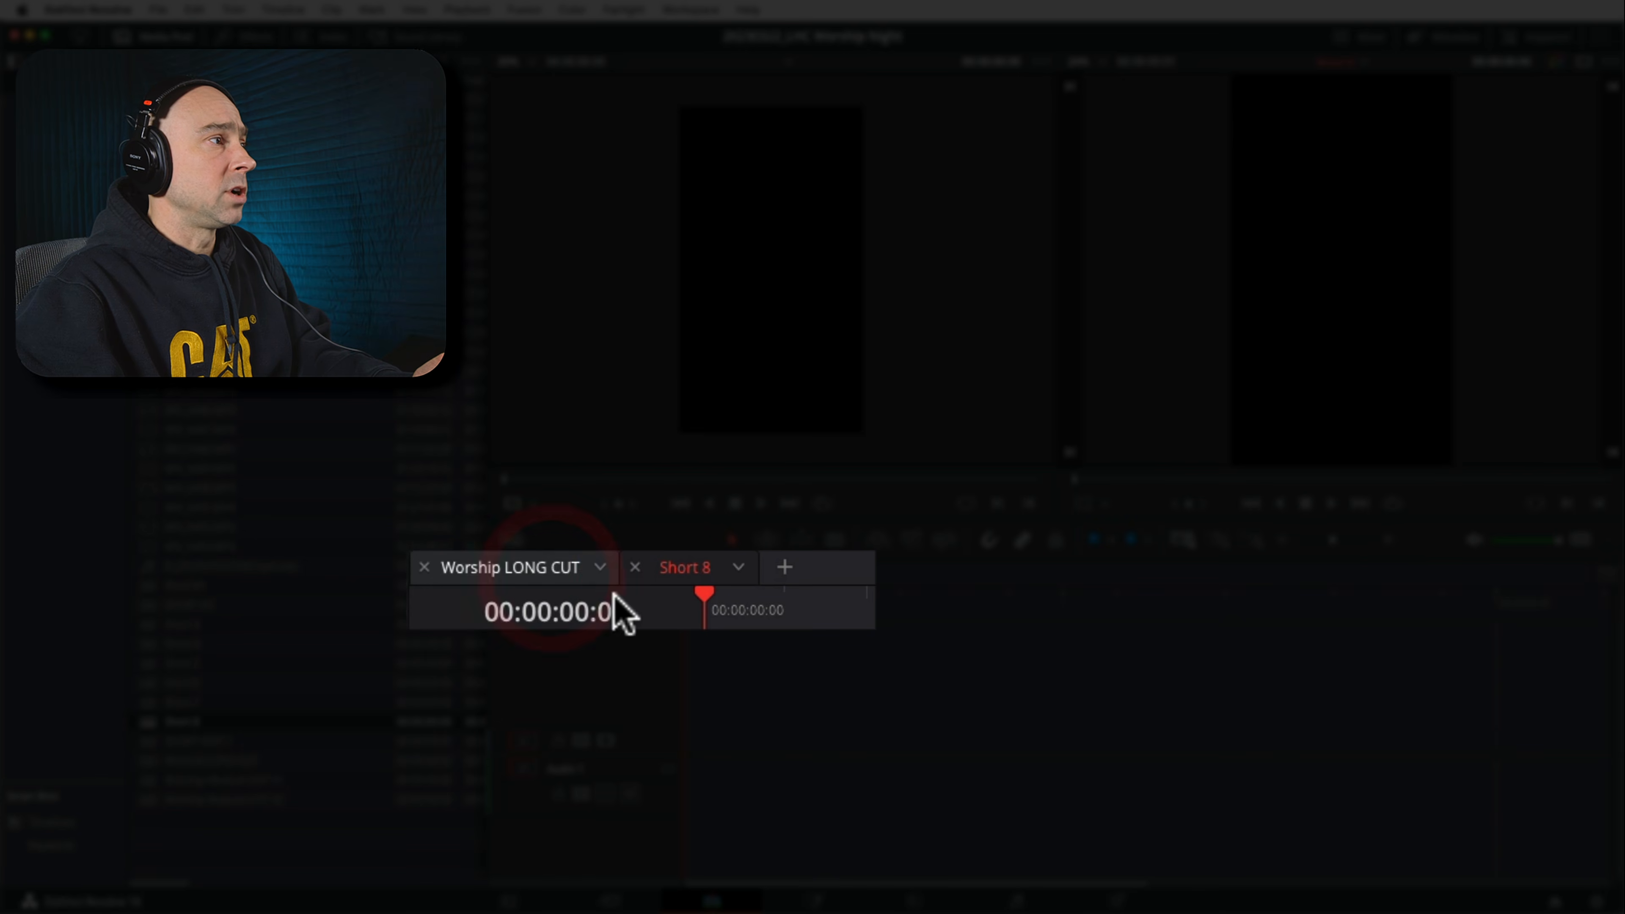
click(686, 570)
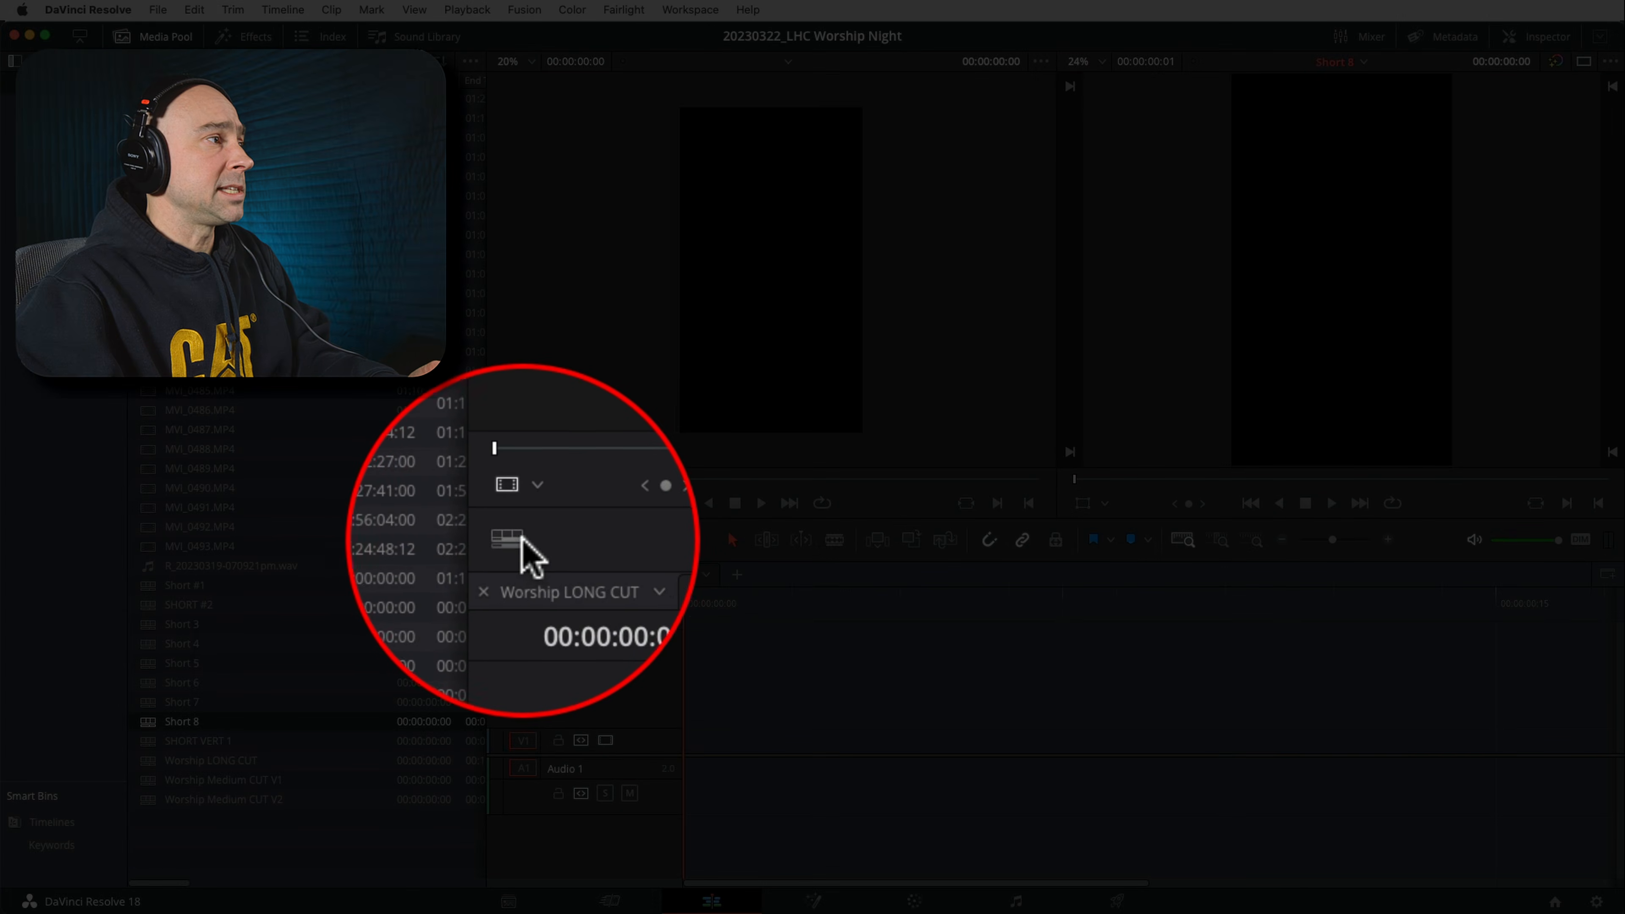
Turn the Stacked Timelines view option off and back on
click(522, 541)
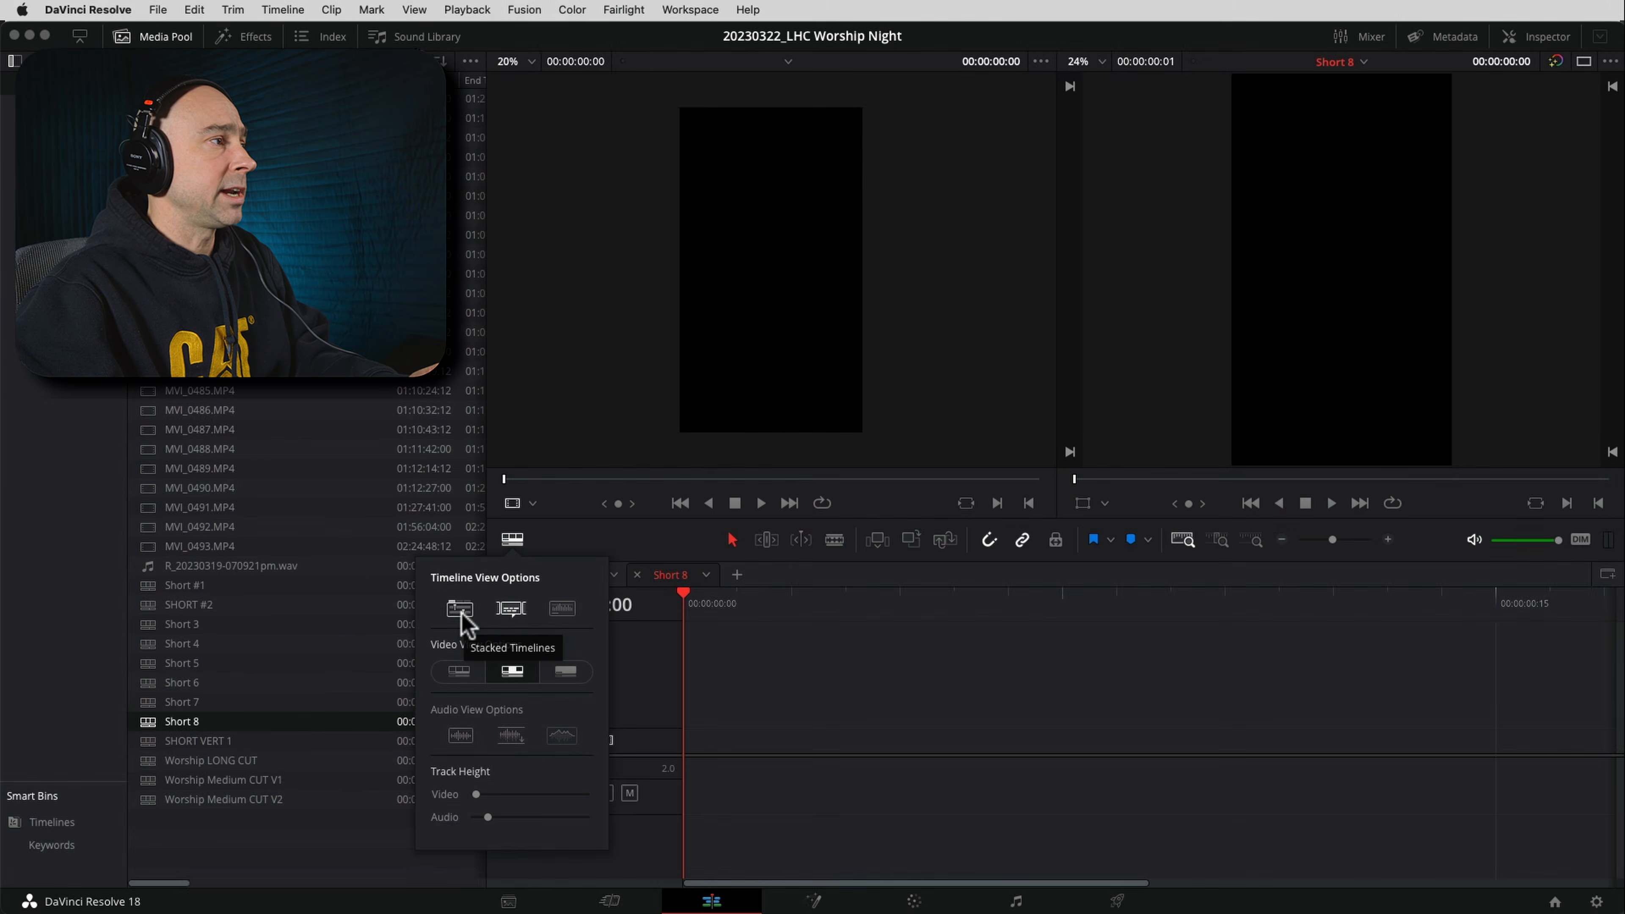
click(459, 618)
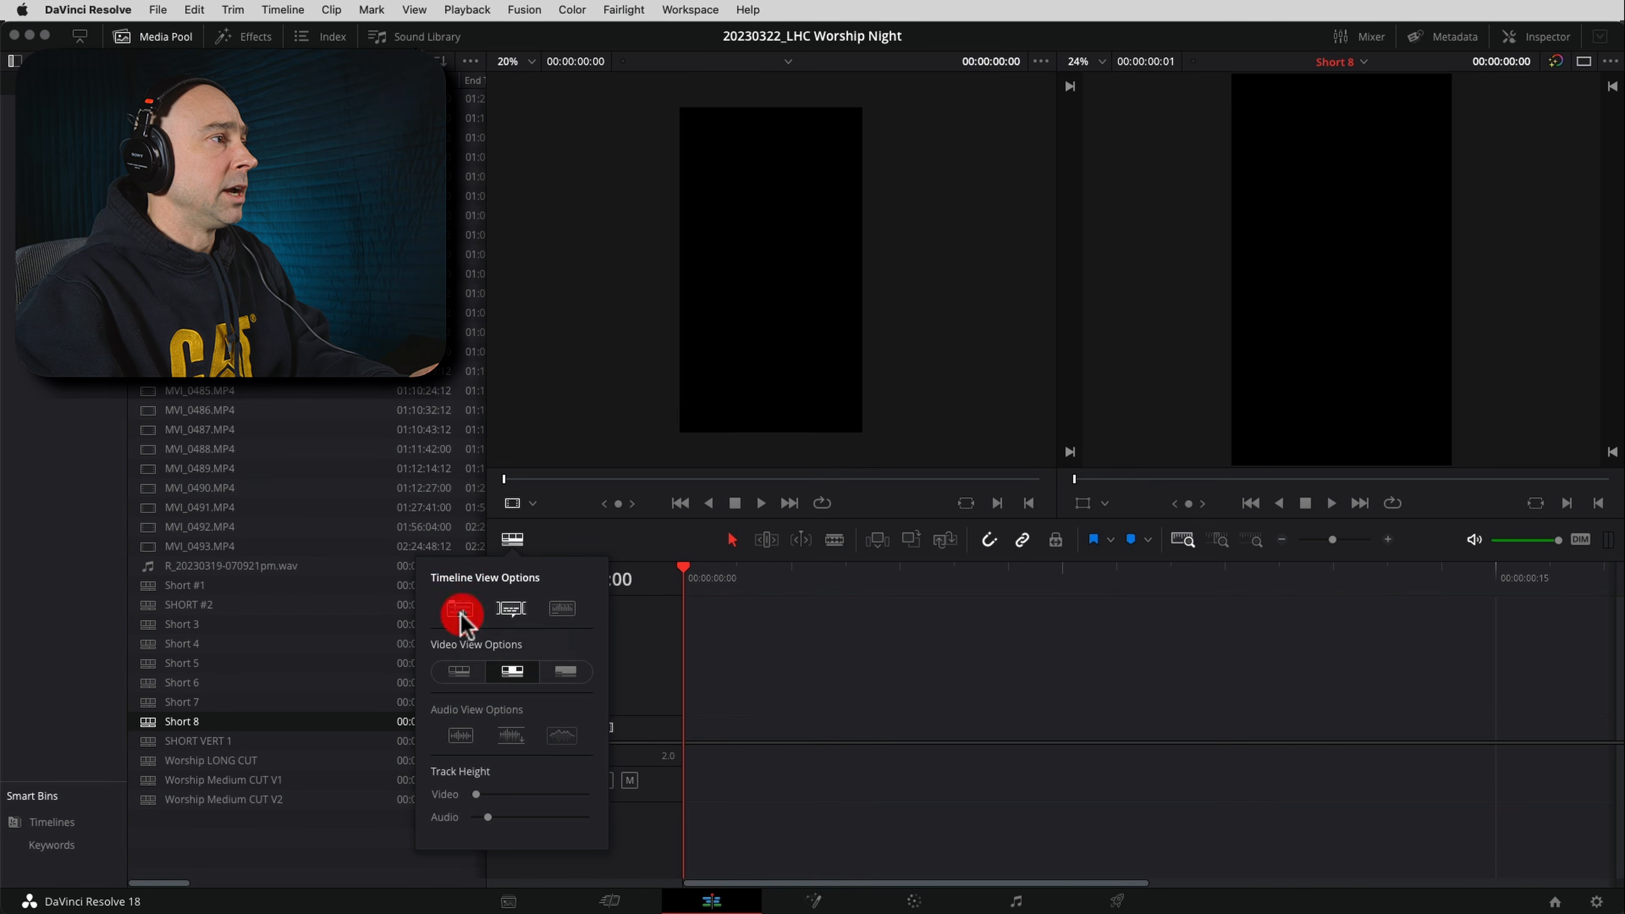
click(668, 552)
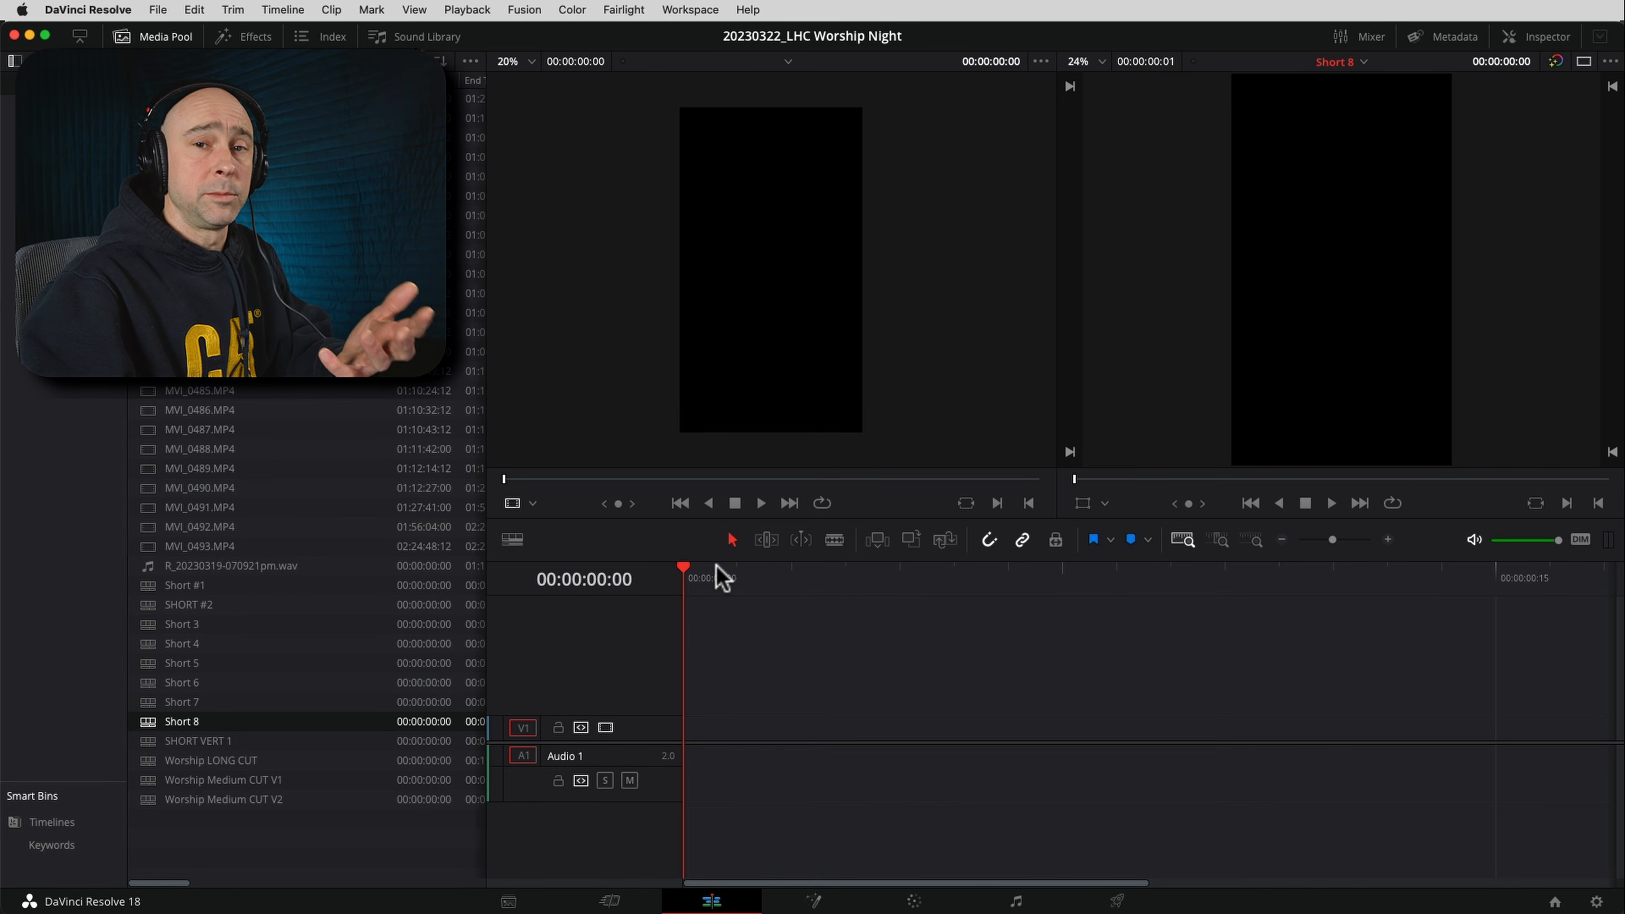
click(512, 539)
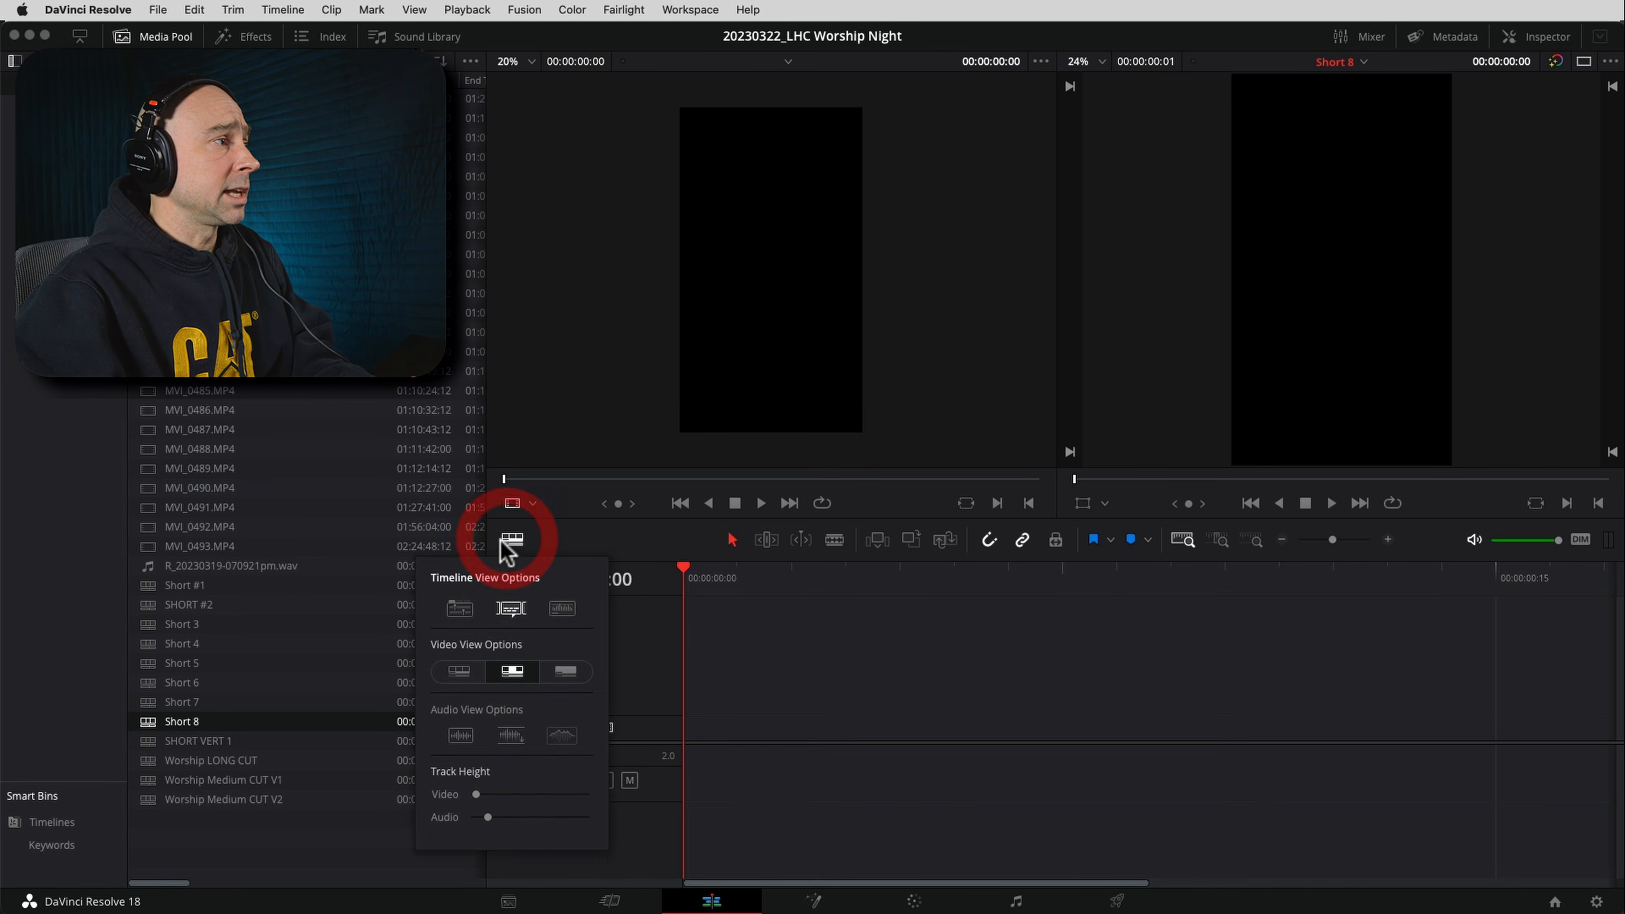
click(453, 618)
click(653, 547)
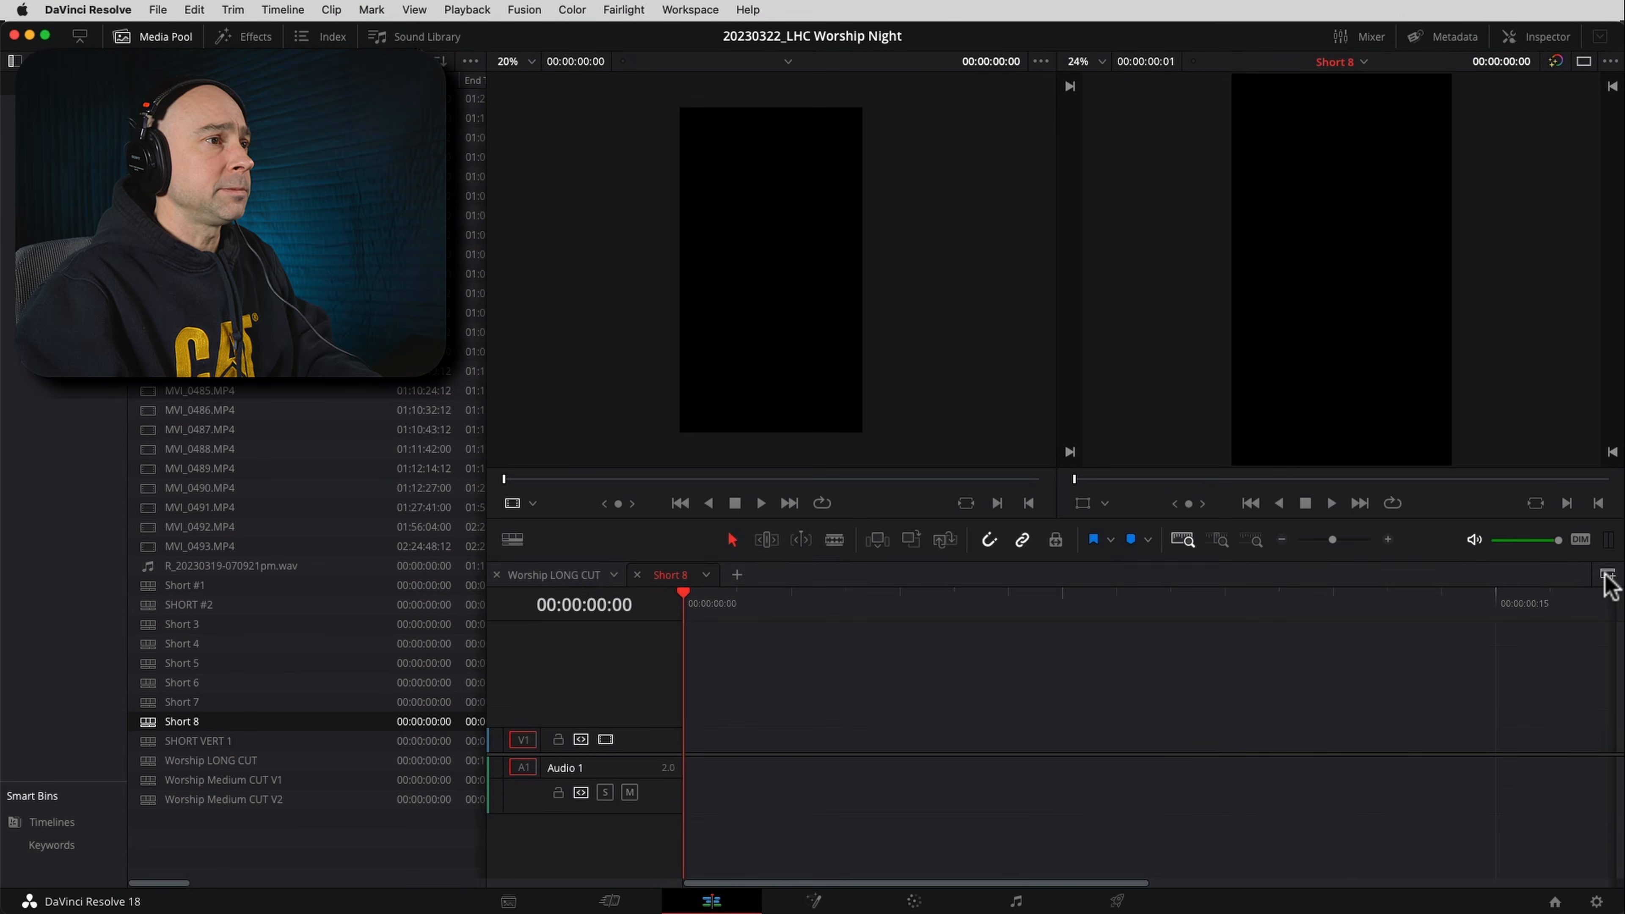
Add a second stacked timeline pane in an enlarged timeline area and show Worship LONG CUT in the upper pane
click(1607, 574)
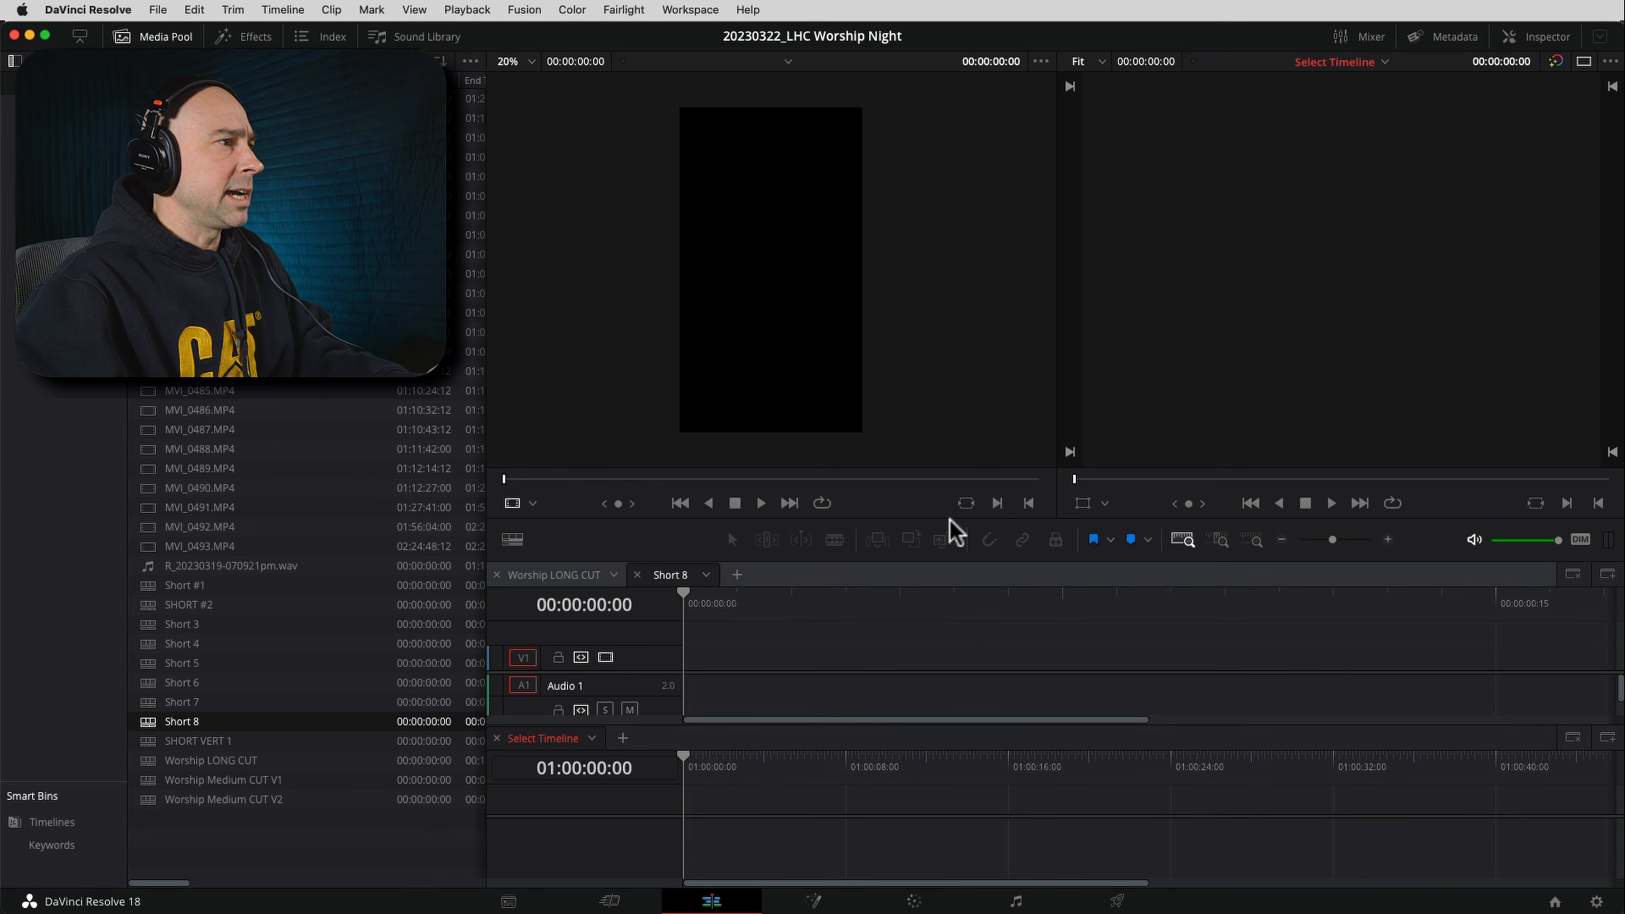
drag(947, 519, 965, 287)
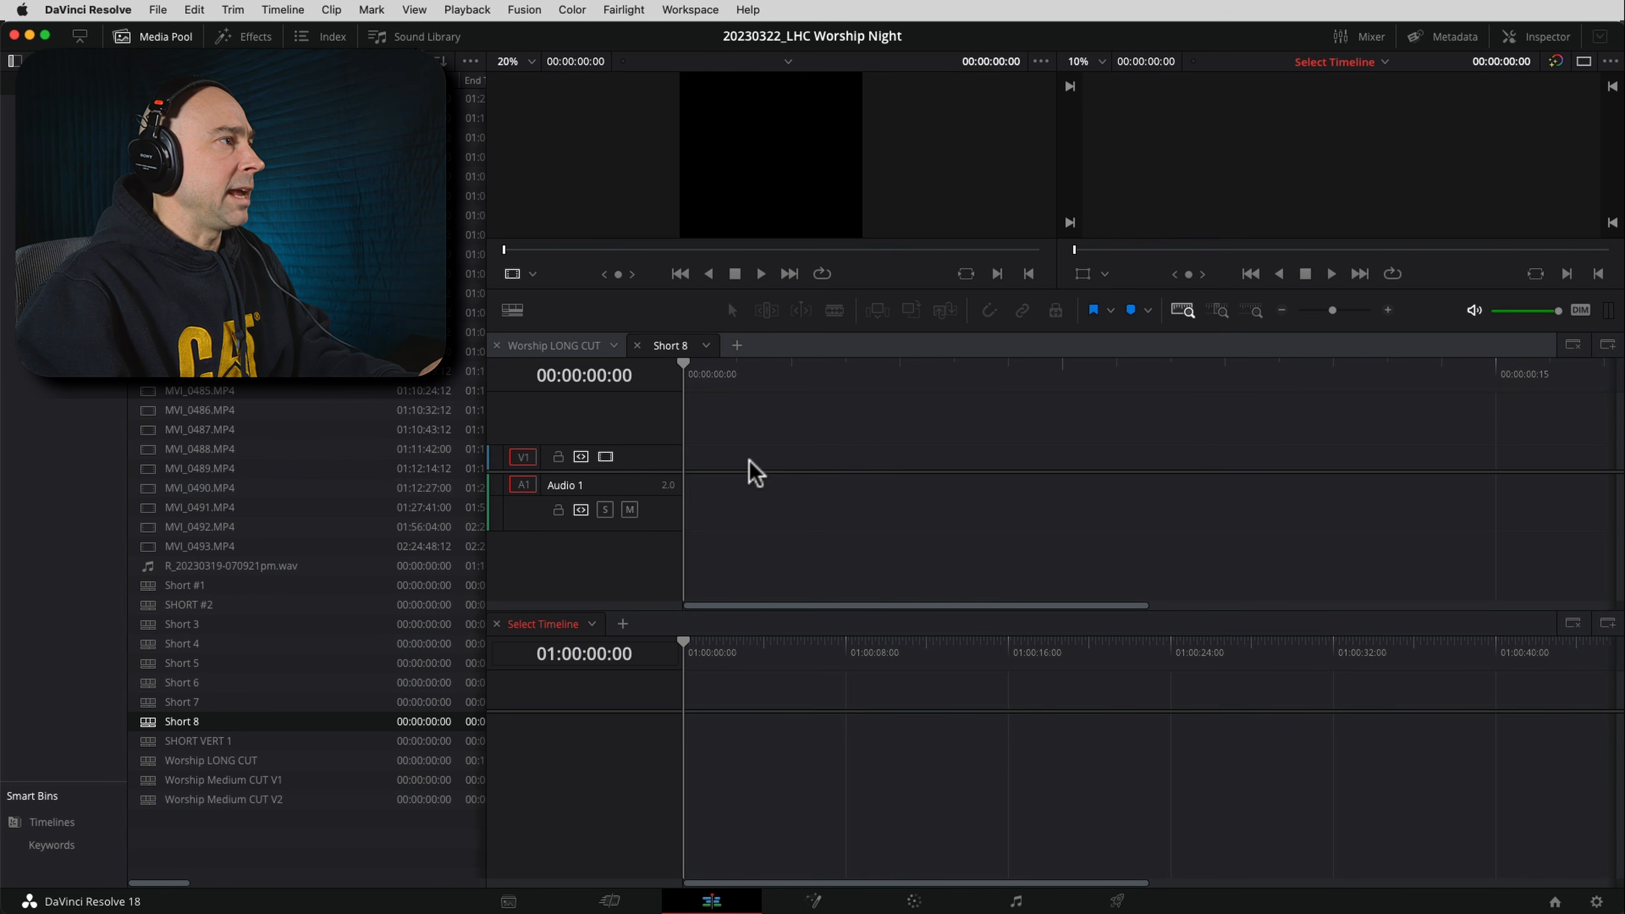
click(560, 347)
click(1184, 310)
scroll(1005, 454, up, 2)
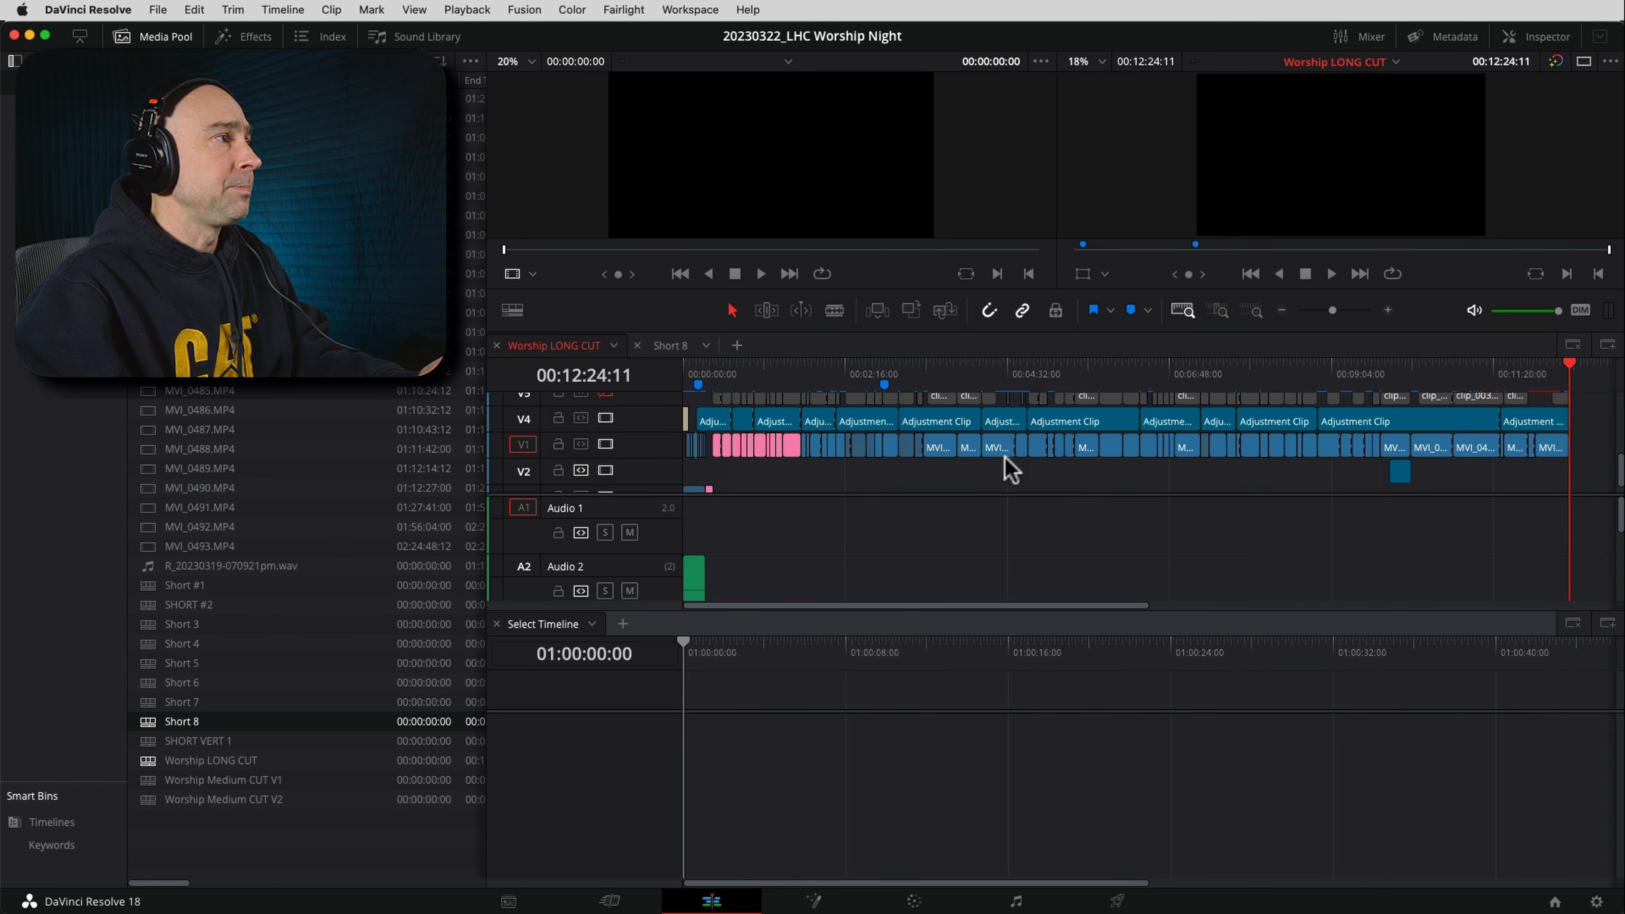
Close Short 8 in the upper timeline pane and load it in the lower one
click(736, 725)
click(740, 710)
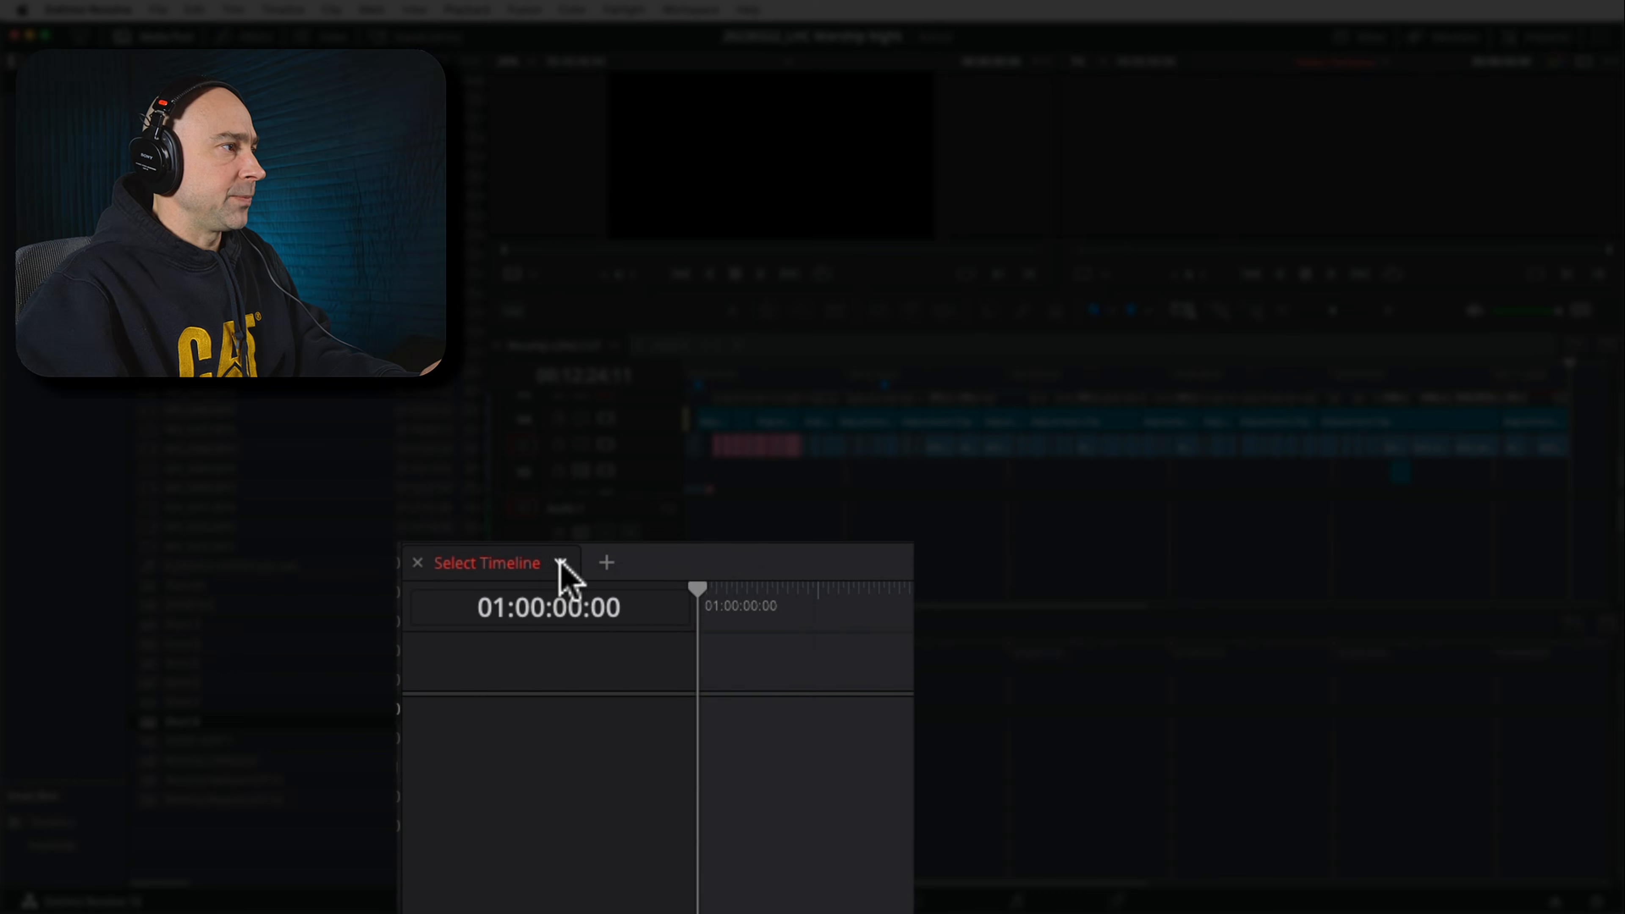
click(592, 625)
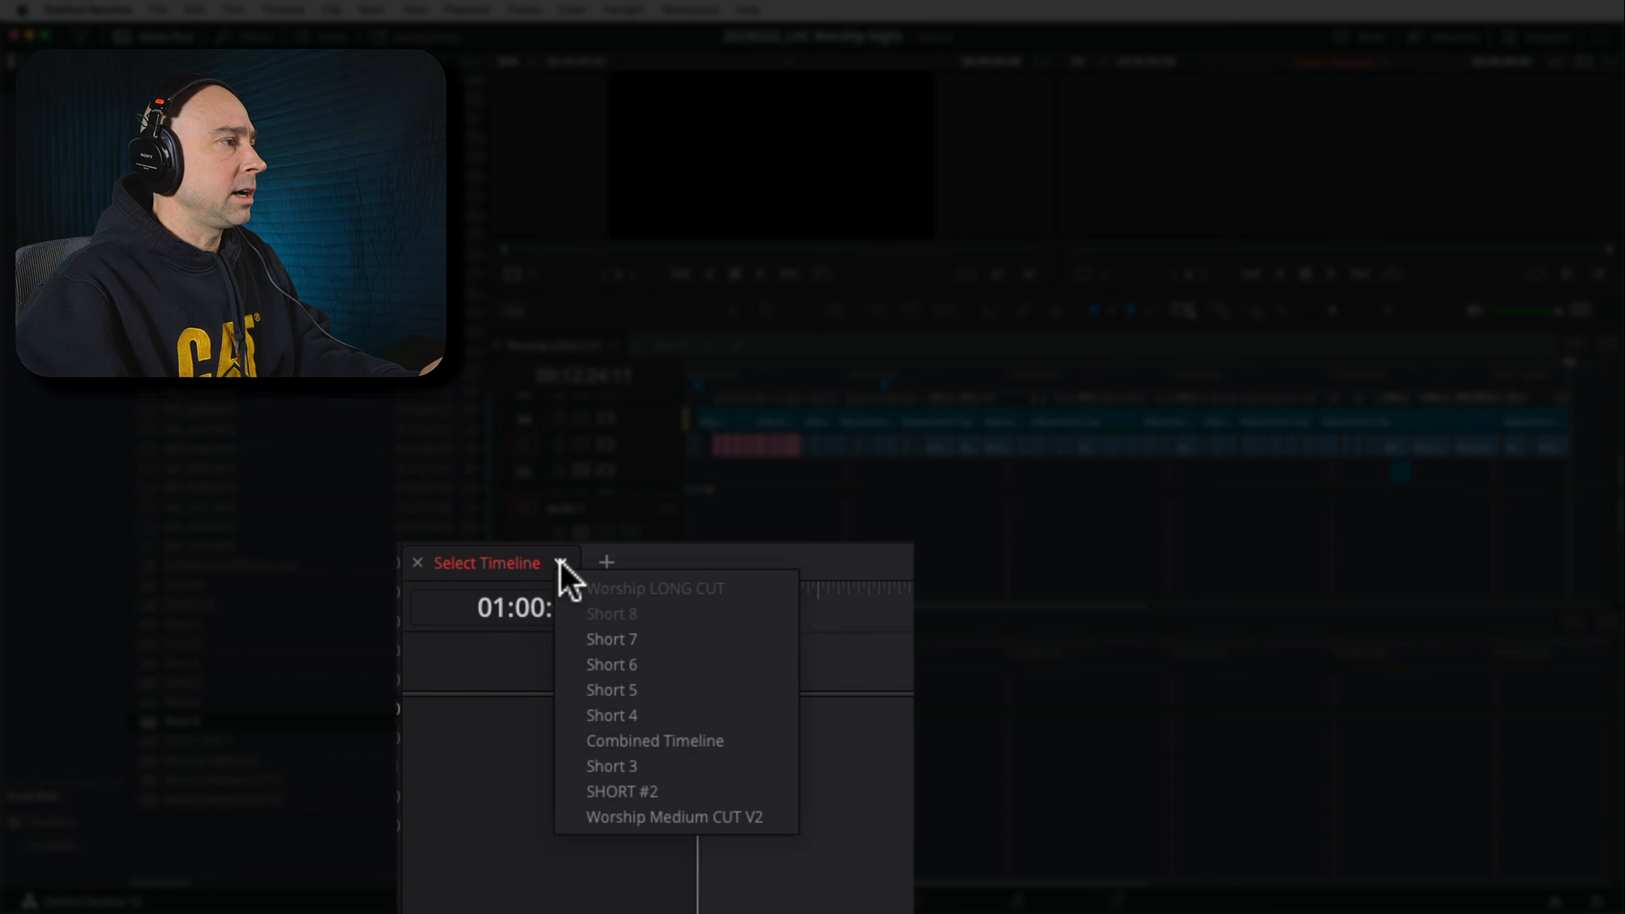
click(622, 613)
click(654, 349)
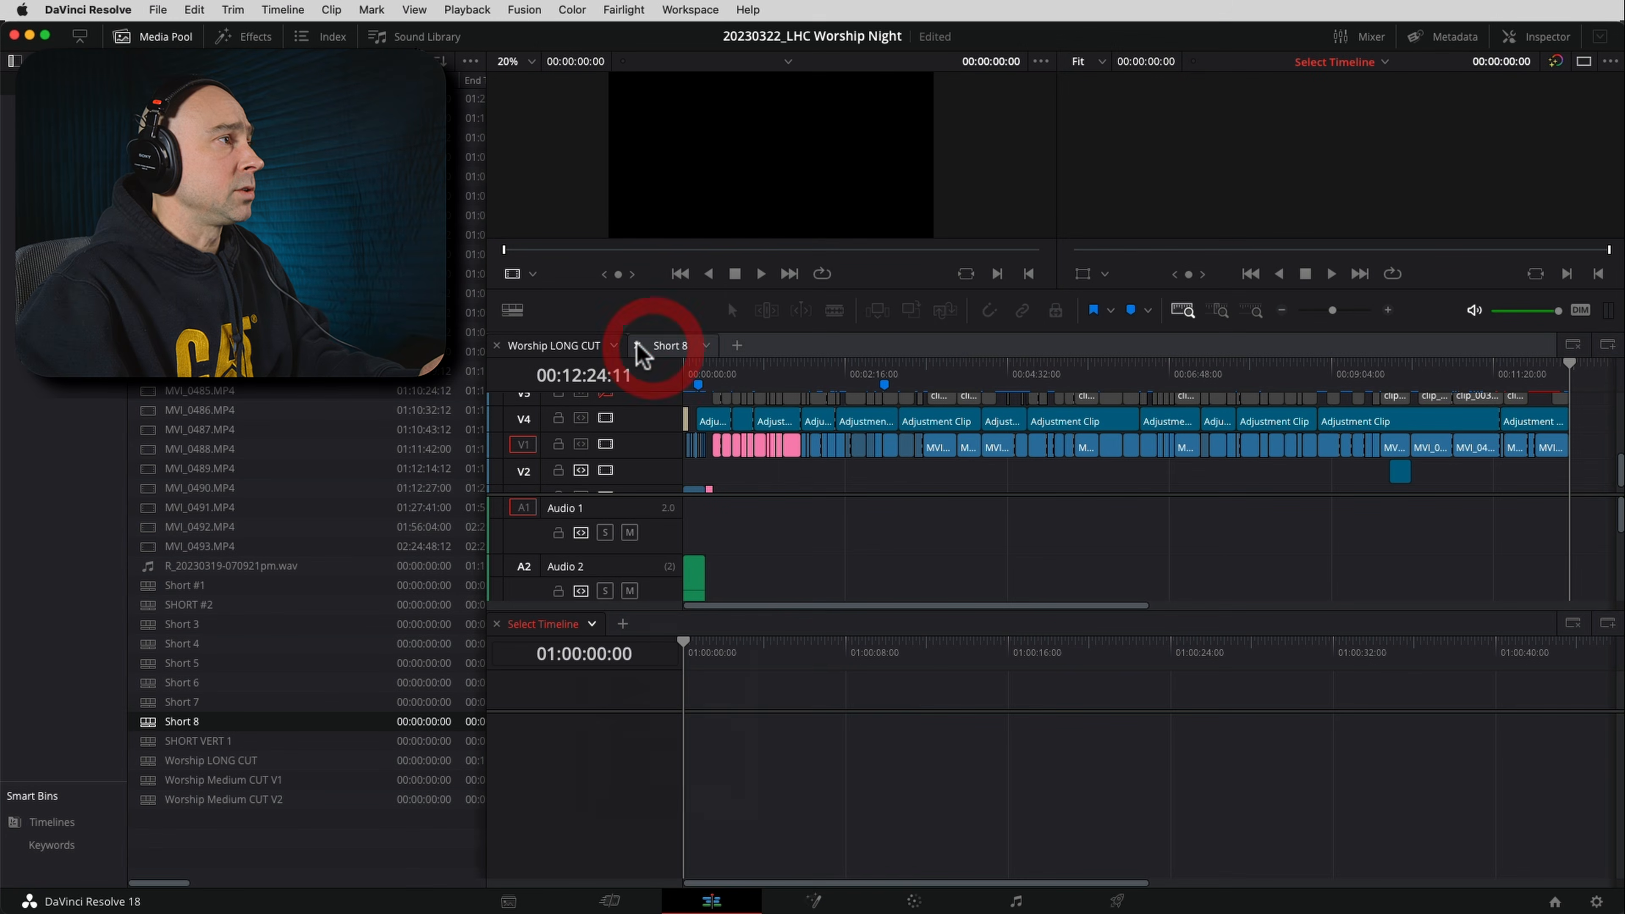
click(591, 626)
click(622, 660)
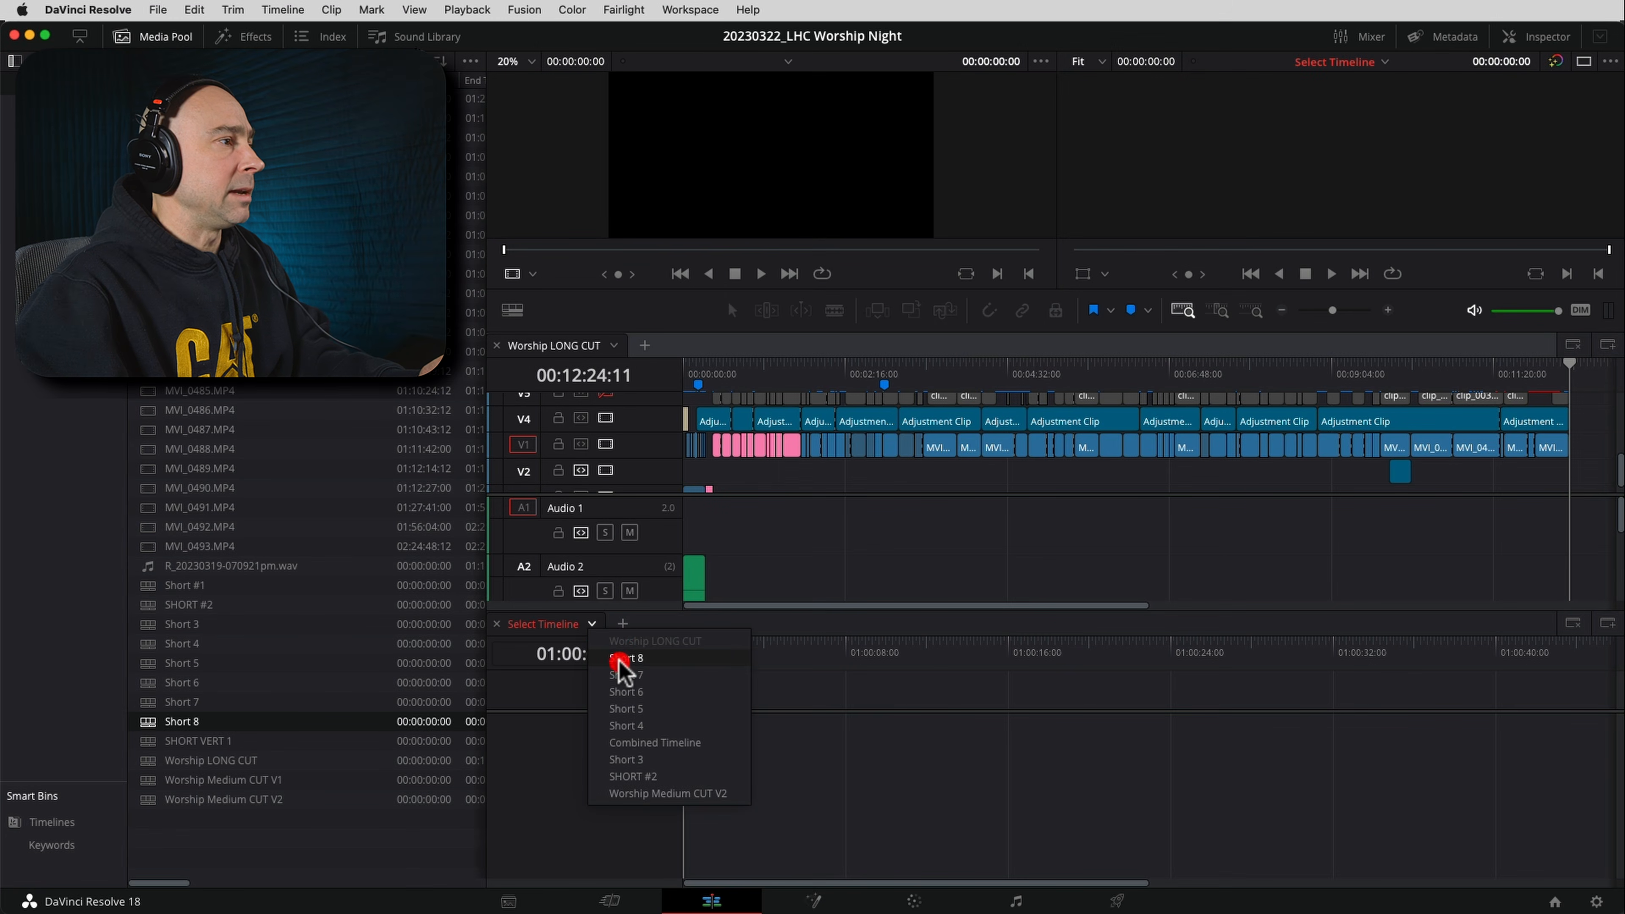
drag(755, 760, 755, 769)
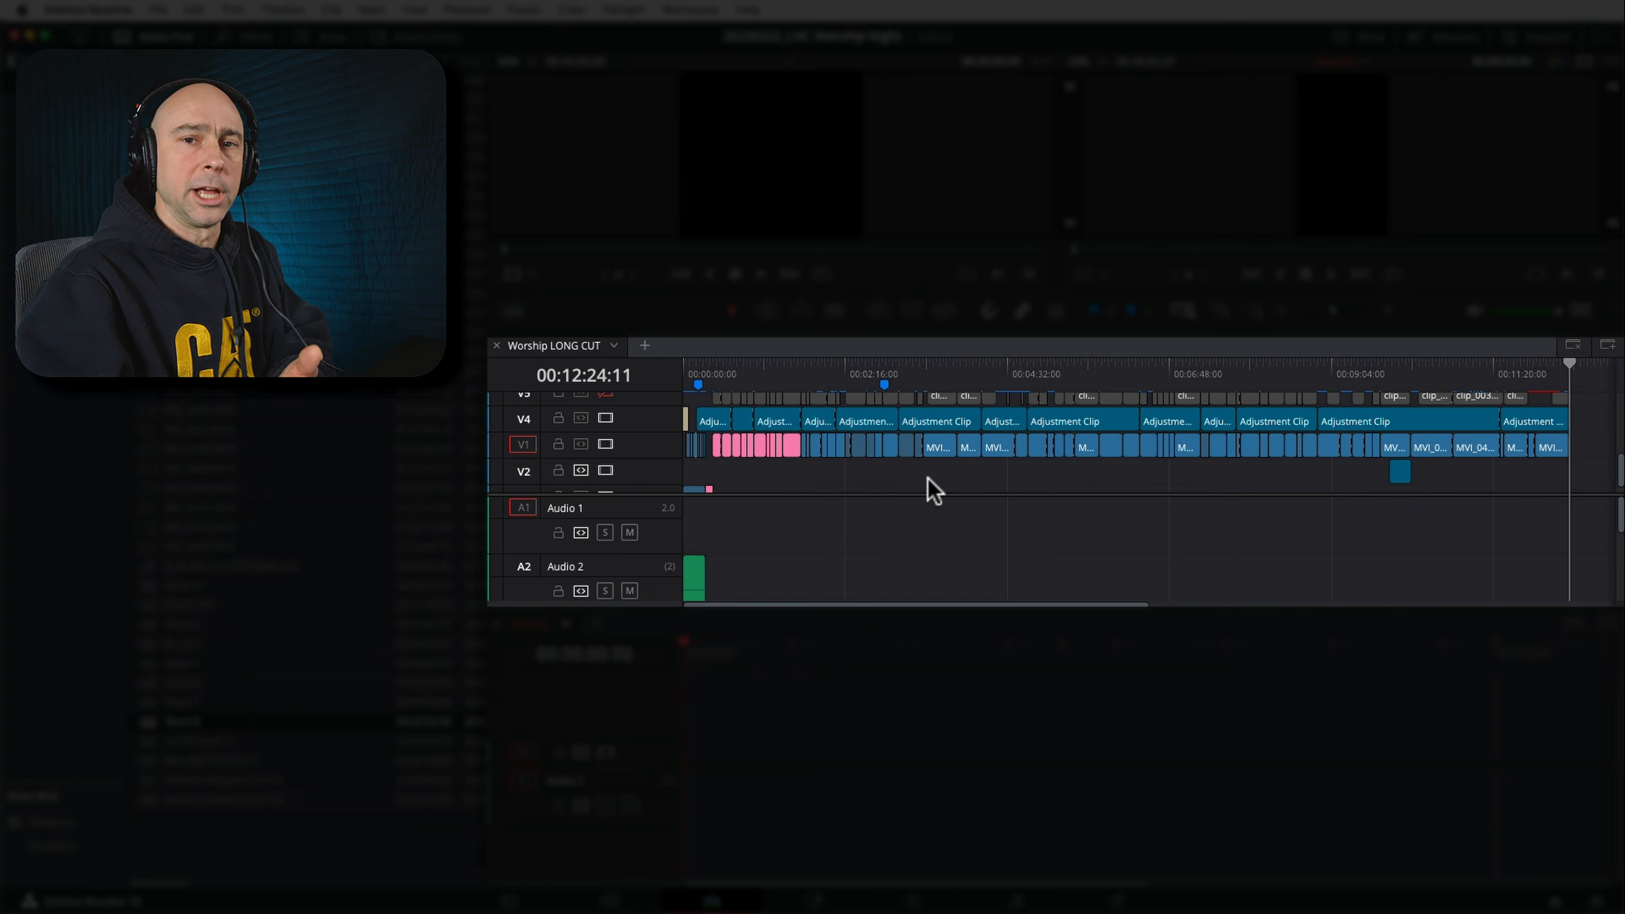
Scrub through Worship LONG CUT to the section at 00:03:28:06 and examine its video tracks up close
click(928, 476)
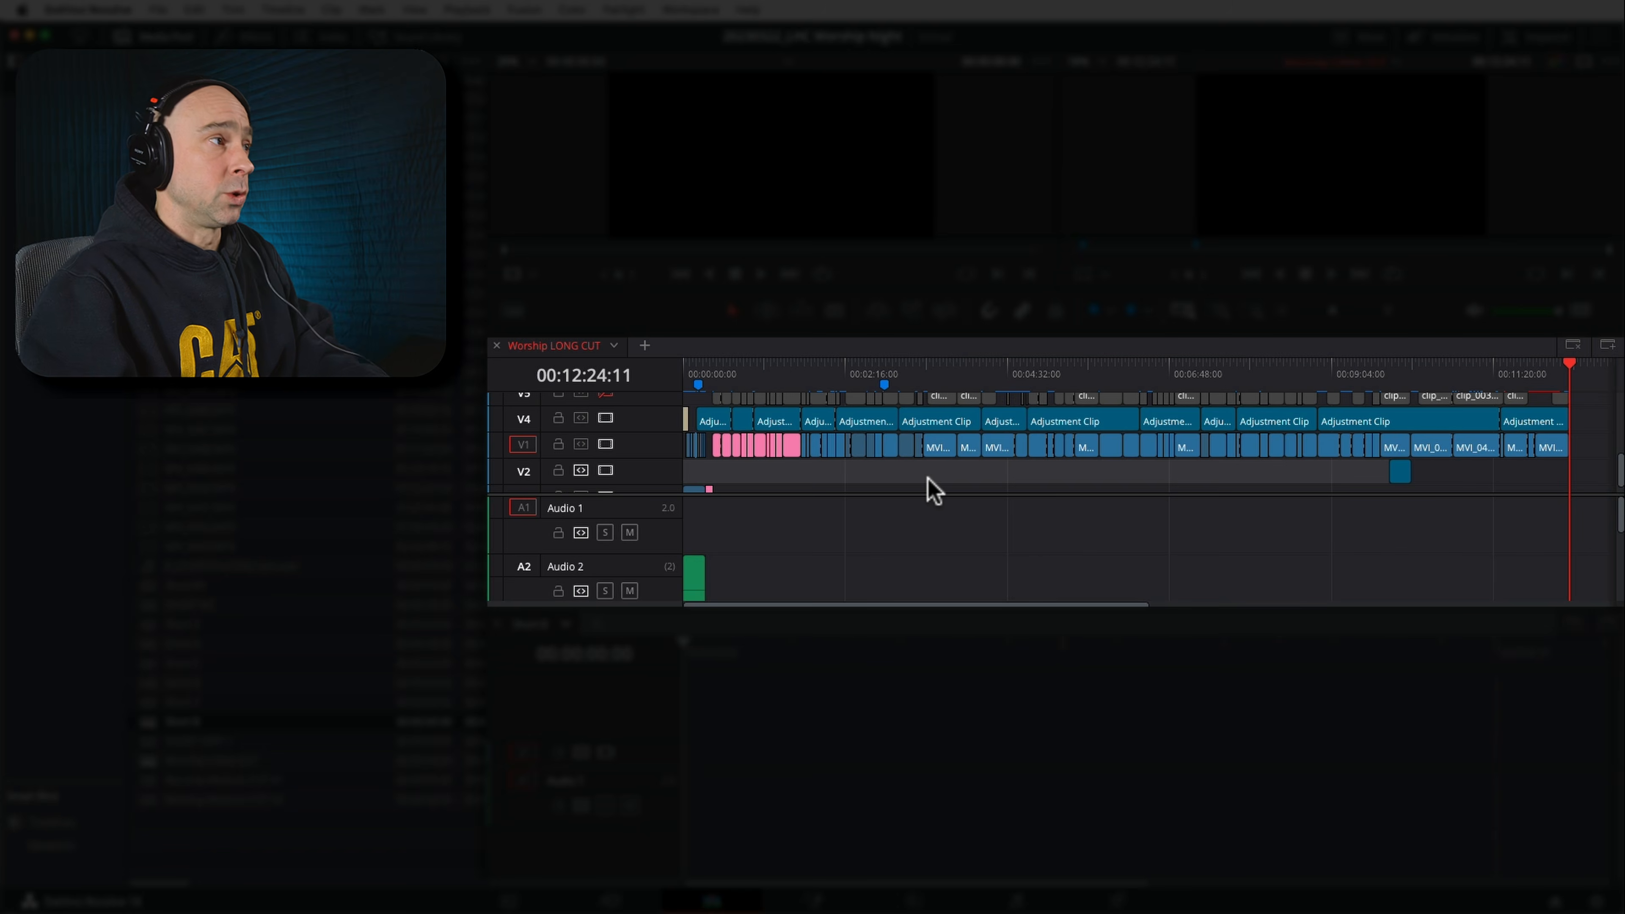
click(733, 372)
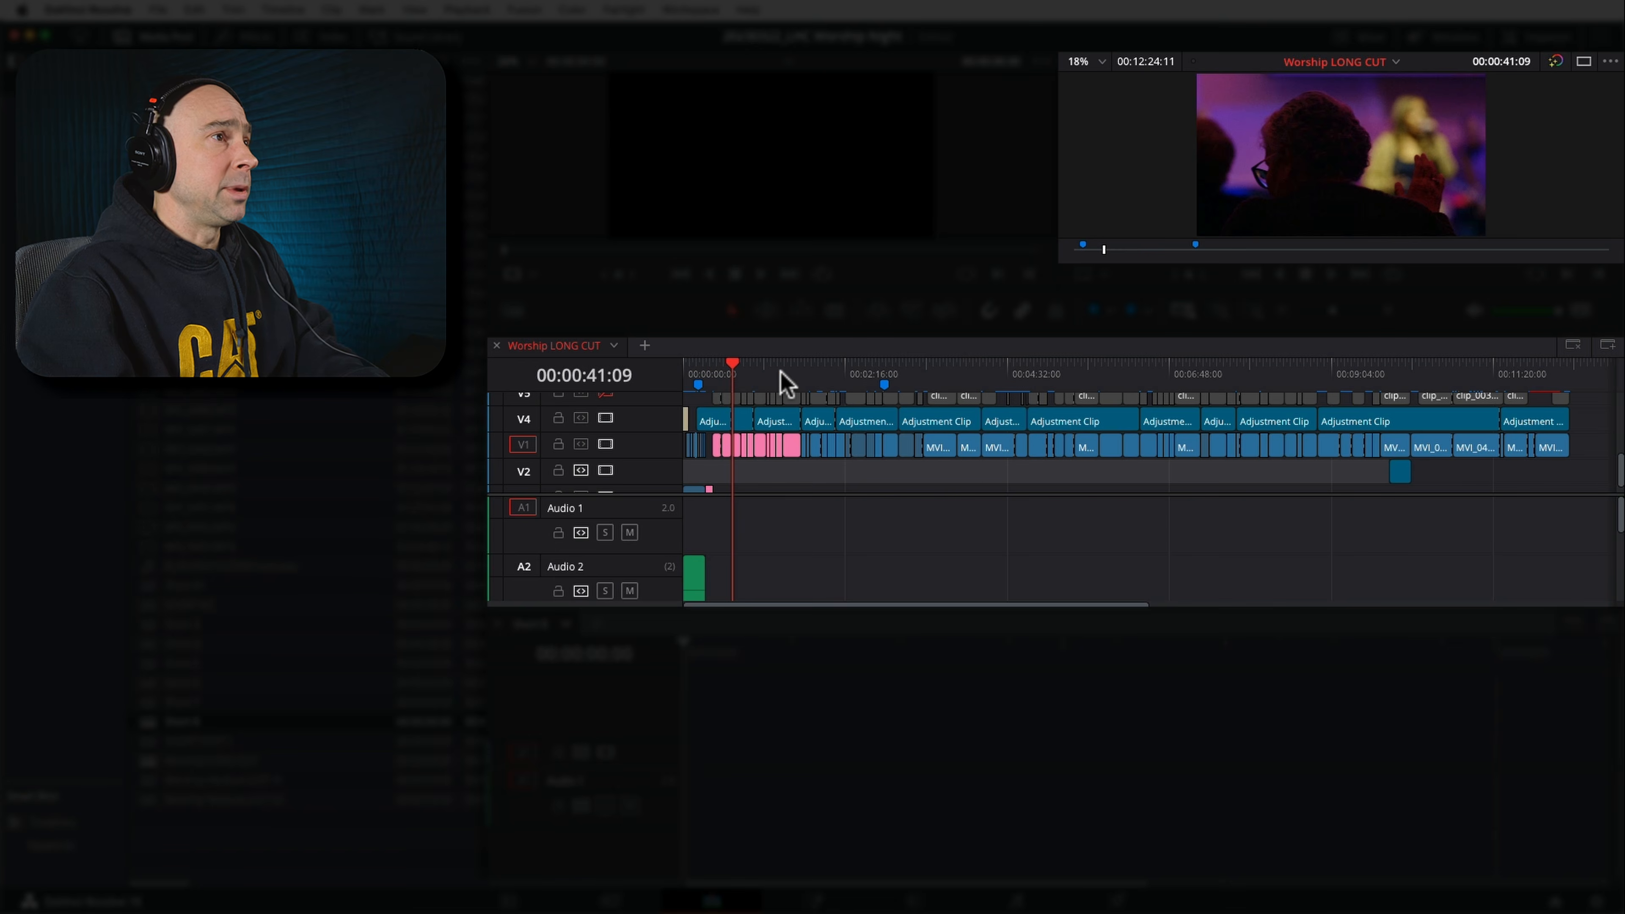
click(784, 378)
click(820, 376)
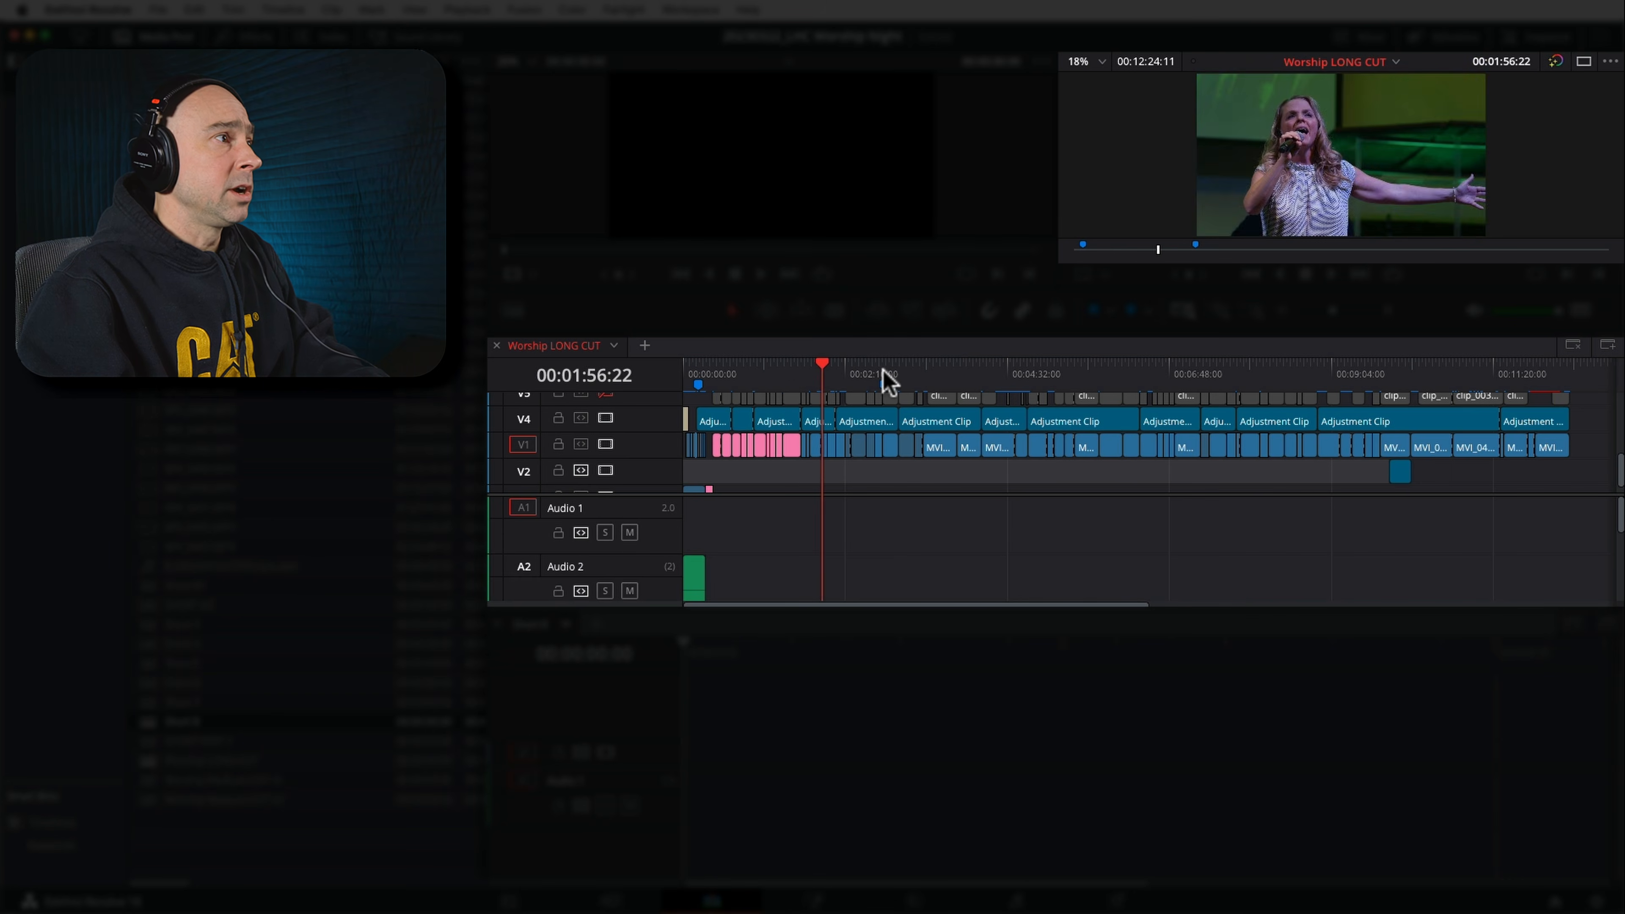
click(866, 377)
click(932, 371)
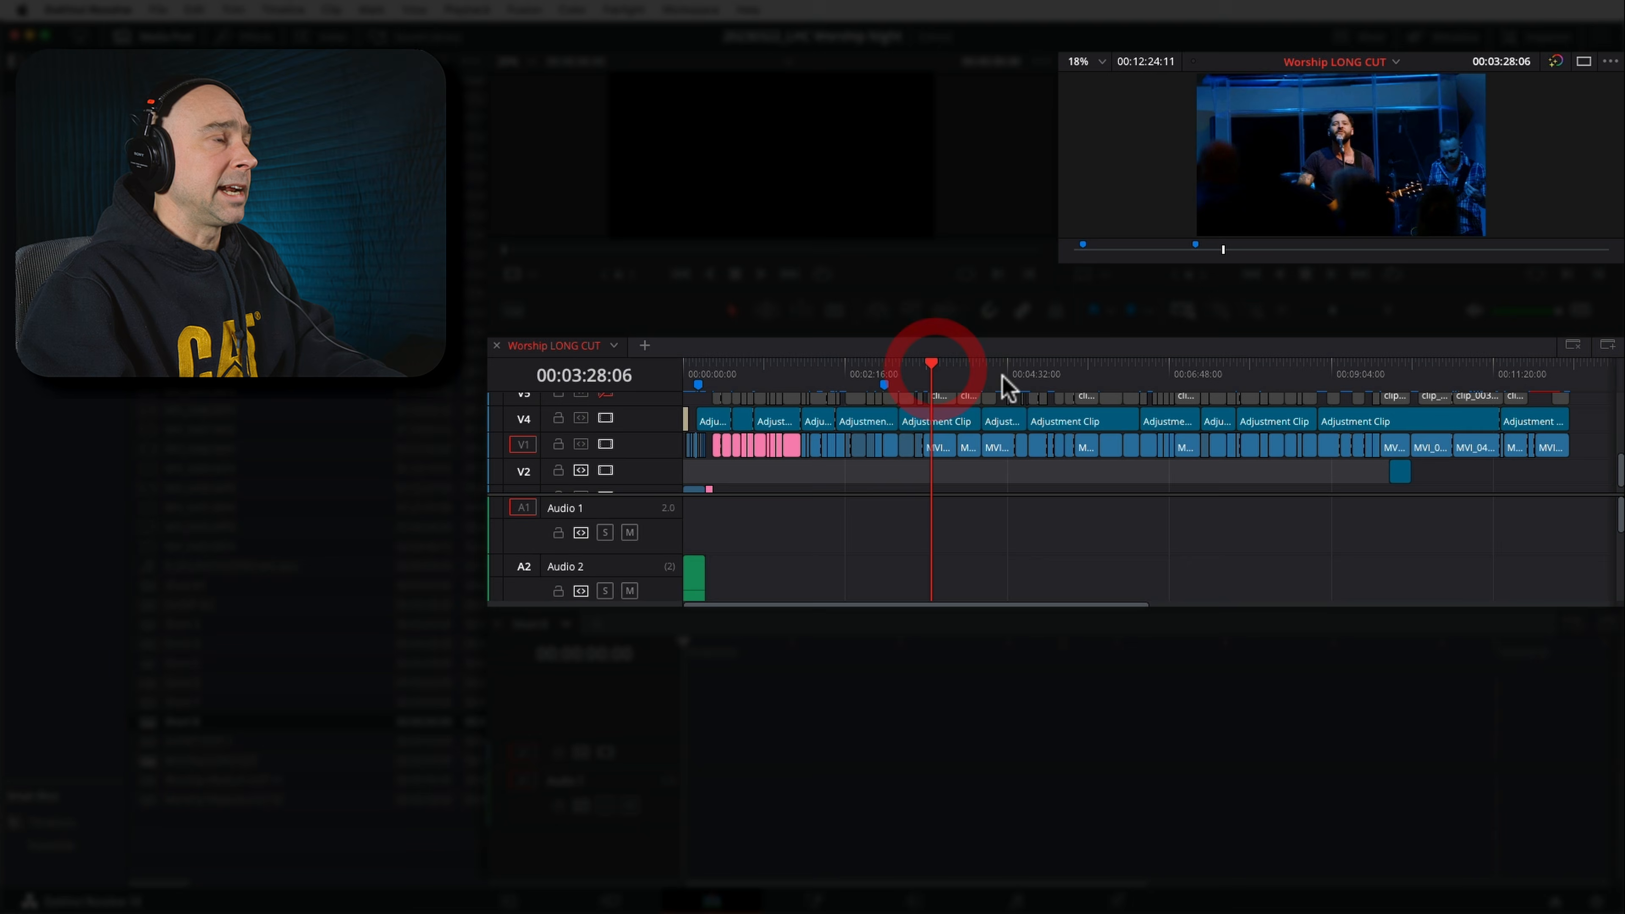
click(1032, 376)
click(1102, 377)
click(1227, 376)
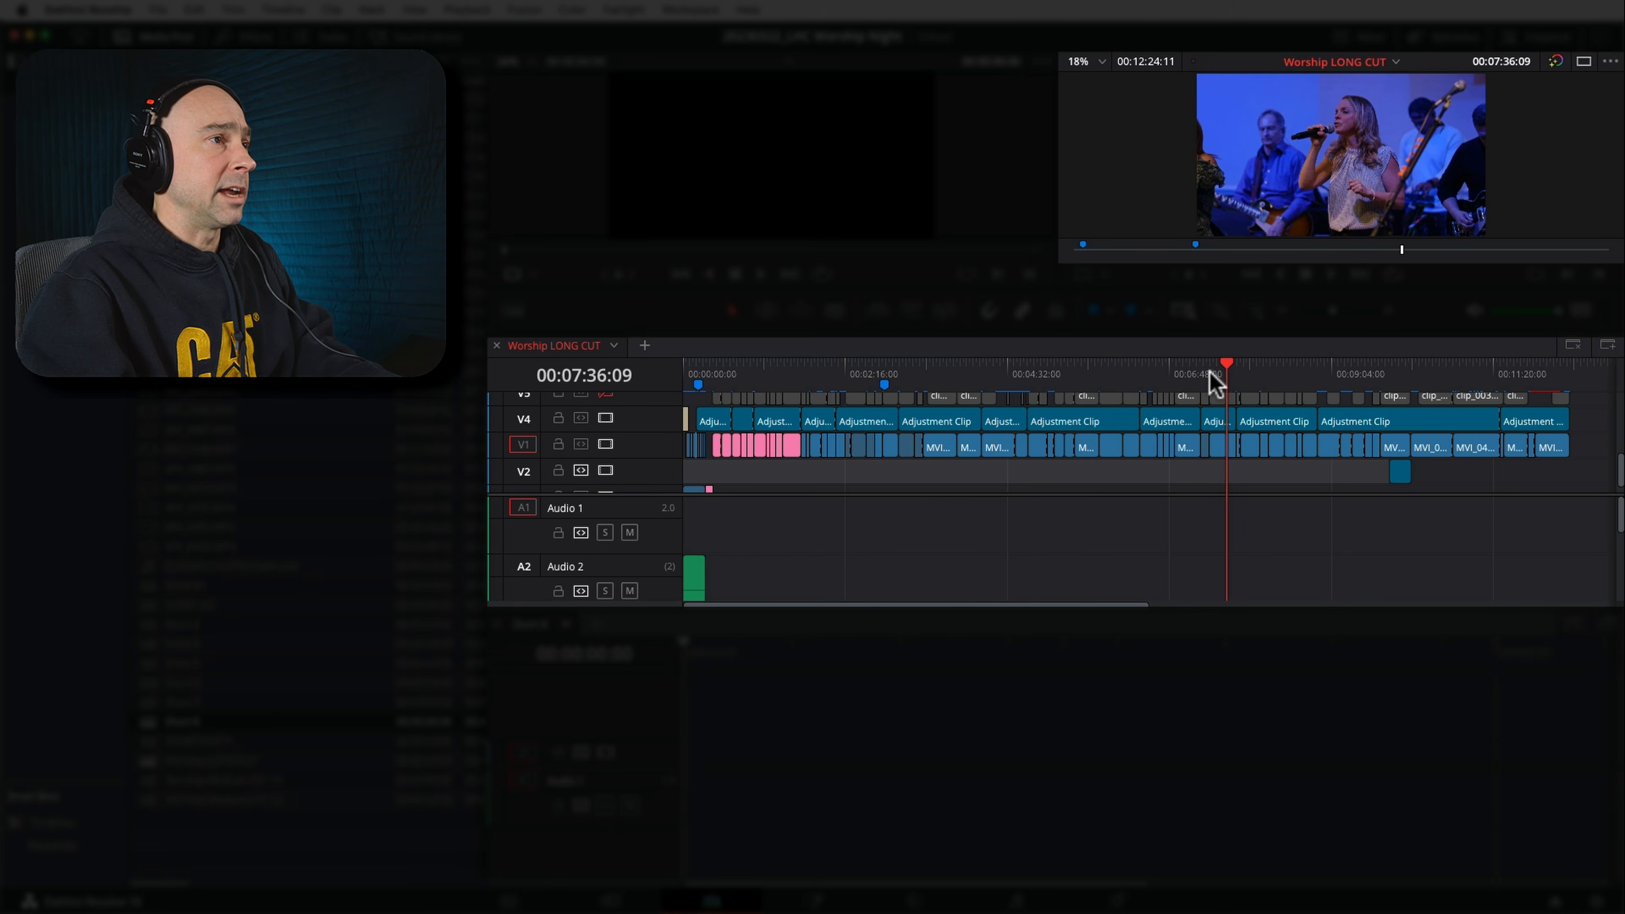
click(1022, 376)
click(956, 376)
click(931, 376)
click(1387, 310)
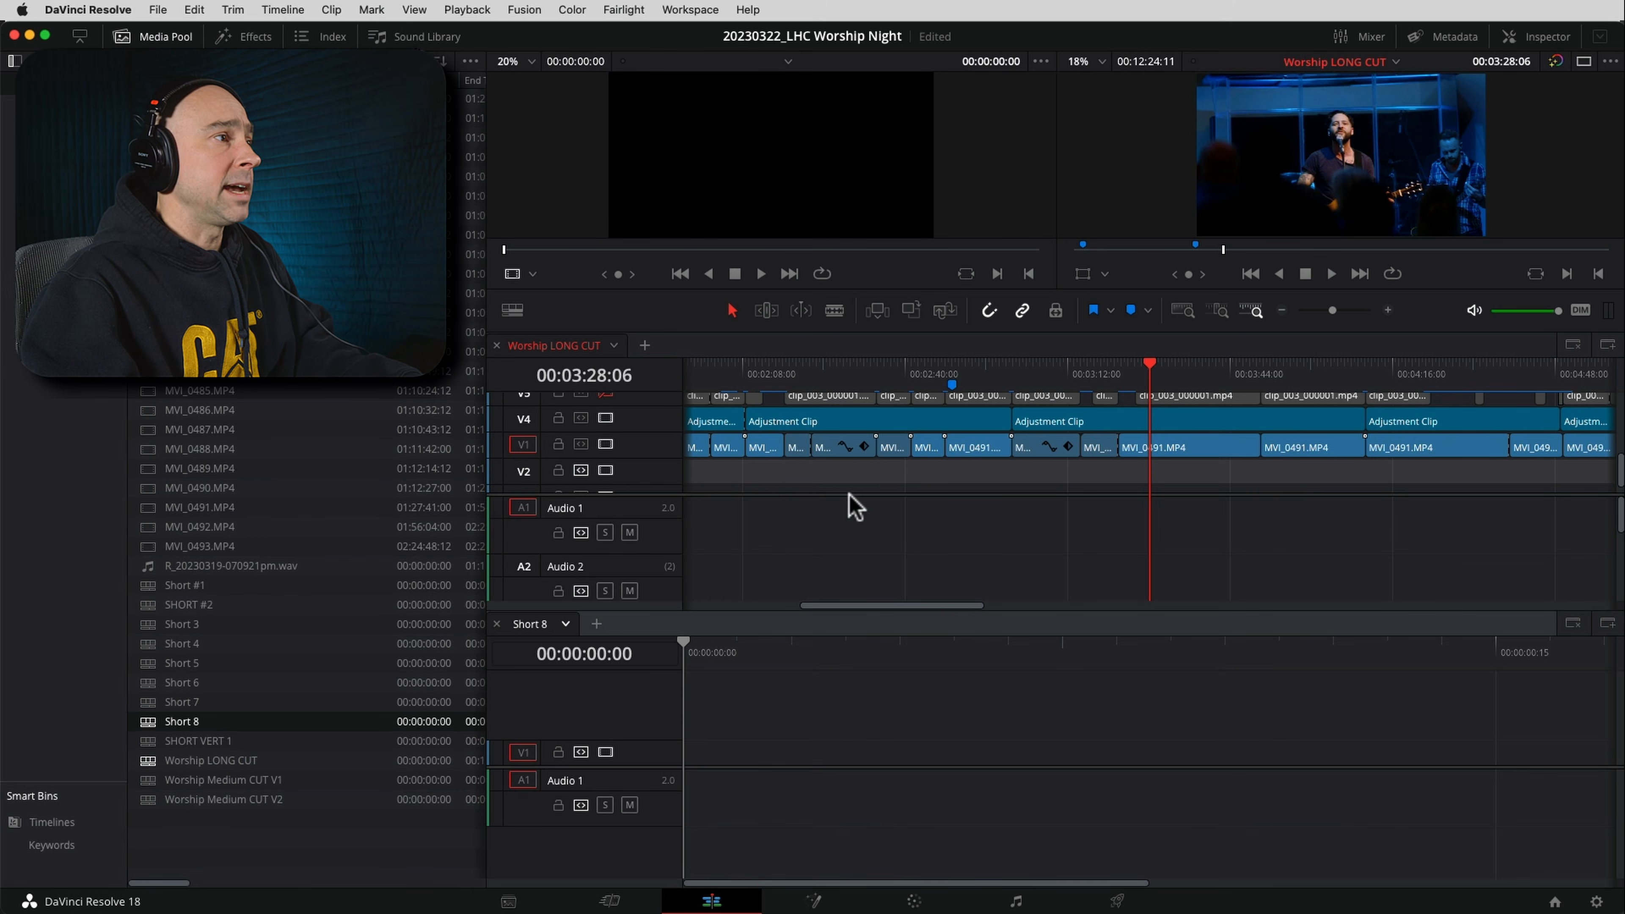
drag(849, 494, 846, 524)
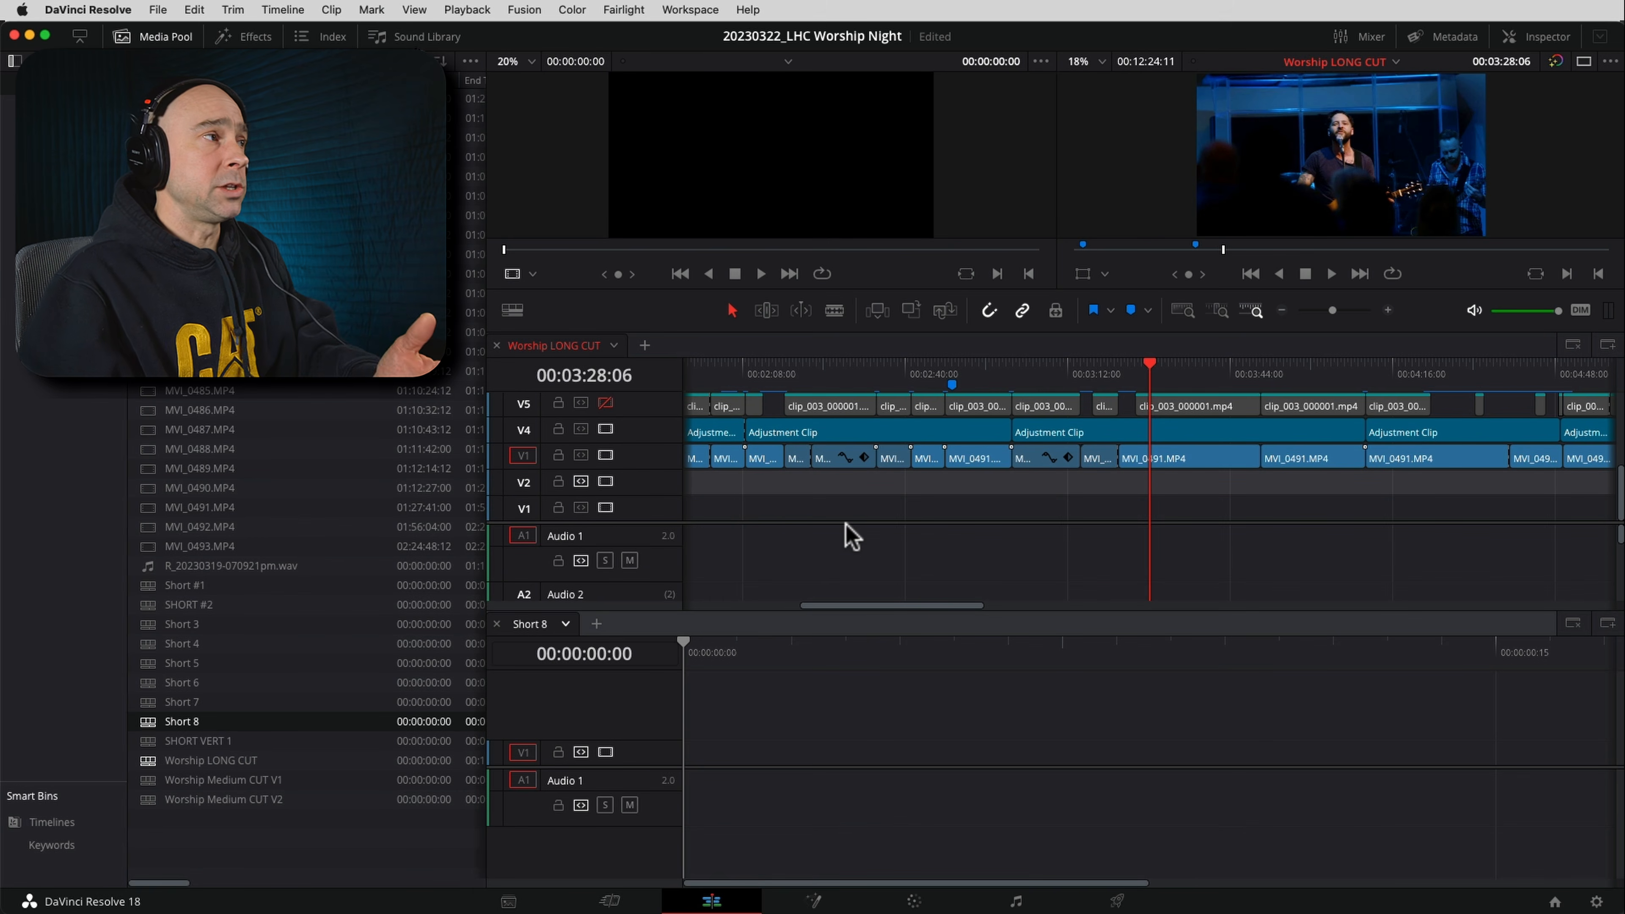
Select all video and audio clips in Worship LONG CUT spanned by the adjustment clip ending at 00:04:10:18, with the playhead parked there
click(572, 352)
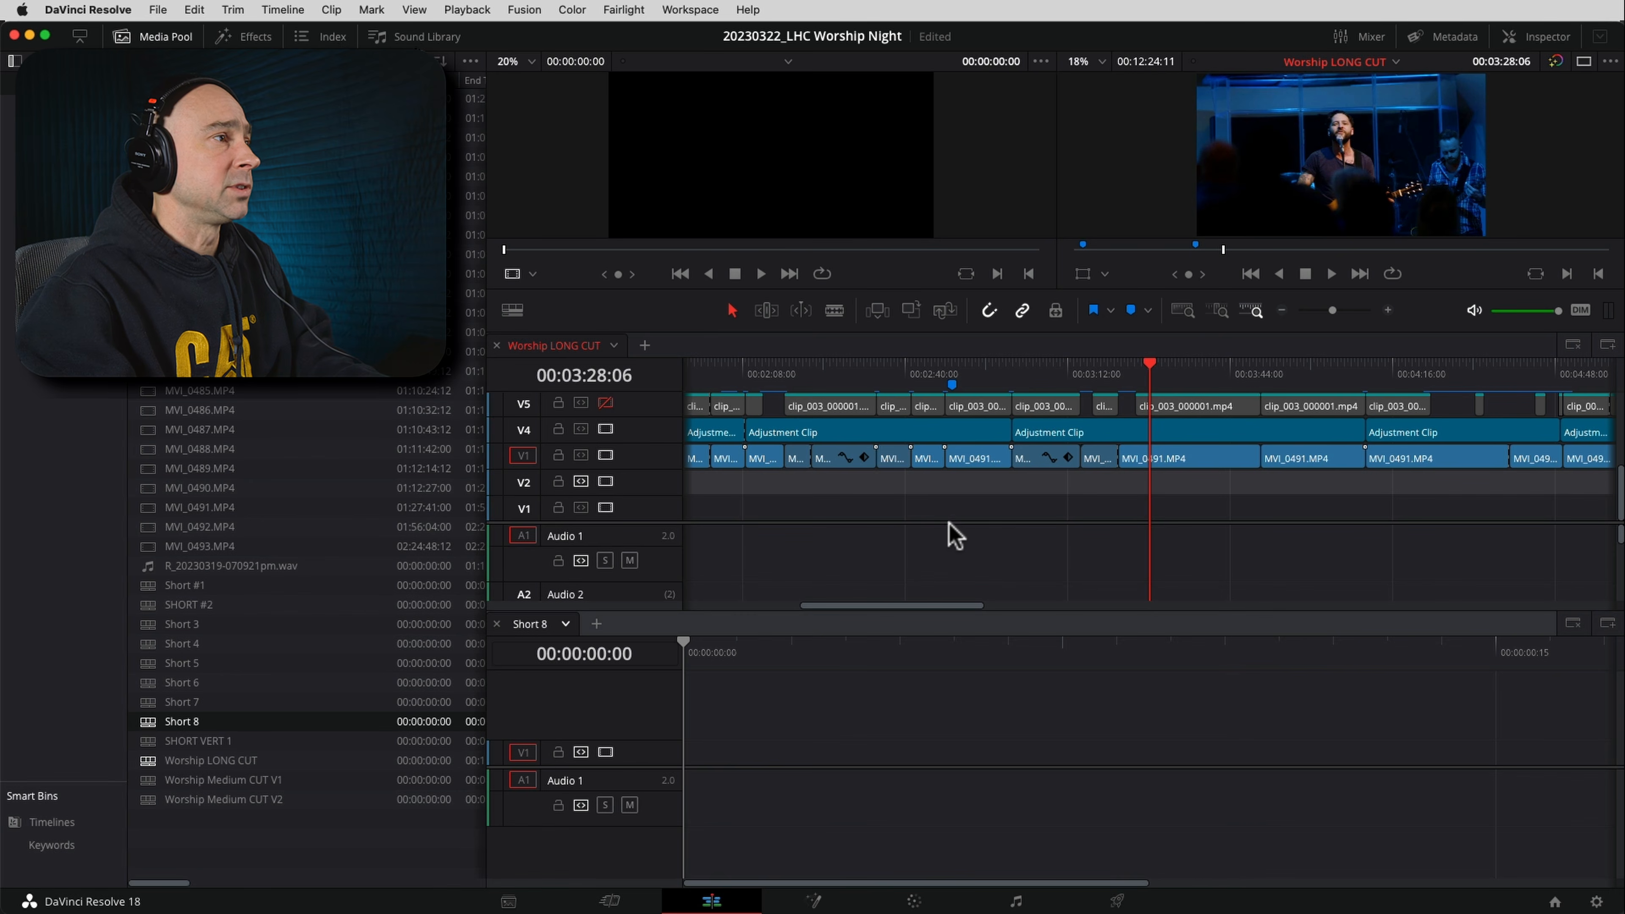
mouse_move(1024, 375)
mouse_down()
mouse_move(1009, 374)
mouse_move(1038, 374)
mouse_move(1016, 374)
mouse_up()
drag(1365, 373, 1367, 377)
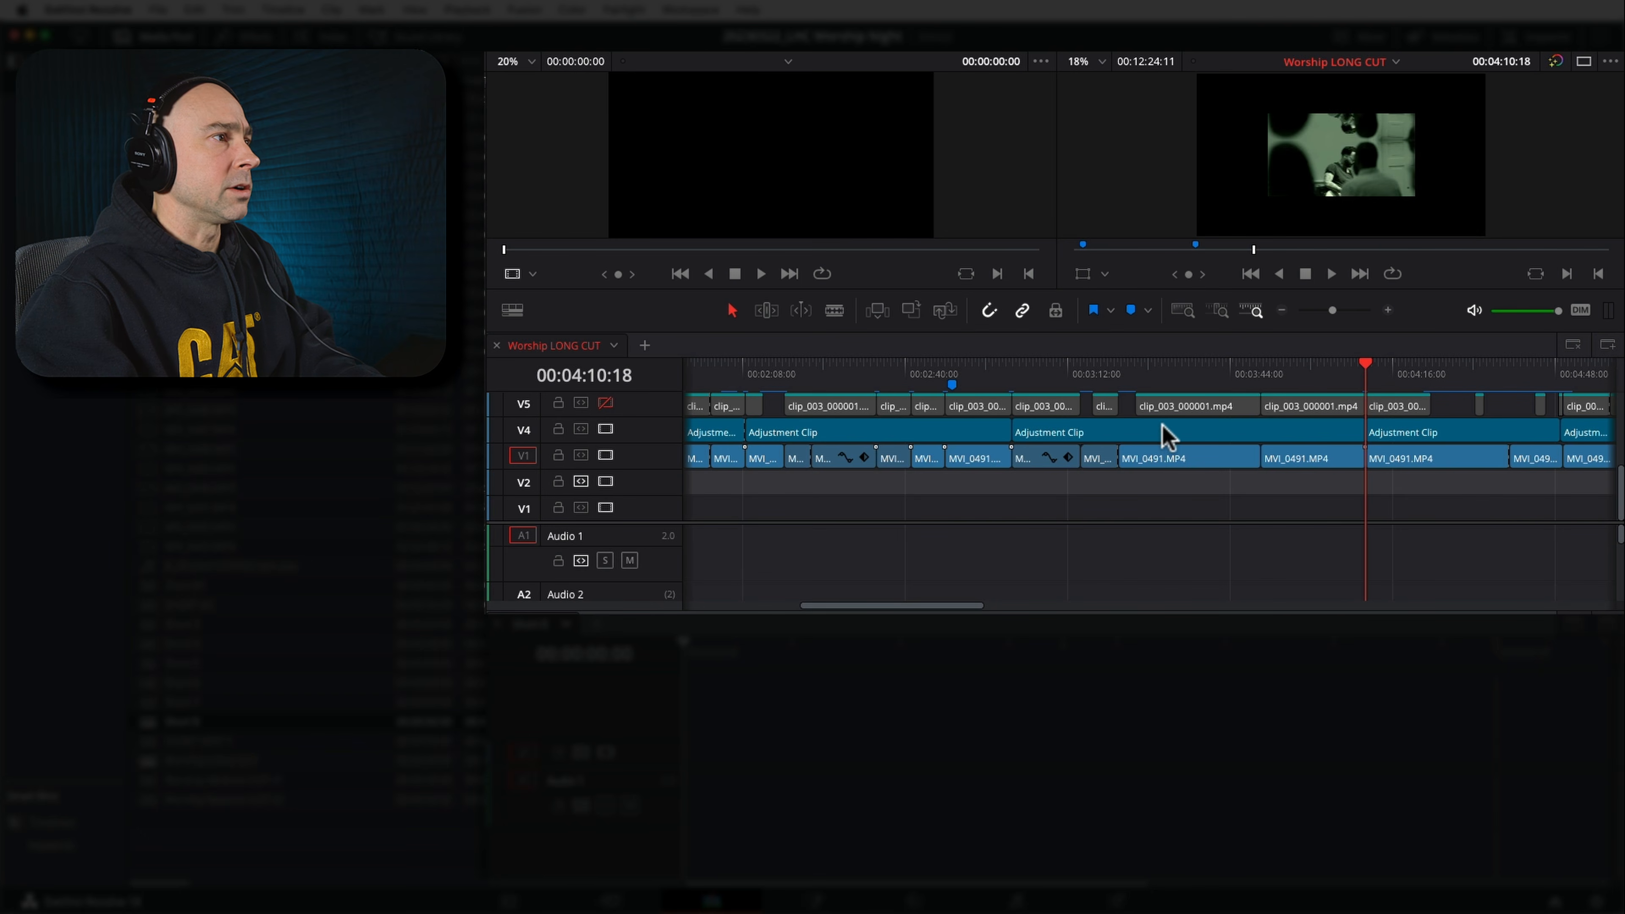
scroll(1077, 461, up, 3)
drag(1040, 400, 1327, 606)
scroll(1136, 592, up, 1)
scroll(1136, 592, up, 3)
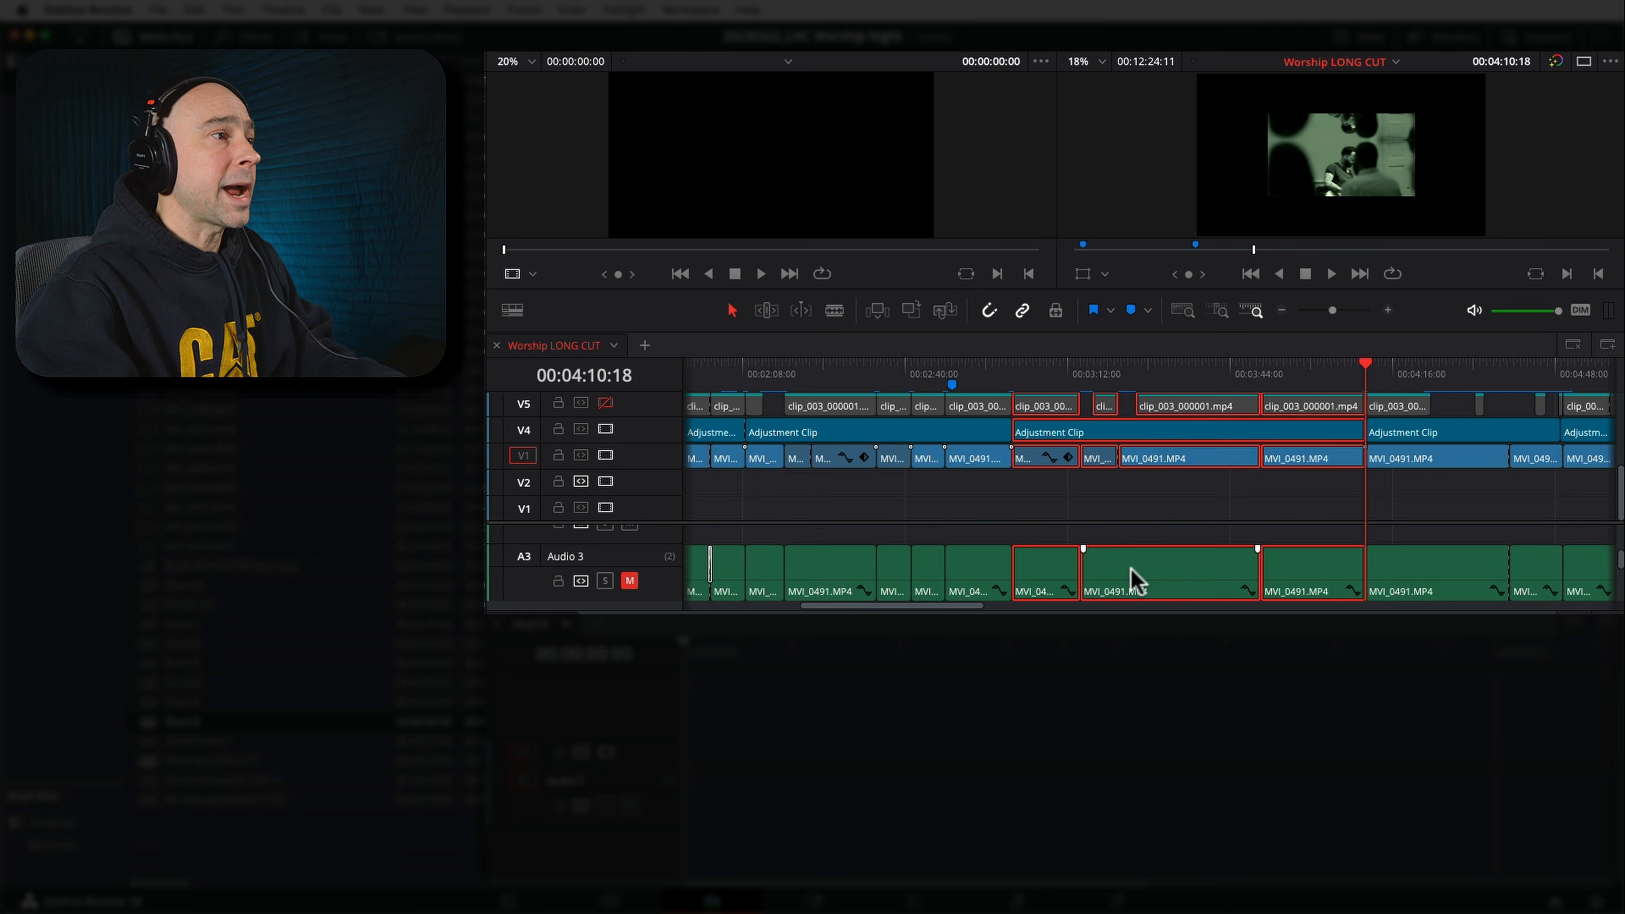
scroll(1169, 579, up, 1)
scroll(1088, 490, up, 1)
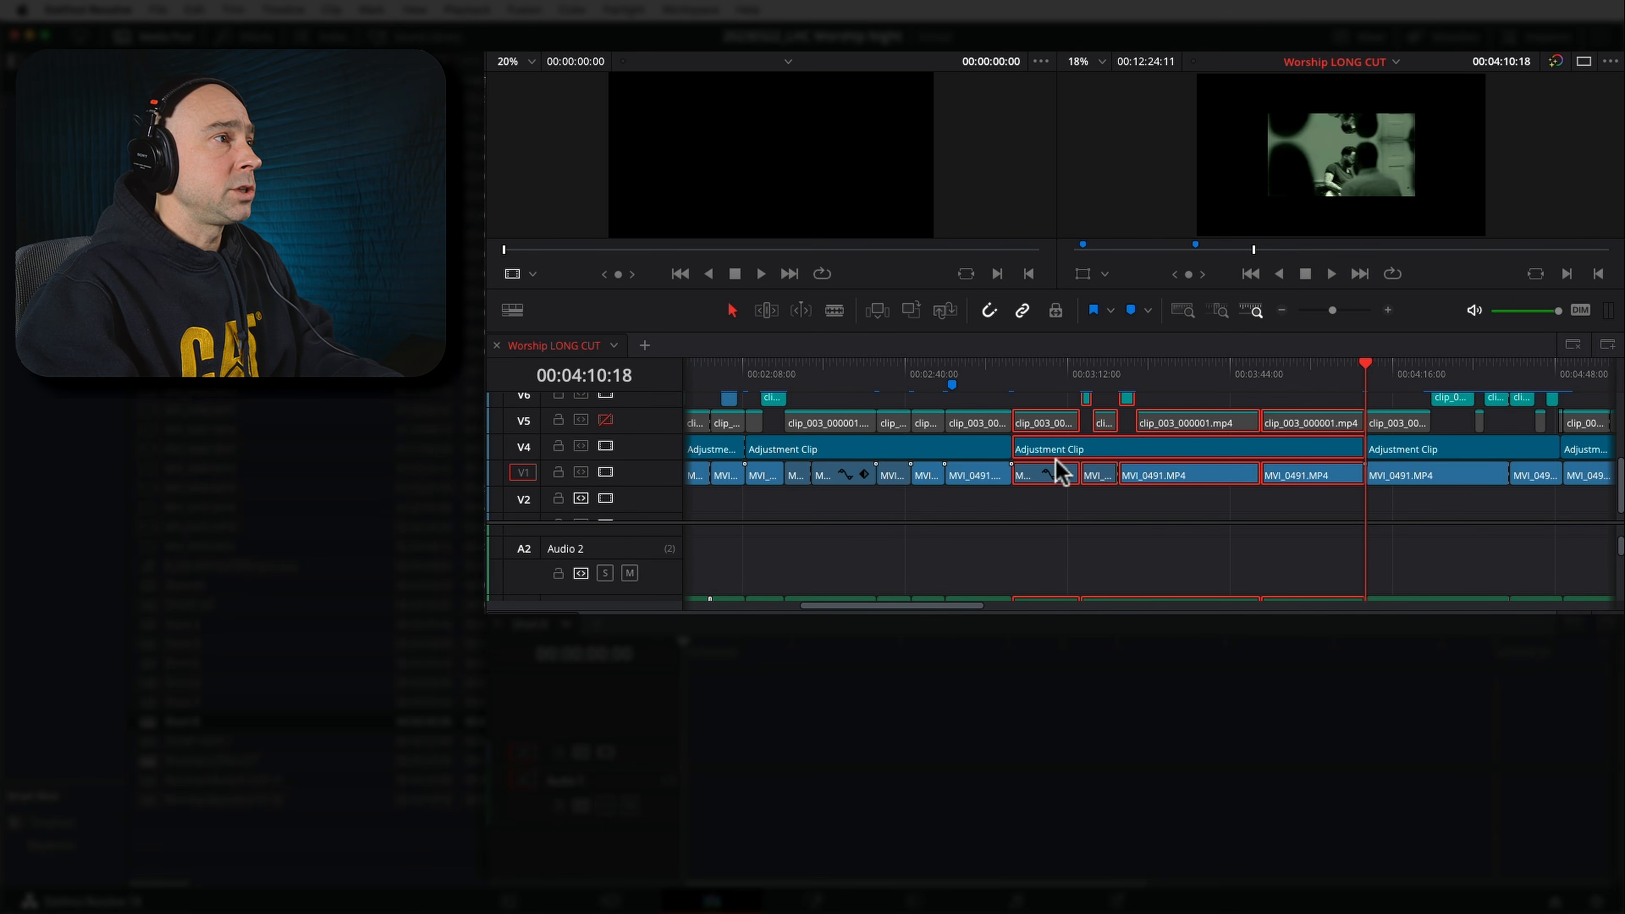
scroll(1075, 425, up, 4)
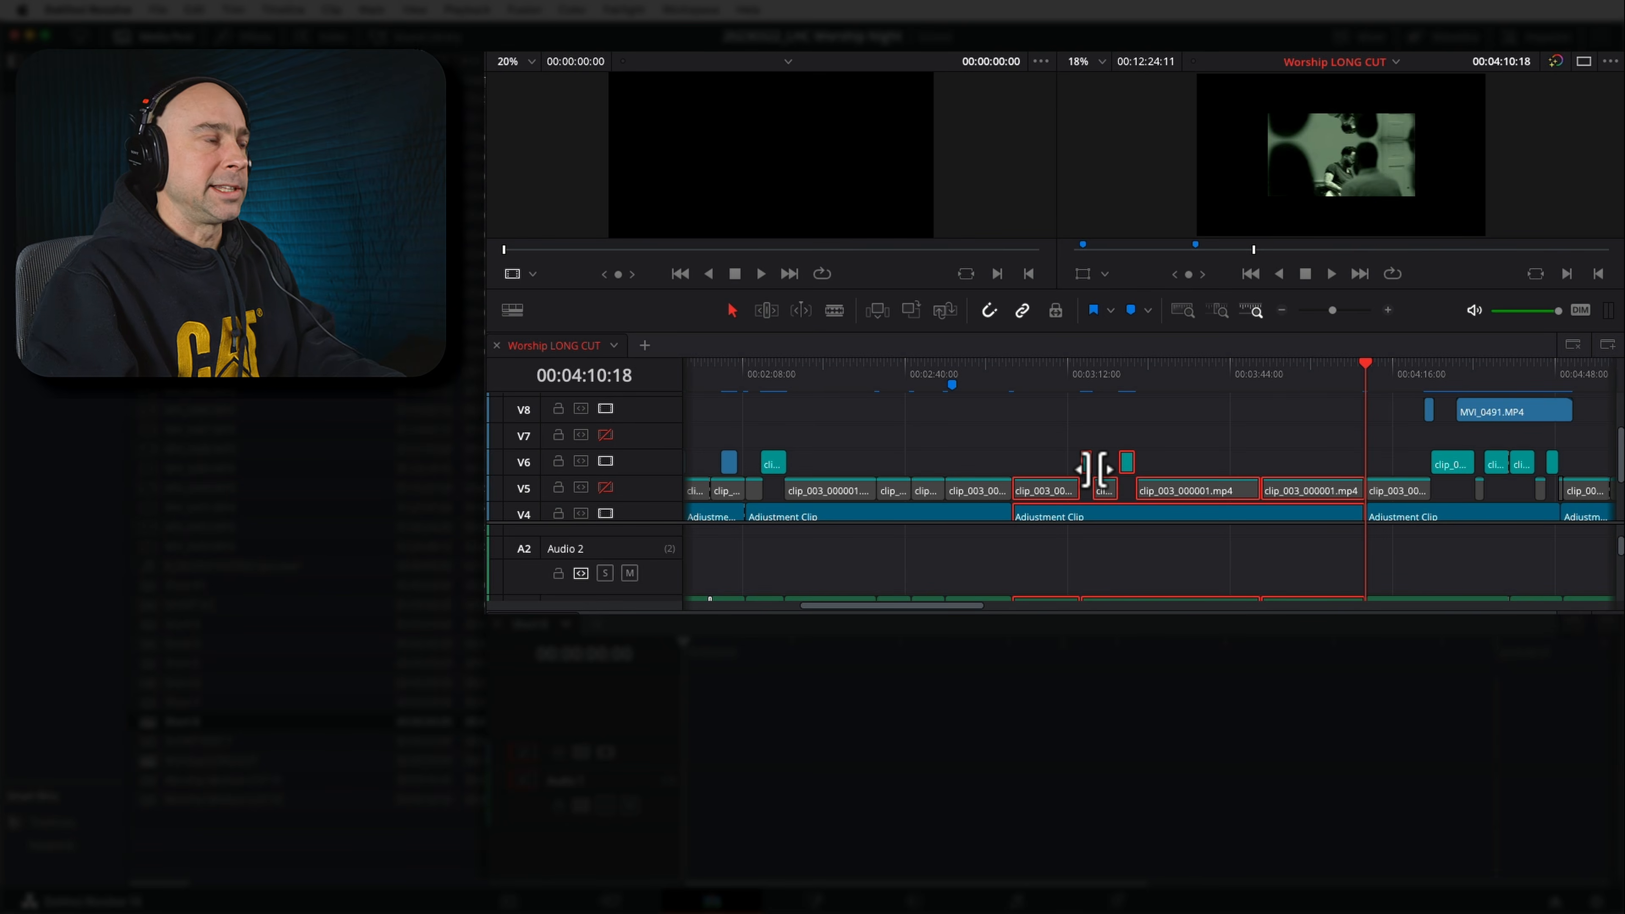
Try placing the selected Worship LONG CUT clips directly at the start of Short 8, and undo the placement
scroll(1097, 468, down, 3)
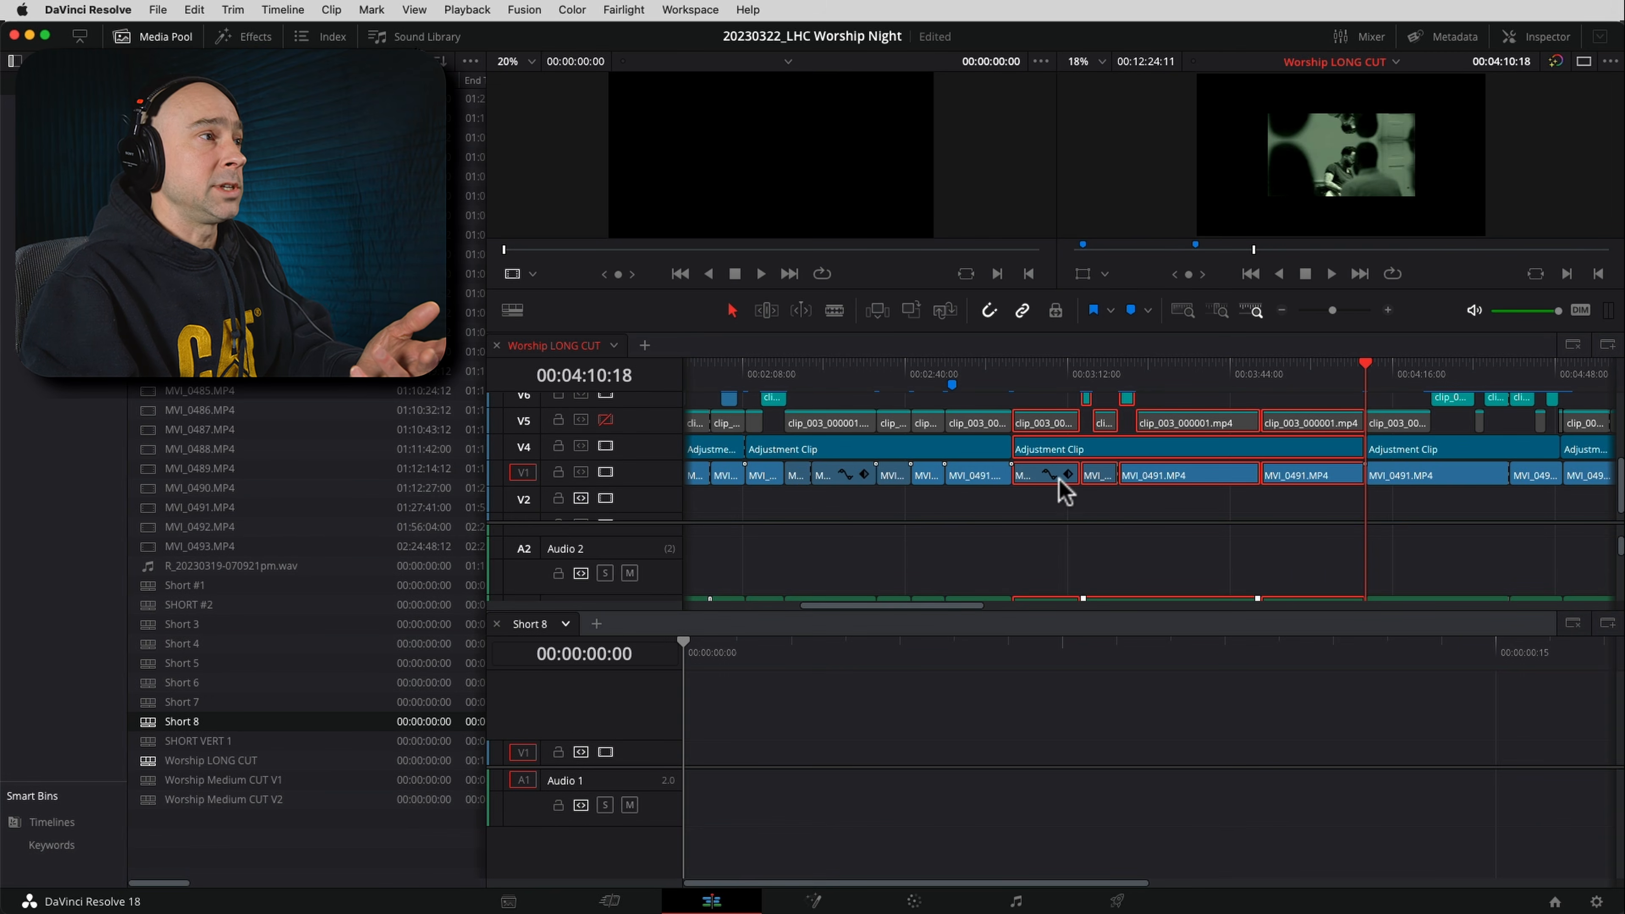
scroll(1074, 475, down, 1)
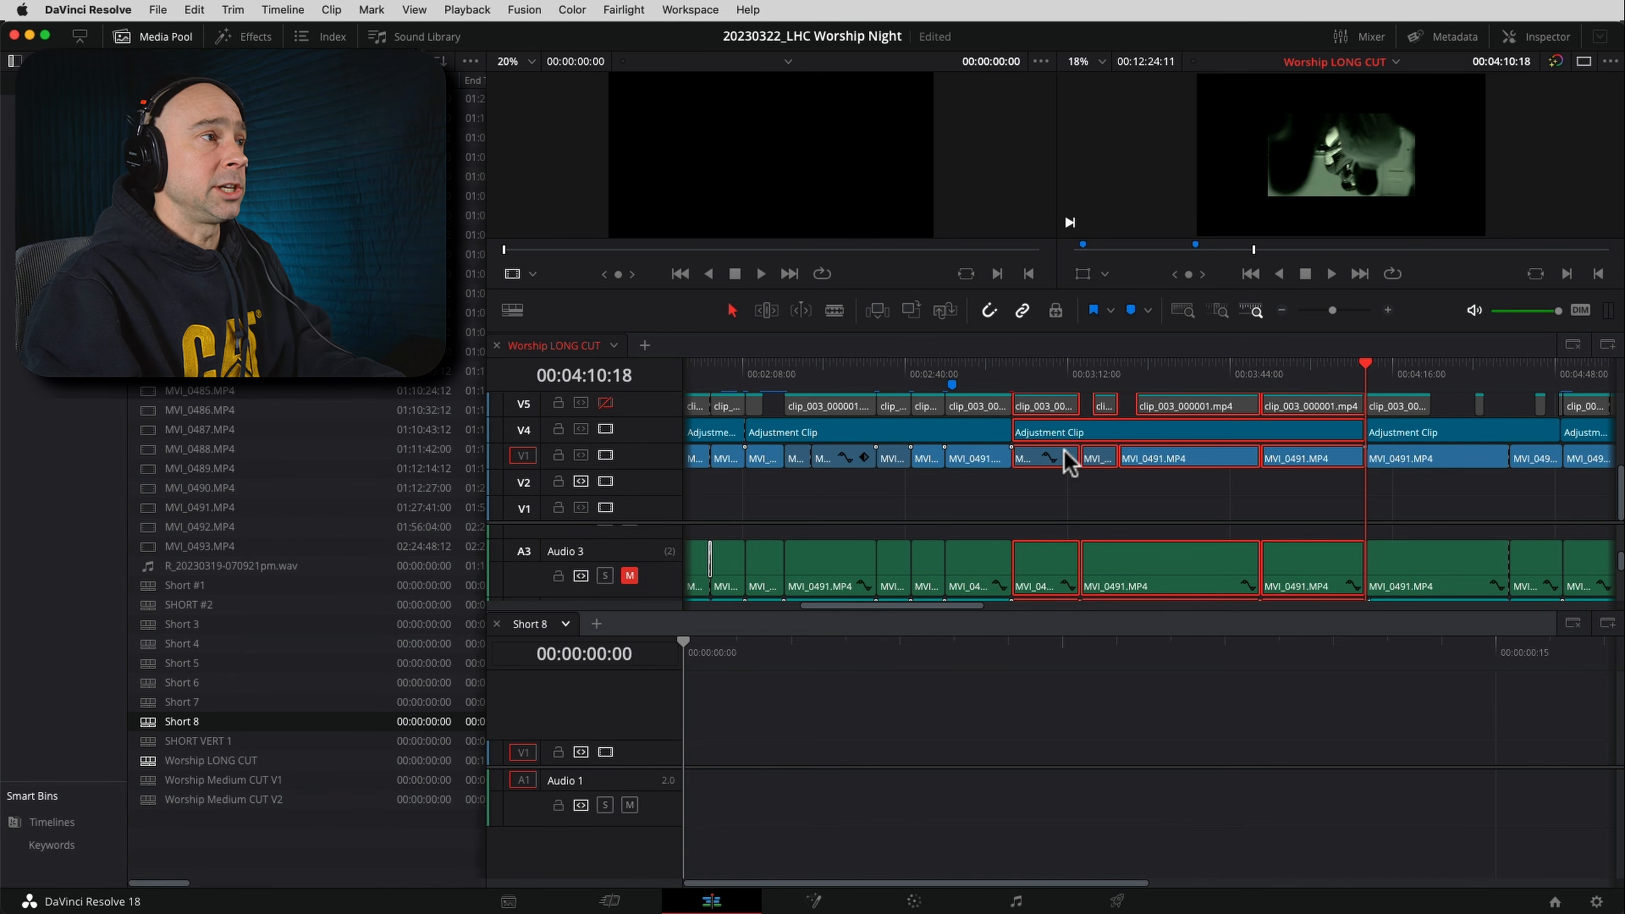
drag(1035, 413, 739, 754)
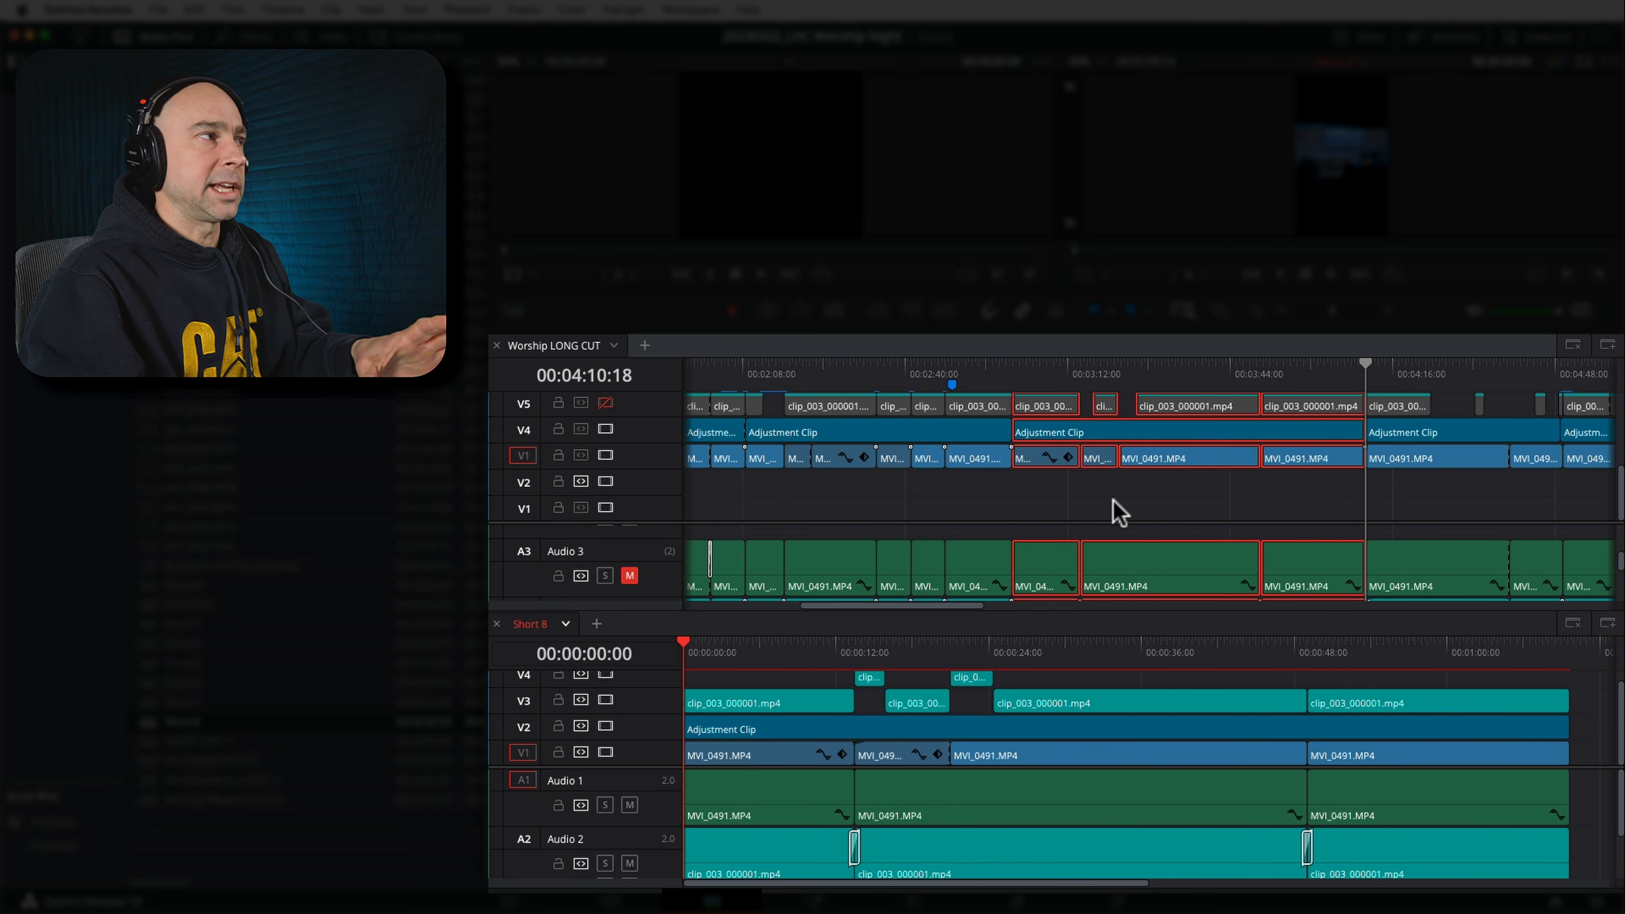
key(super)
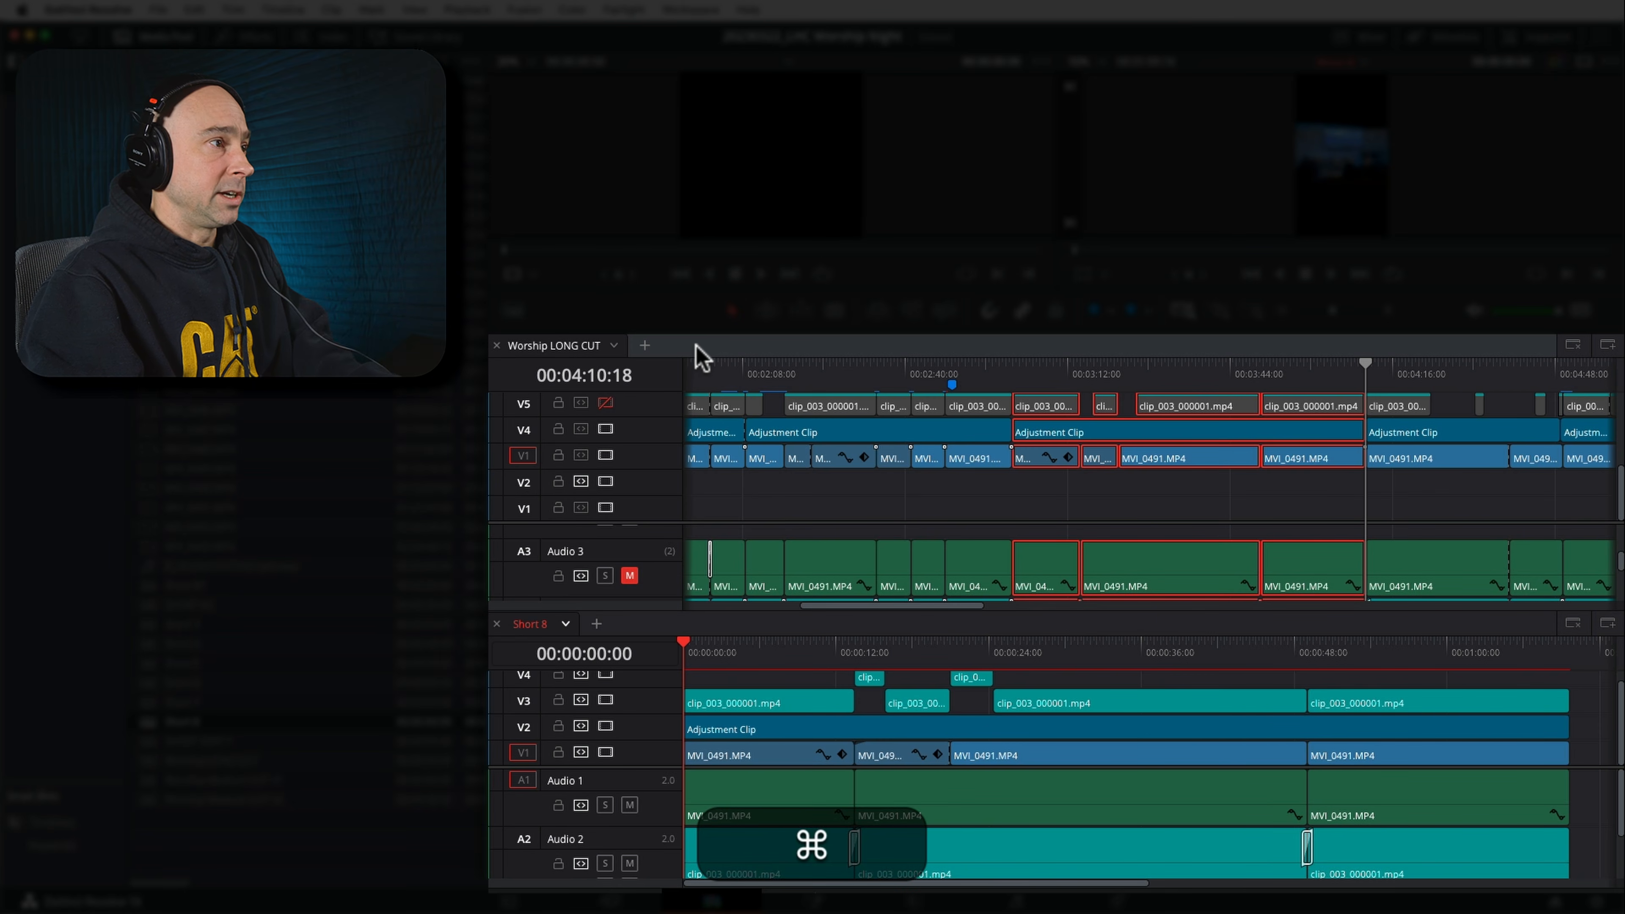
key(super+z)
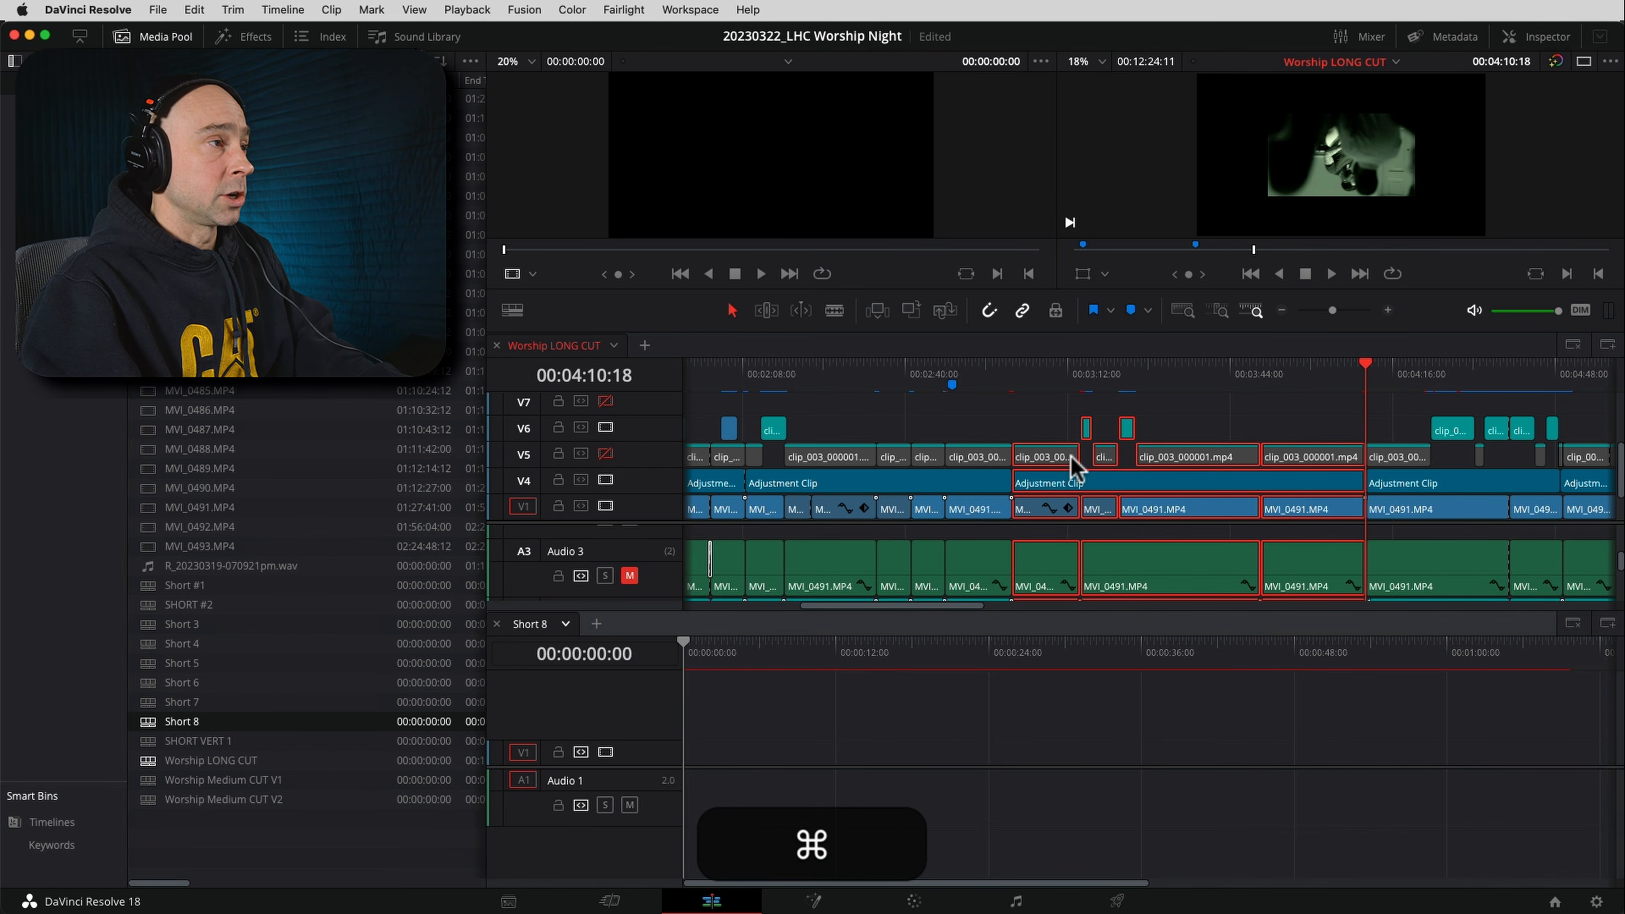
Copy the selected Worship LONG CUT clips and paste them into Short 8 at 00:00:00:00
key(super+c)
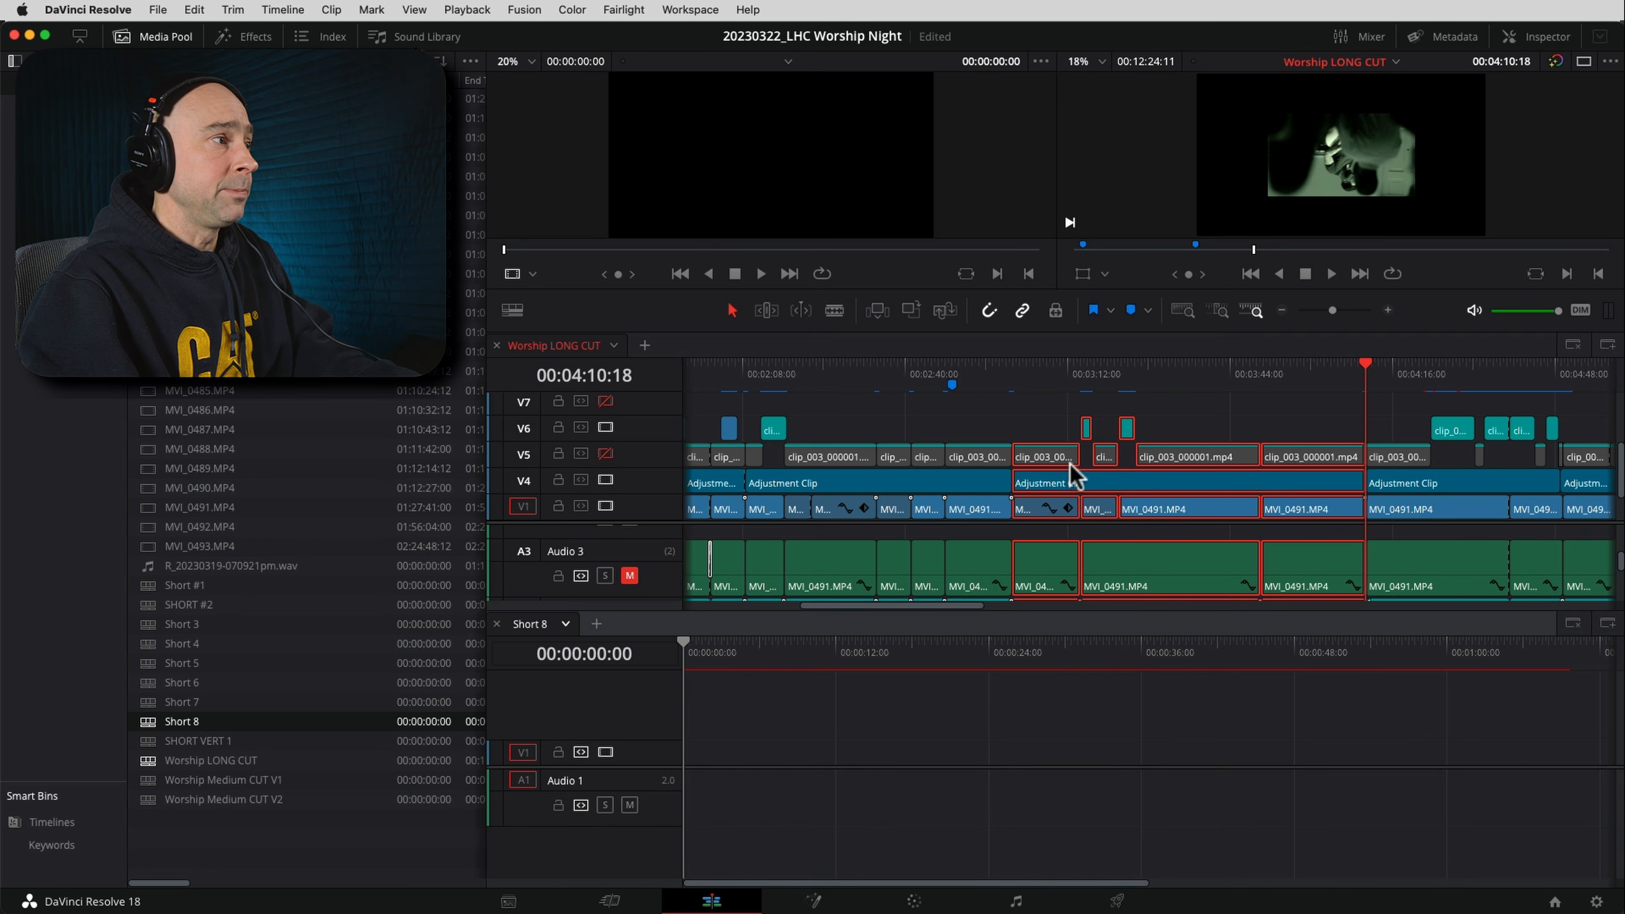
click(701, 649)
key(Home)
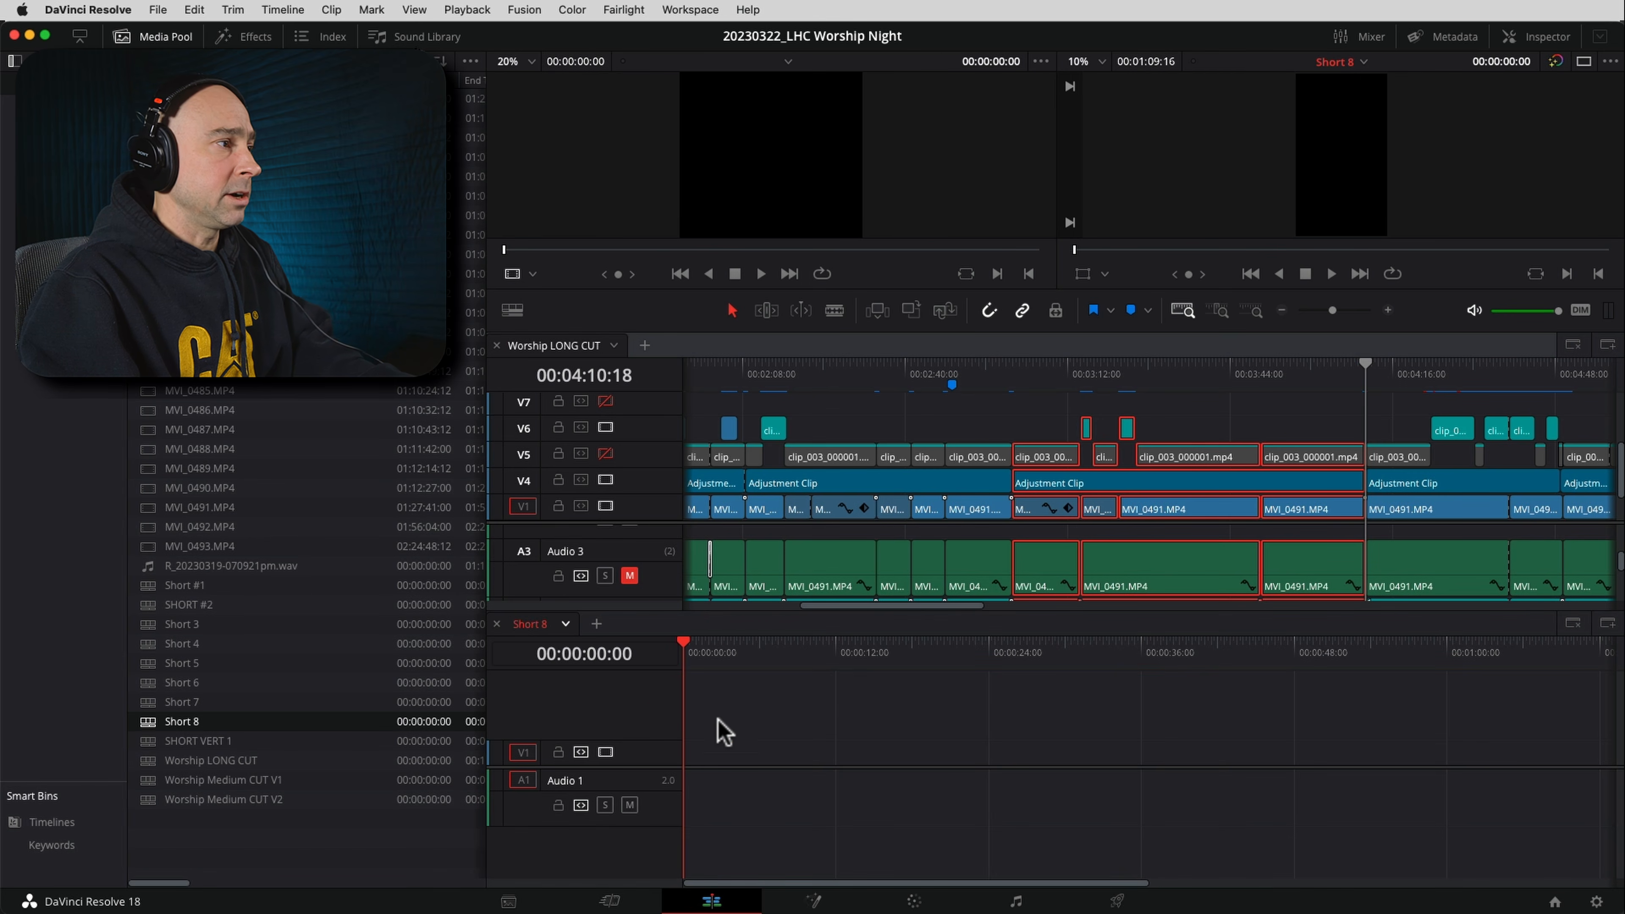
right_click(714, 737)
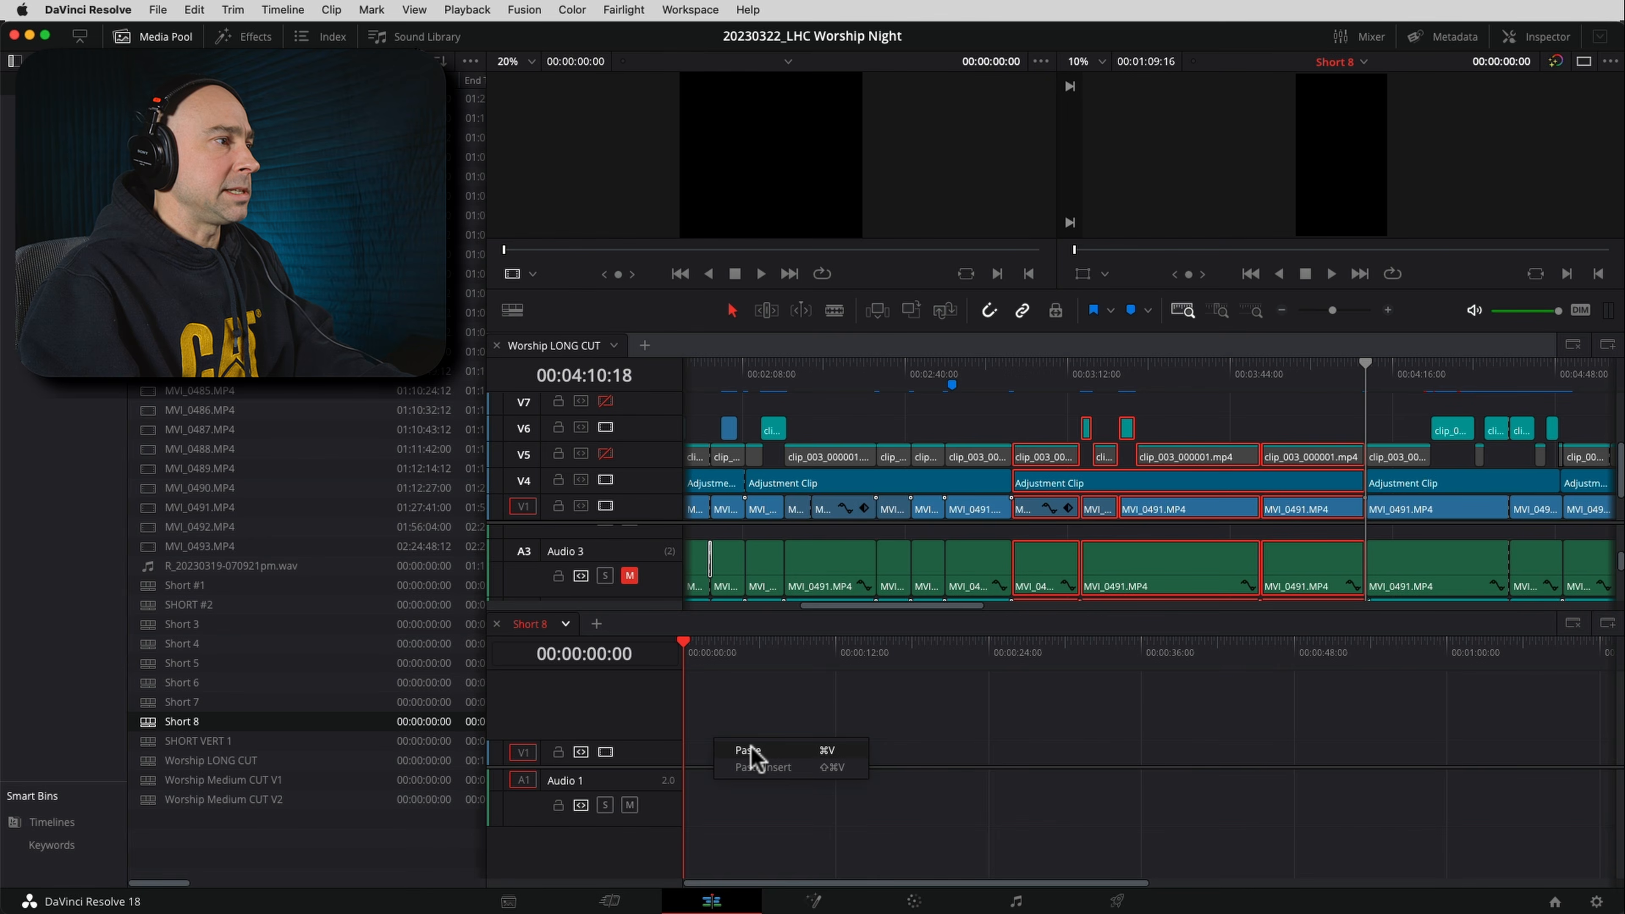
click(751, 756)
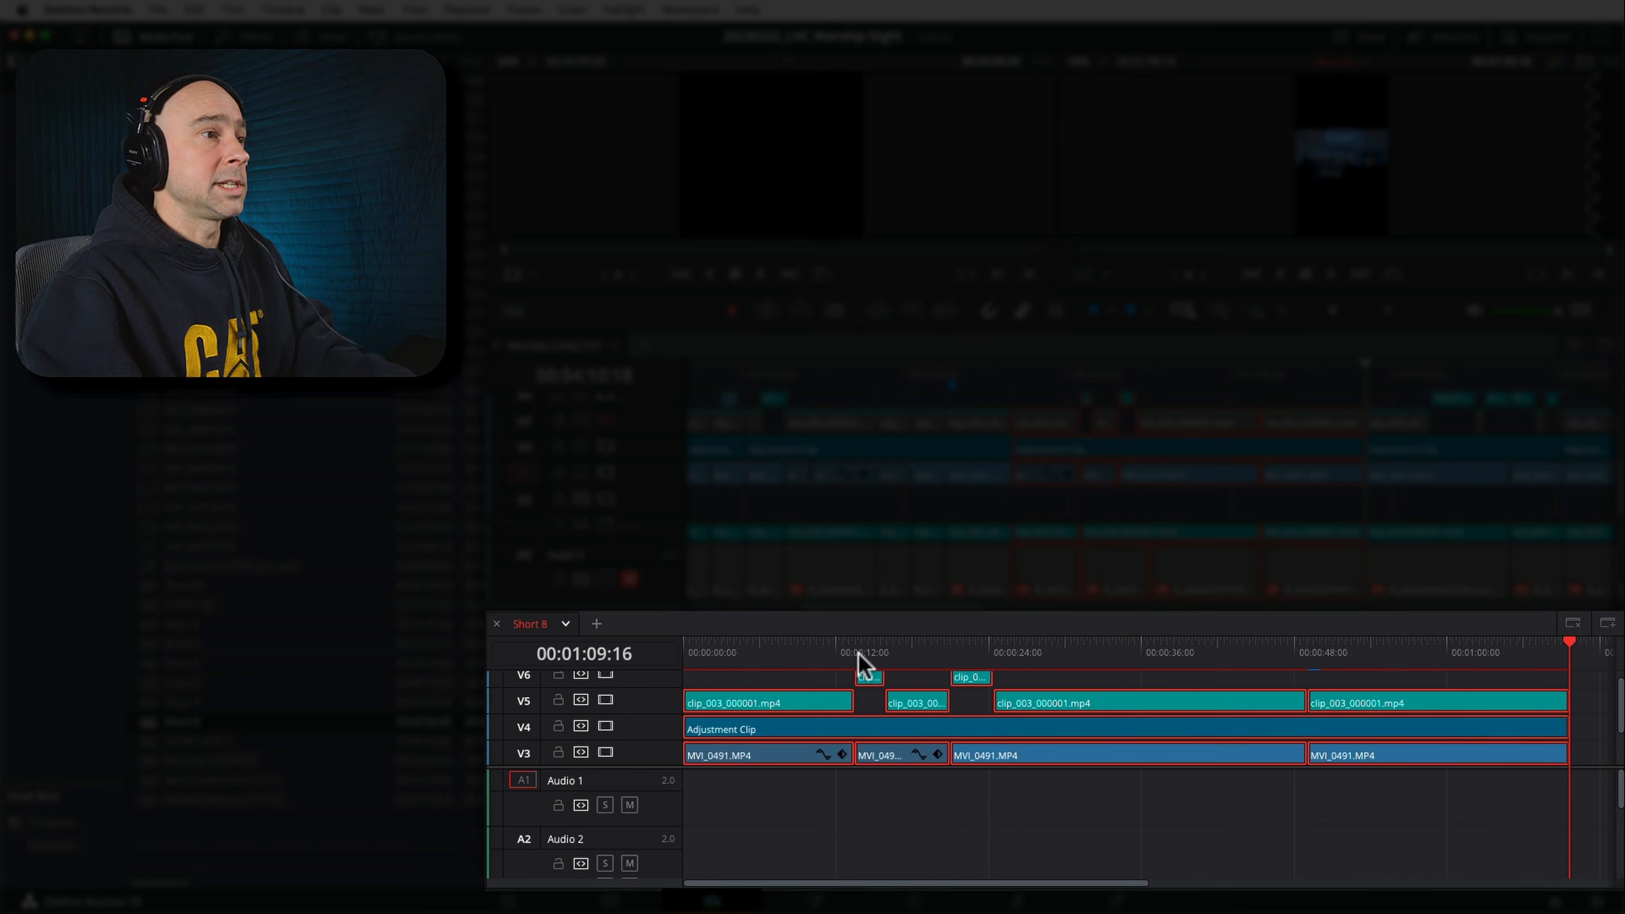
Clear the clip selection in both timelines and disable video track V5 in Short 8
click(1568, 650)
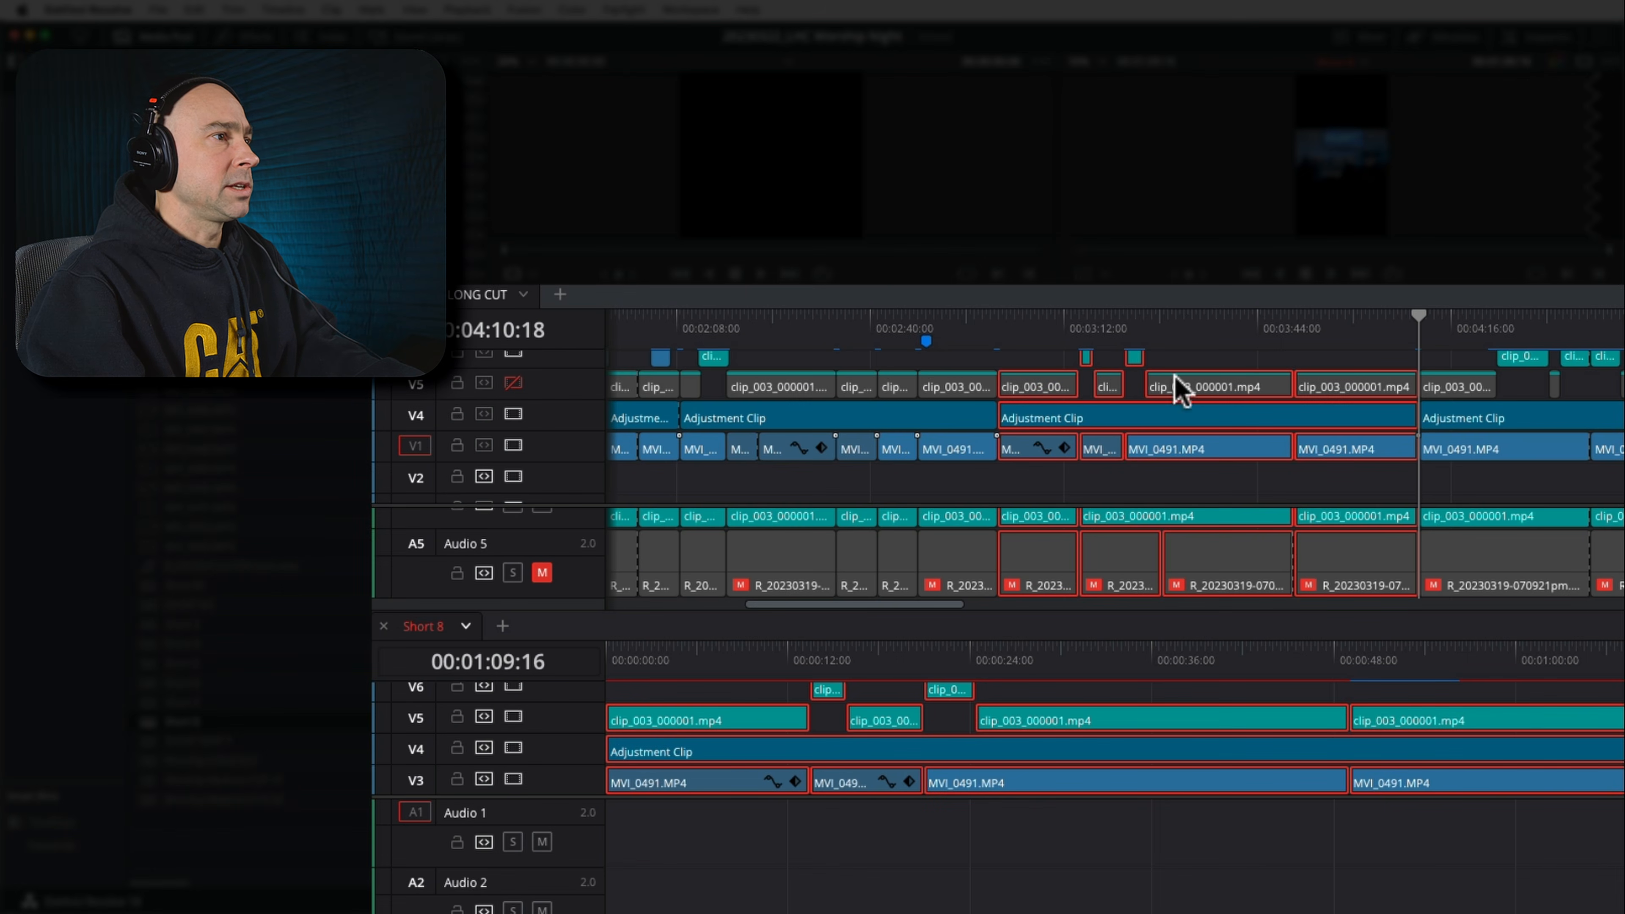
click(1022, 363)
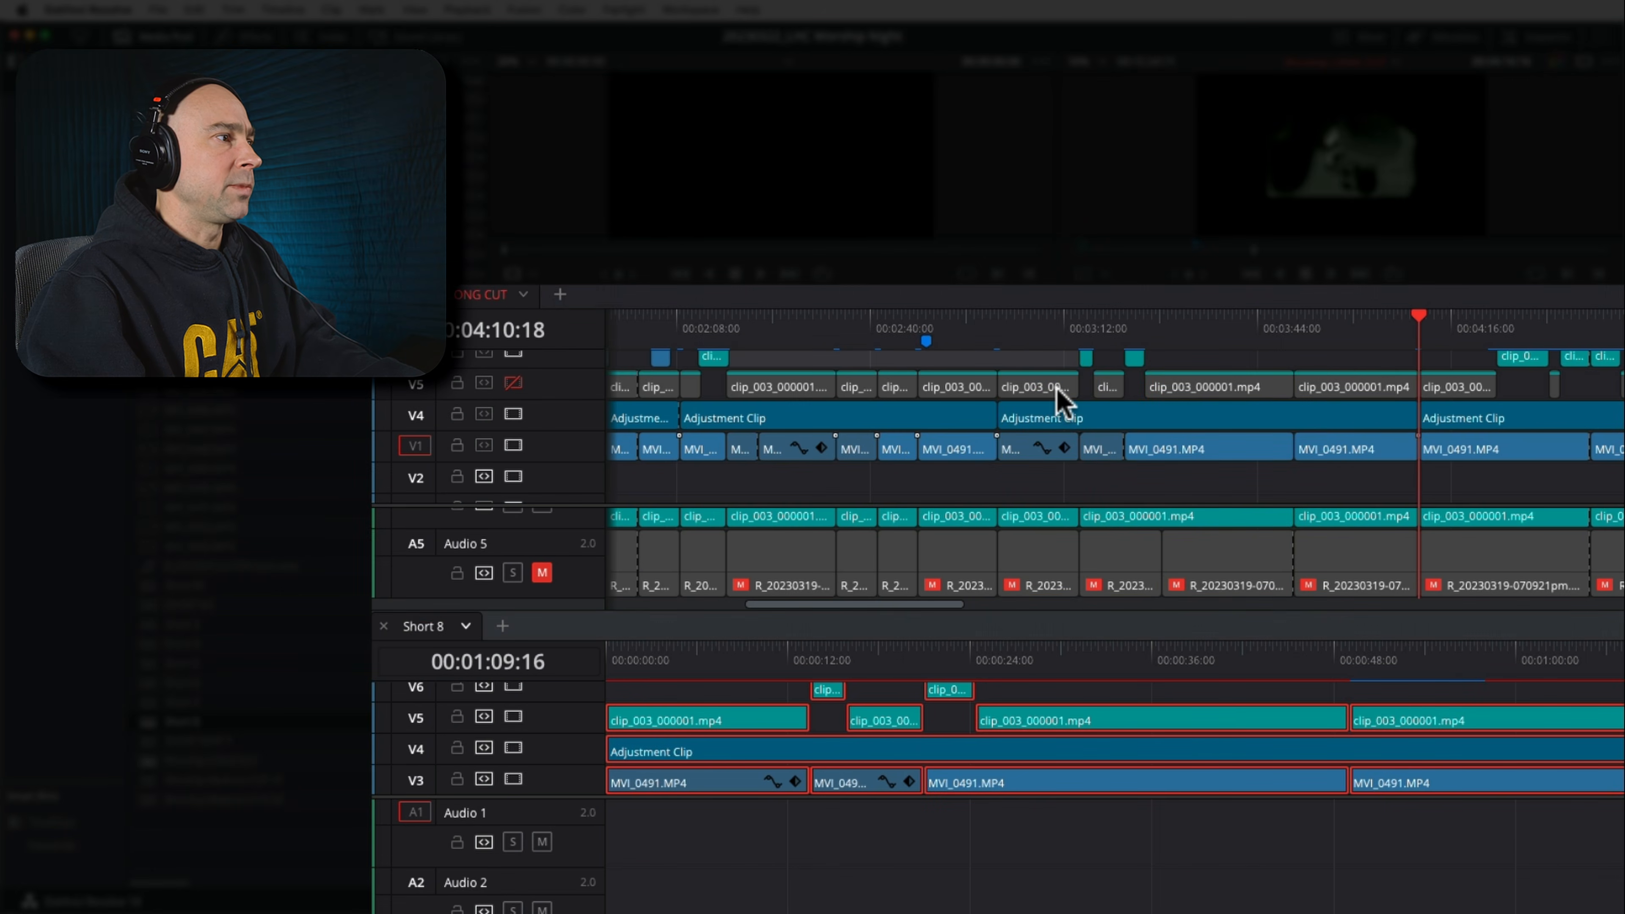
click(647, 728)
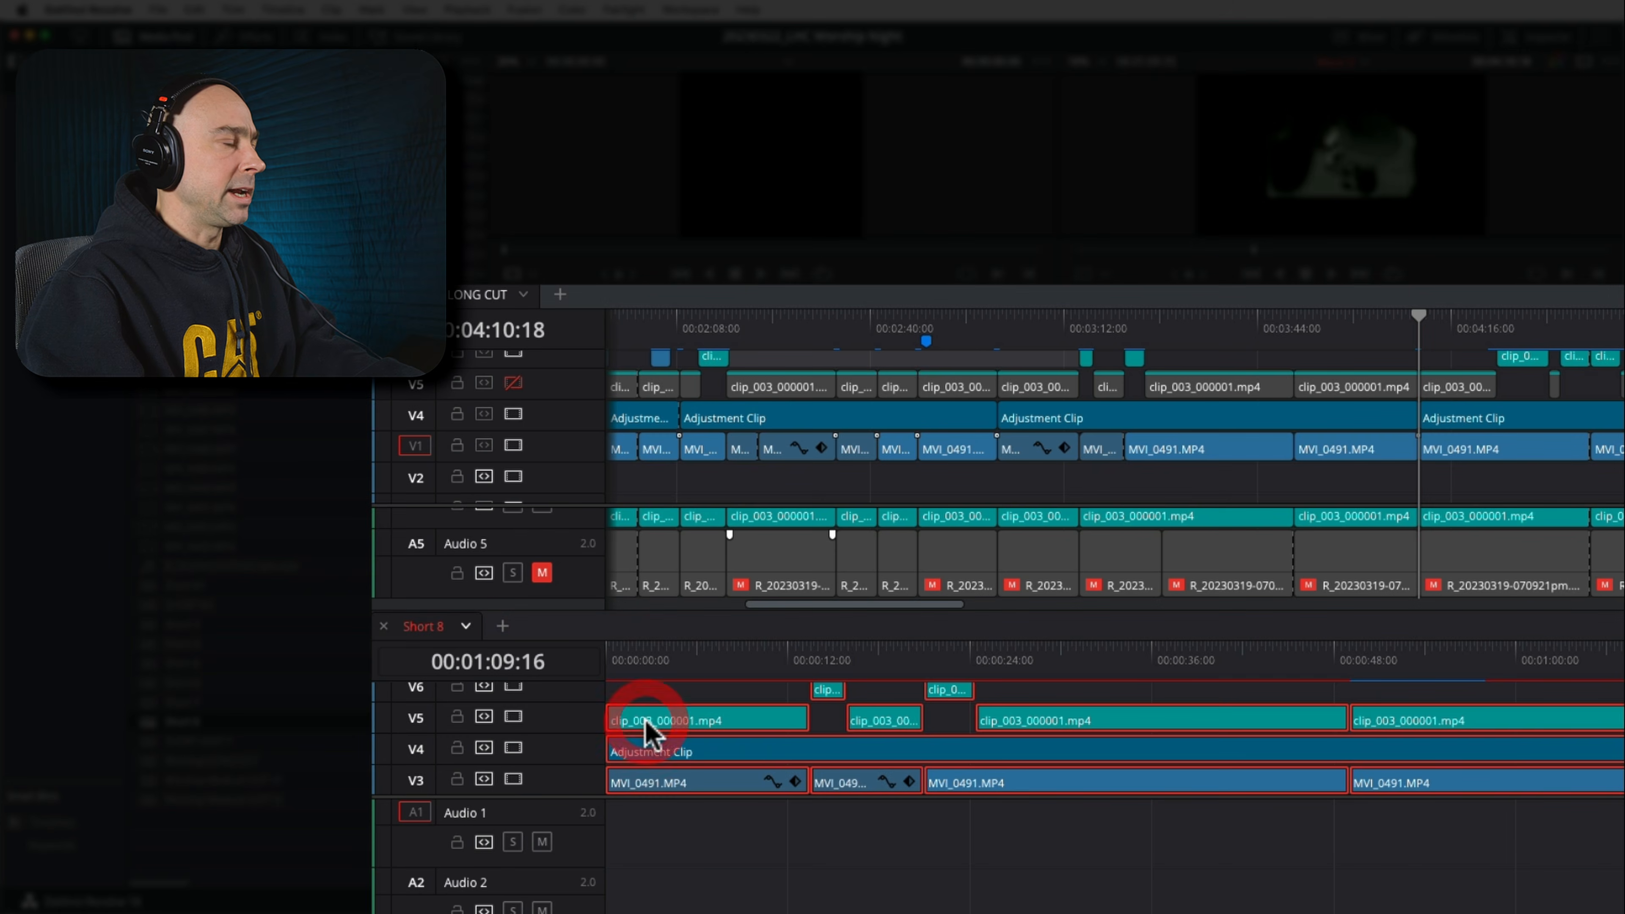
click(672, 691)
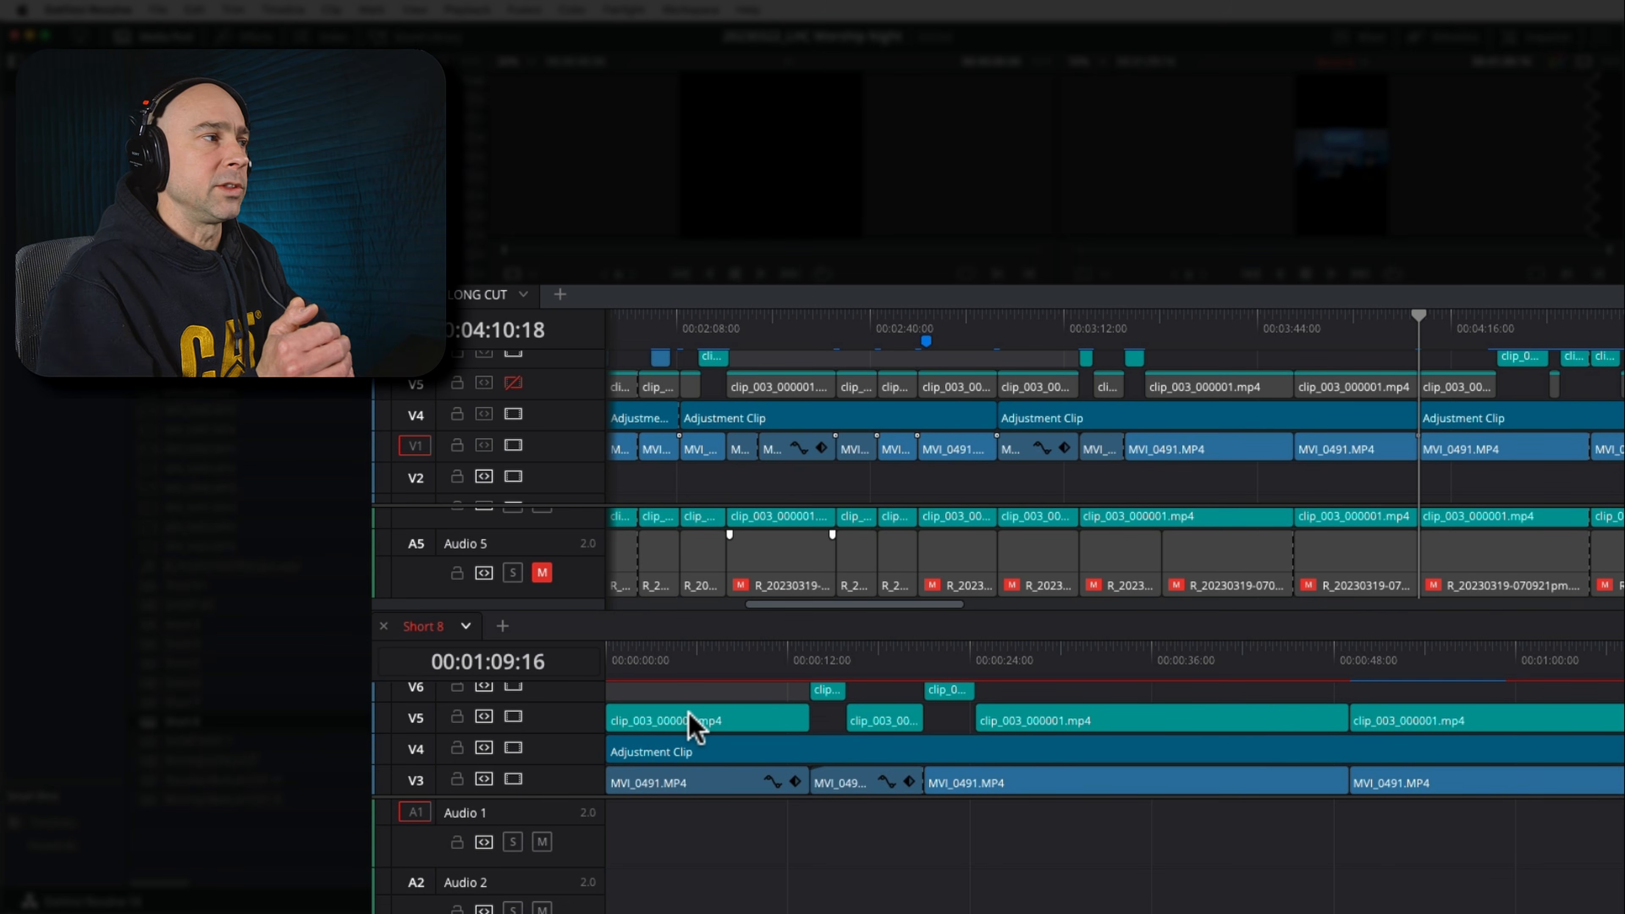
click(512, 717)
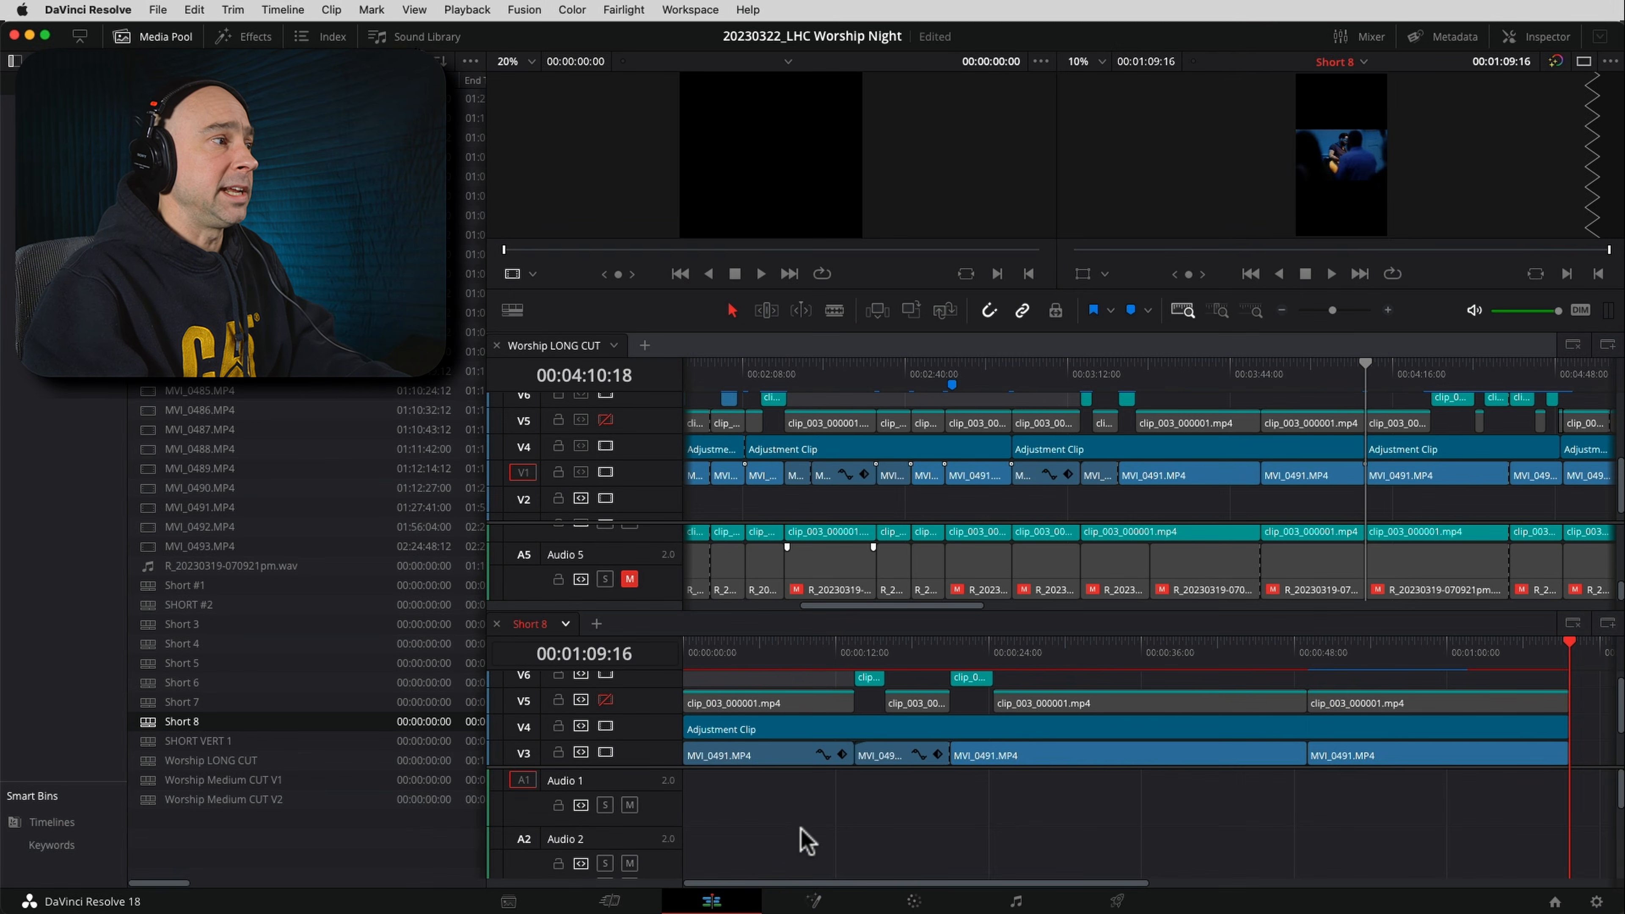
Show the audio waveforms in the timeline view options and mute Audio 5 in Short 8
scroll(780, 845, down, 4)
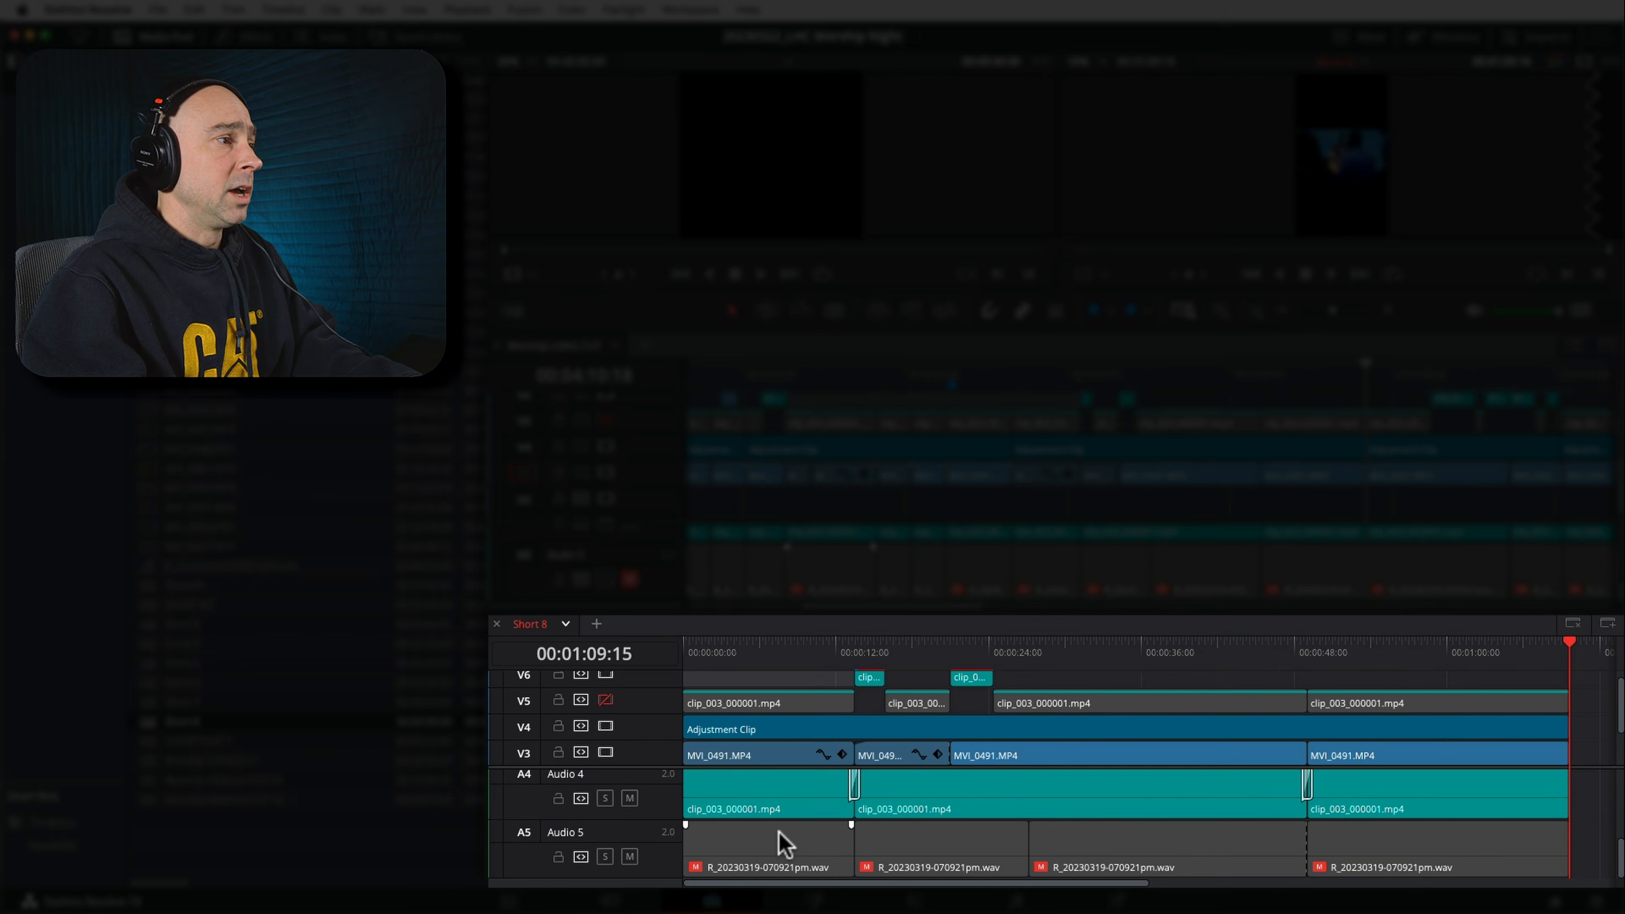
scroll(778, 845, up, 2)
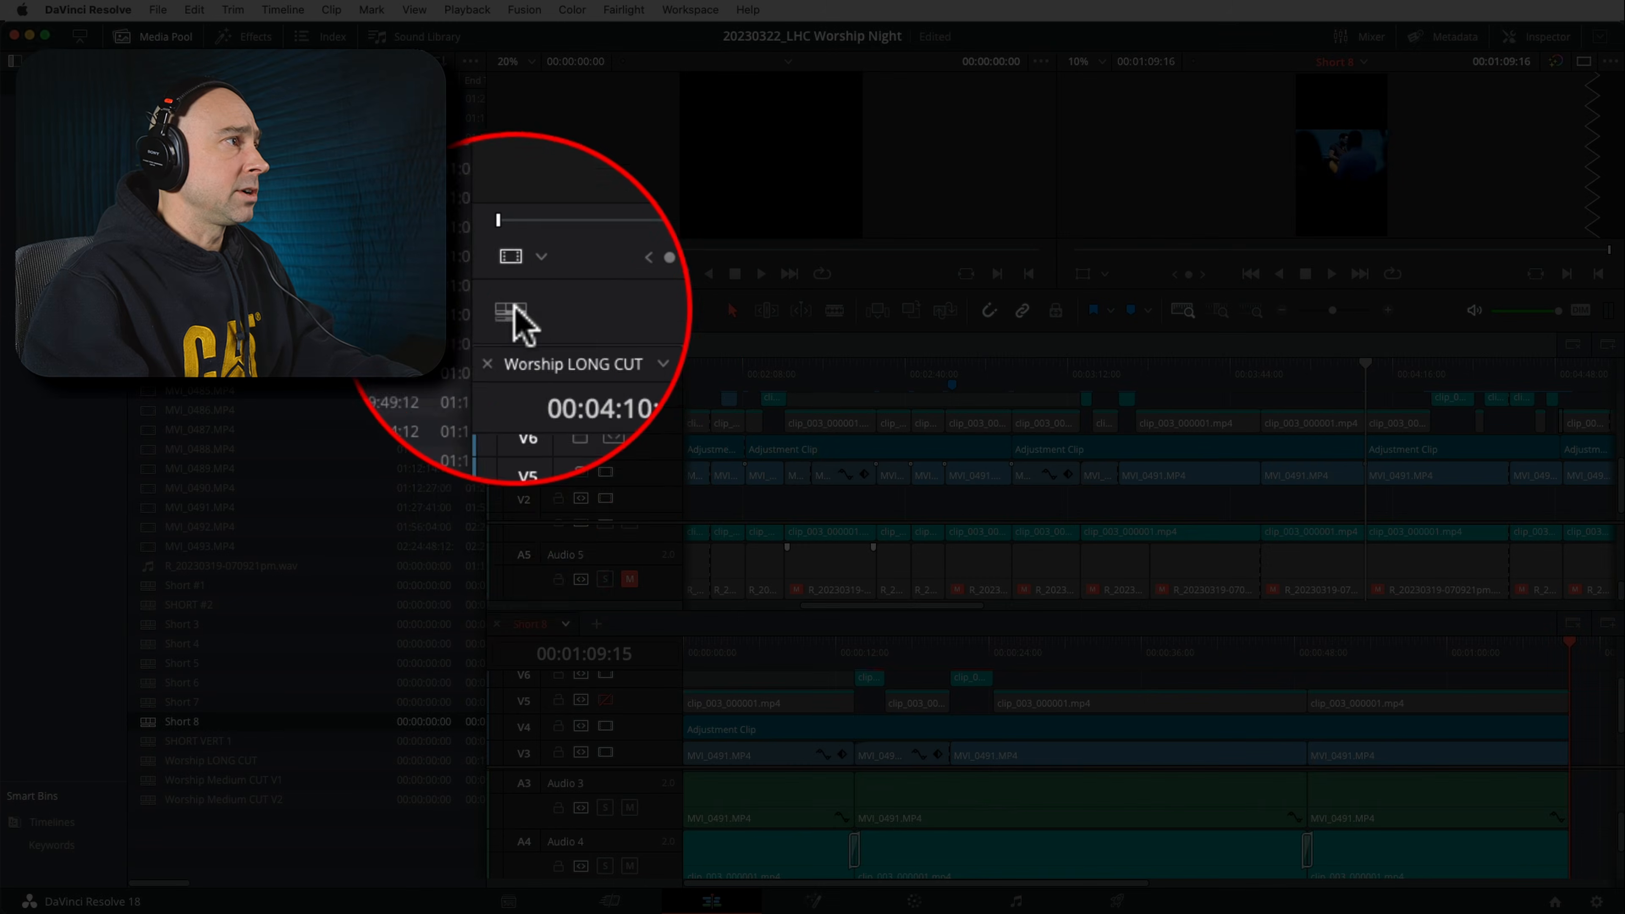
click(512, 311)
click(561, 378)
click(562, 379)
click(562, 379)
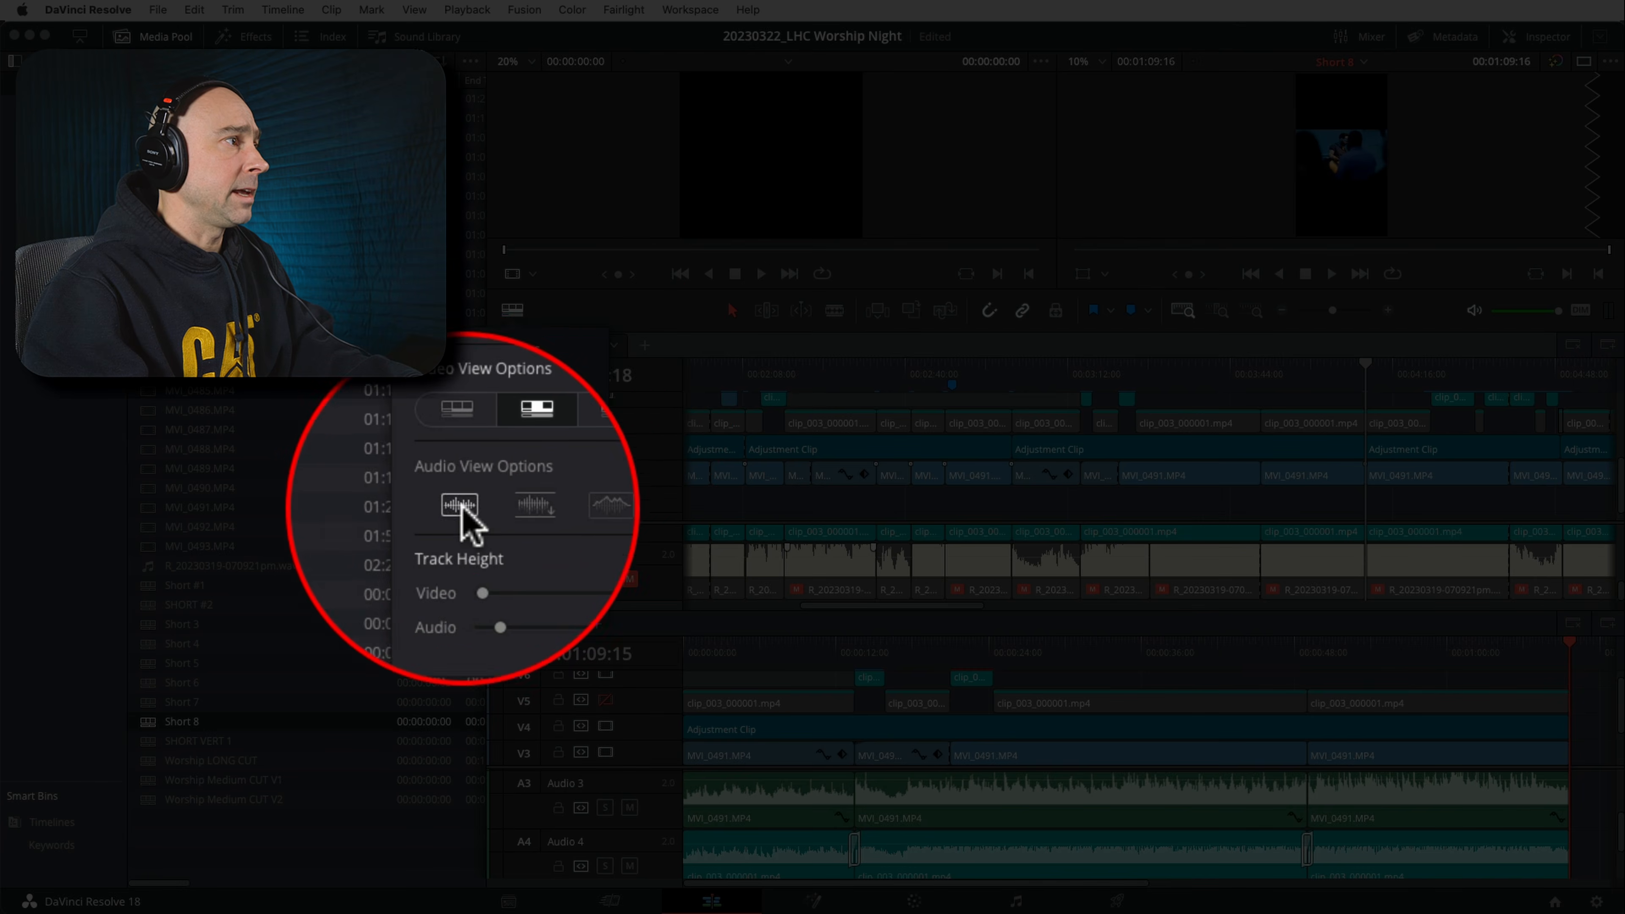
click(462, 508)
click(463, 509)
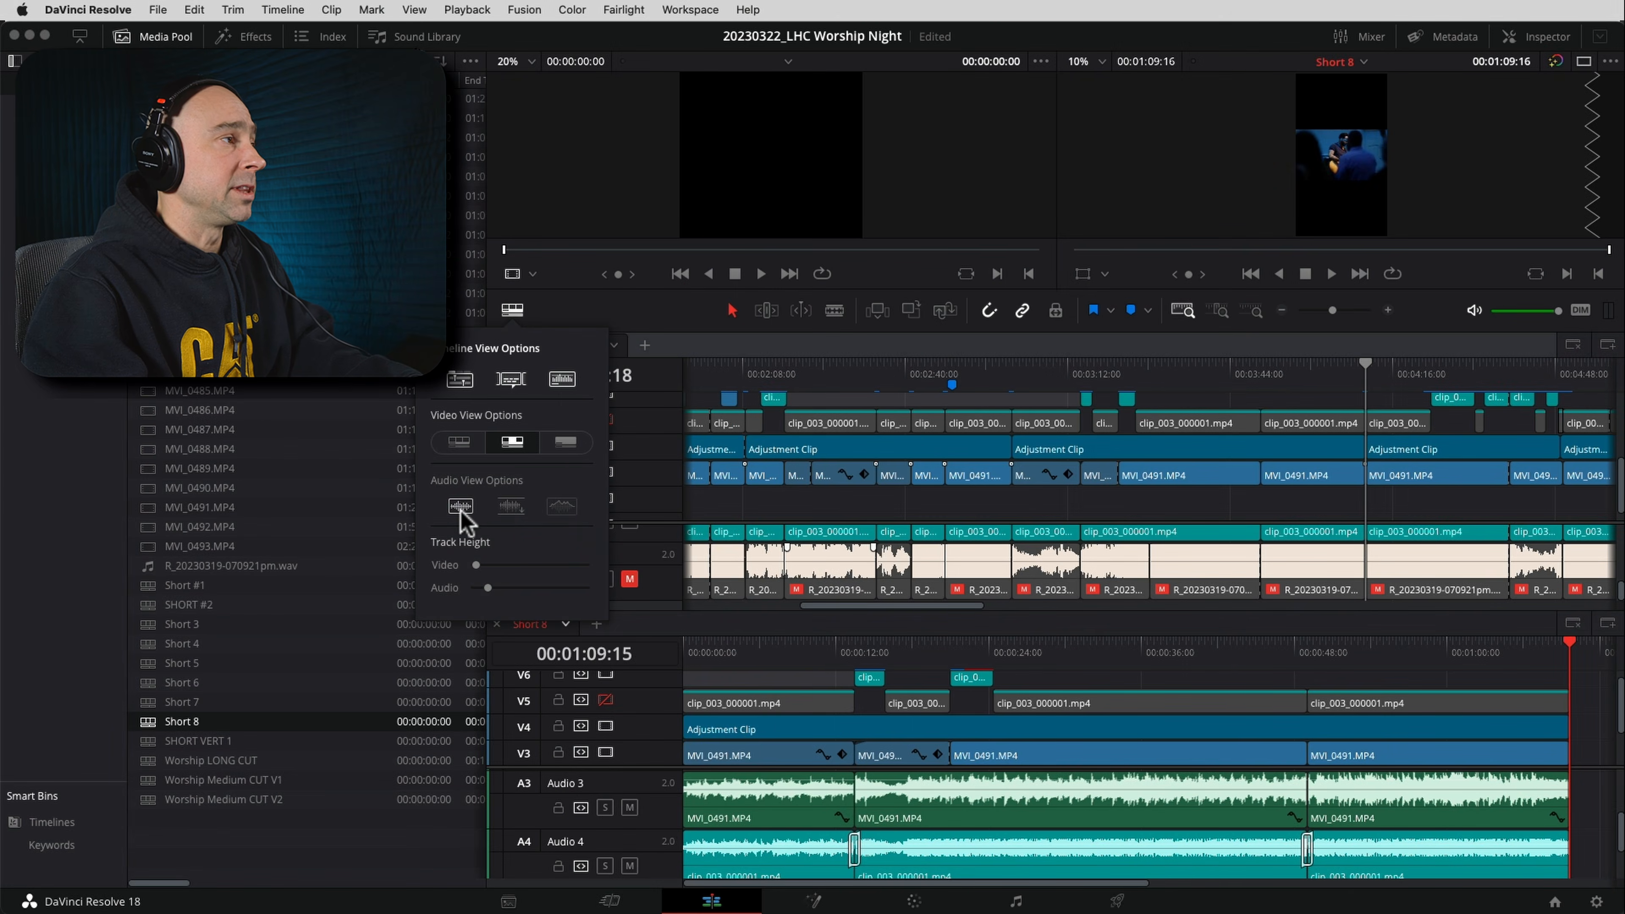
click(618, 314)
scroll(778, 858, down, 2)
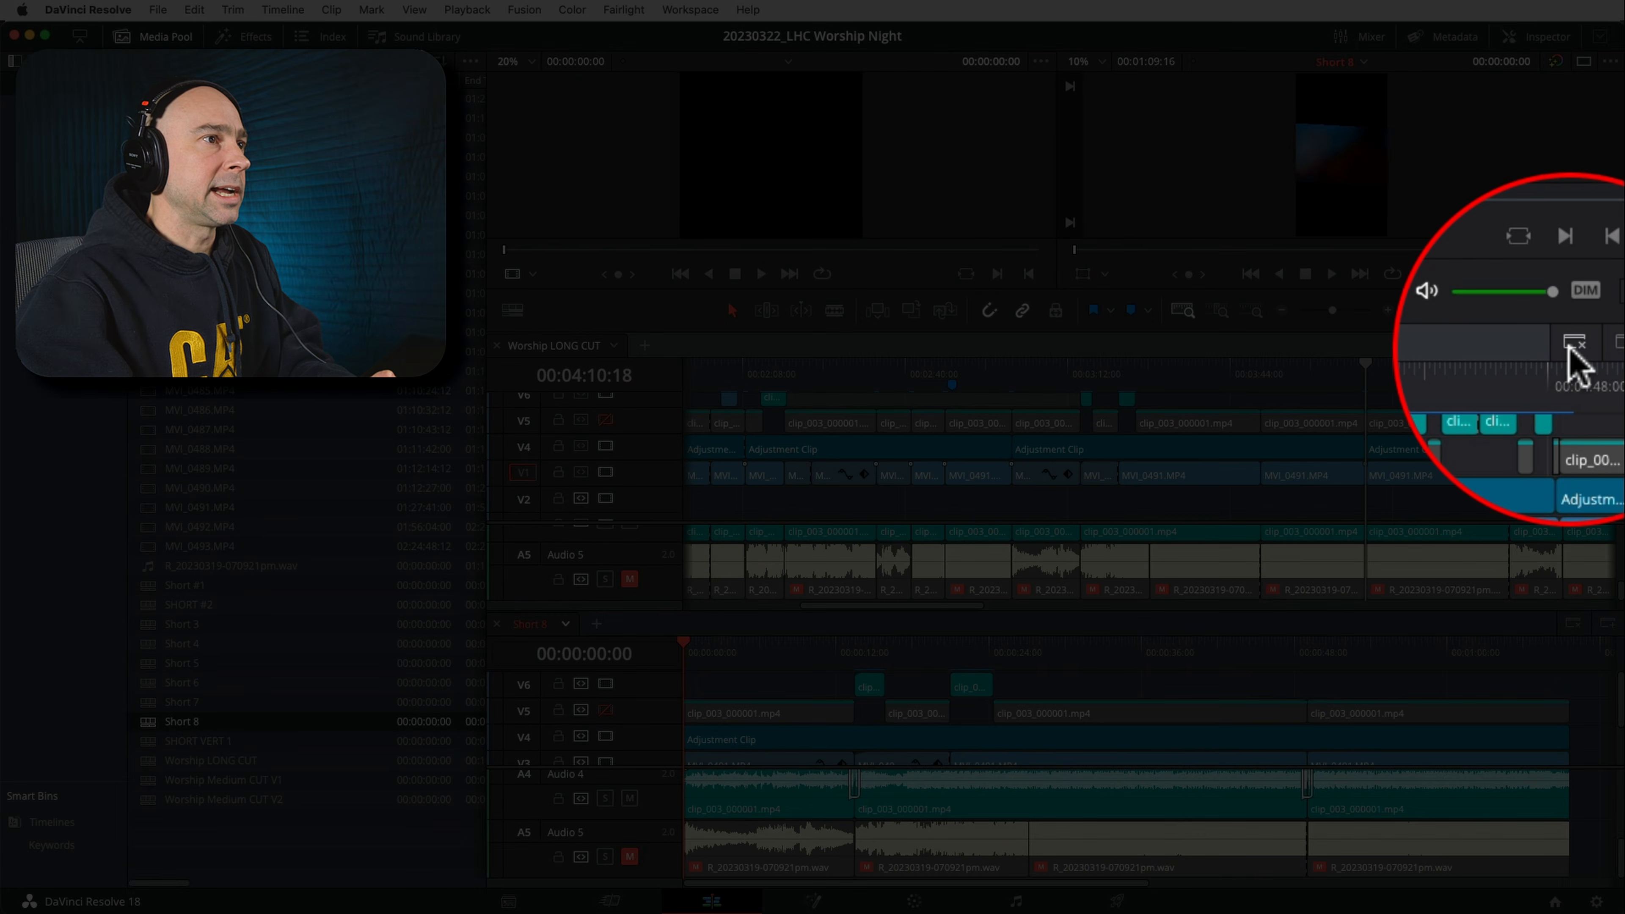
Close the stacked Worship LONG CUT pane, enlarge the viewers, and give Short 8's video tracks more room above the audio tracks
click(1575, 346)
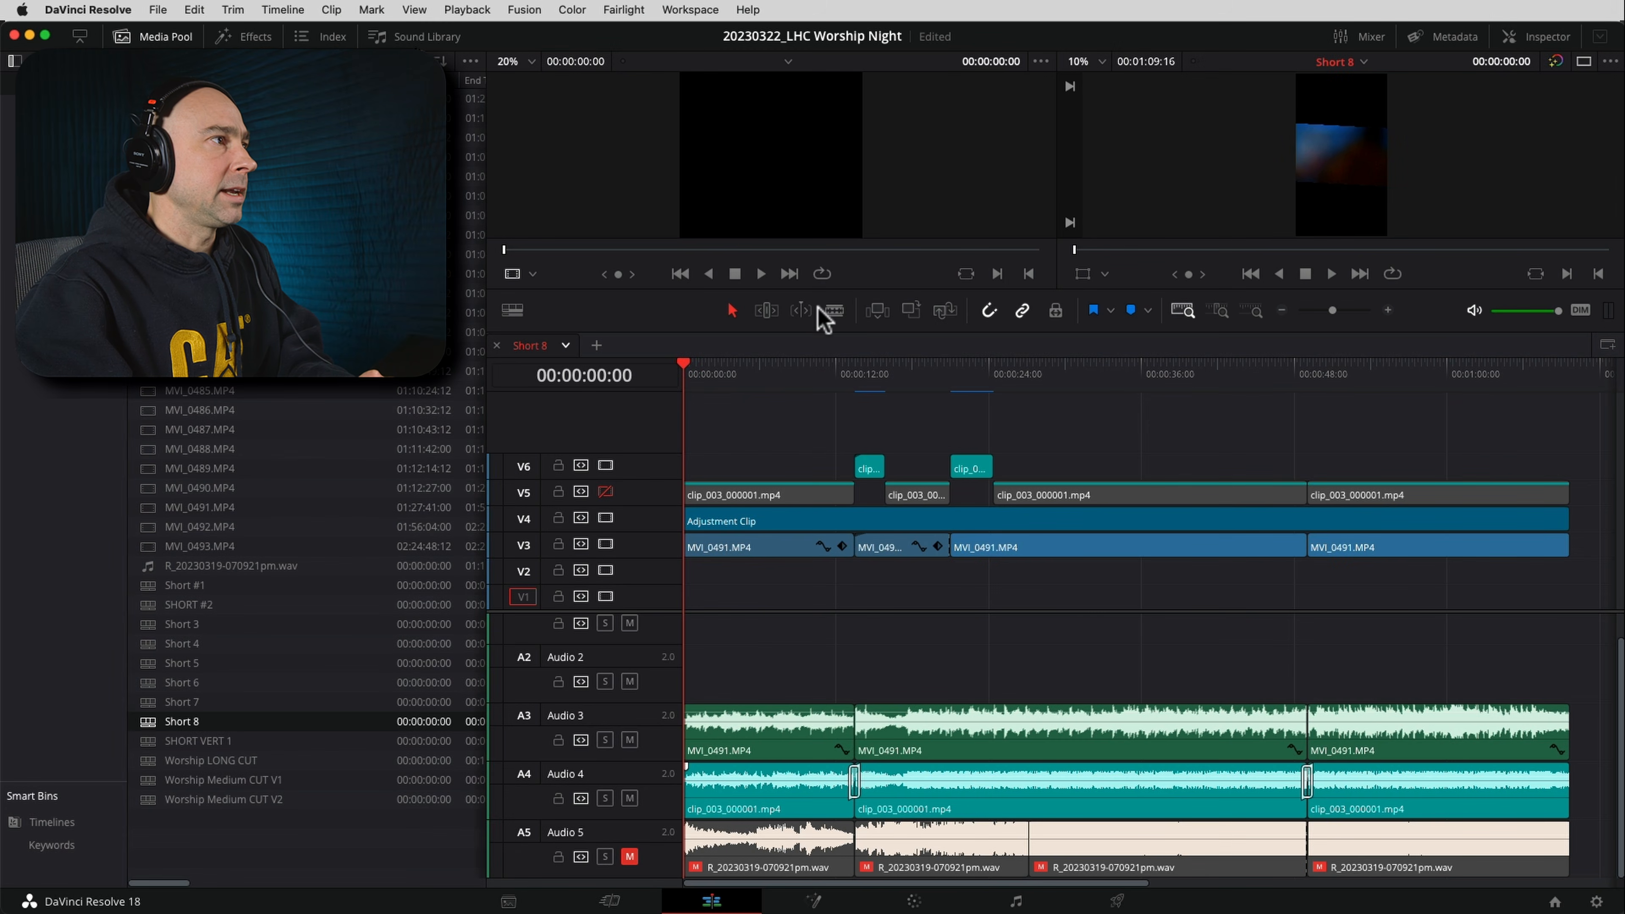
drag(819, 286, 816, 486)
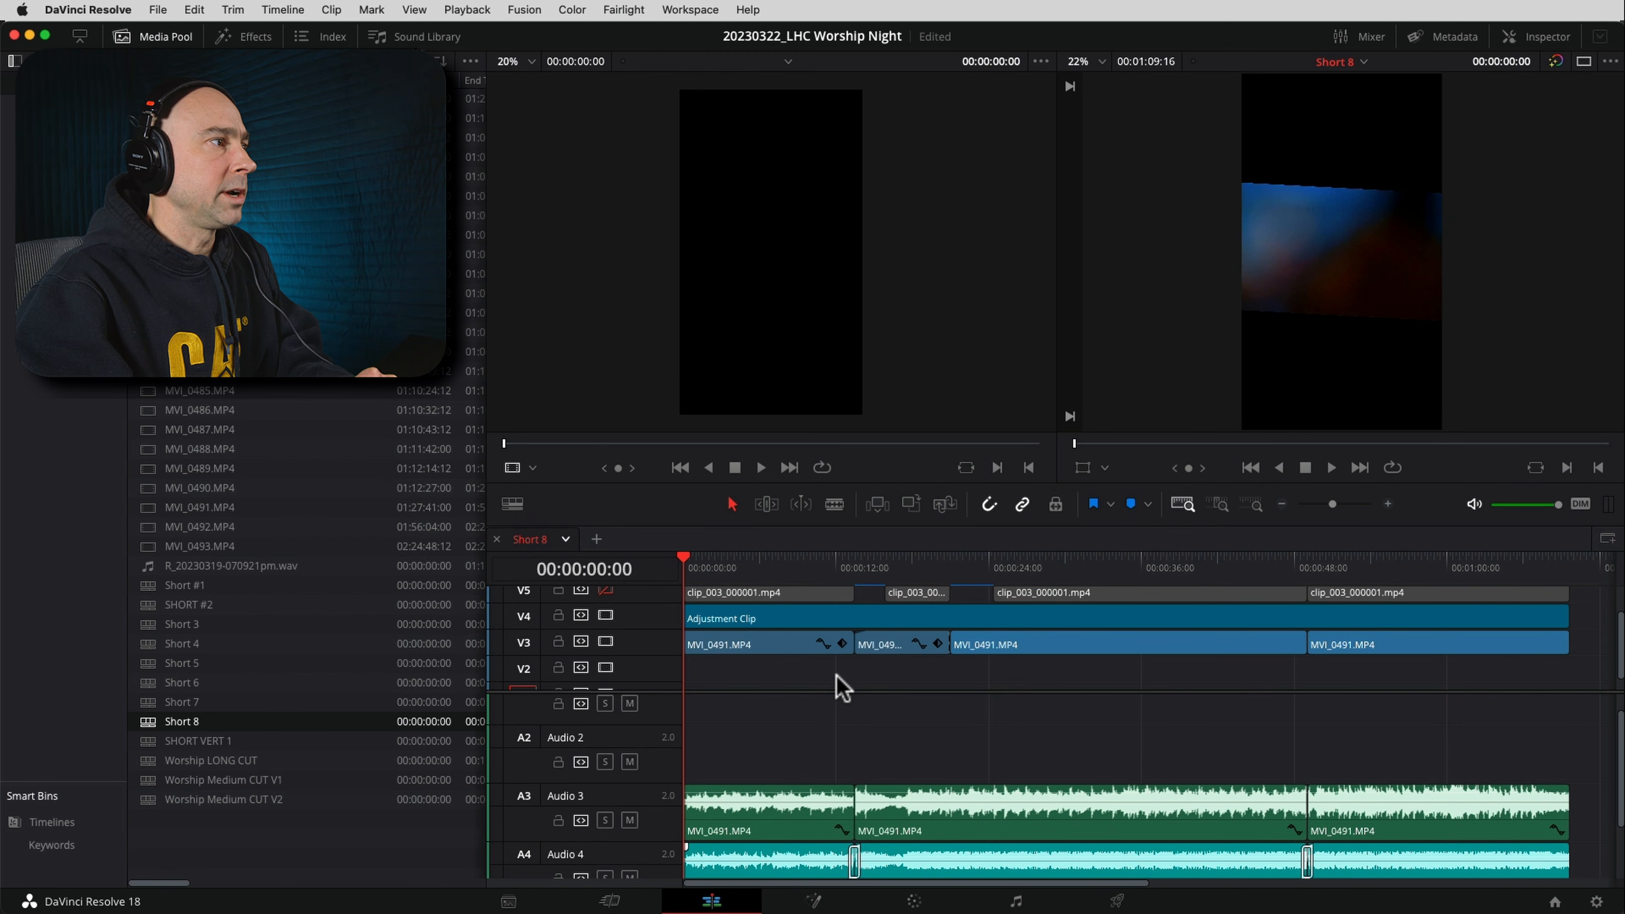
drag(846, 689, 851, 728)
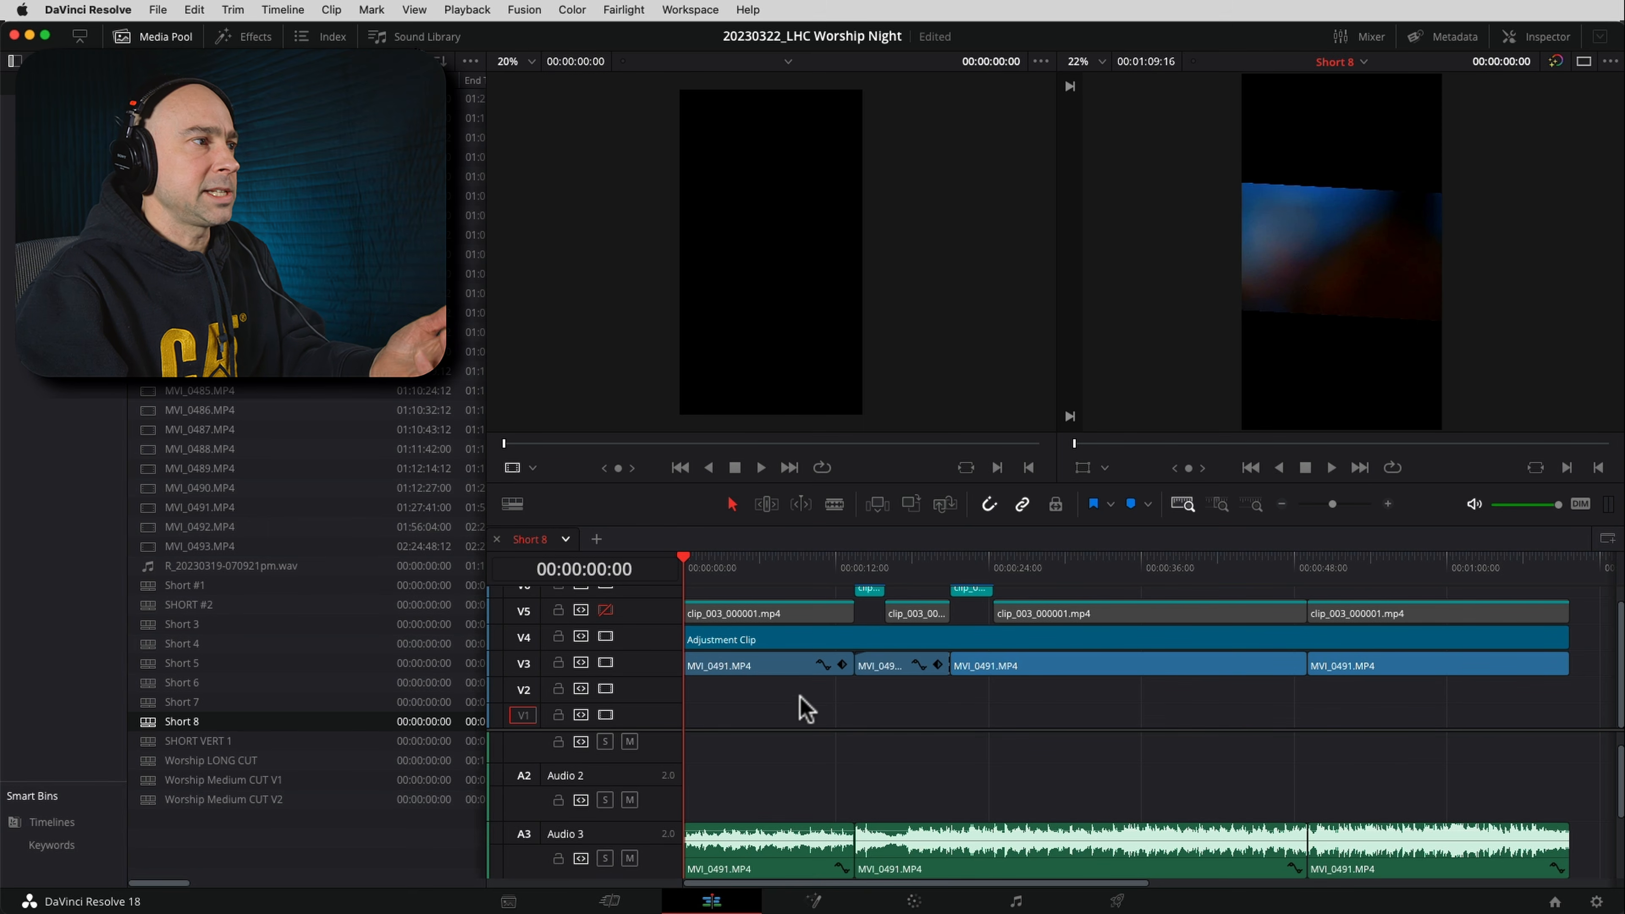
Delete all empty tracks from the Short 8 timeline
scroll(800, 707, up, 1)
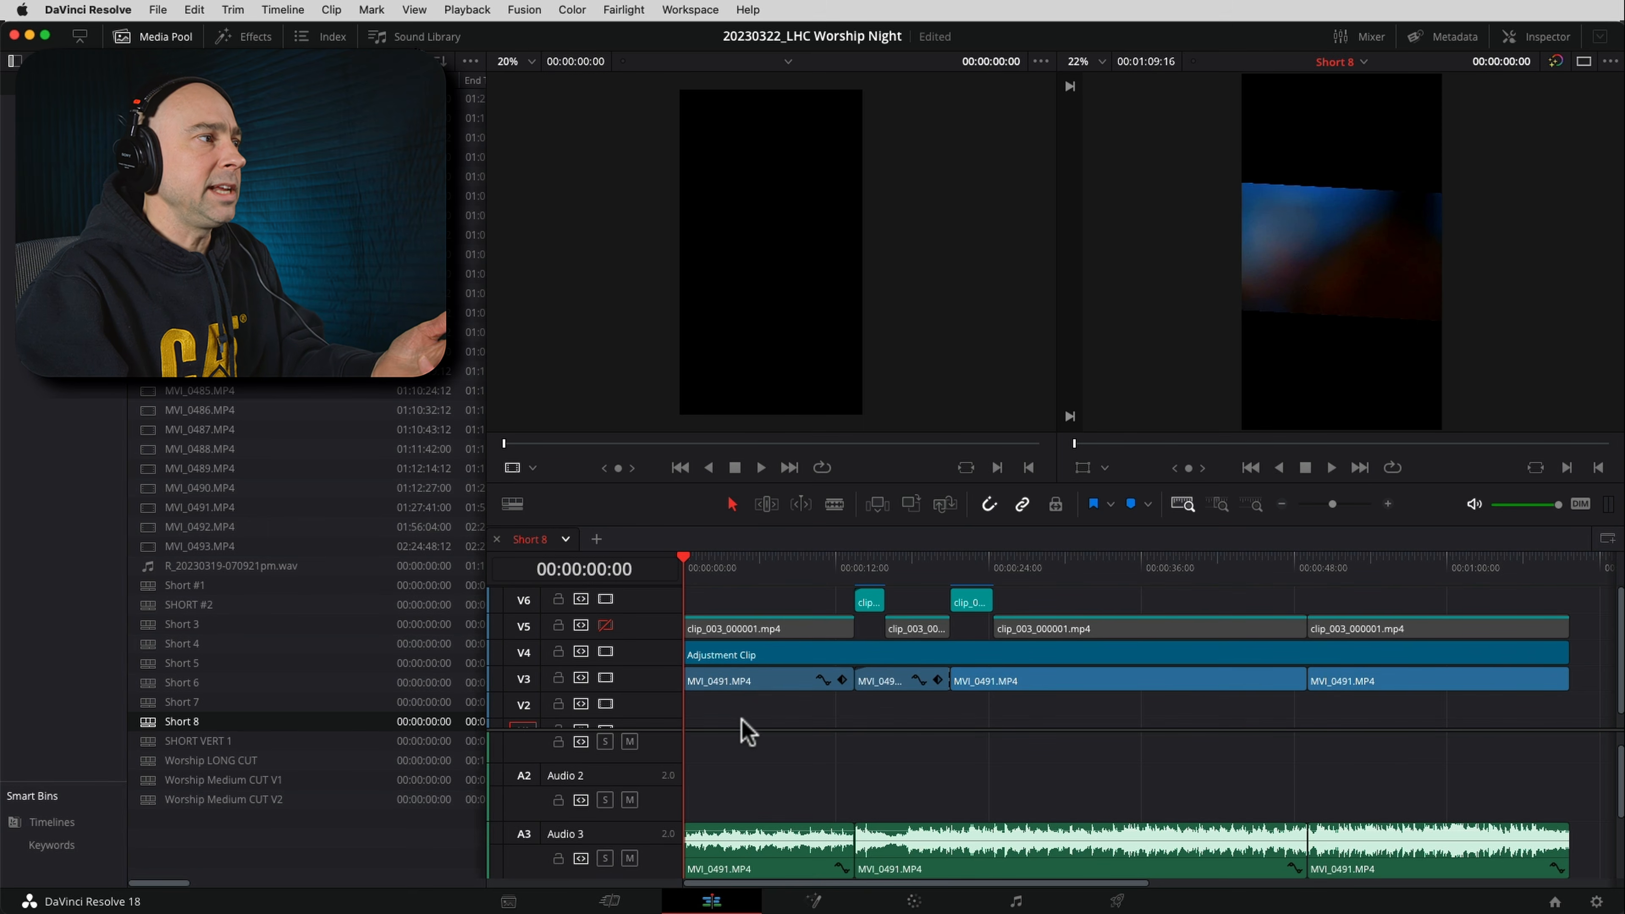
right_click(642, 709)
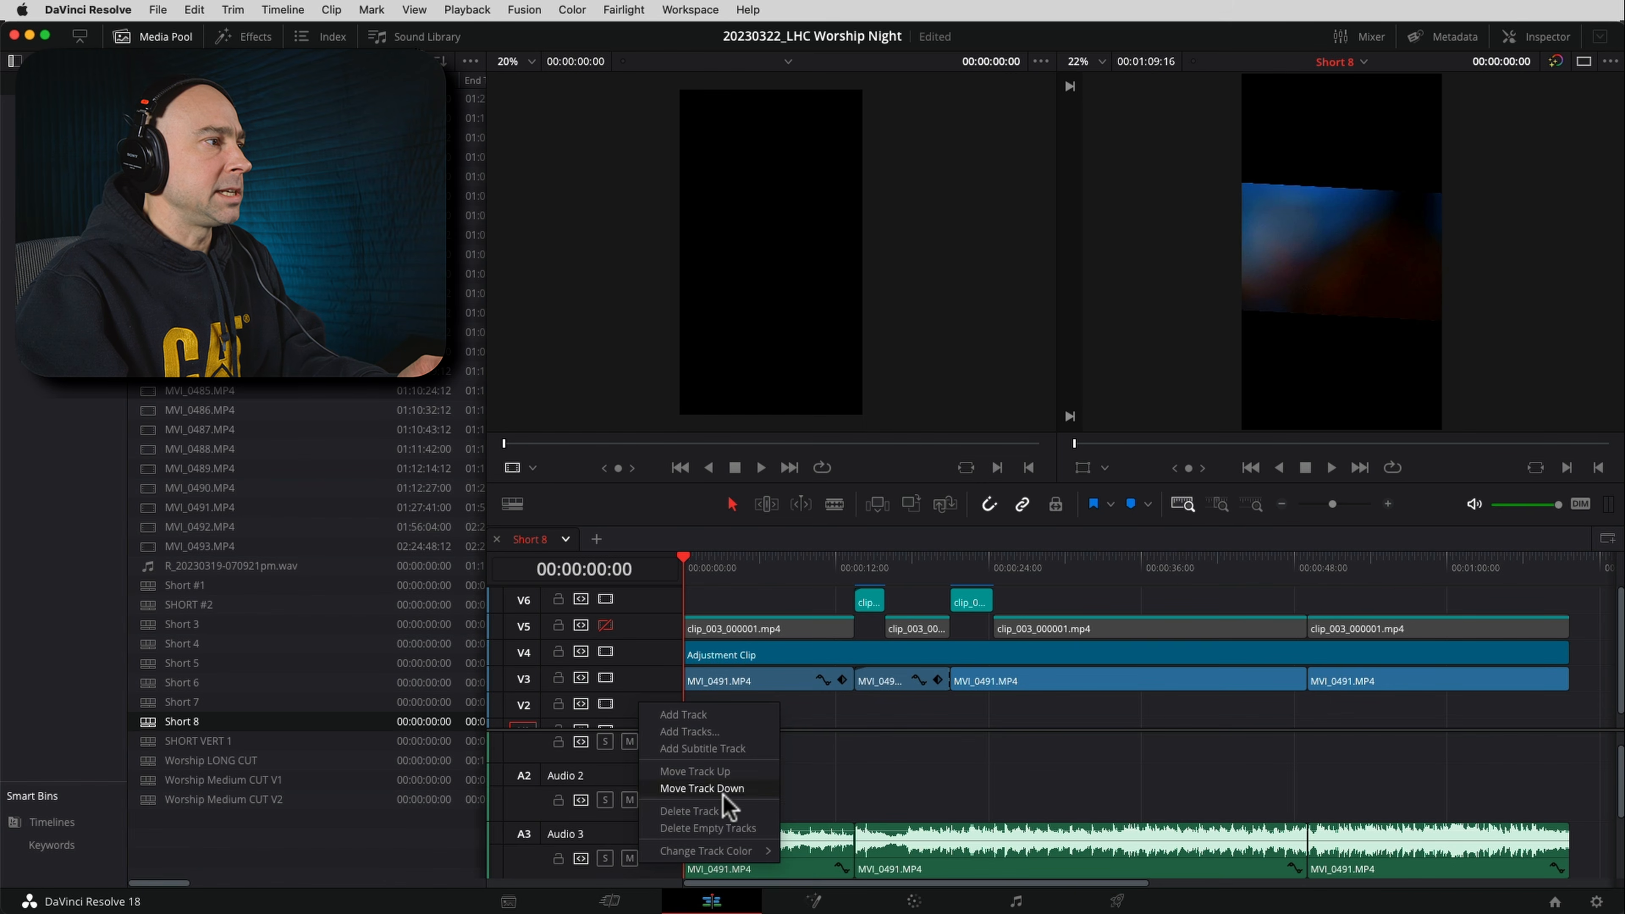
click(727, 829)
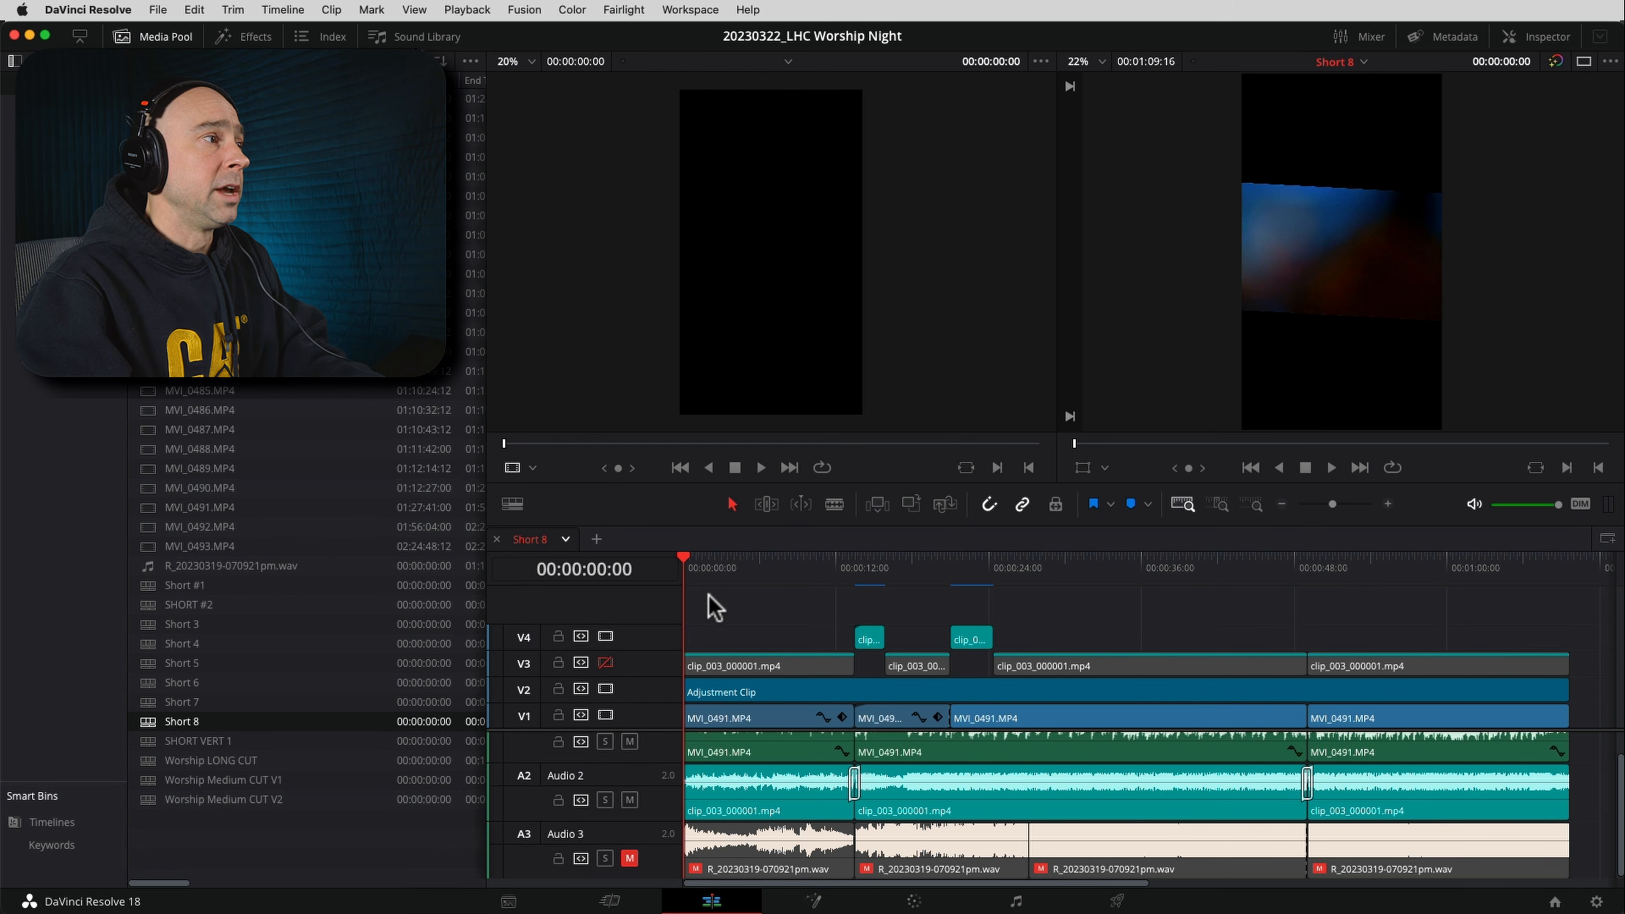
Compare the picture at 00:00:03:14 with the adjustment clip's track V2 disabled and enabled again
click(727, 563)
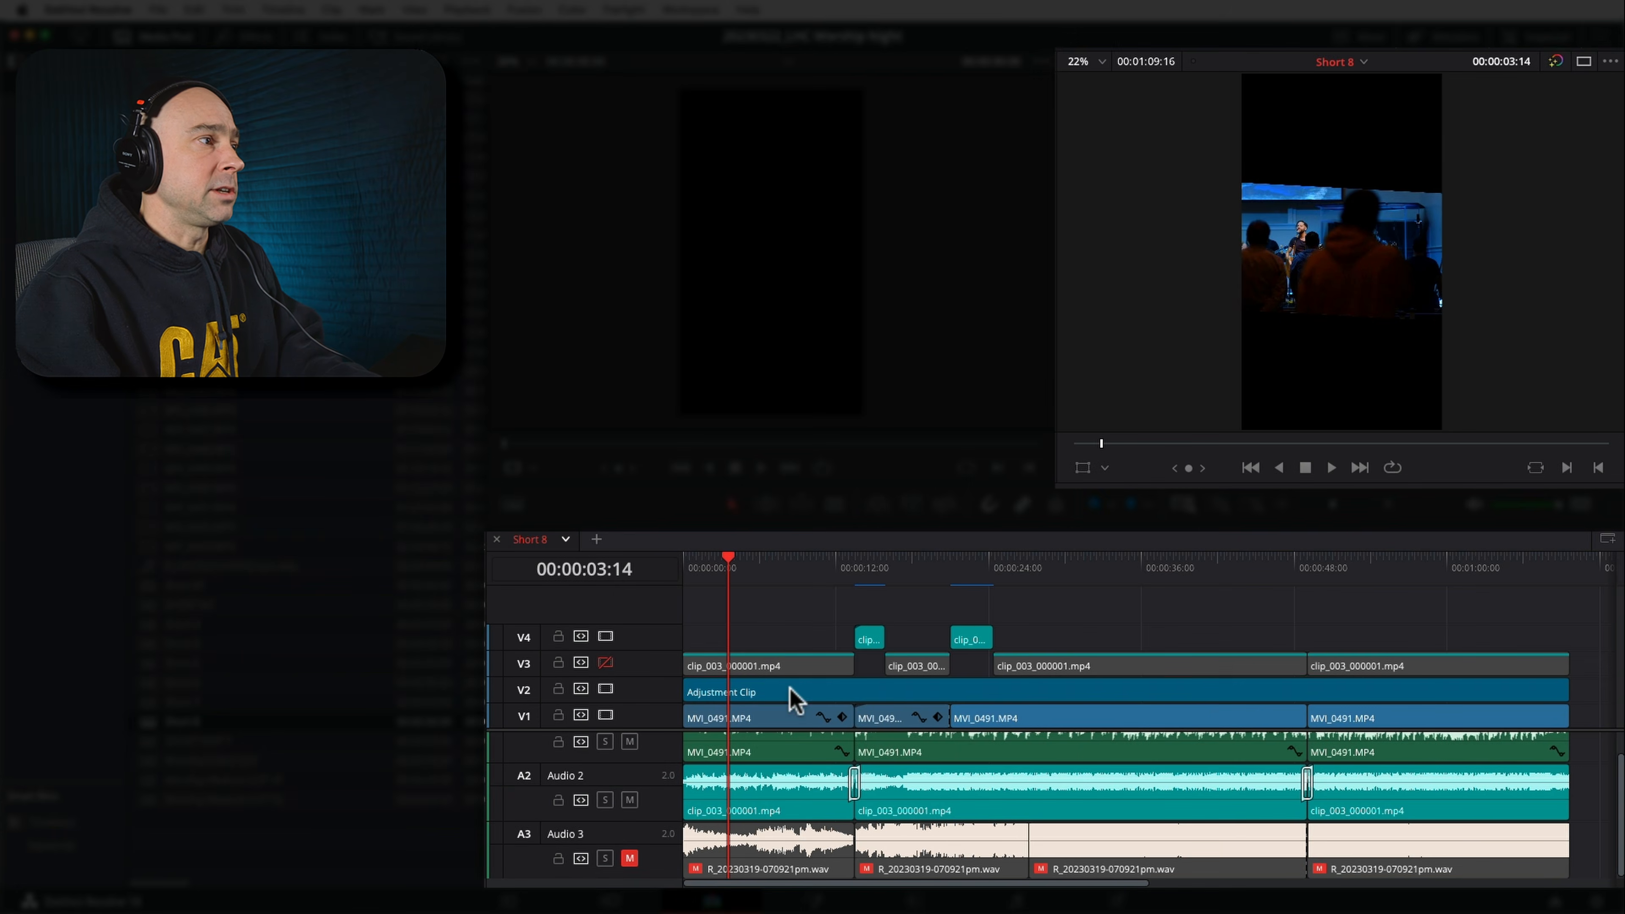
click(793, 700)
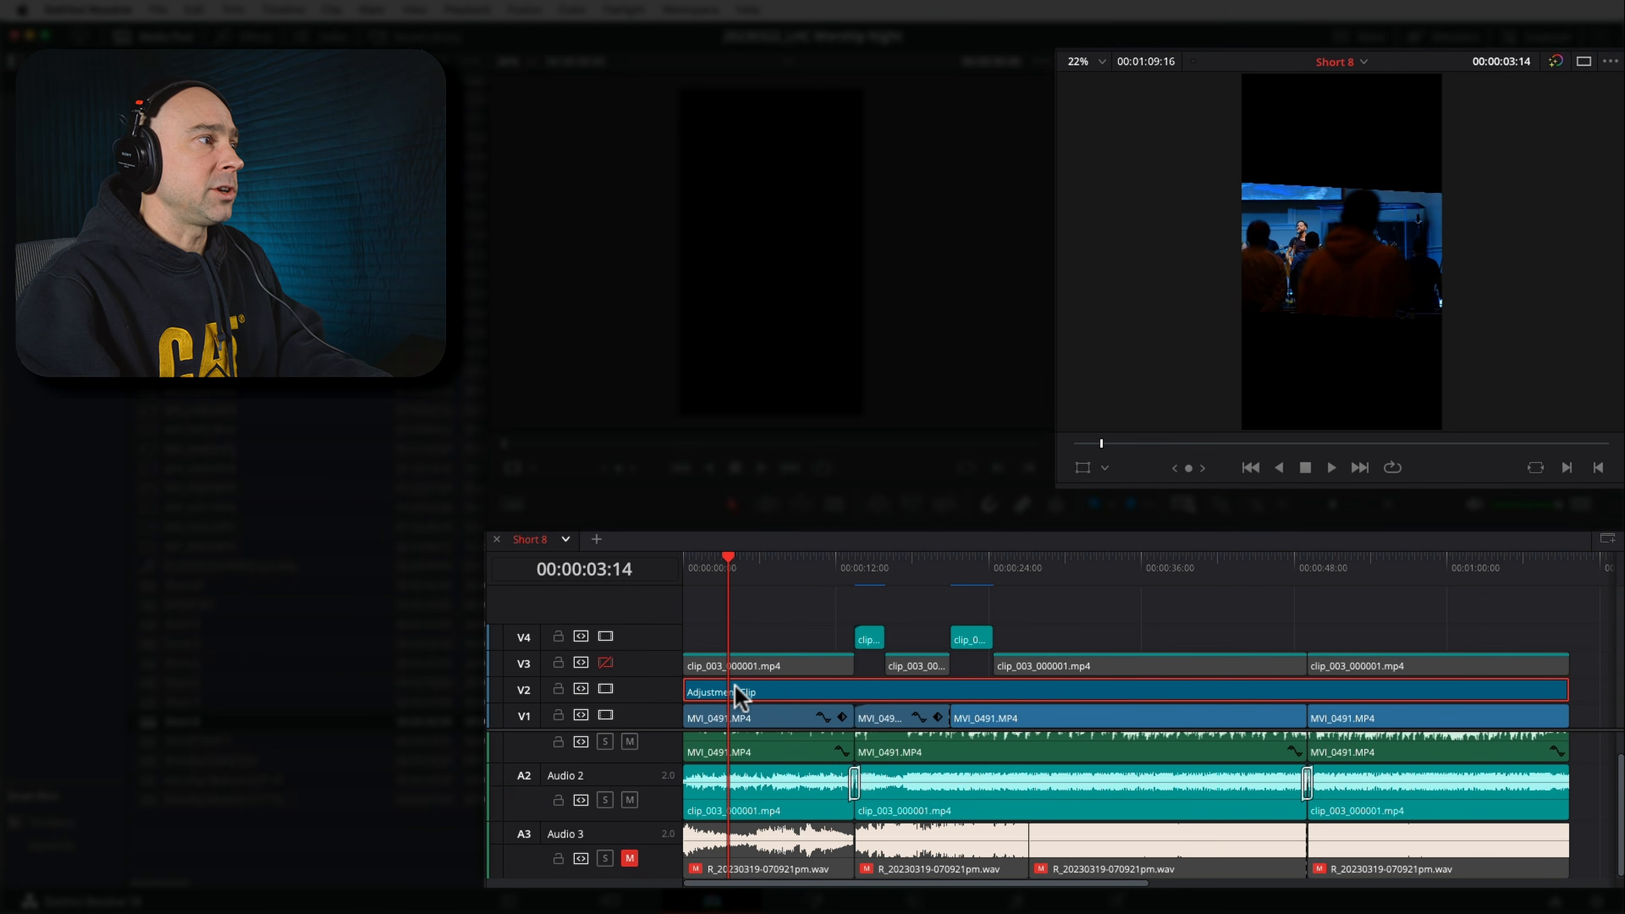
click(605, 690)
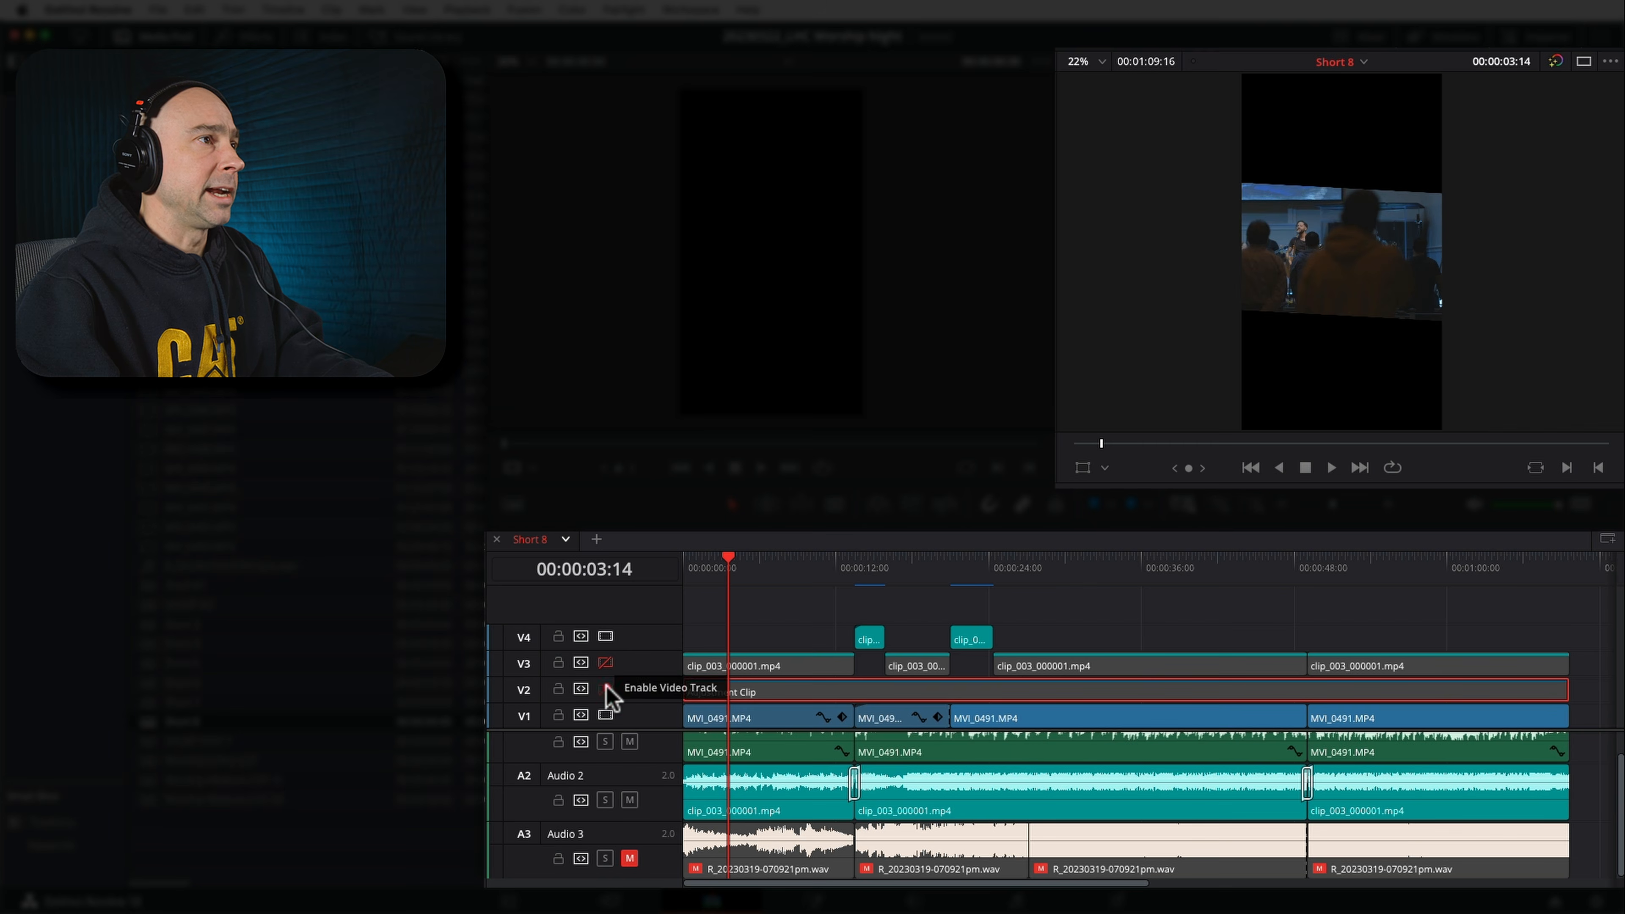
click(605, 689)
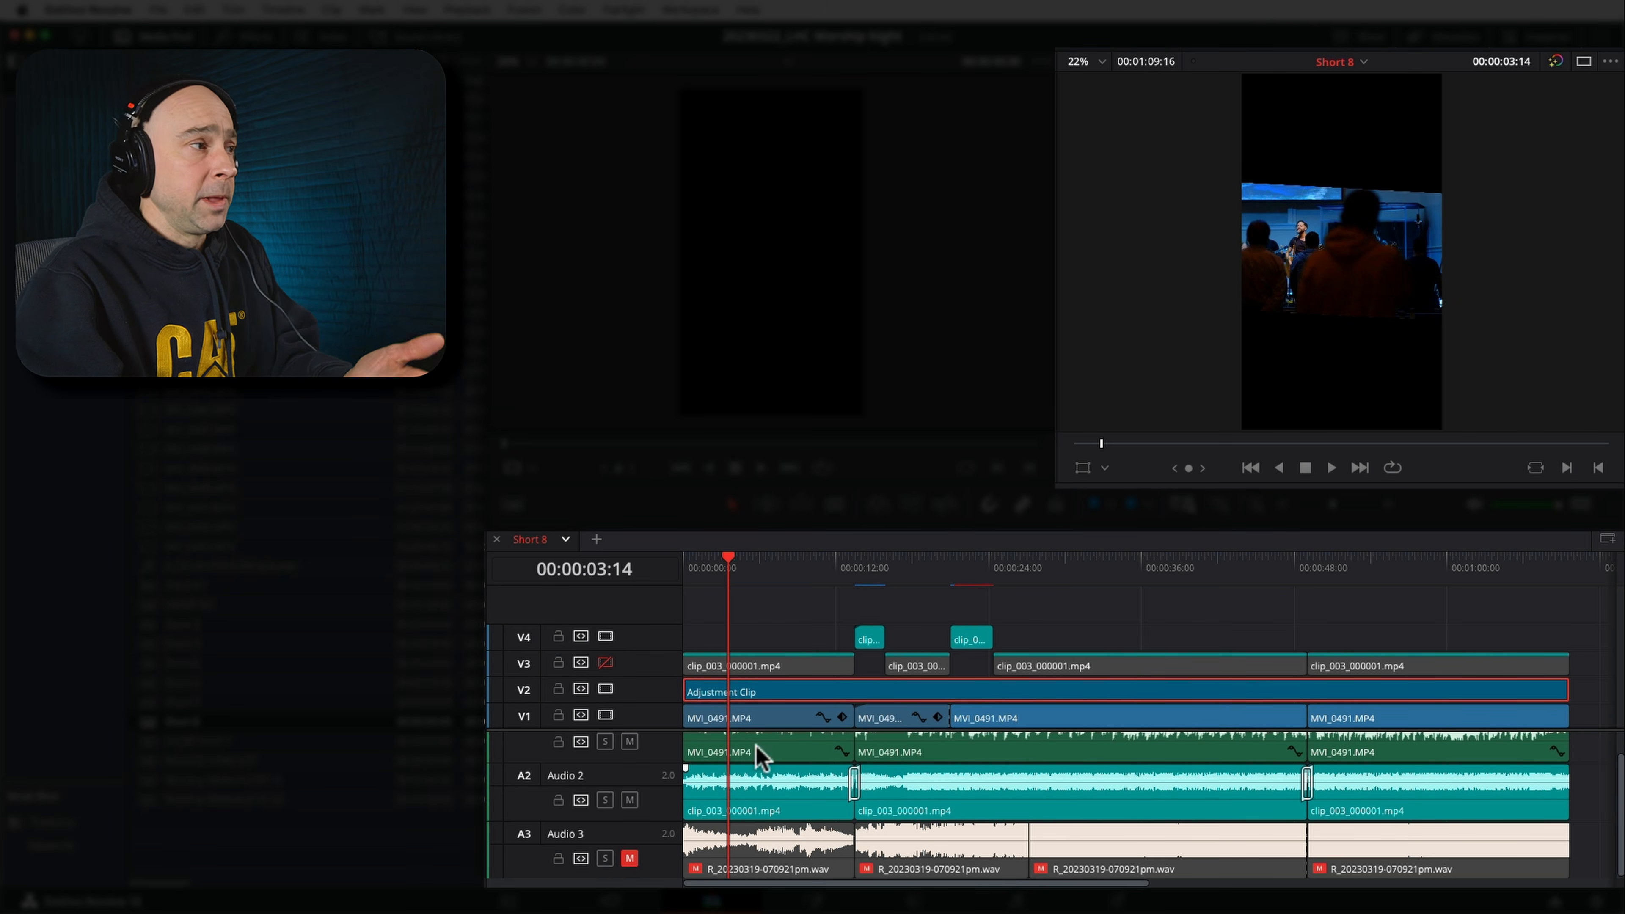
Select the first MVI_0491.MP4 clip on V1 and set its zoom to 2.740 in the Inspector
click(766, 715)
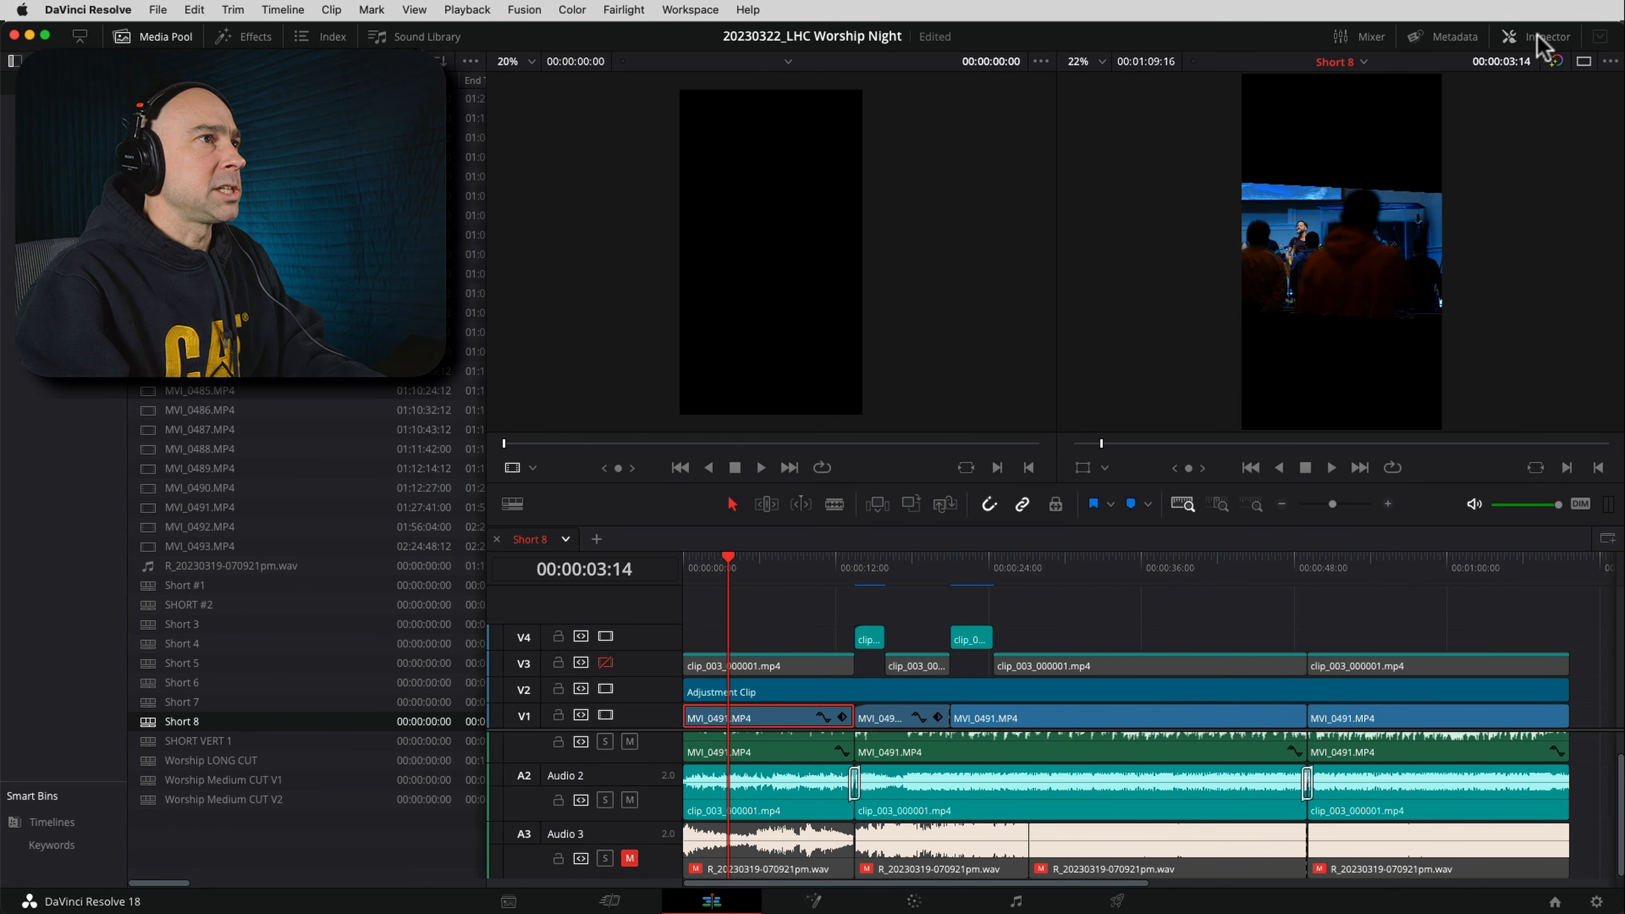
click(1541, 38)
mouse_move(1429, 154)
mouse_down()
mouse_move(1516, 157)
mouse_move(1427, 155)
mouse_up()
scroll(1106, 259, down, 4)
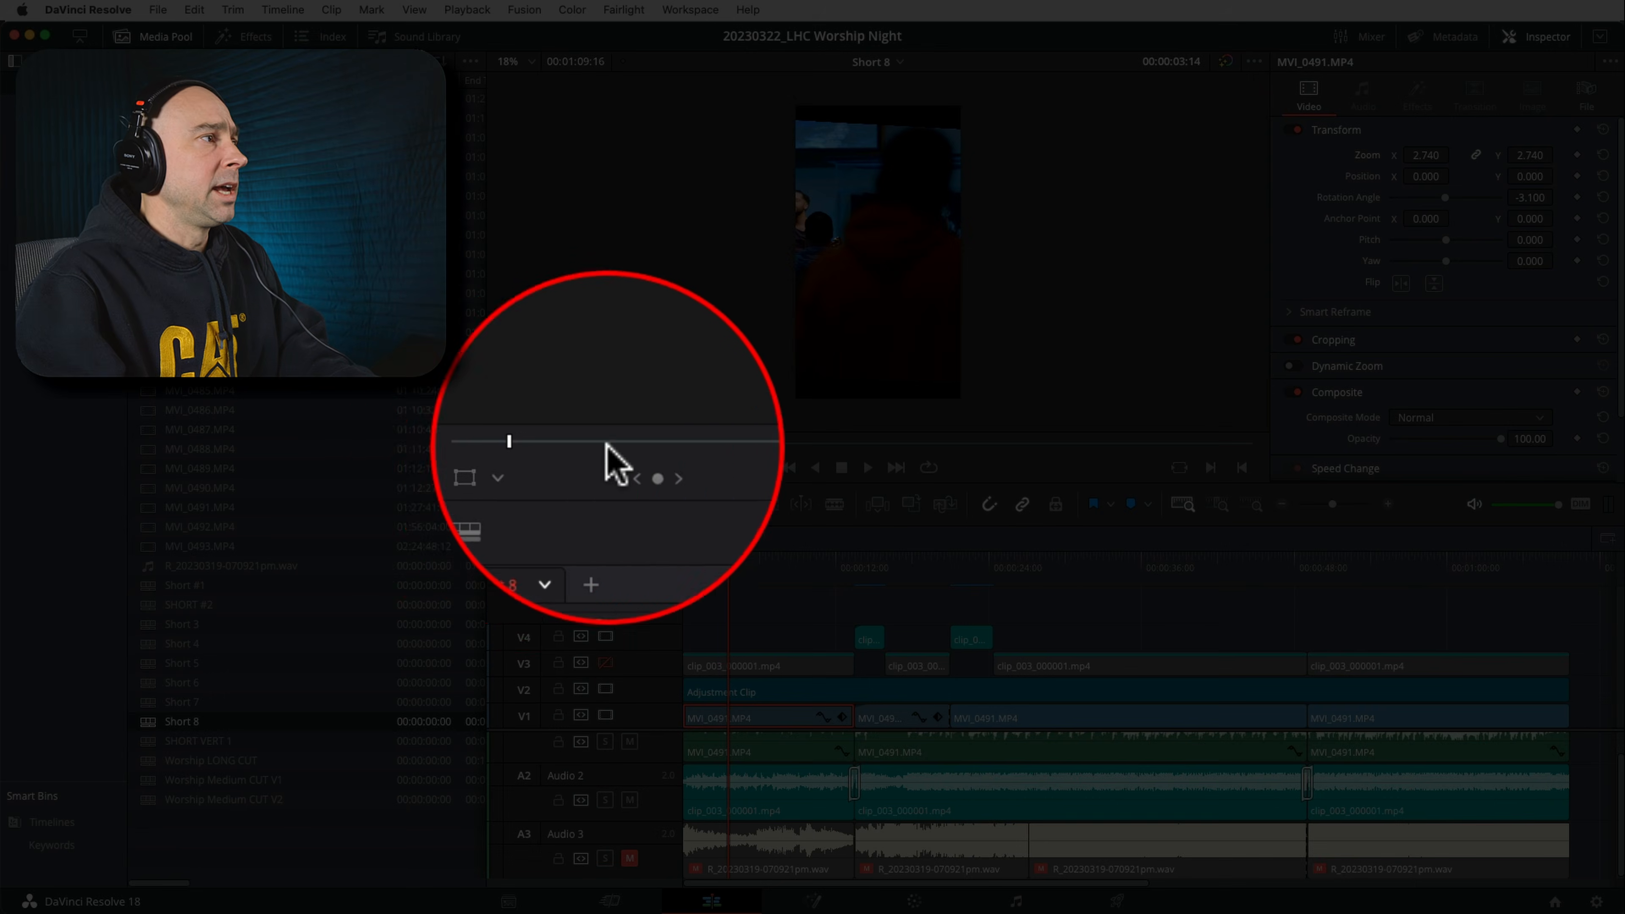
Show the Transform overlay, scale the clip to about 3.374, and move it to about X 692.925, Y -87.599 to frame the singer
click(510, 466)
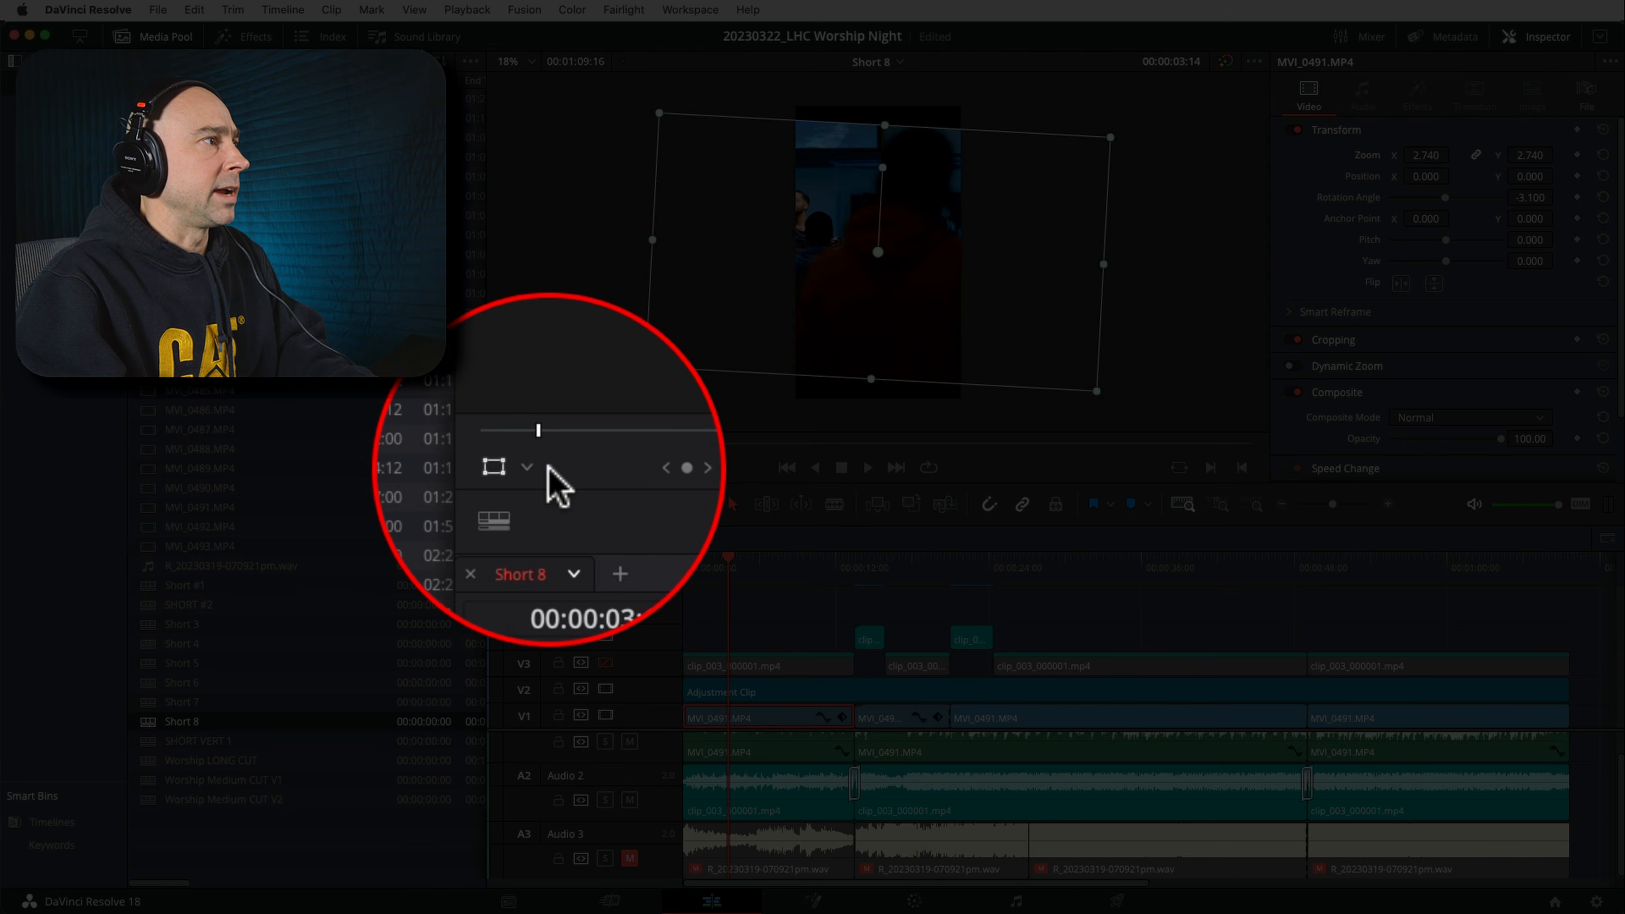
click(535, 462)
click(542, 500)
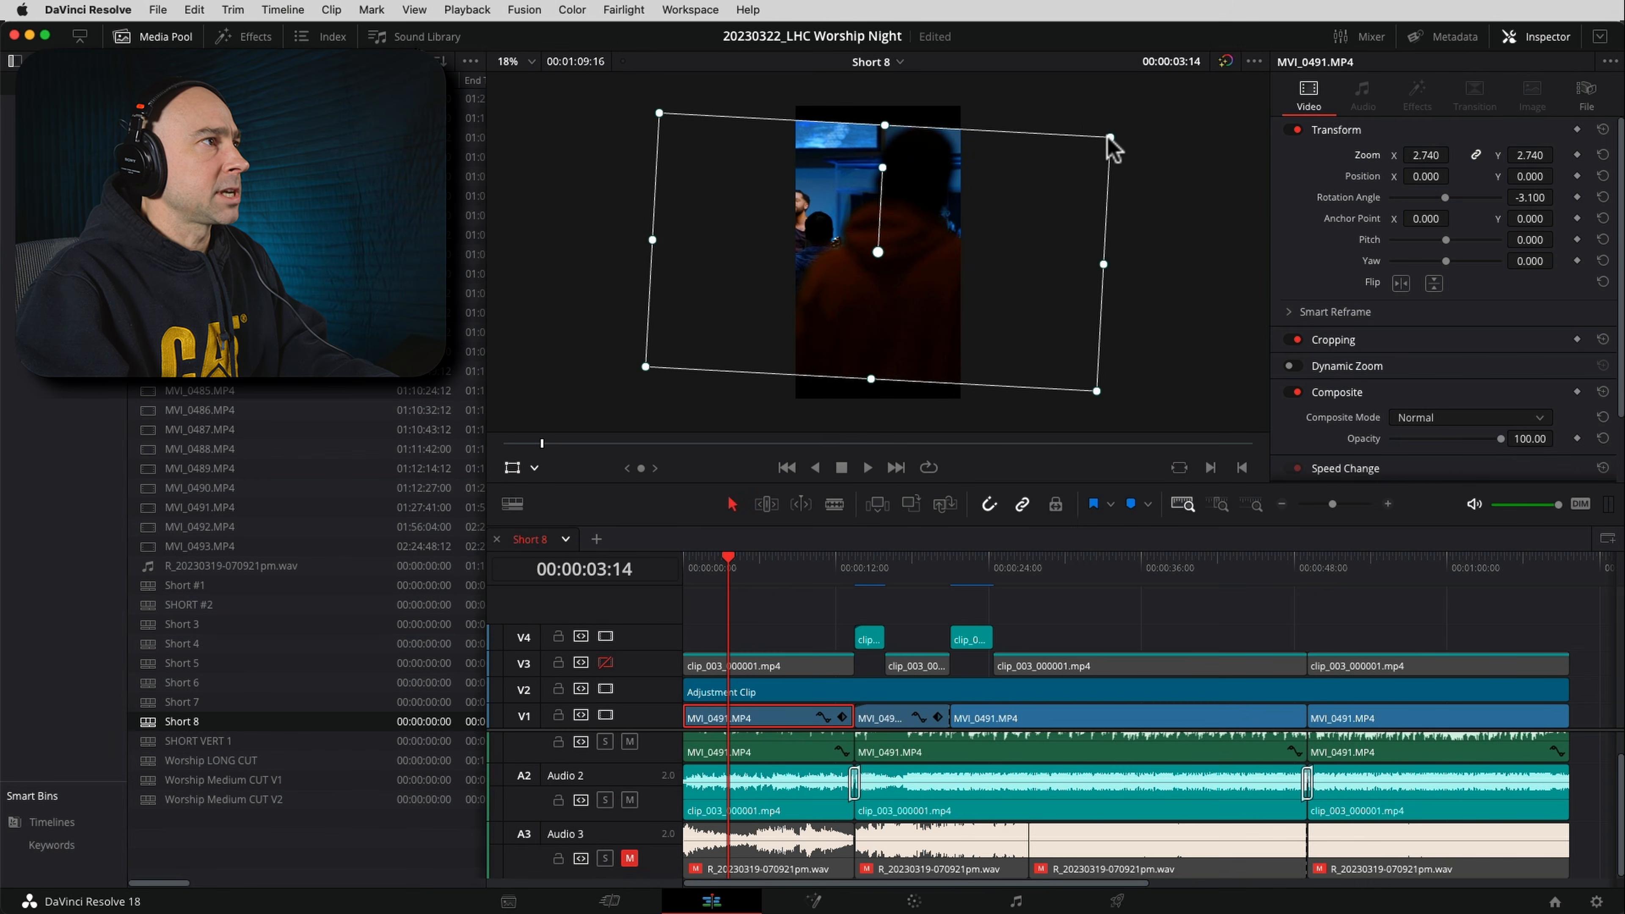
drag(1111, 137, 1165, 110)
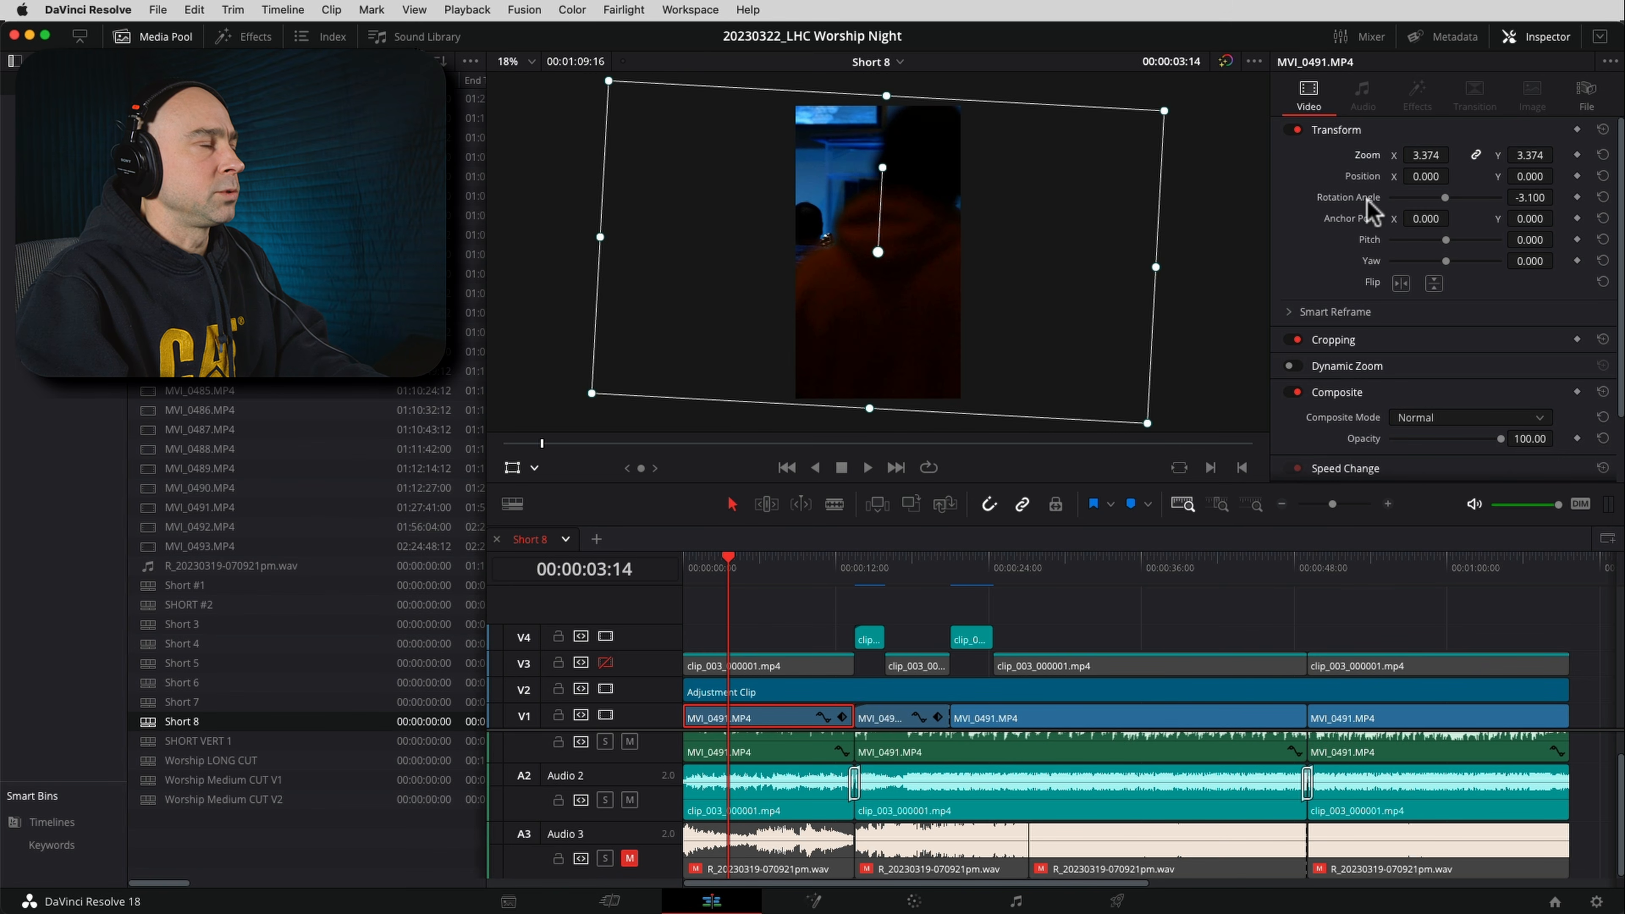
drag(888, 317, 991, 322)
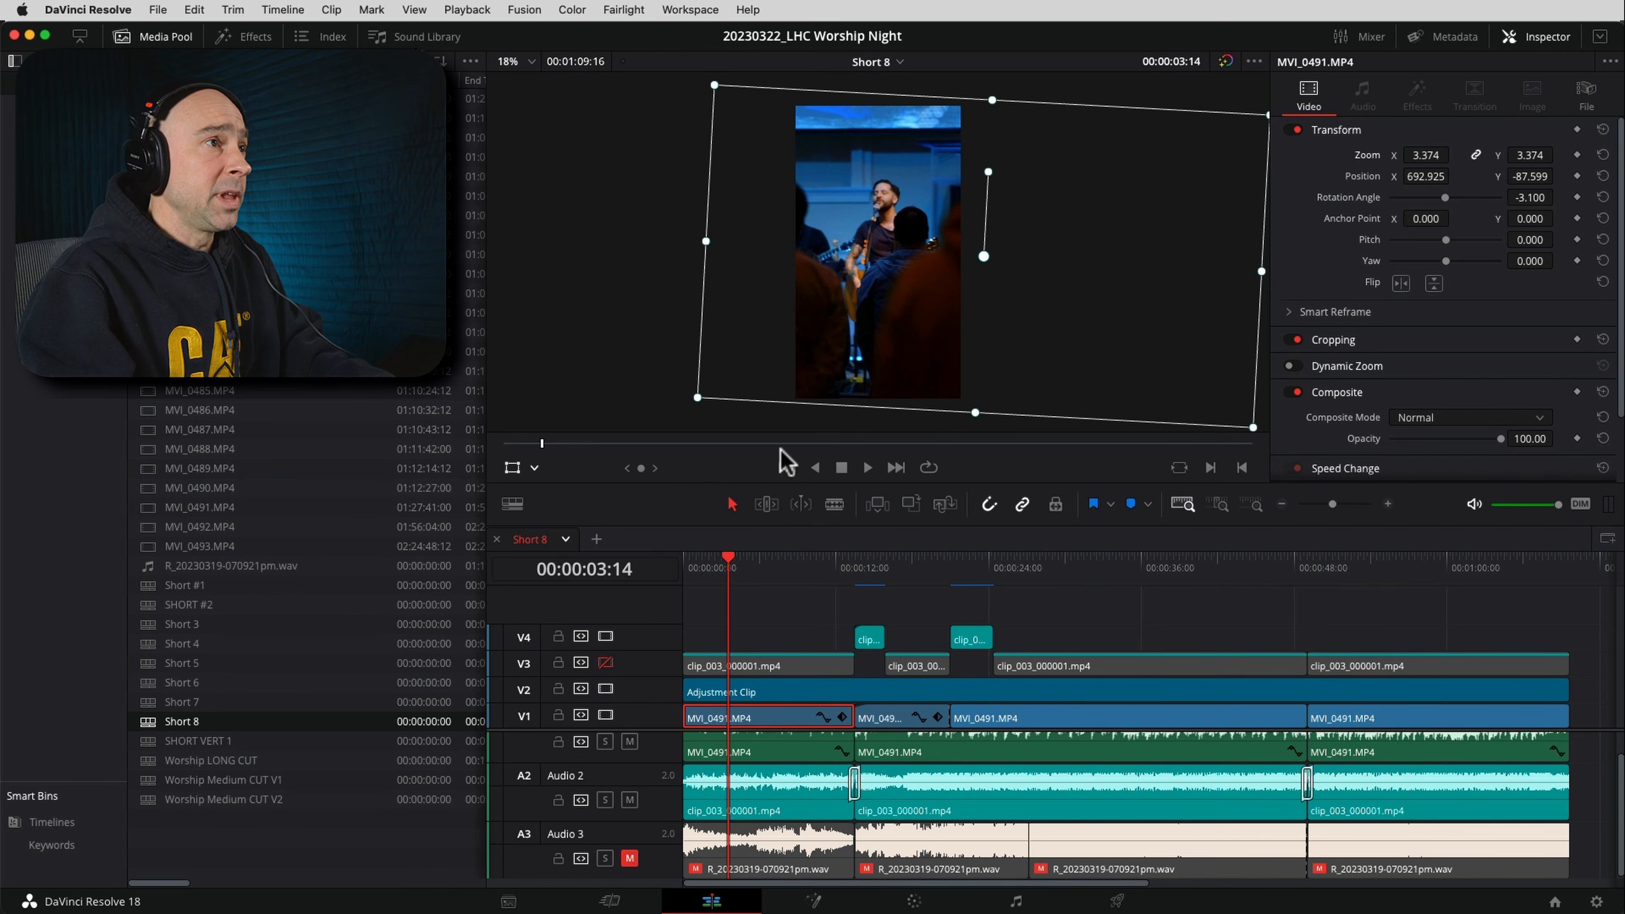
Enlarge the clip's zoom to 4.215 and reposition it to about X 905.173, Y -65.239 so the singer is centred
scroll(996, 314, down, 1)
scroll(997, 310, down, 1)
drag(1424, 157, 1495, 155)
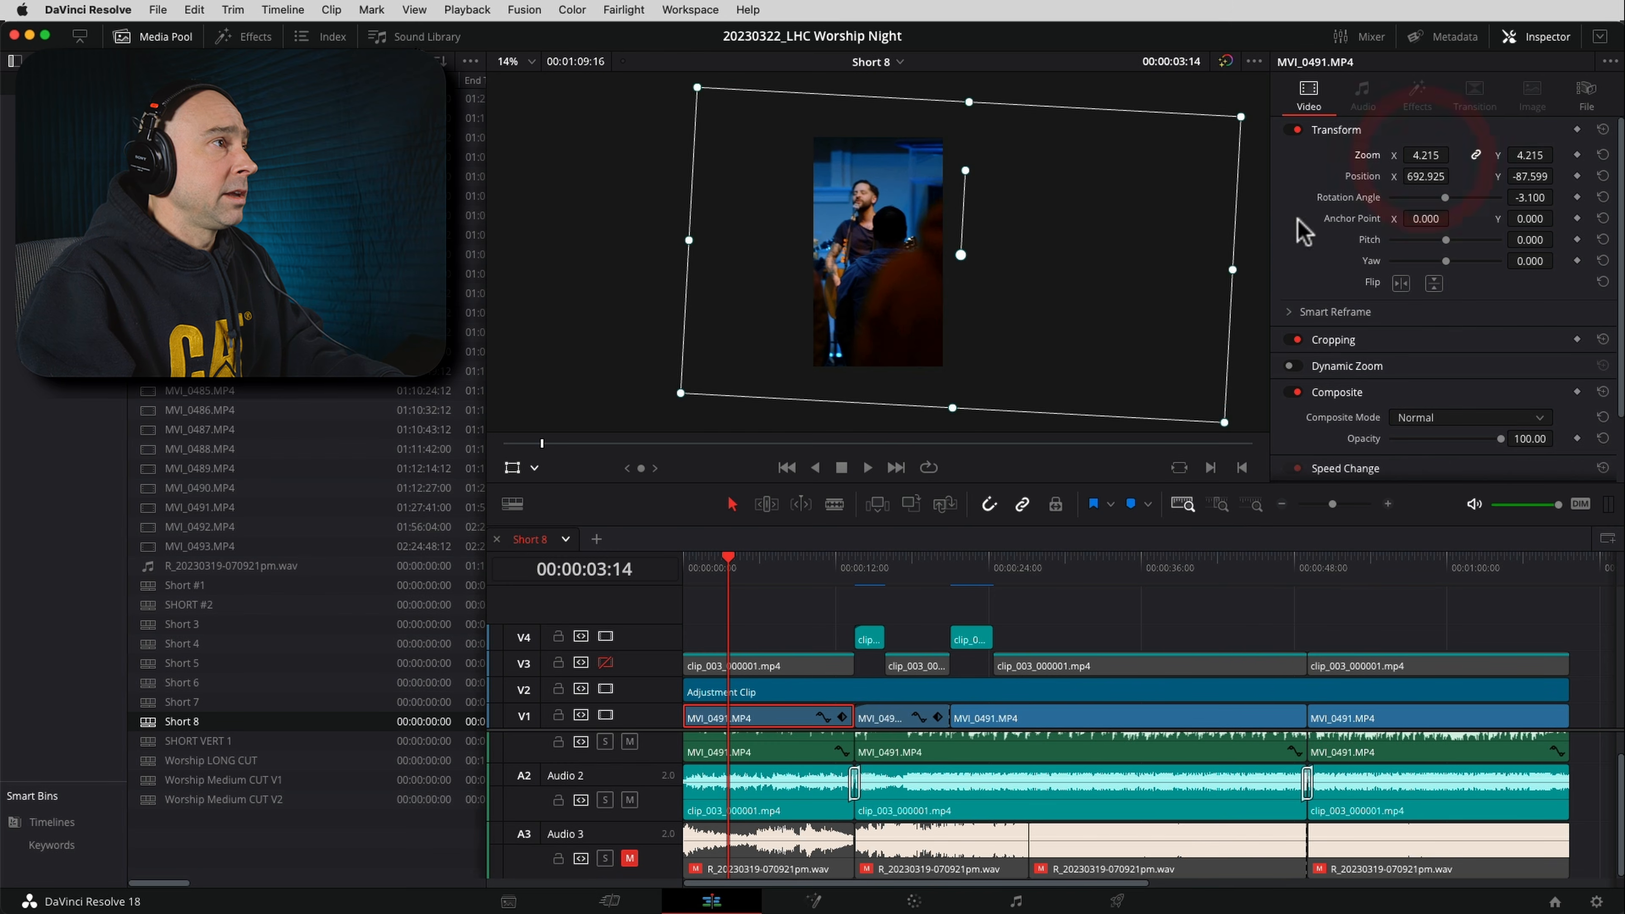
drag(899, 349, 925, 347)
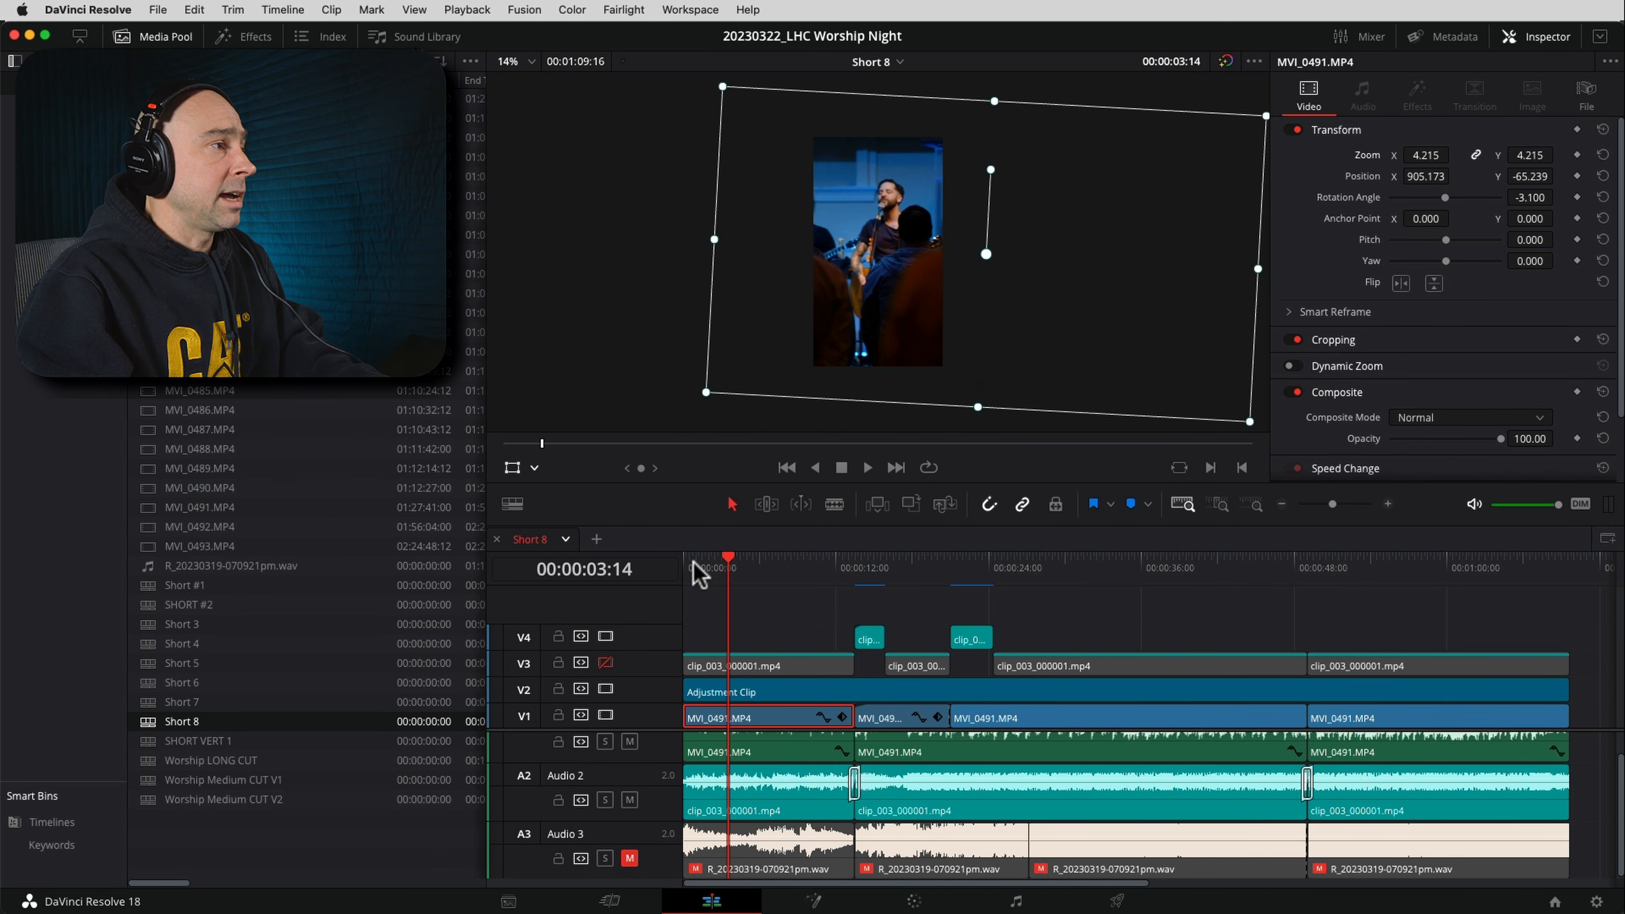
Play Short 8 from the start to check the framing of the first clip
key(Home)
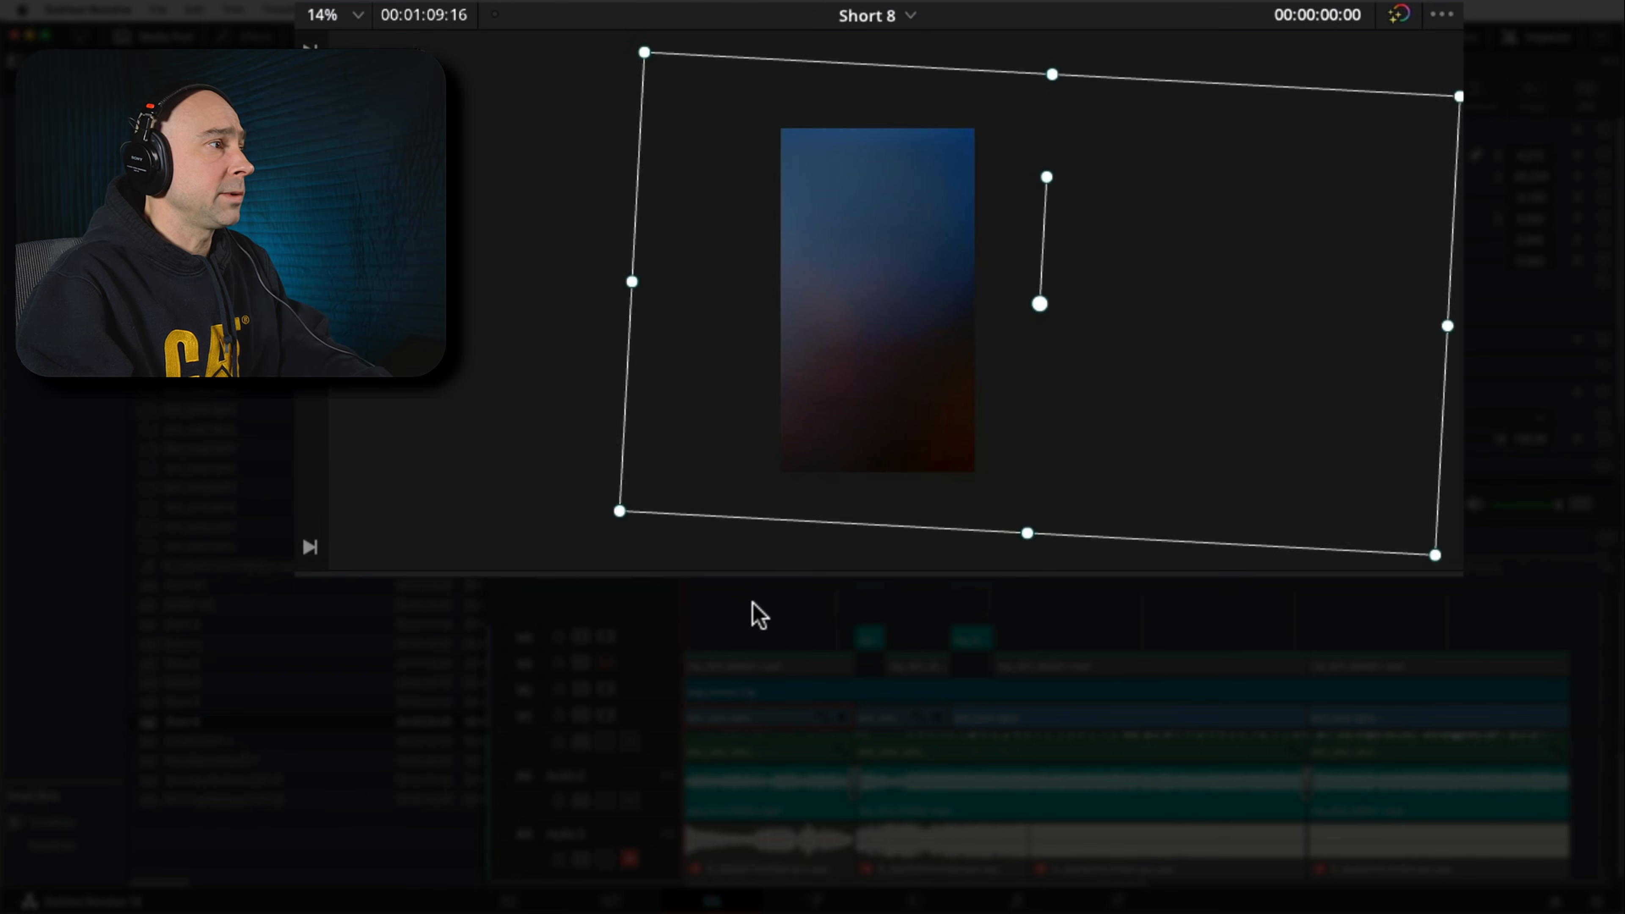
key(space)
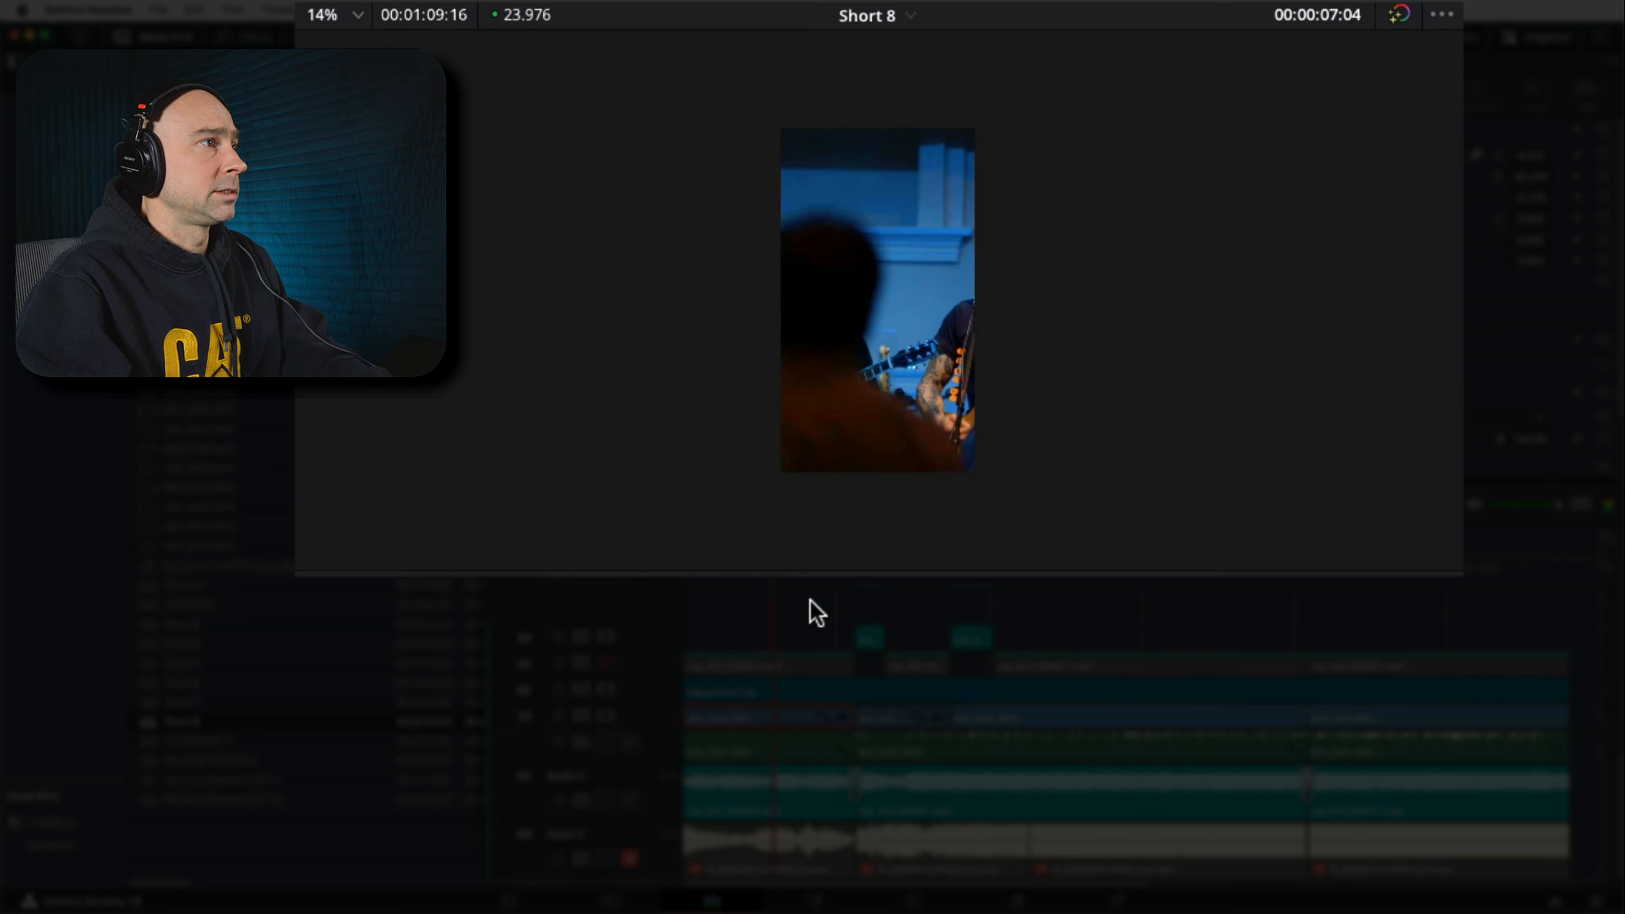
key(space)
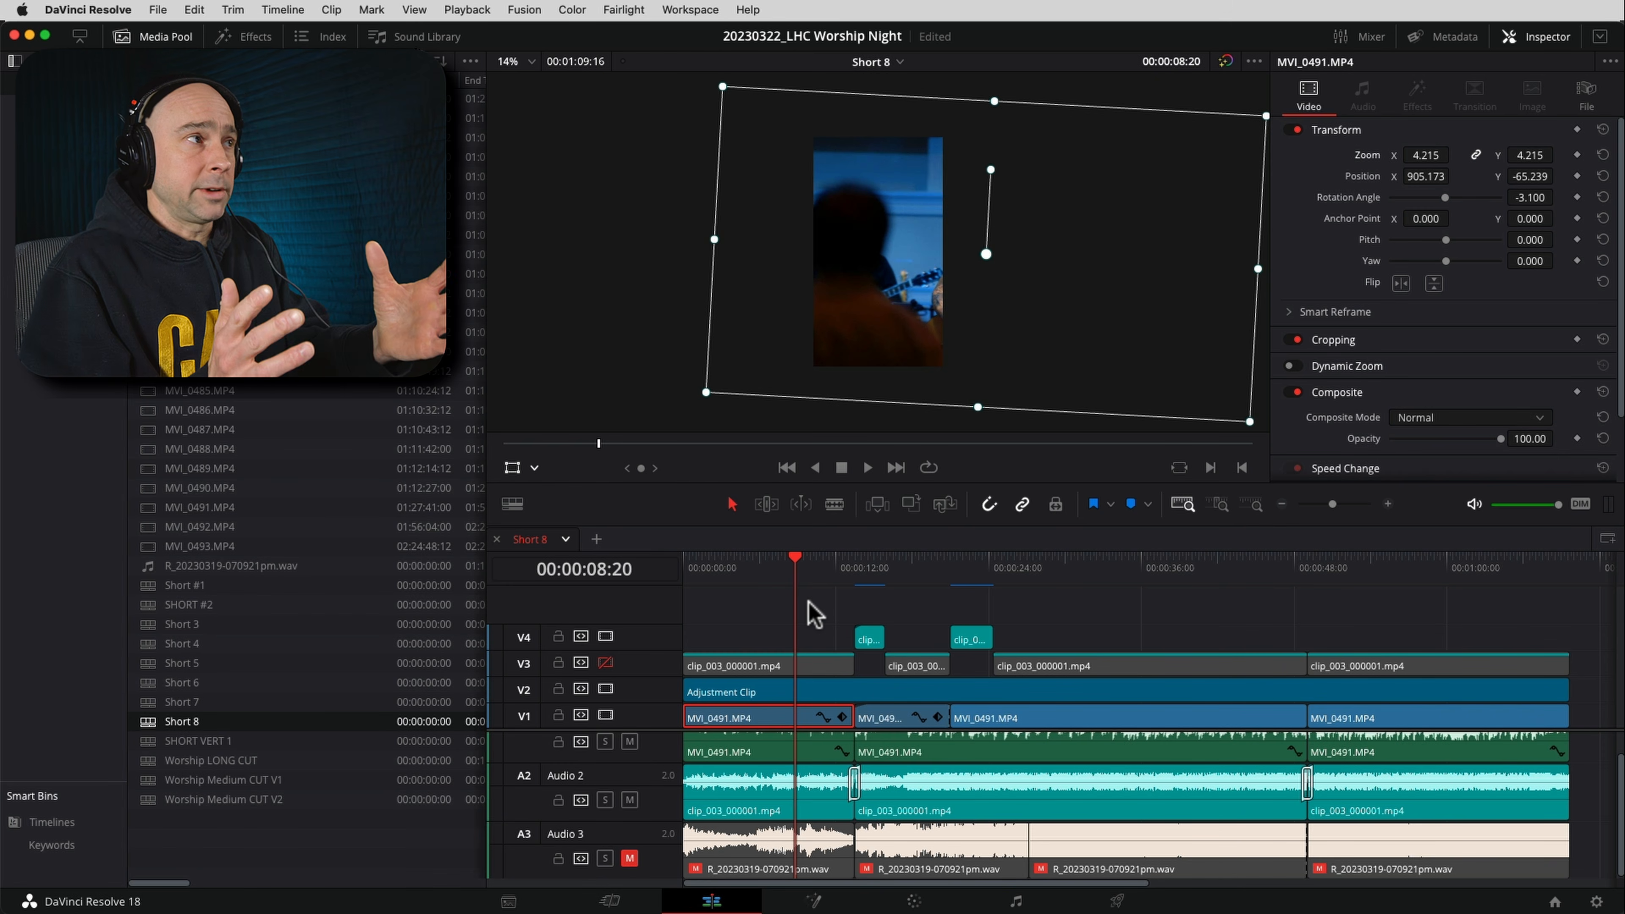
Add a Position keyframe to the first clip at 00:00:02:14 and set its X value to 876.173
click(746, 567)
drag(710, 568, 716, 570)
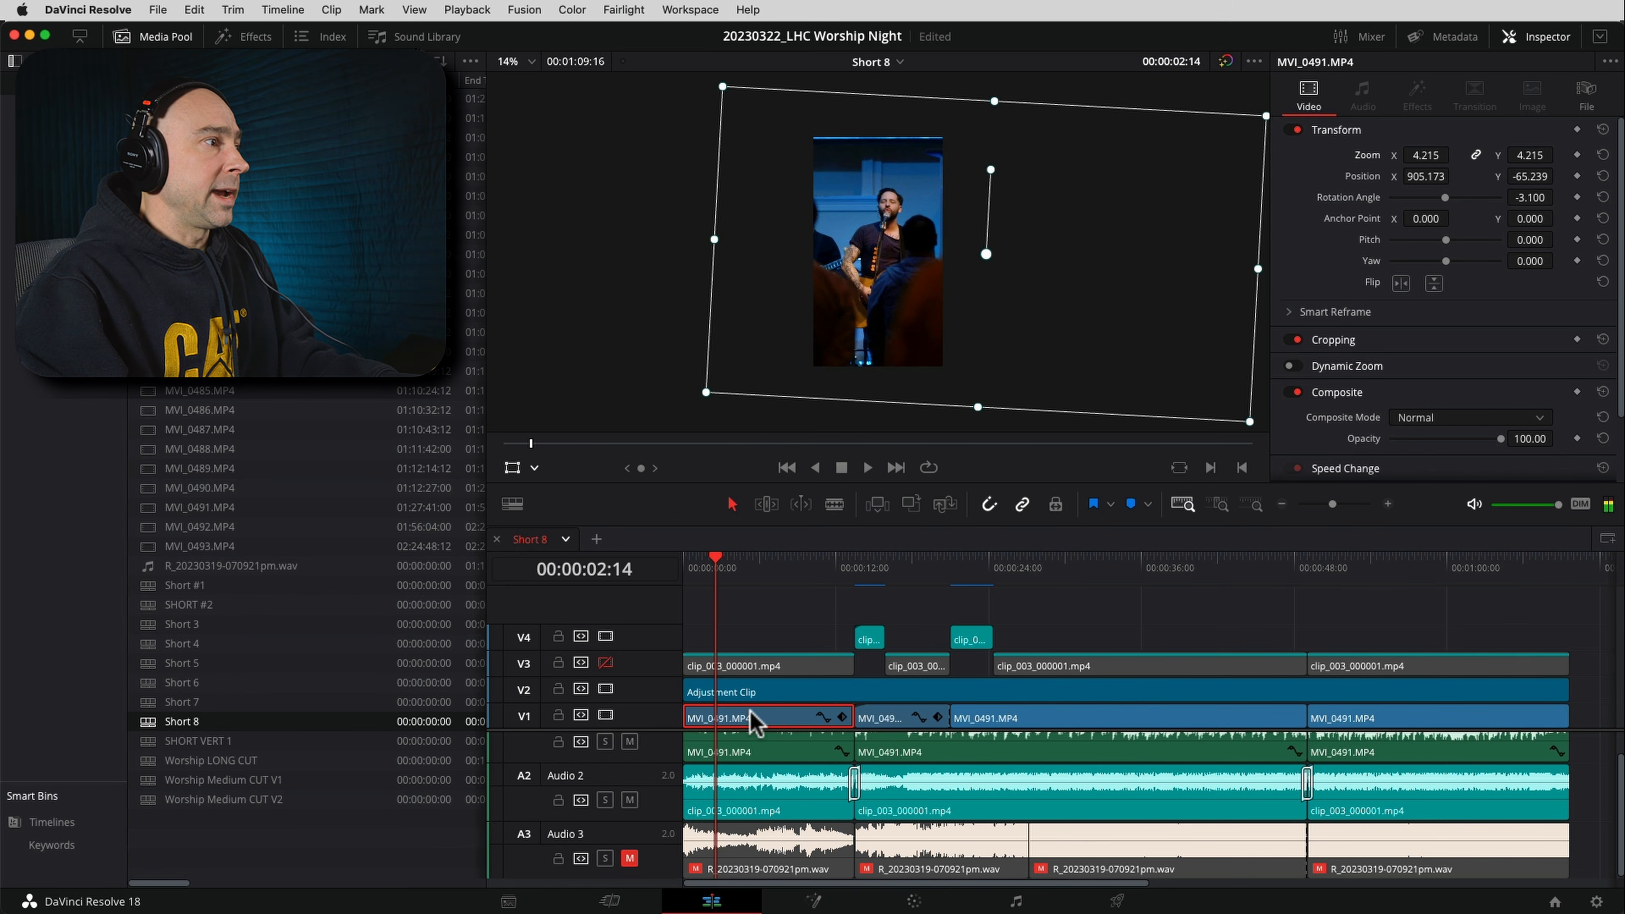
scroll(888, 230, up, 3)
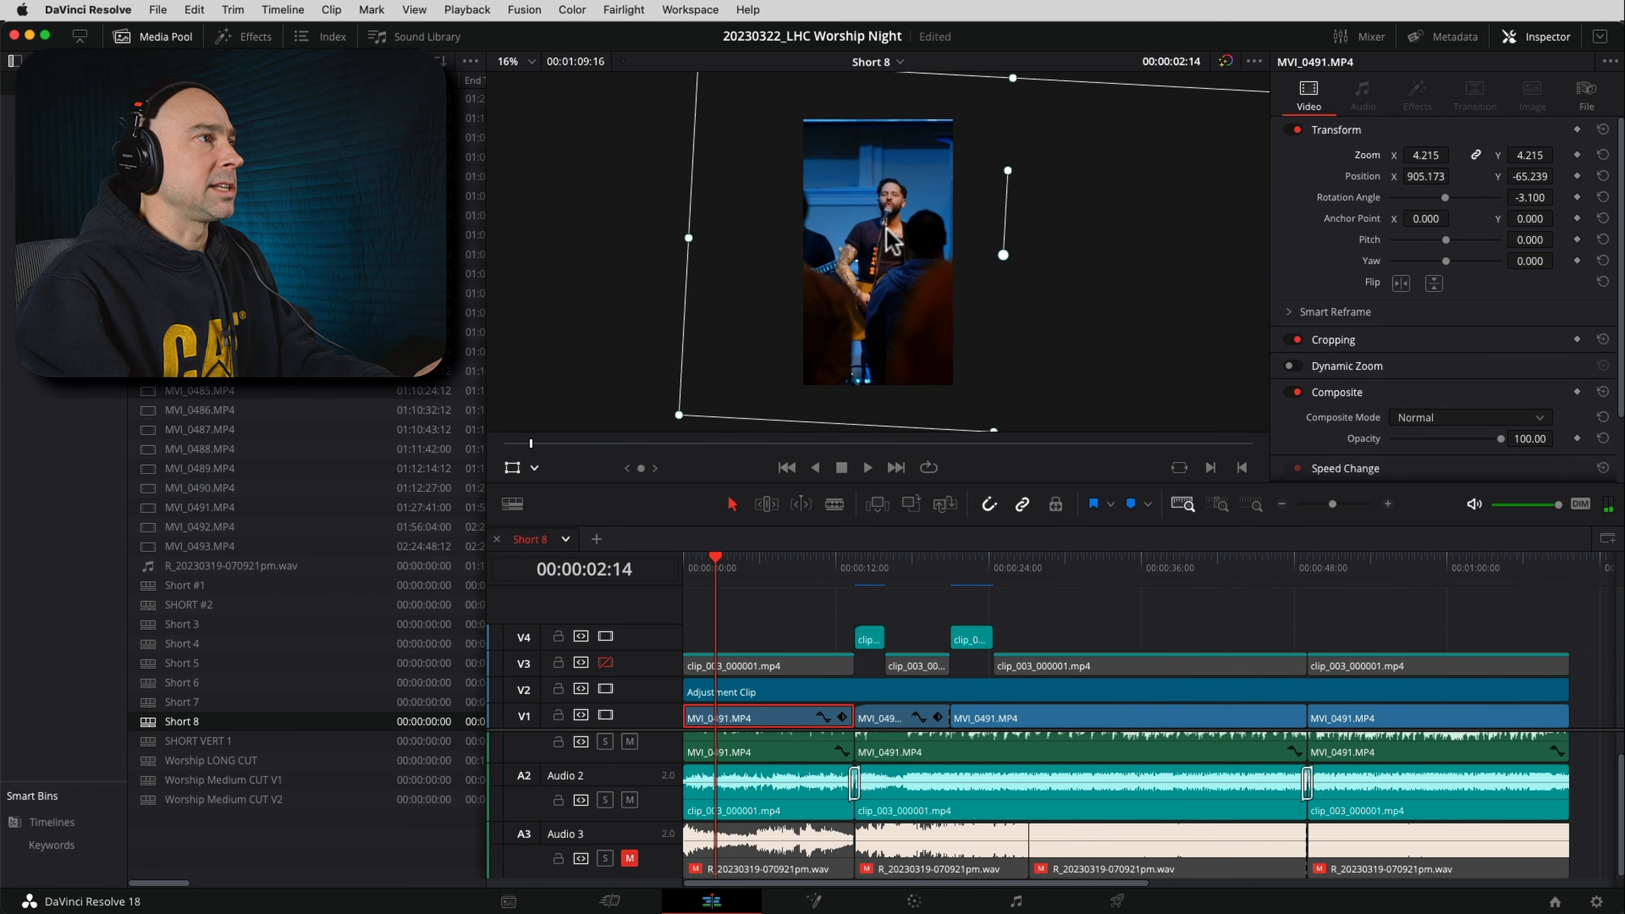
scroll(887, 230, up, 1)
drag(887, 230, 890, 250)
scroll(890, 252, down, 1)
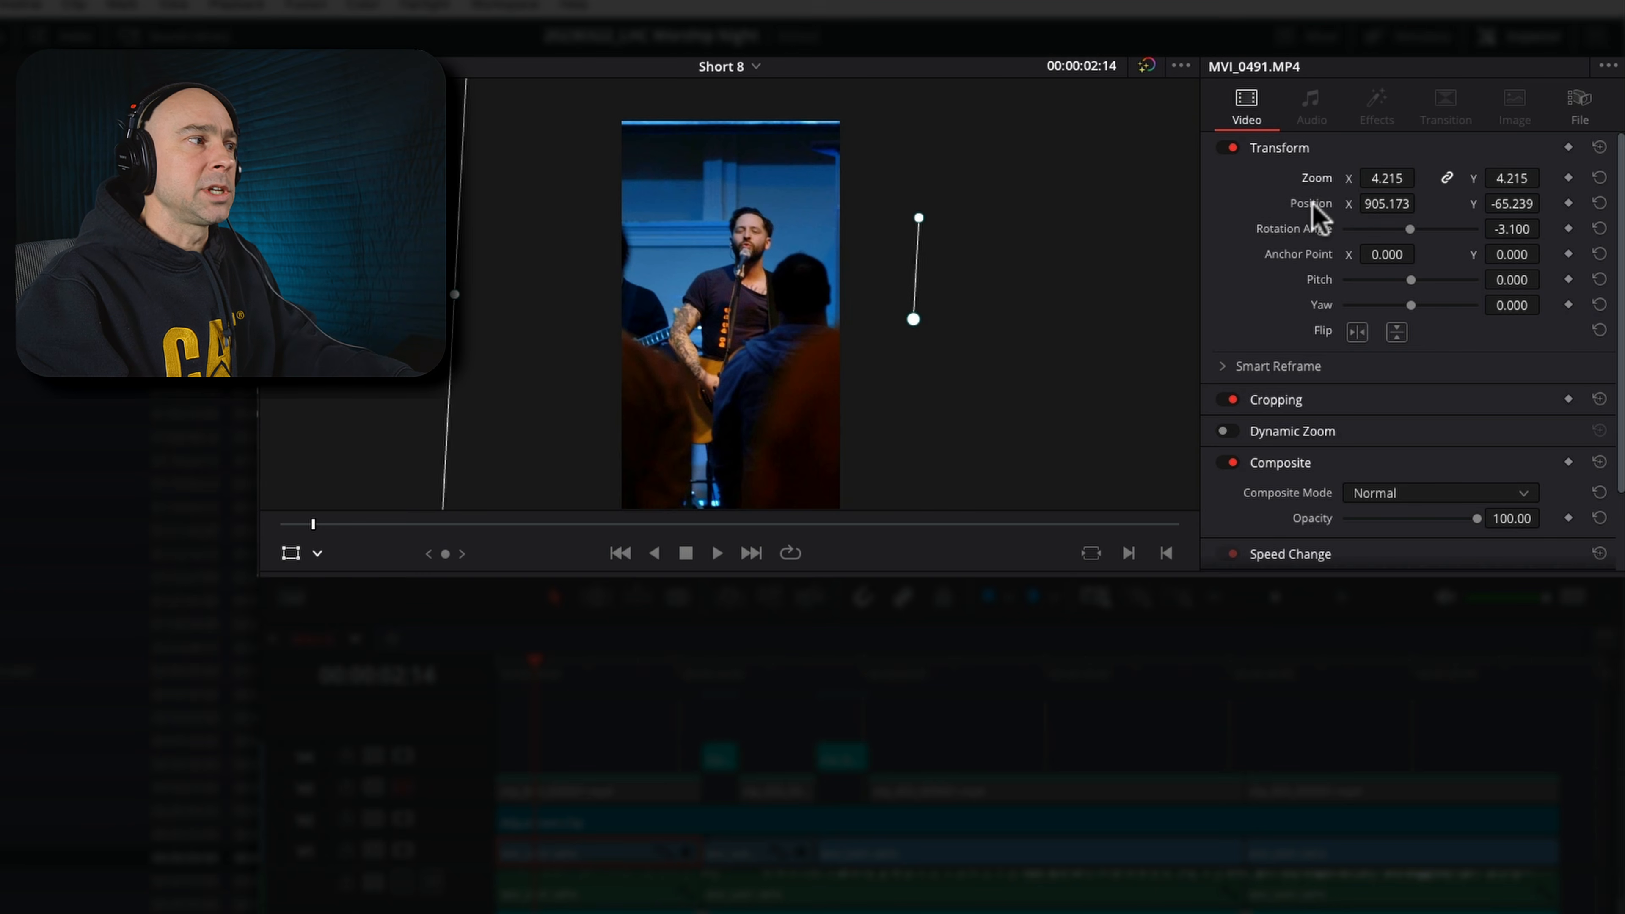
click(1569, 204)
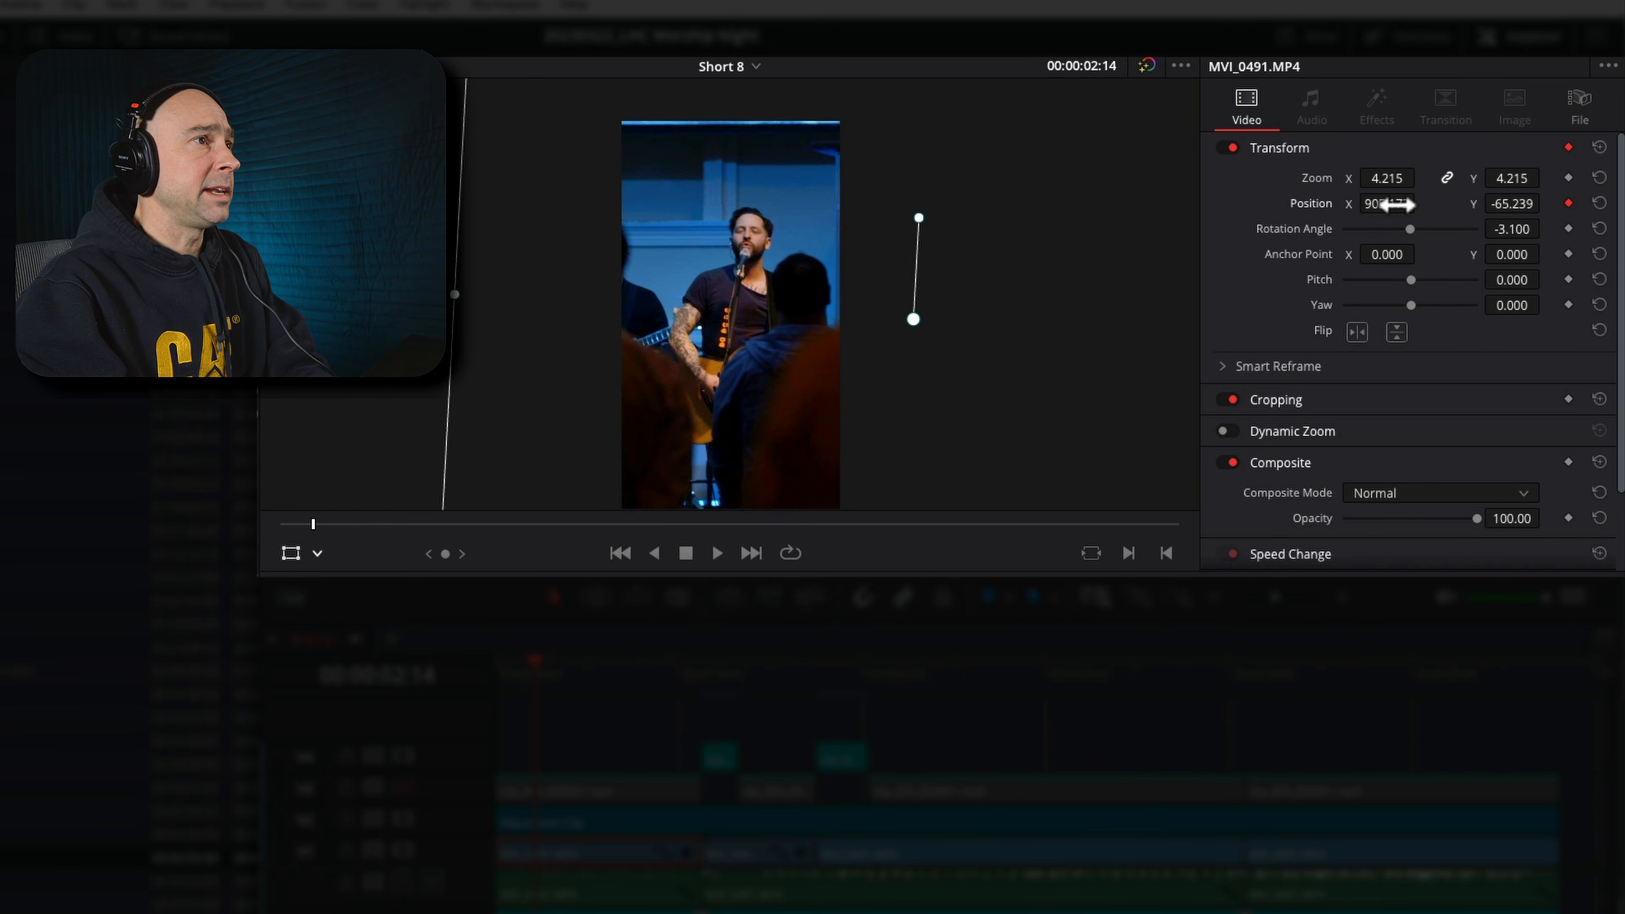
drag(1394, 203, 1373, 204)
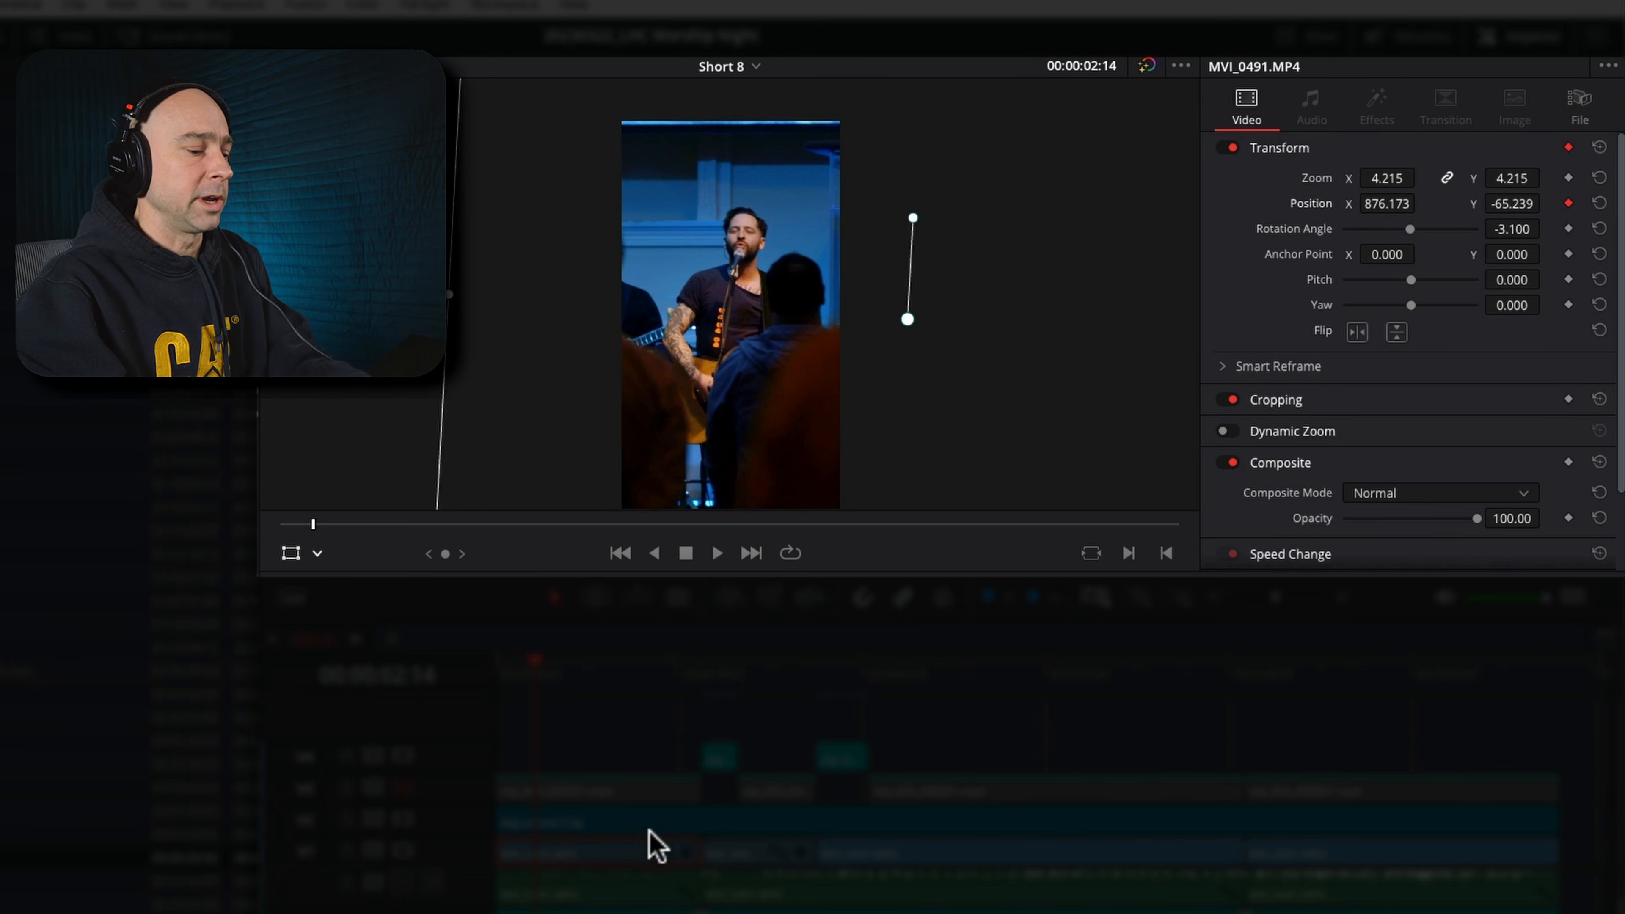
Mute the audio monitoring and keyframe the clip's X position to 965.173 at 00:00:03:05
click(1440, 597)
key(space)
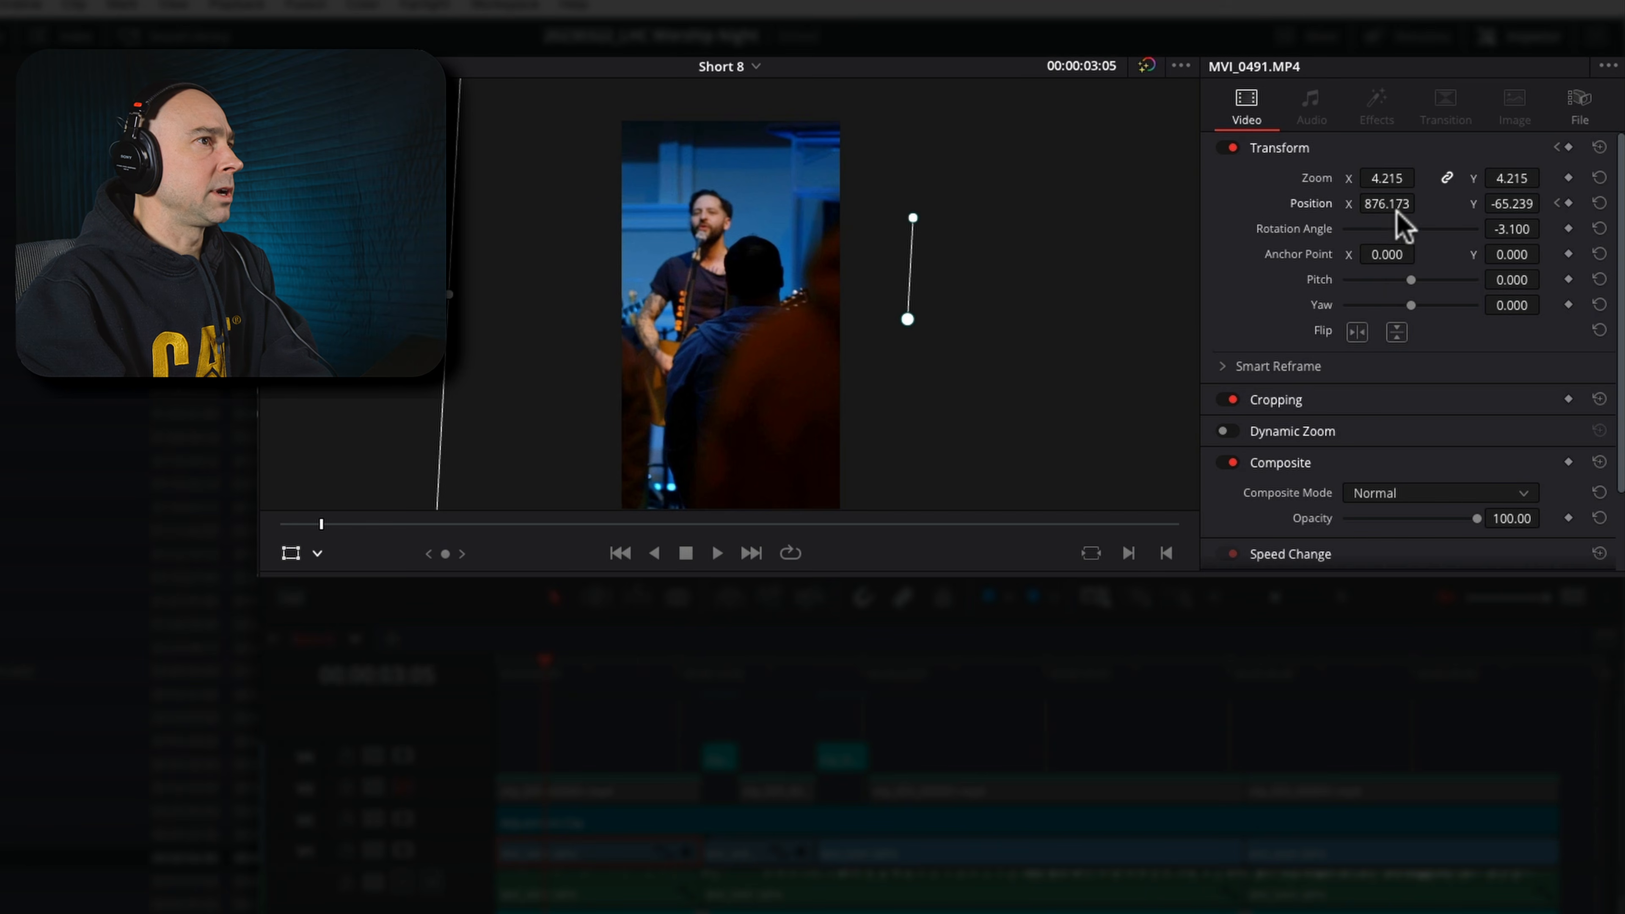
drag(1383, 203, 1471, 206)
Advance frame by frame to 00:00:04:23 and keyframe the clip's X position to 131.173 to recentre the singer
key(Right)
key(Right)
key(Right)
key(Right)
key(Right)
key(Right)
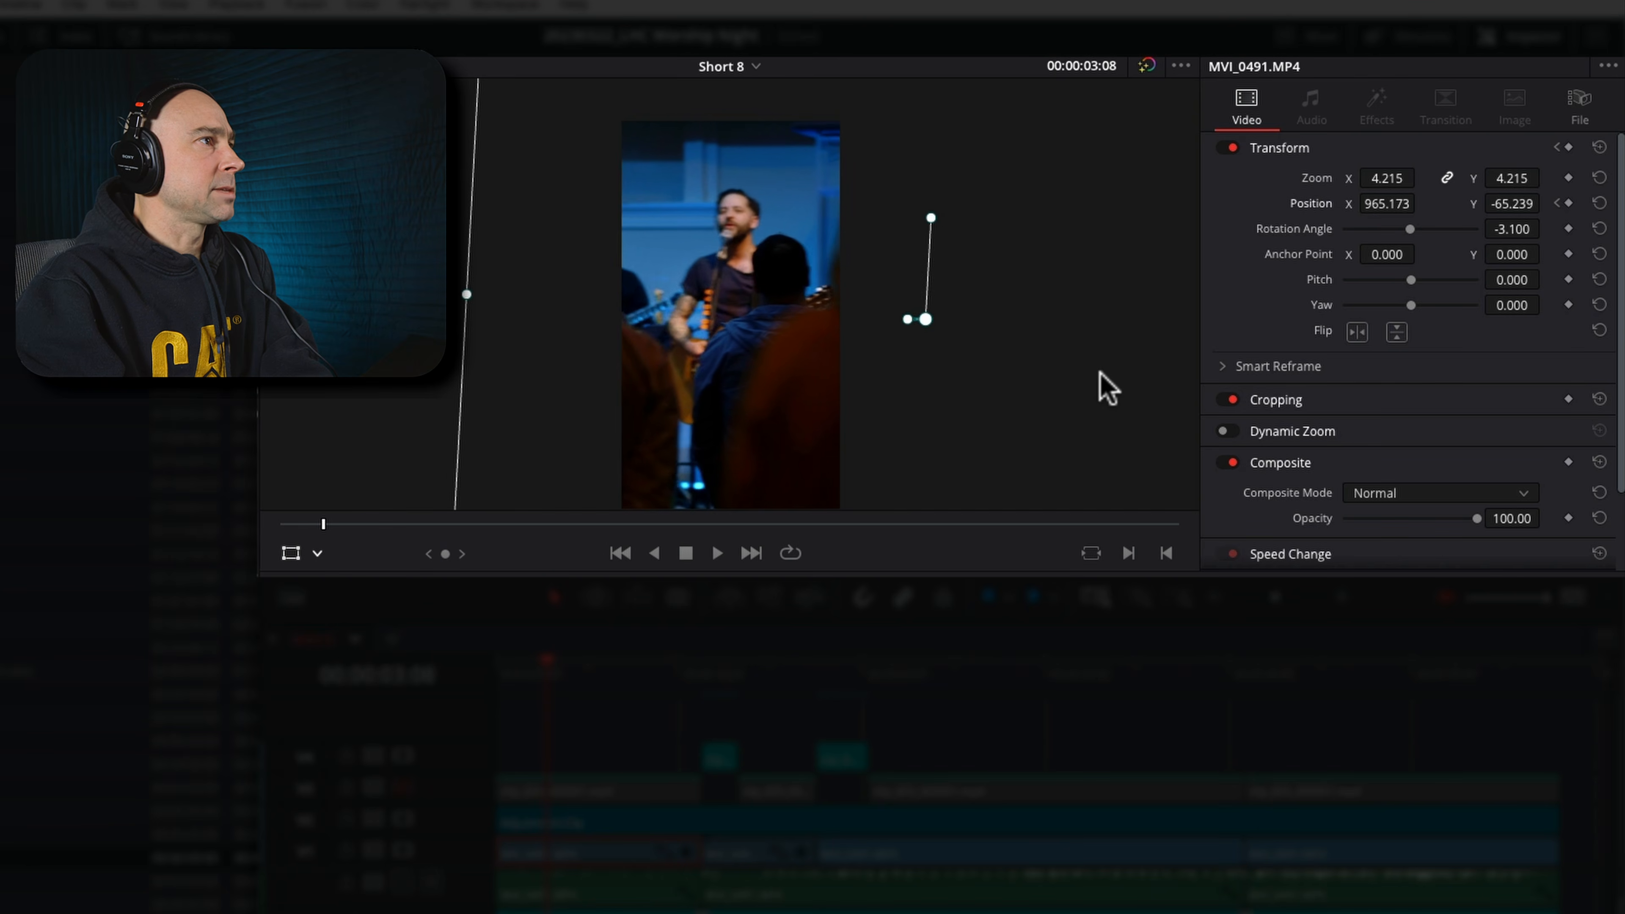
key(Right)
key(Right)
key(Right)
key(Right)
key(Right)
key(Right)
key(Right)
key(Right)
key(Right)
key(Right)
key(Right)
key(Right)
key(Right)
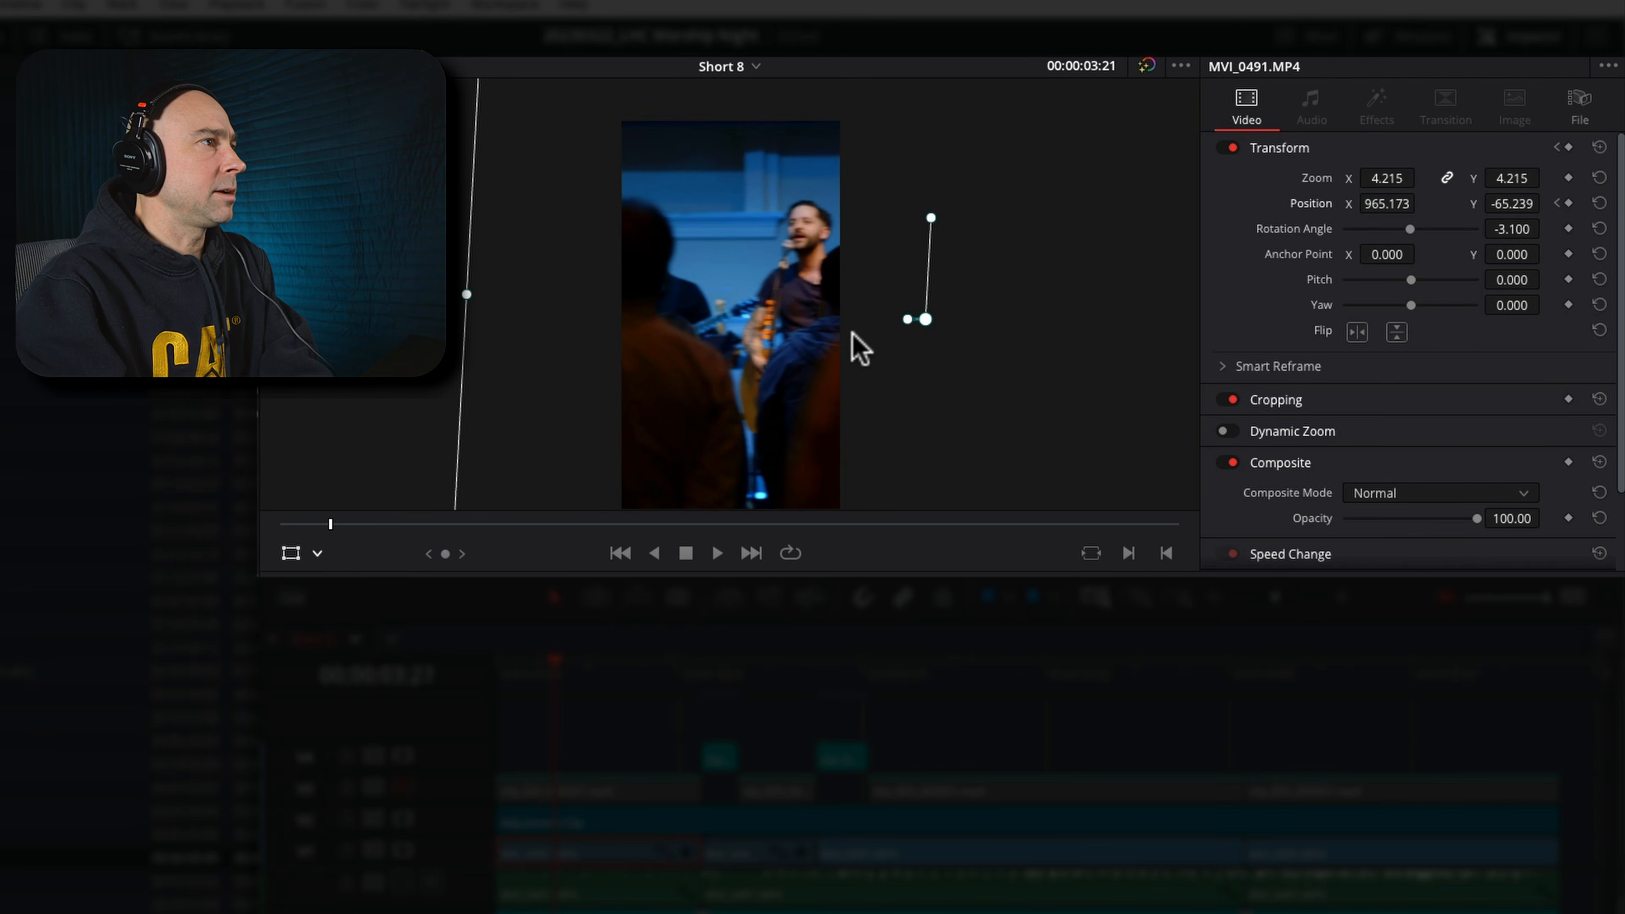
key(Right)
key(Right)
key(Right)
key(Right)
key(Right)
key(Right)
key(Right)
key(Right)
key(Right)
key(Right)
key(Right)
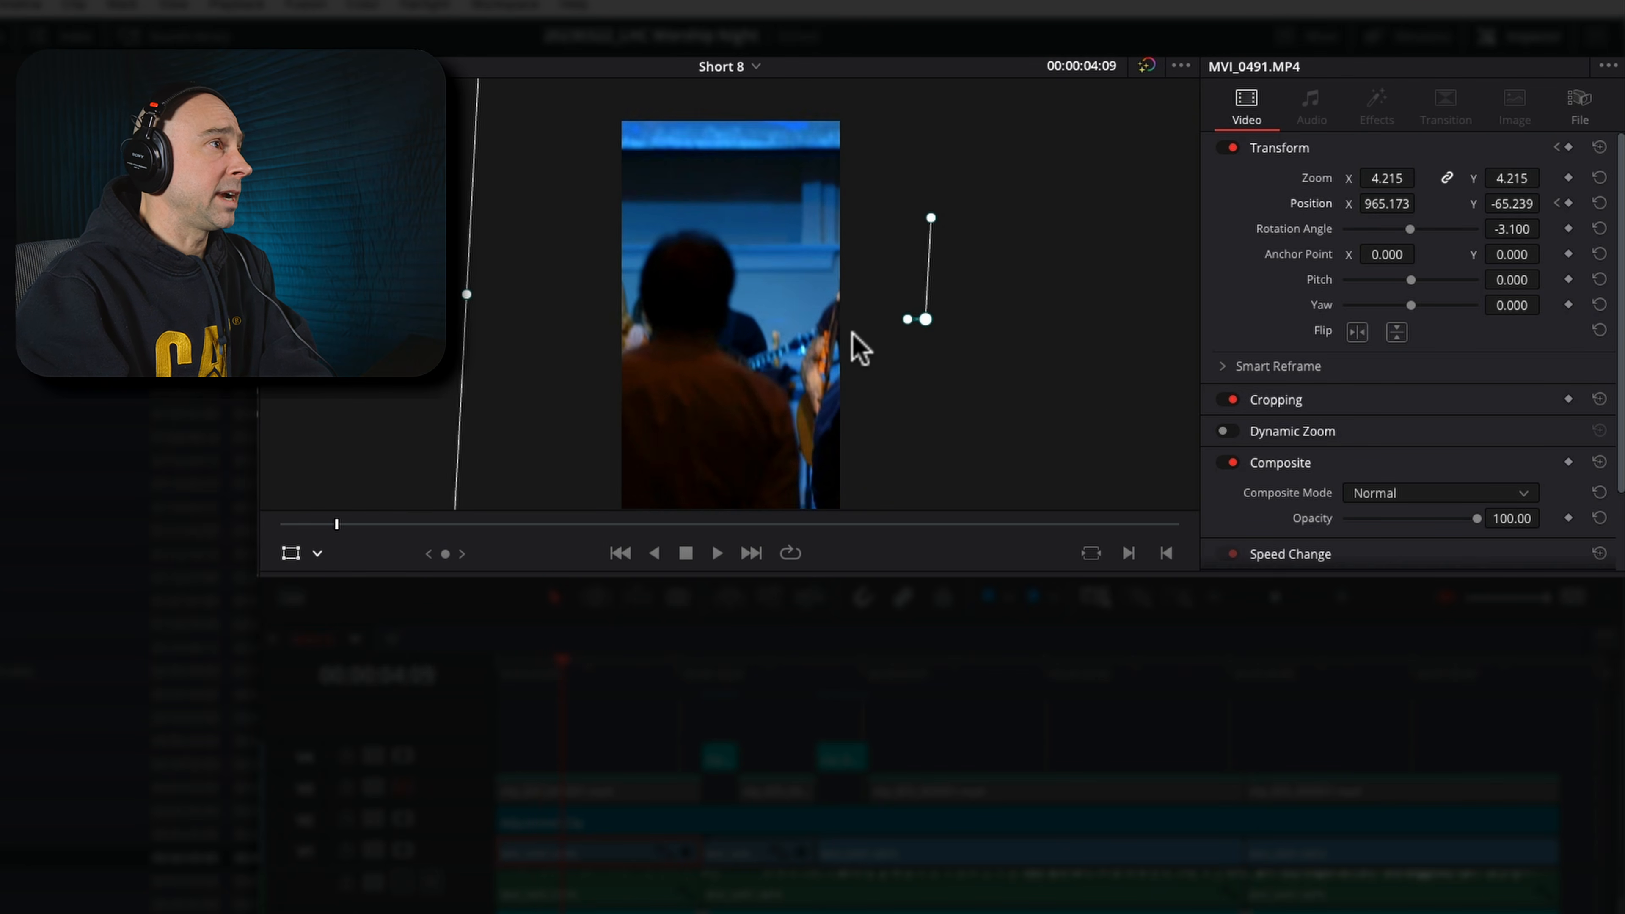
key(Right)
key(Right)
key(Right)
key(Right)
key(Right)
key(Right)
key(Right)
key(Right)
key(Right)
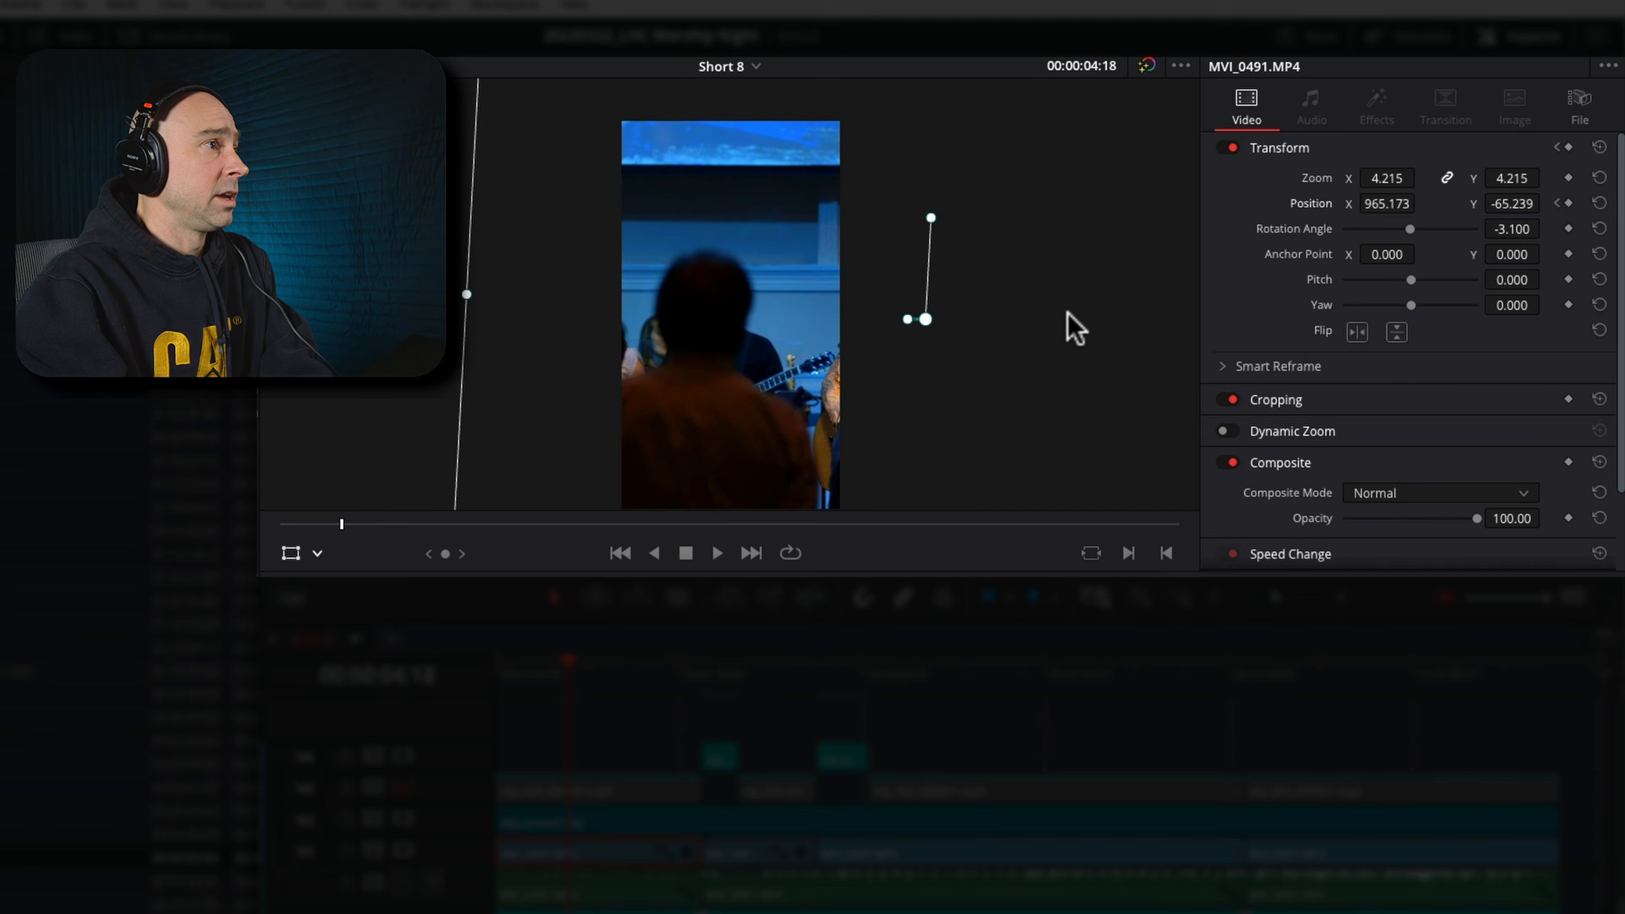
key(Right)
key(Right)
key(Right)
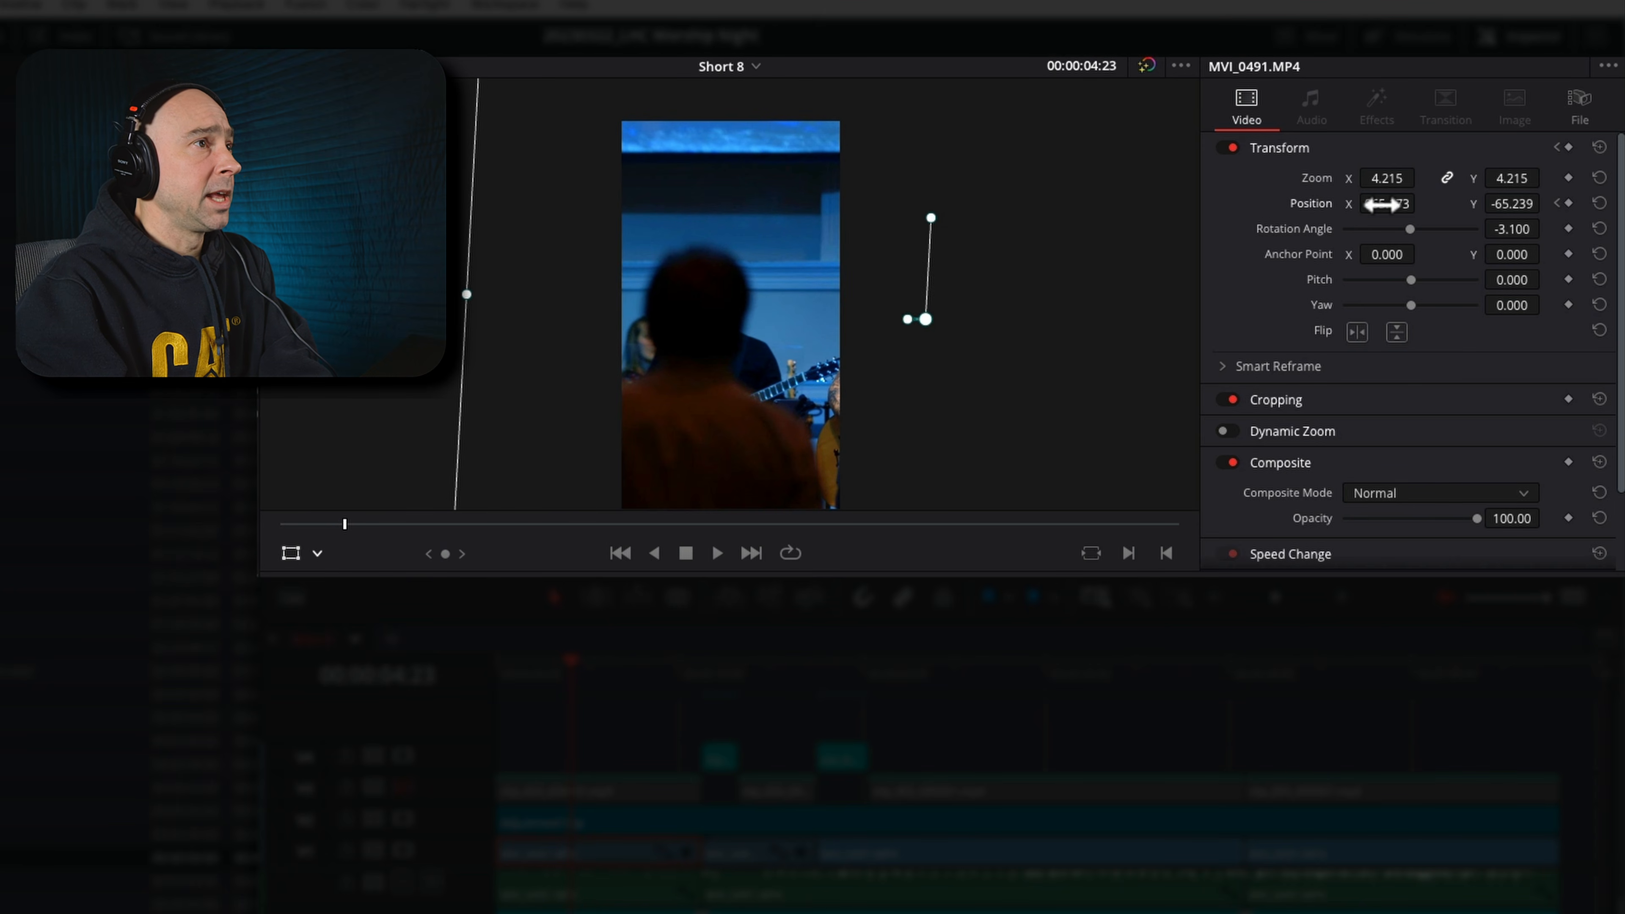
drag(1383, 203, 534, 224)
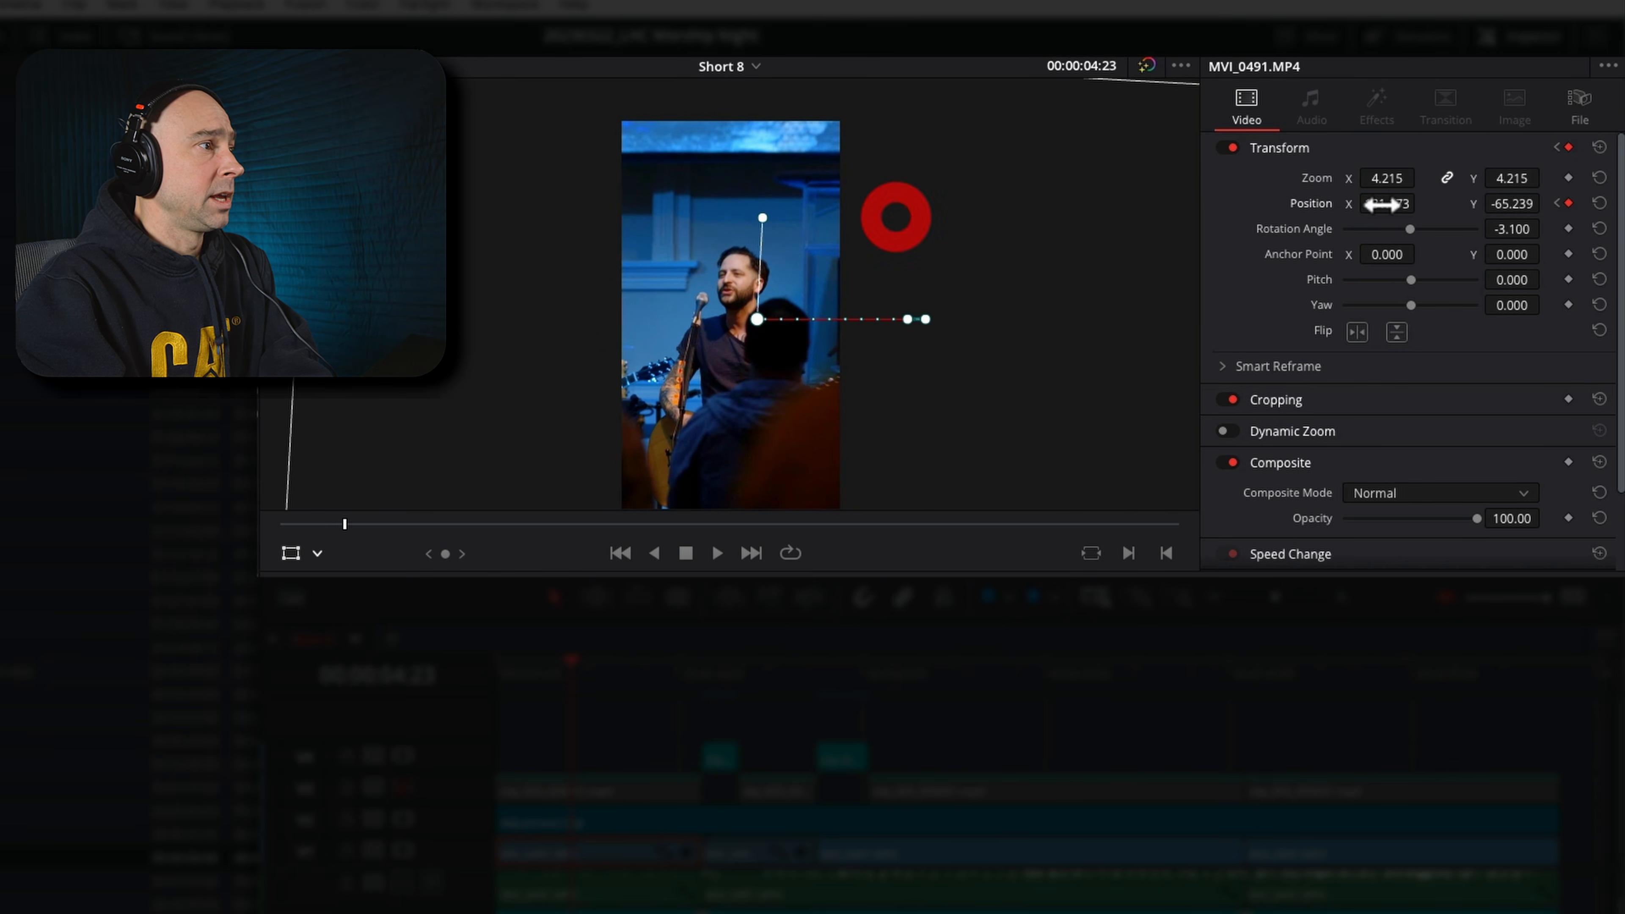
Play the first clip from its beginning and replay it from 00:00:08:15 to check how the keyframed framing follows the singer
click(497, 663)
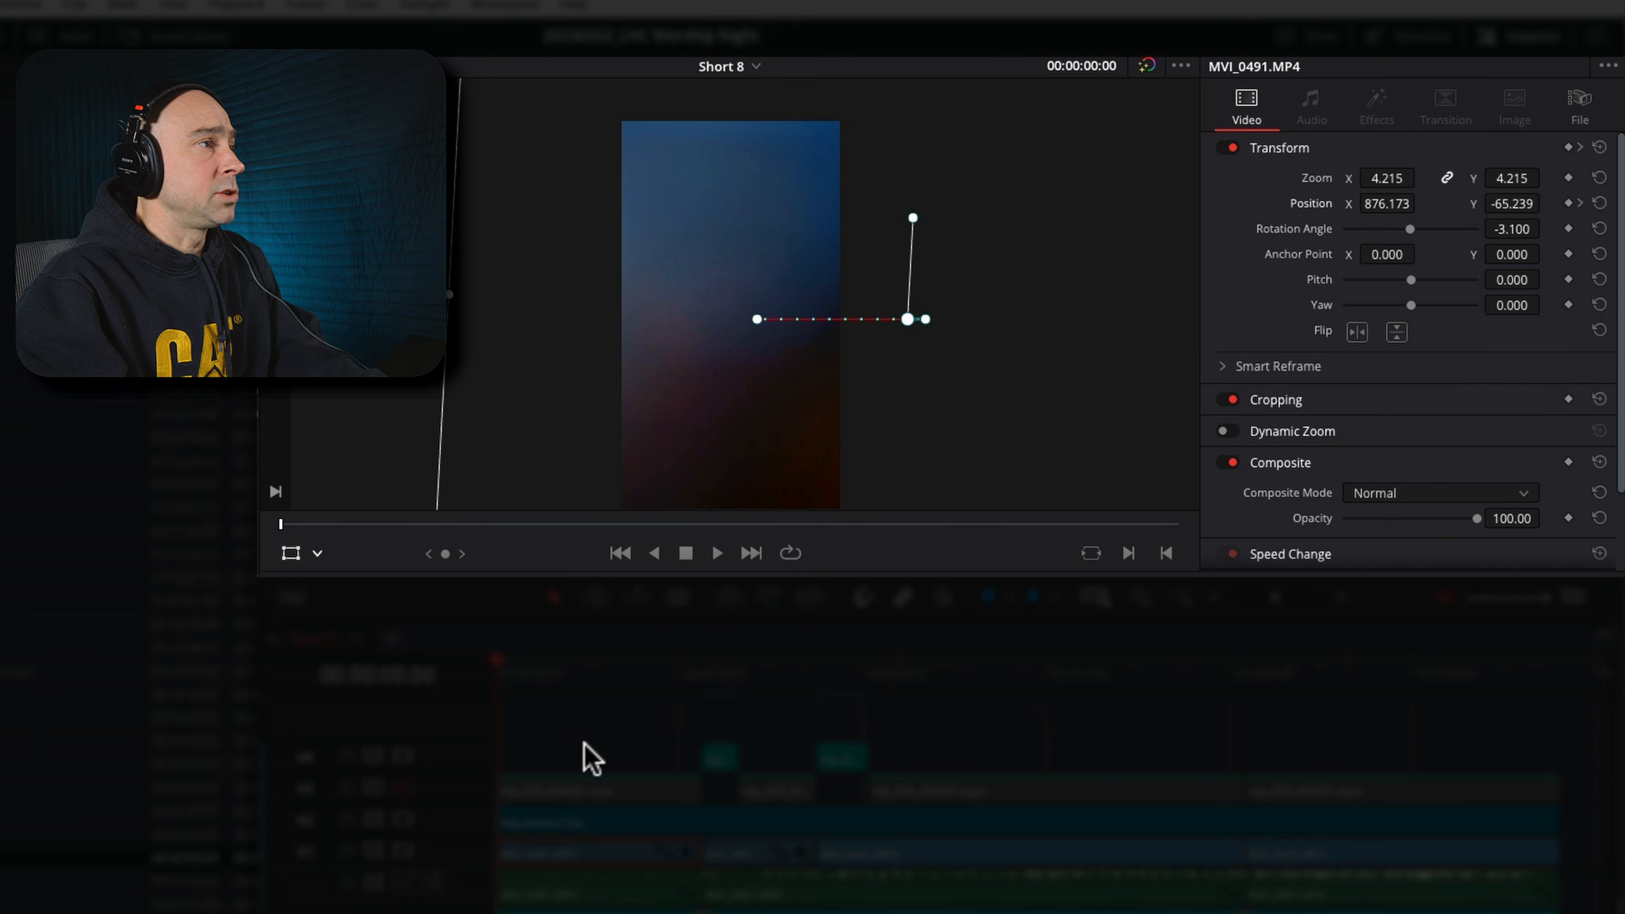
key(space)
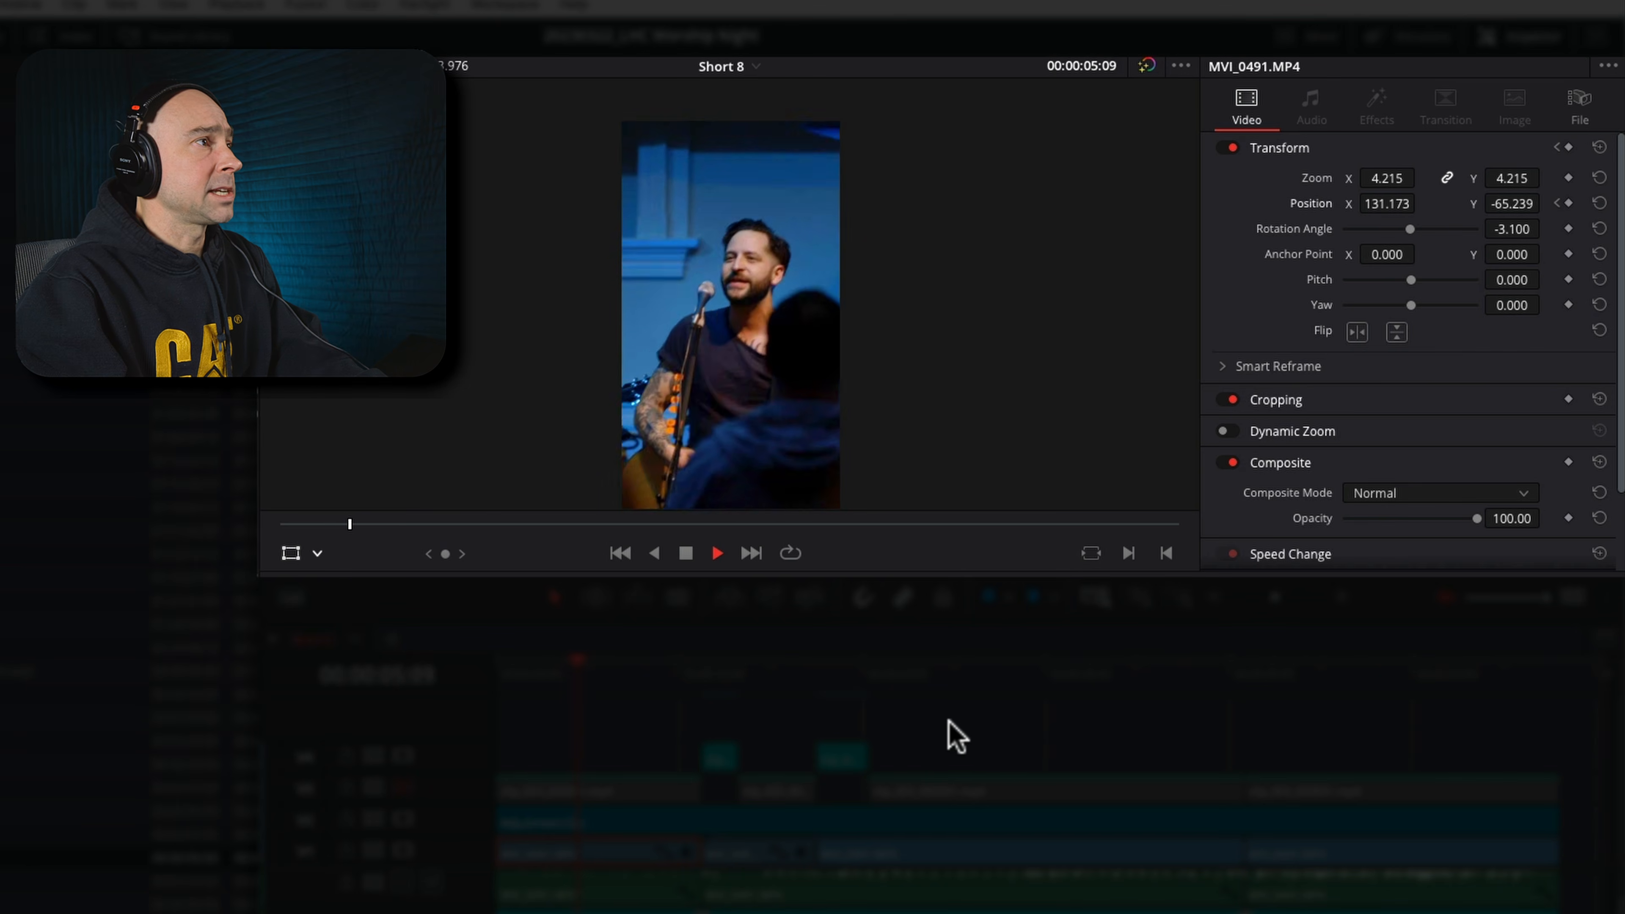
key(space)
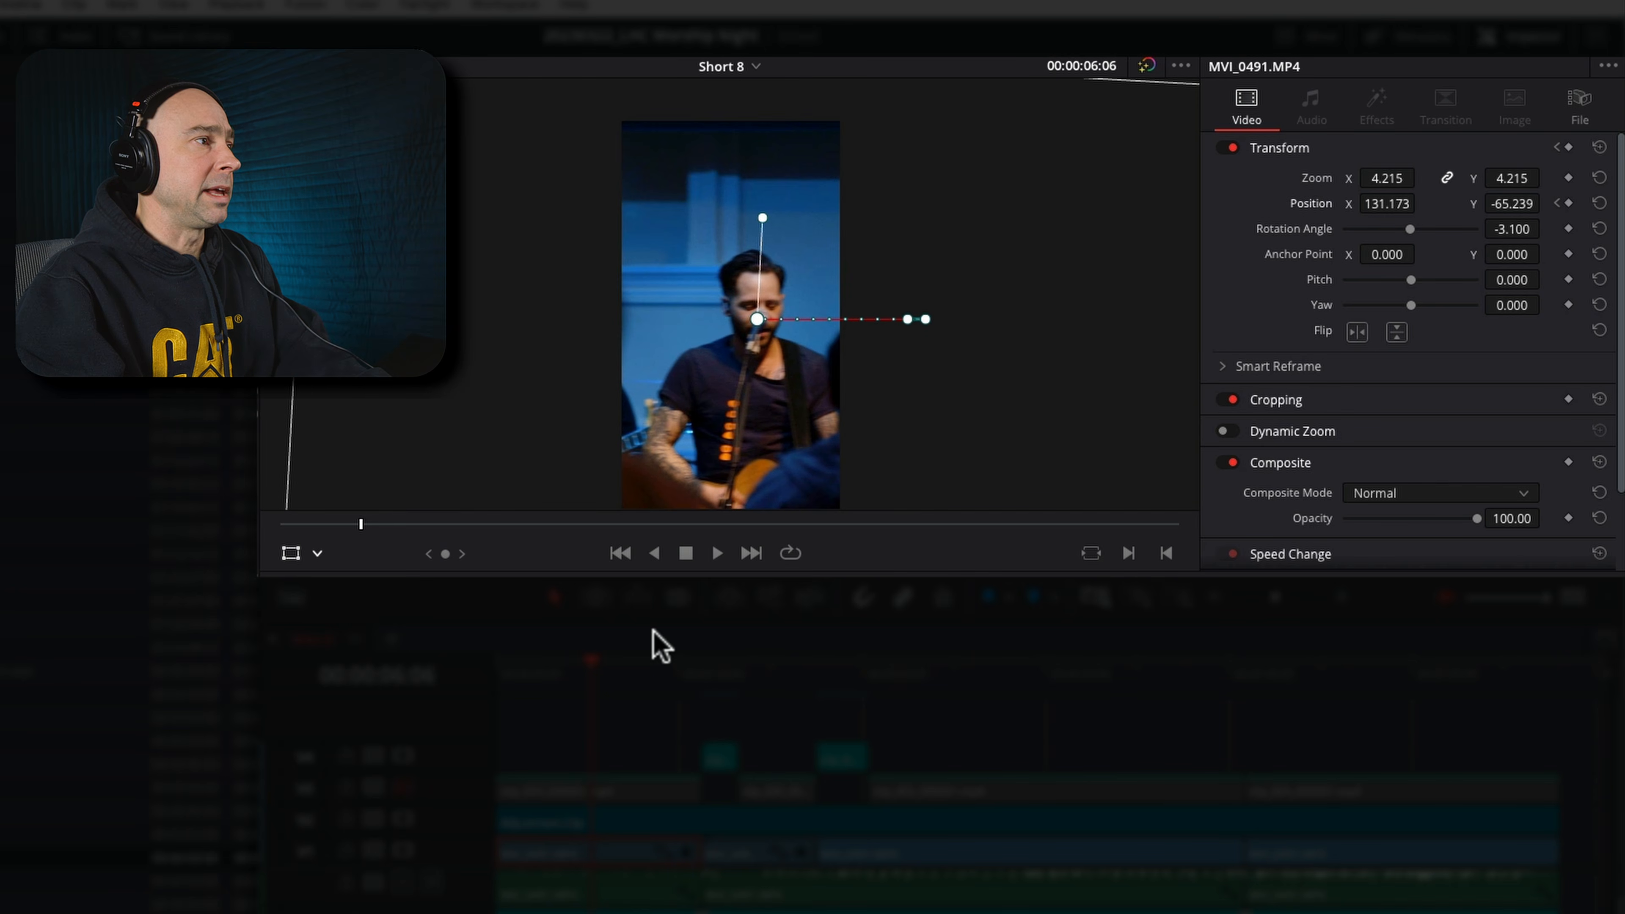
key(space)
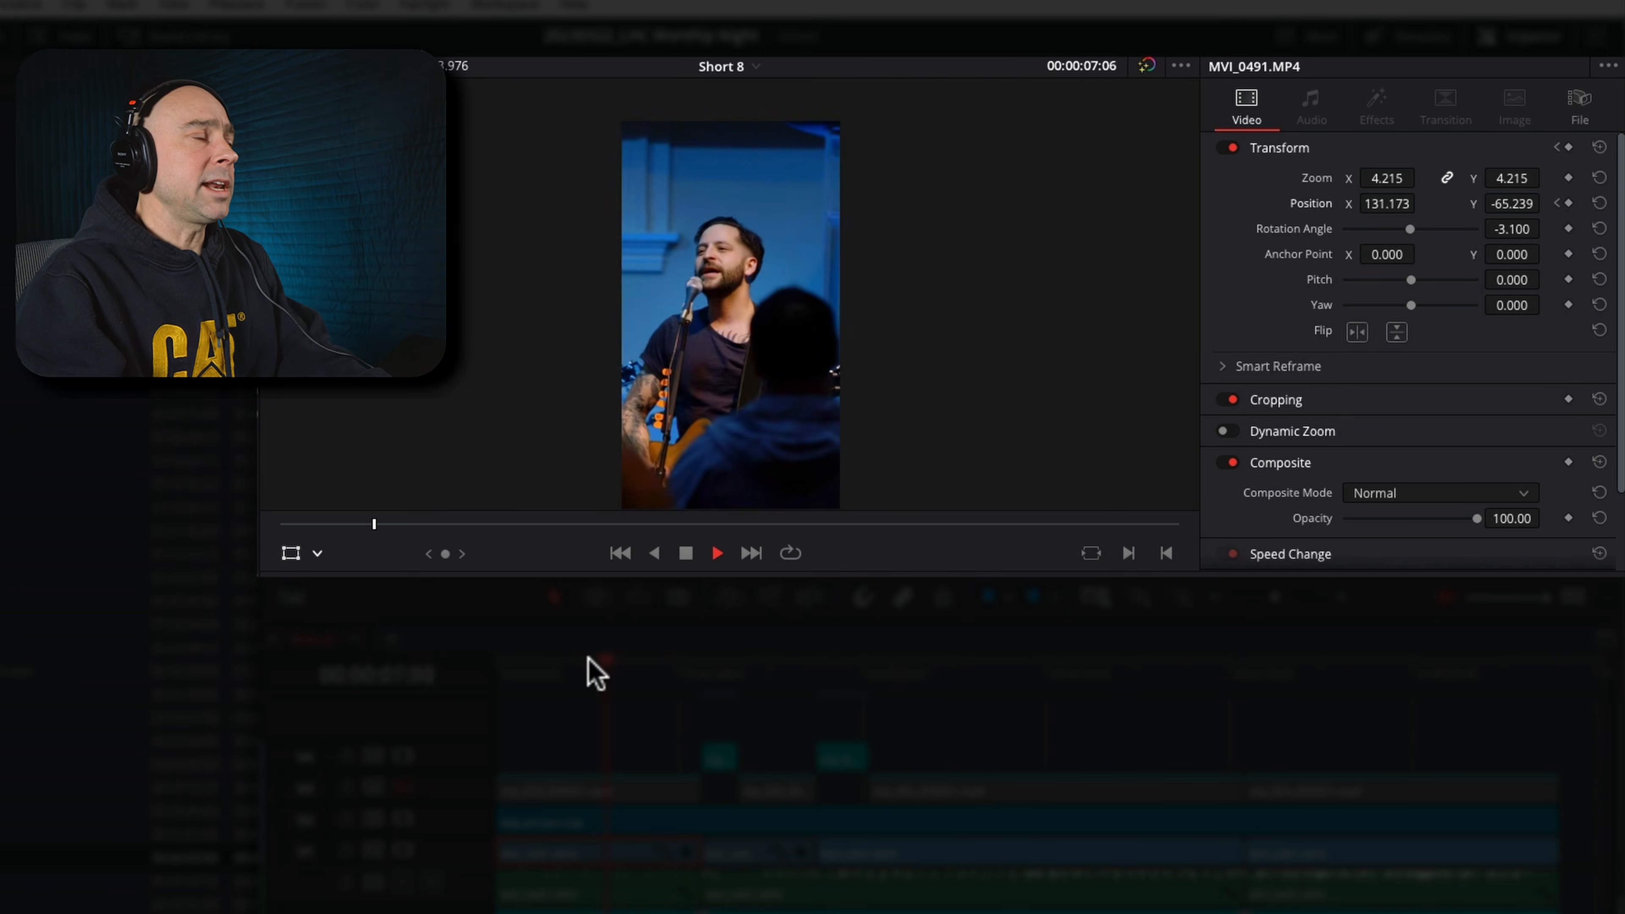
key(space)
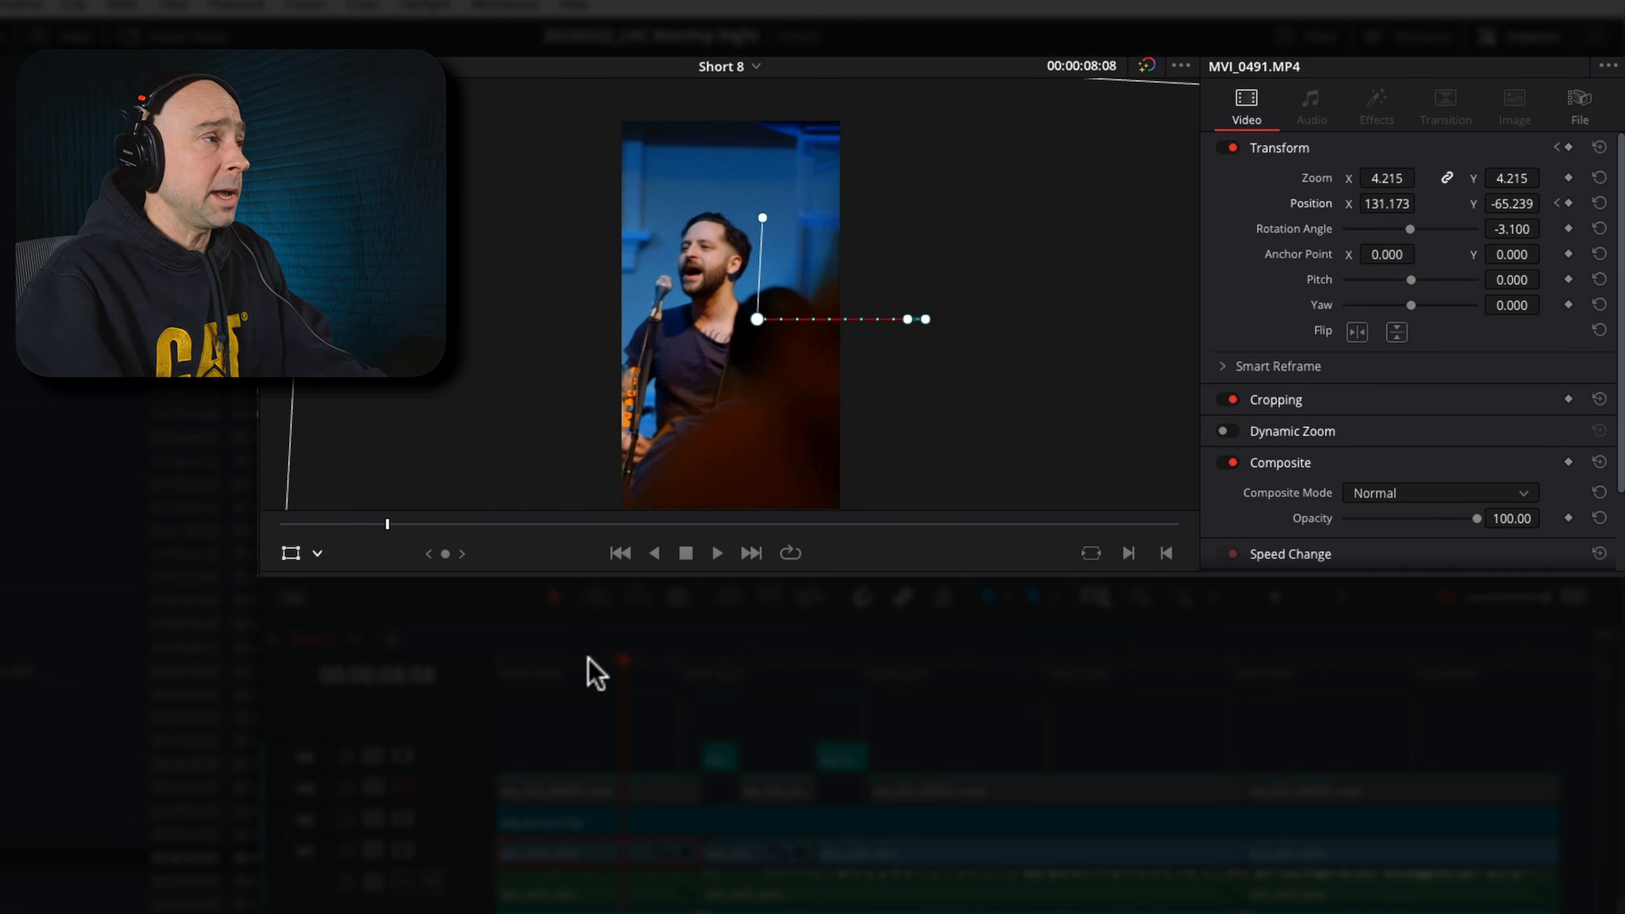
key(space)
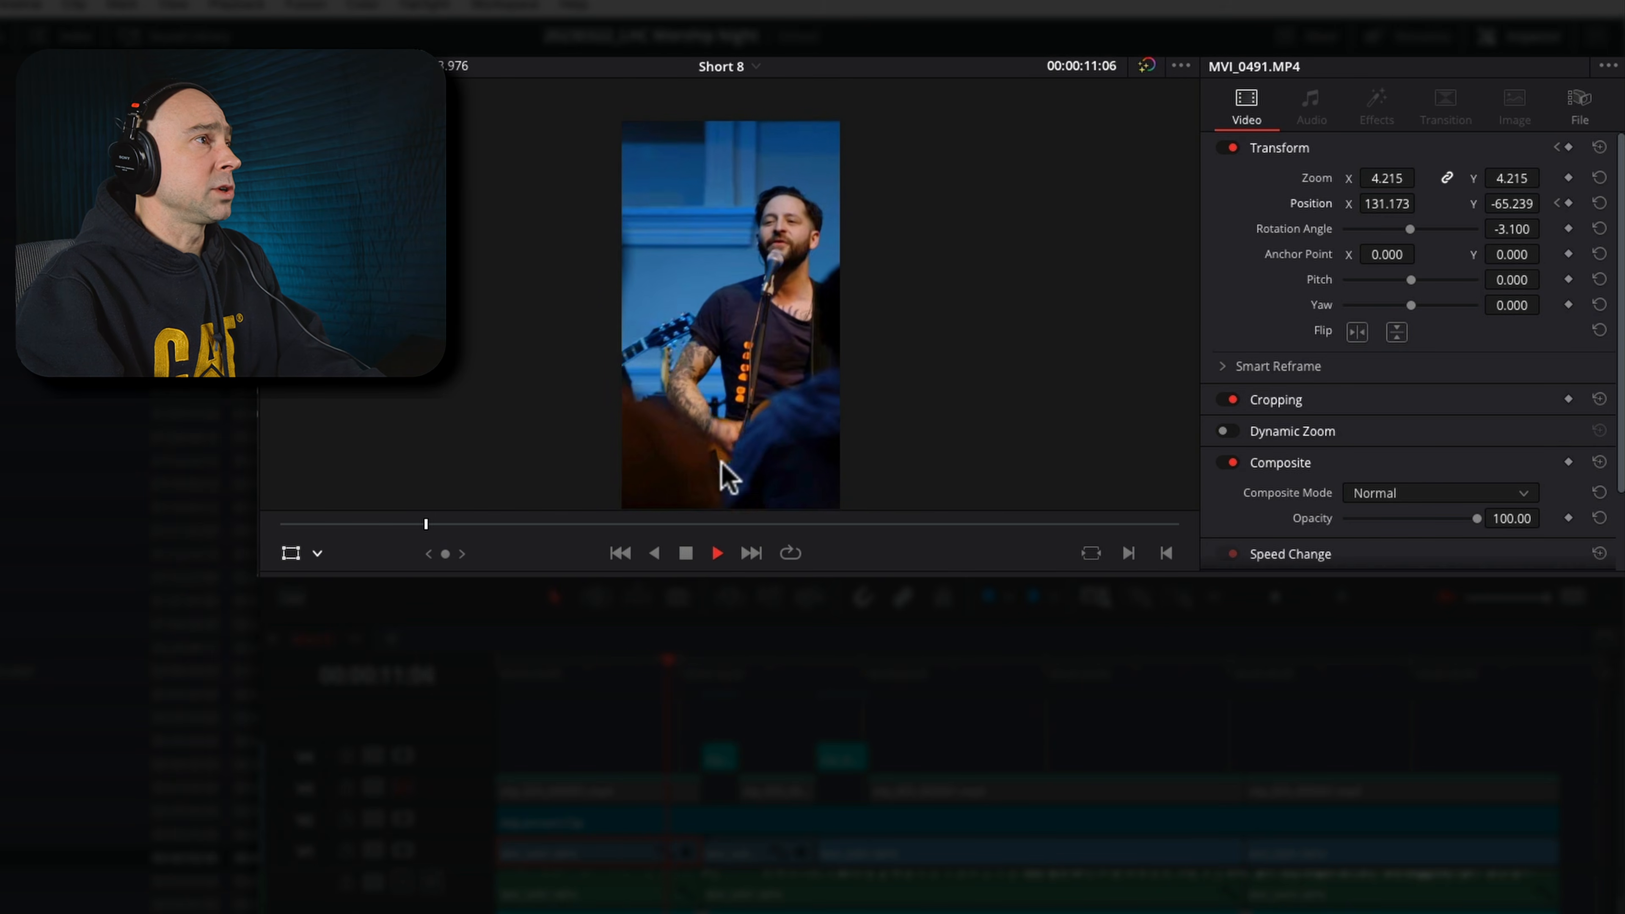
click(717, 553)
click(626, 673)
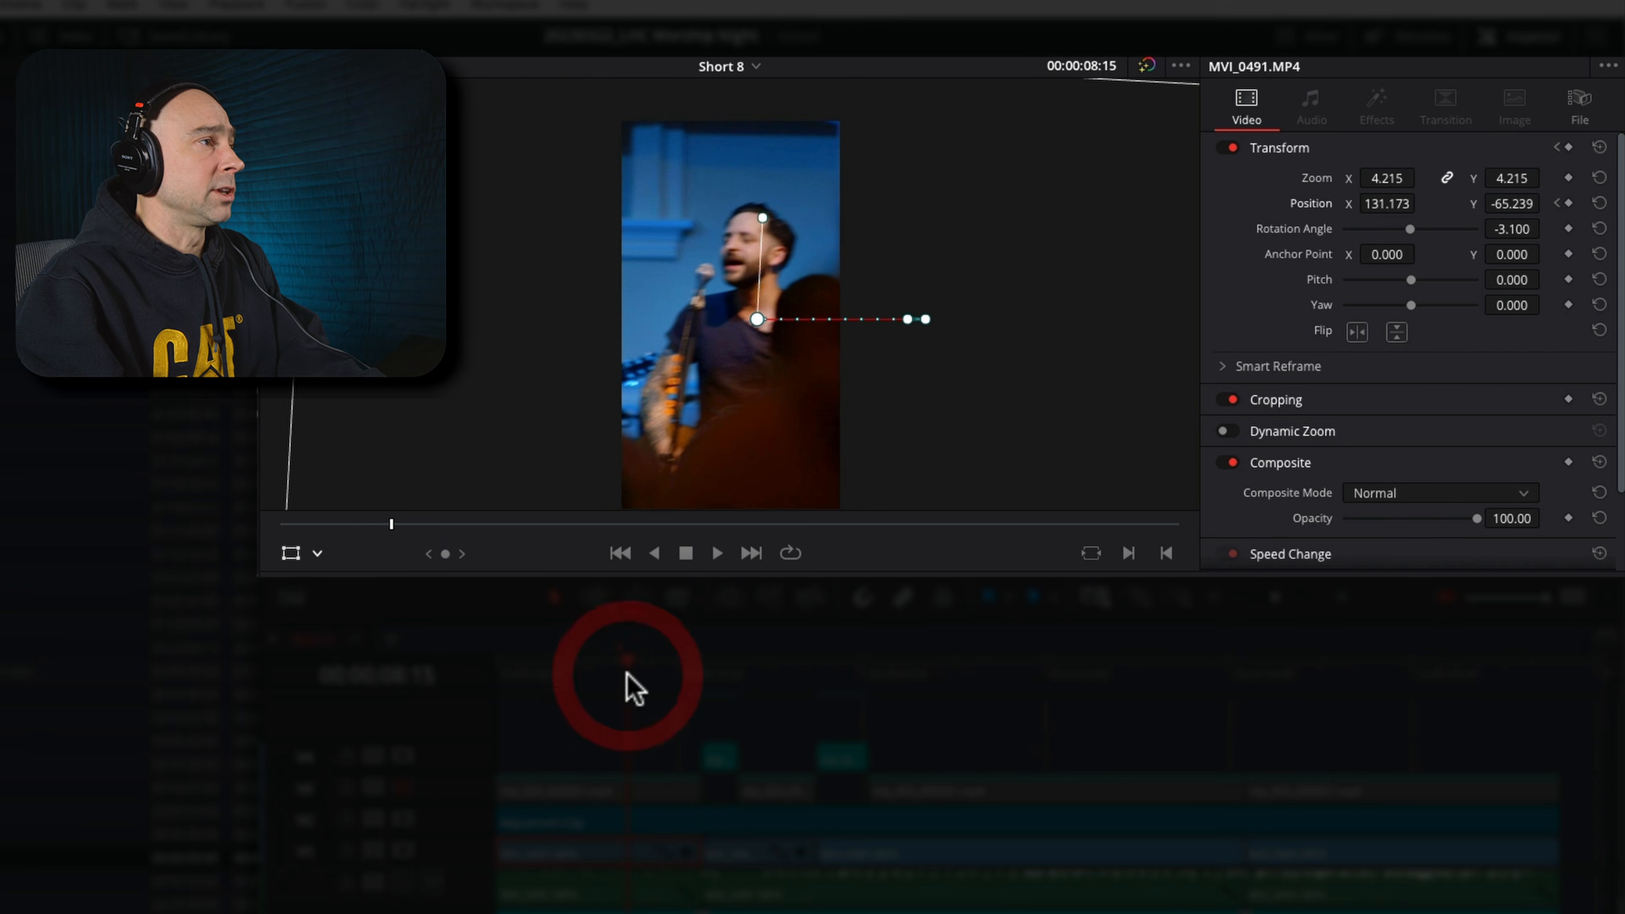
key(space)
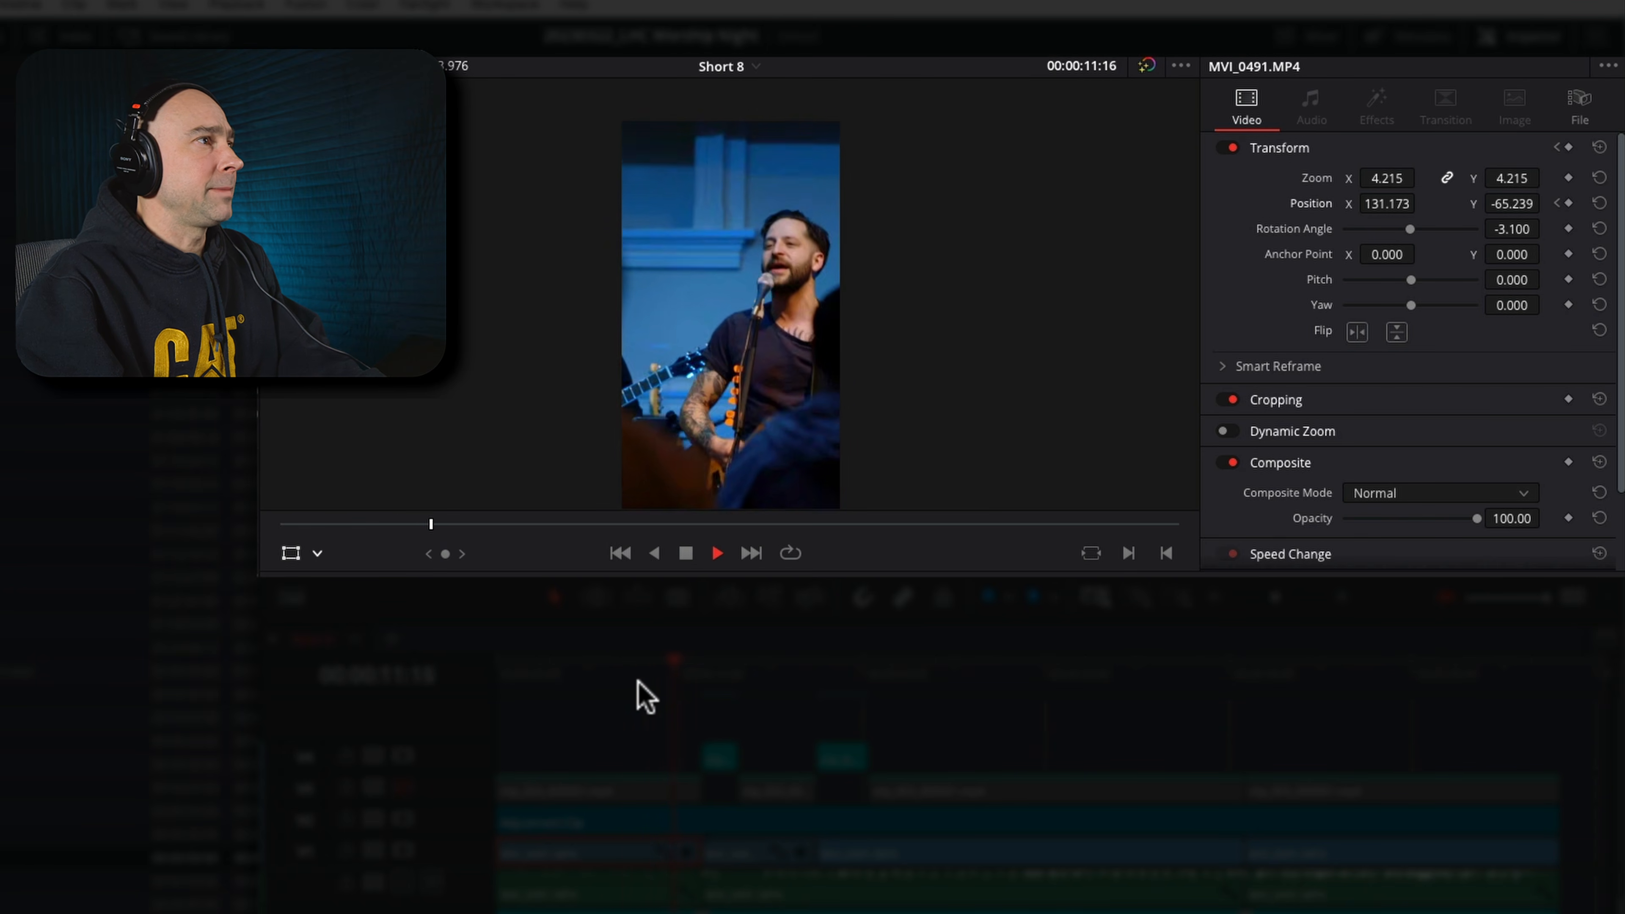
Stop playback at 00:00:10:12 and keyframe the clip's X position to -200.827 to recentre the singer
click(630, 692)
key(space)
key(space)
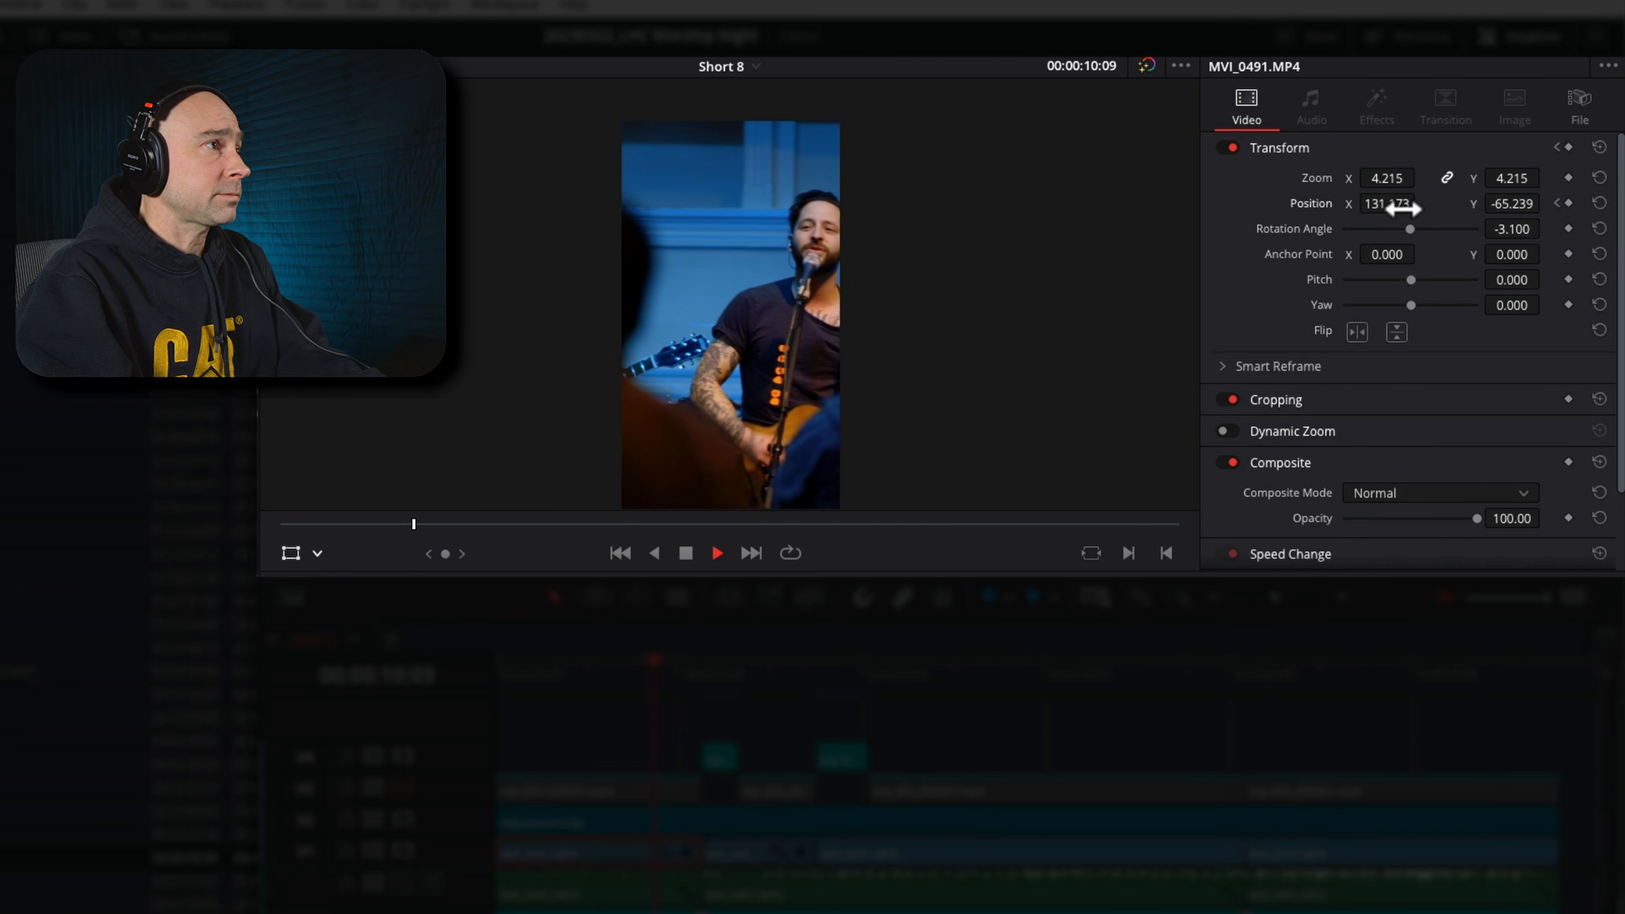
drag(1372, 205, 1056, 218)
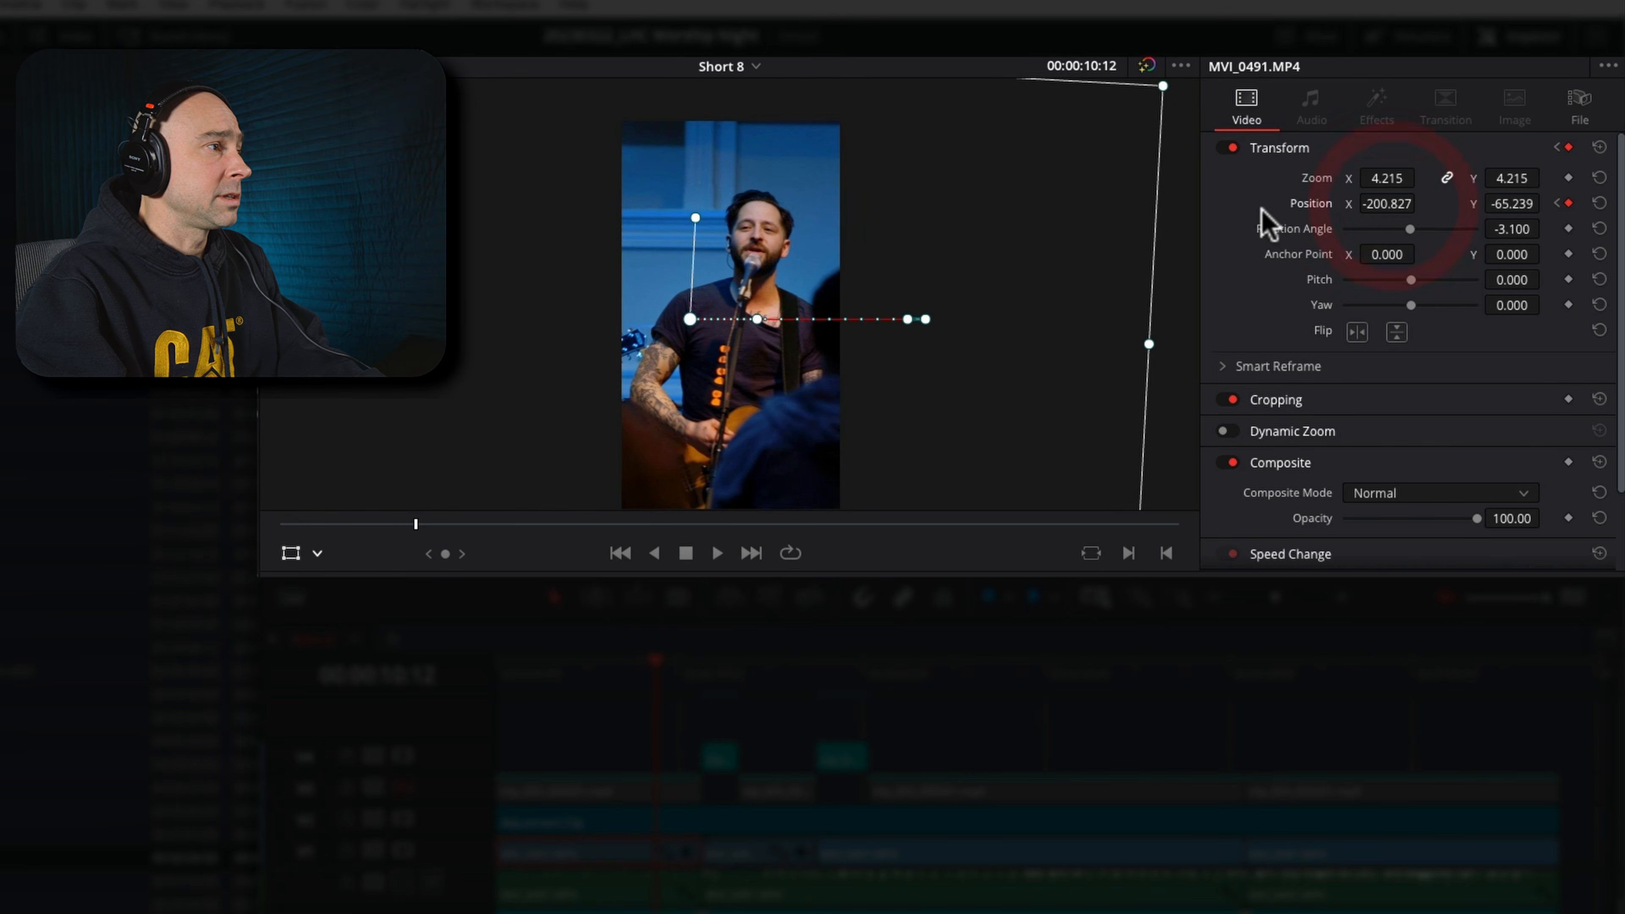
Play the reframed end of the first clip through the cut, and move to the wide shot at 00:00:14:15
click(605, 659)
key(space)
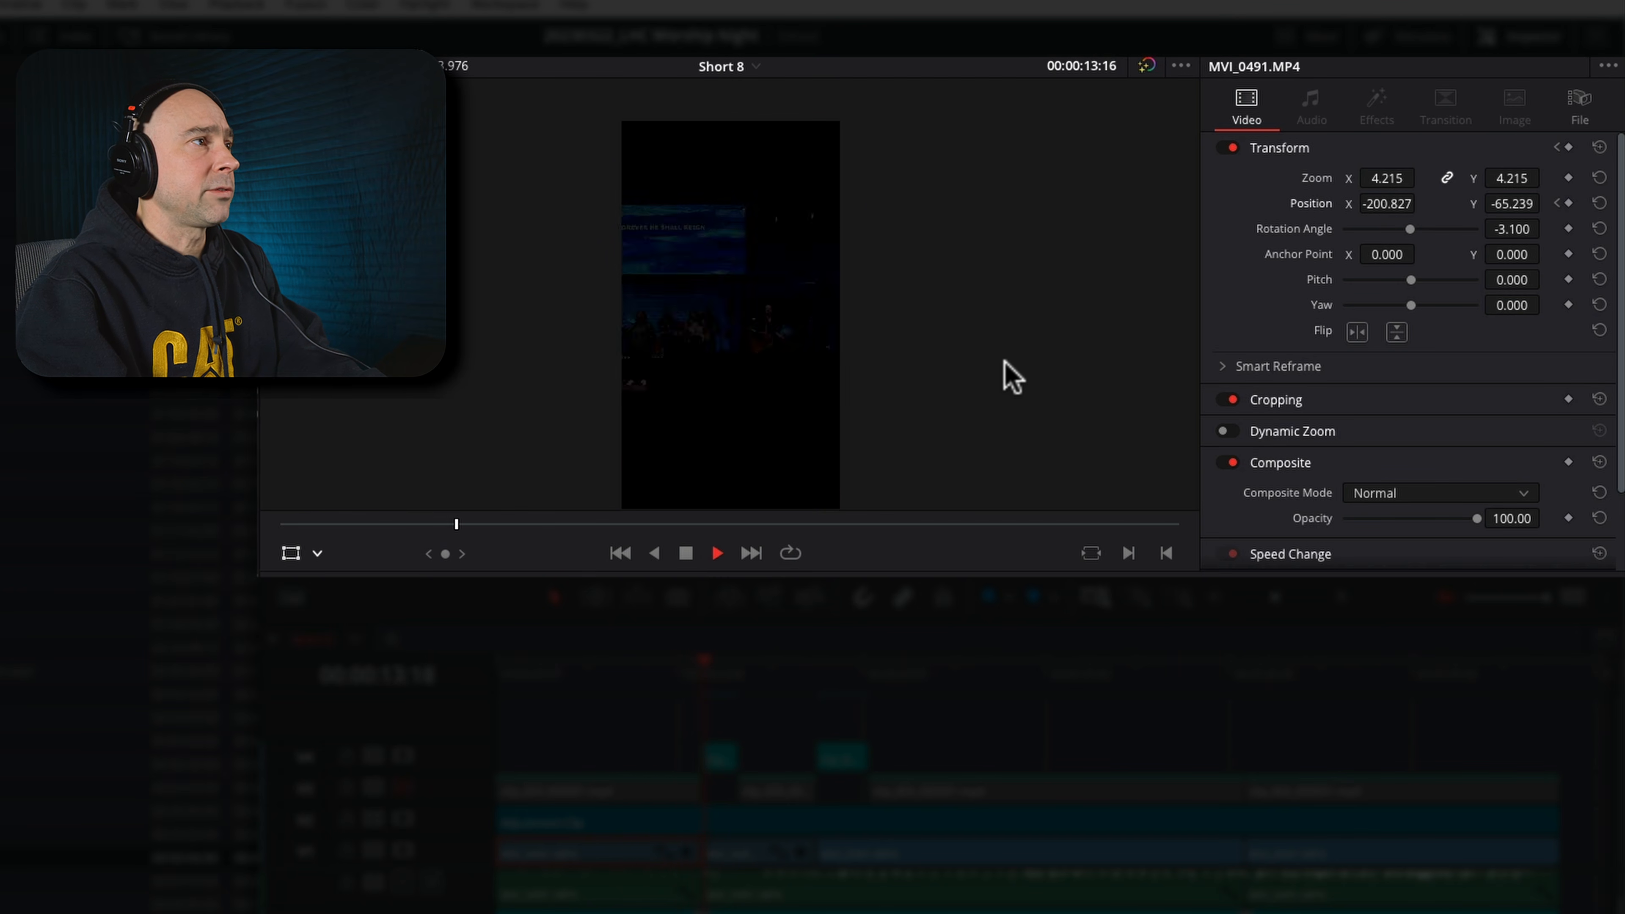
key(space)
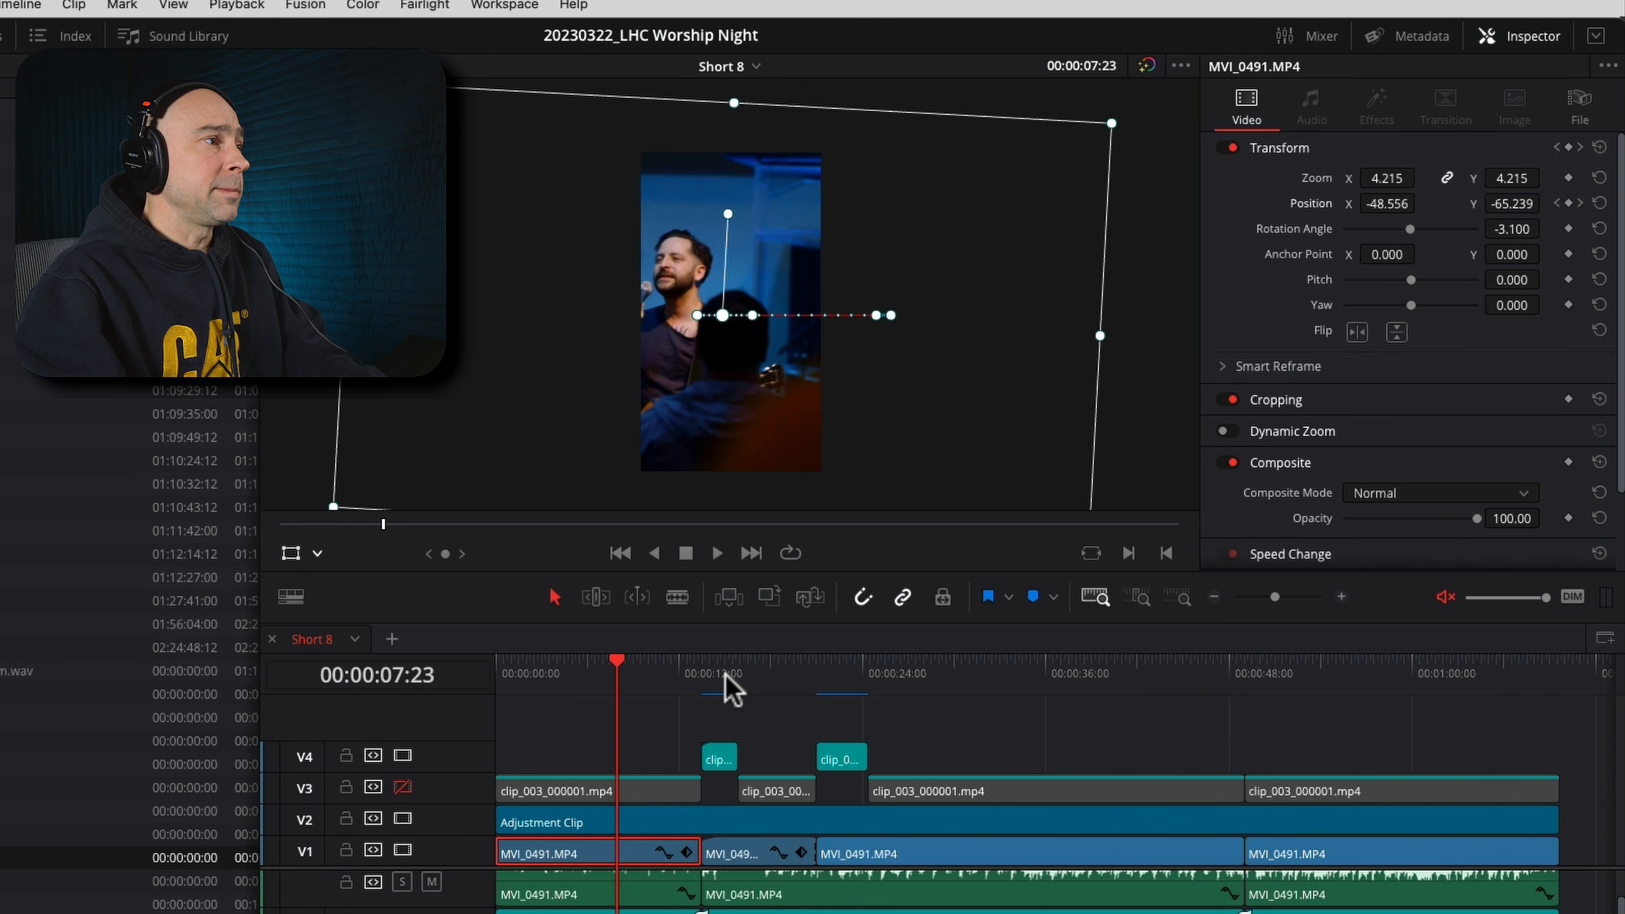
drag(716, 672, 712, 672)
key(space)
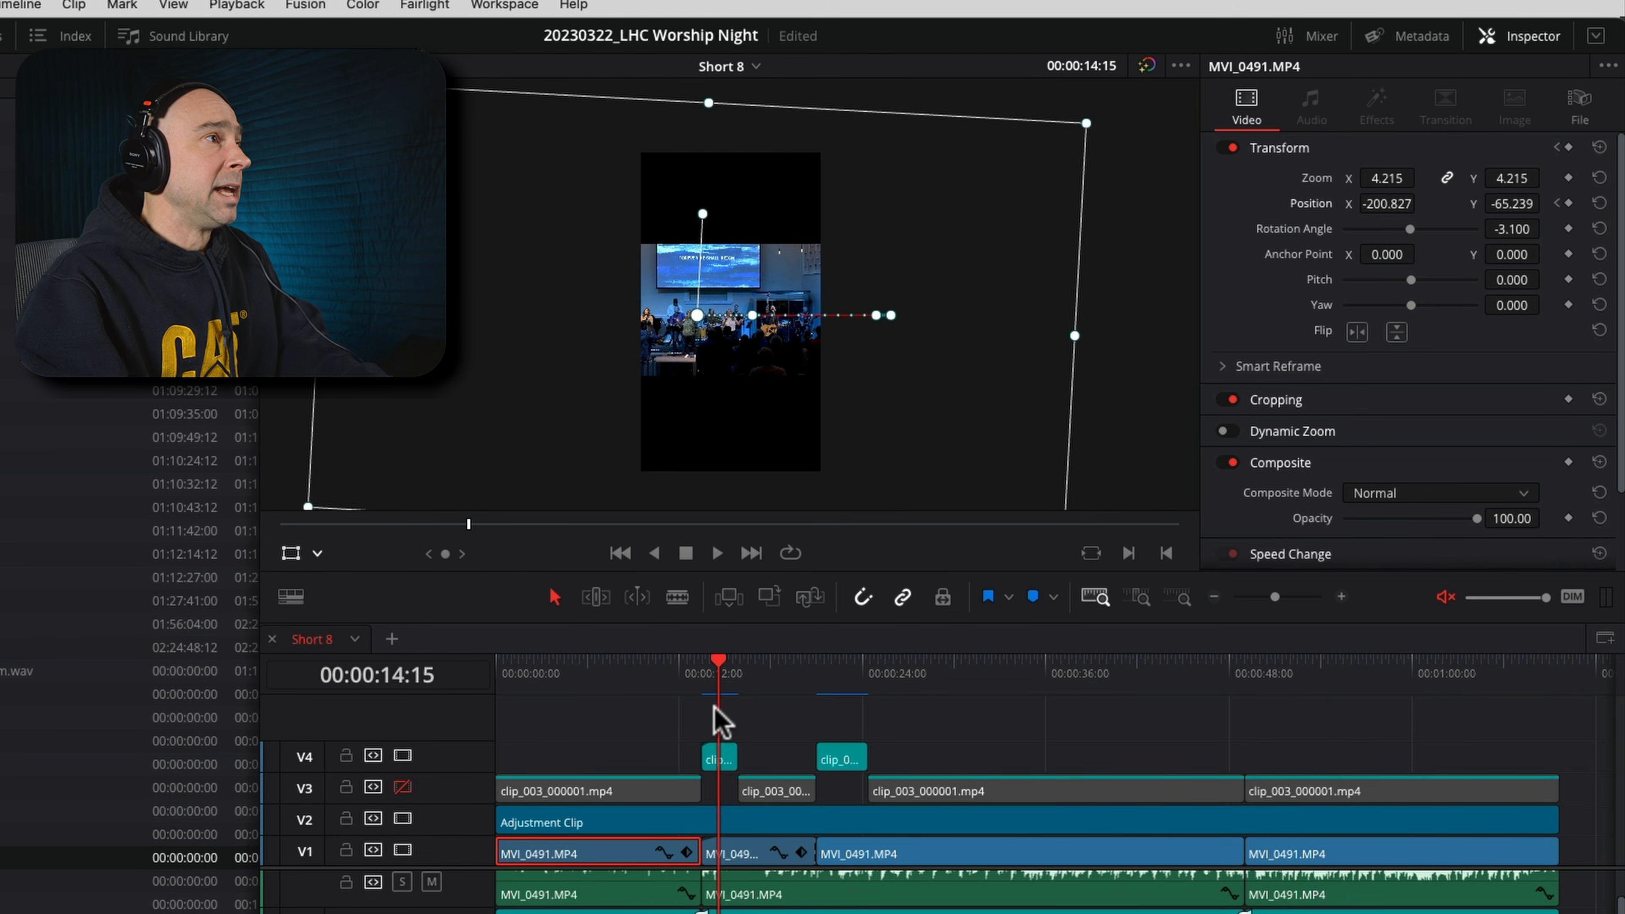
Hide the on-screen transform controls for the V4 wide shot and reset its zoom to 1.000 in an enlarged viewer
scroll(807, 281, up, 2)
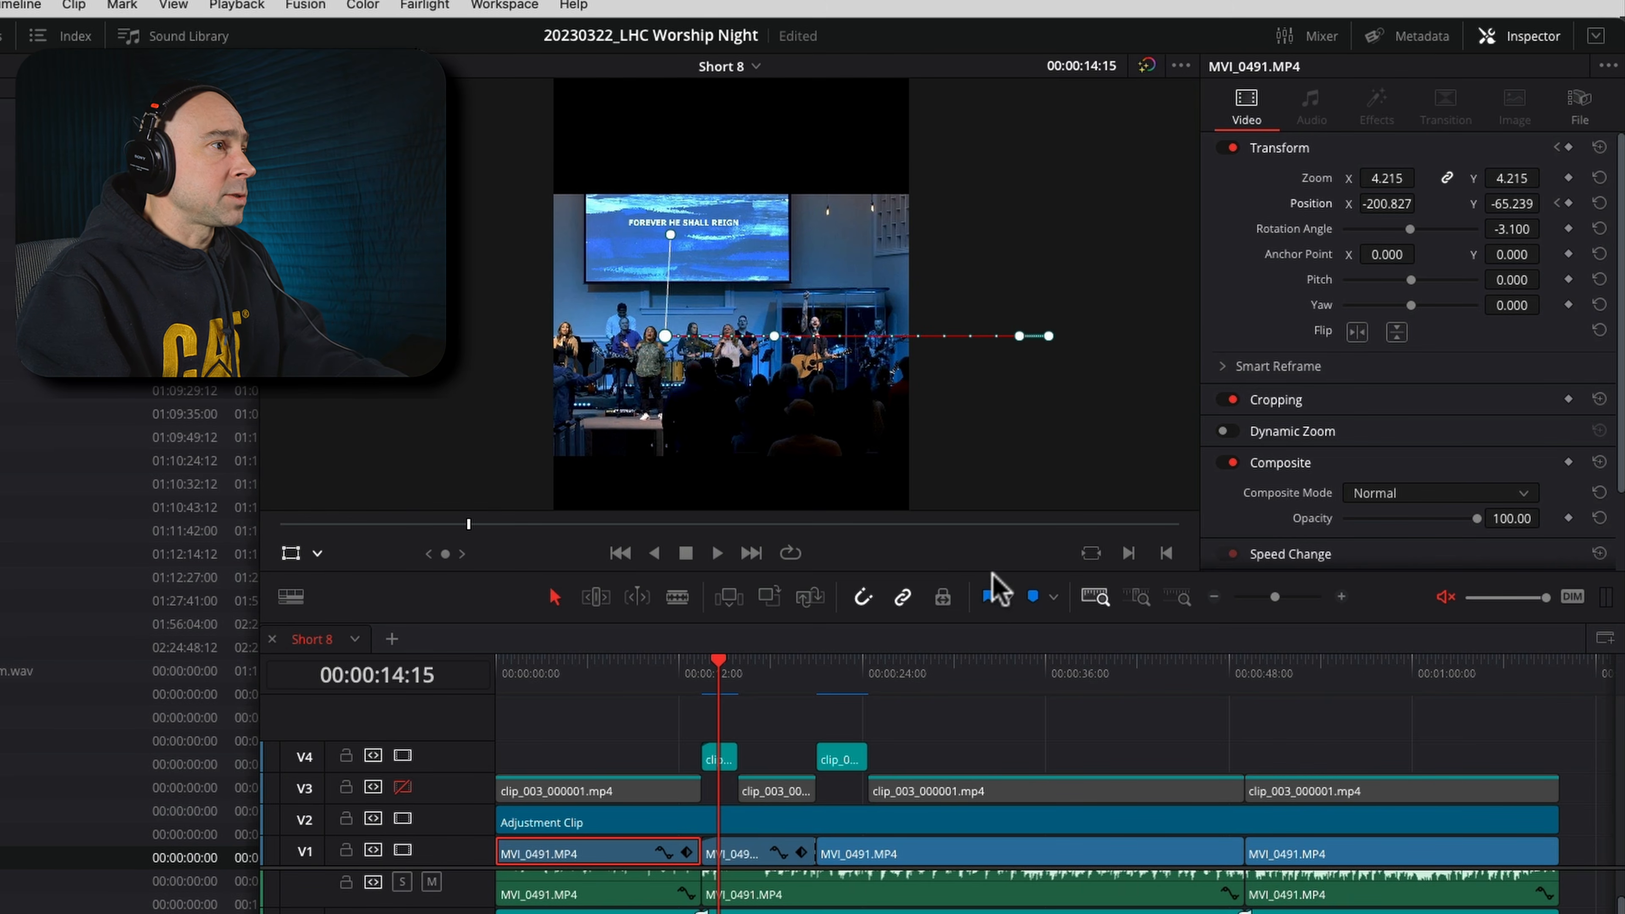
drag(992, 569, 995, 698)
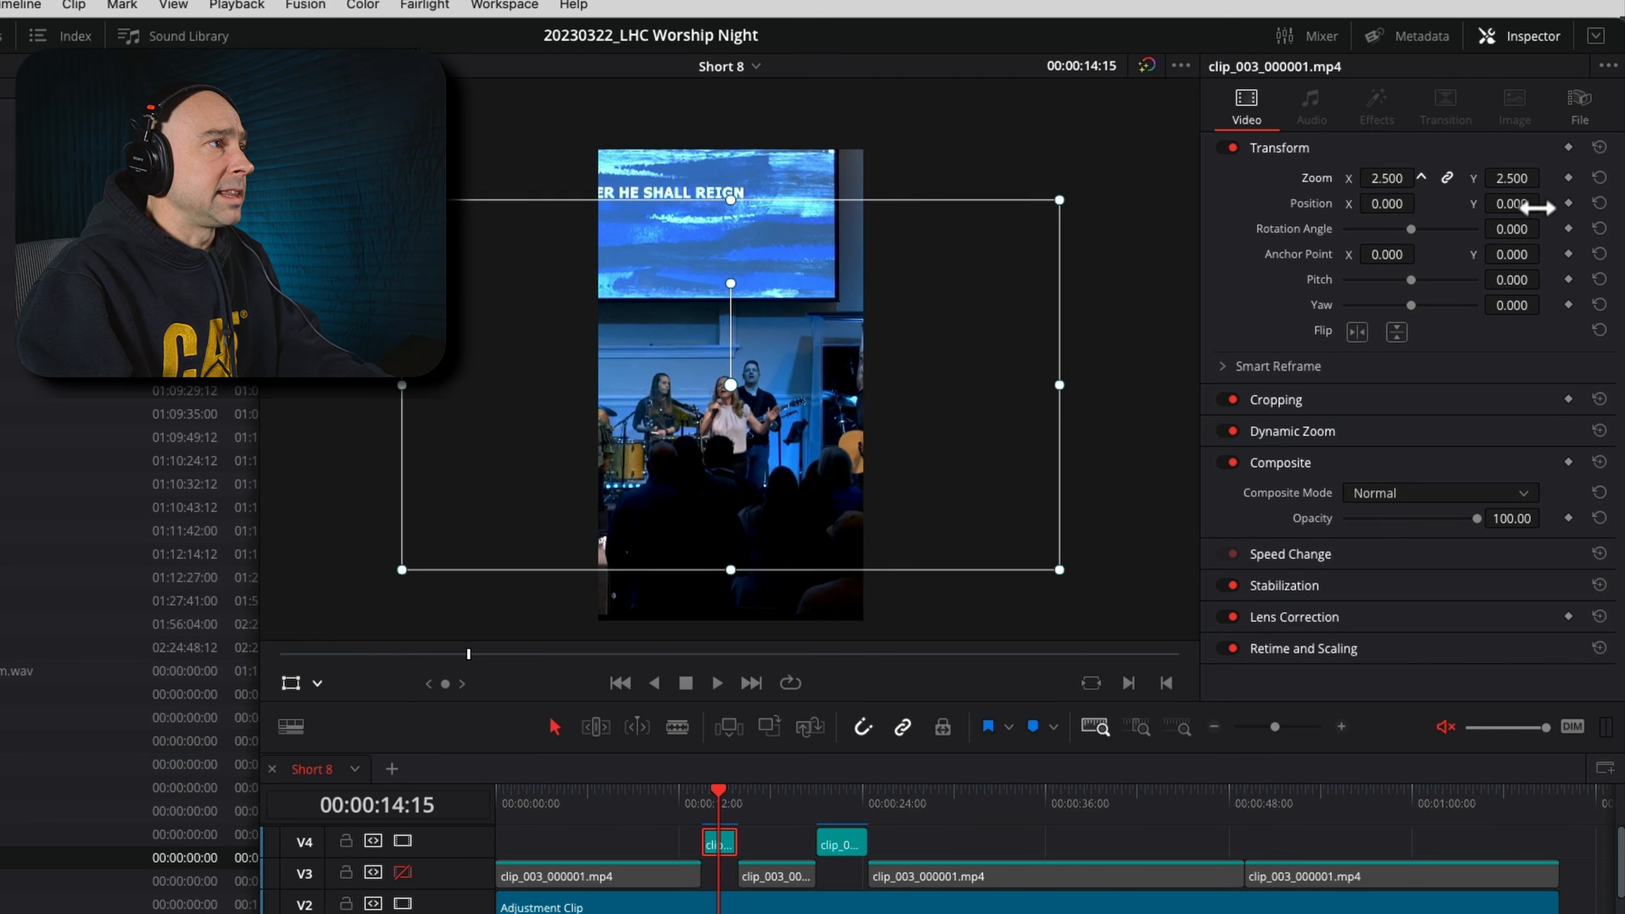
click(1386, 181)
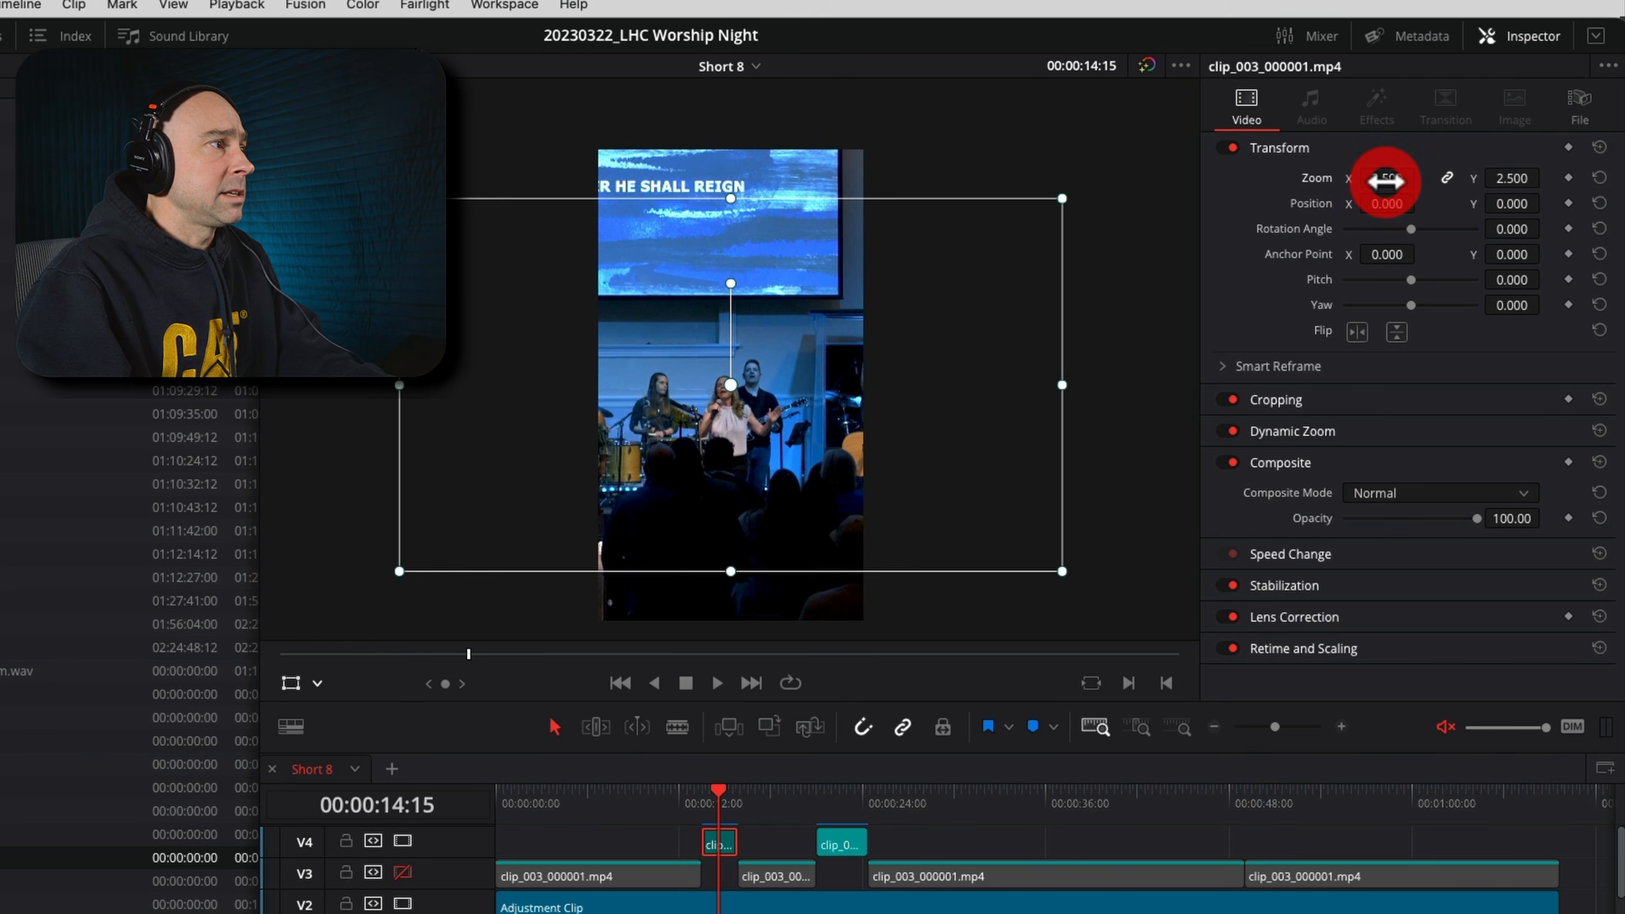
click(290, 683)
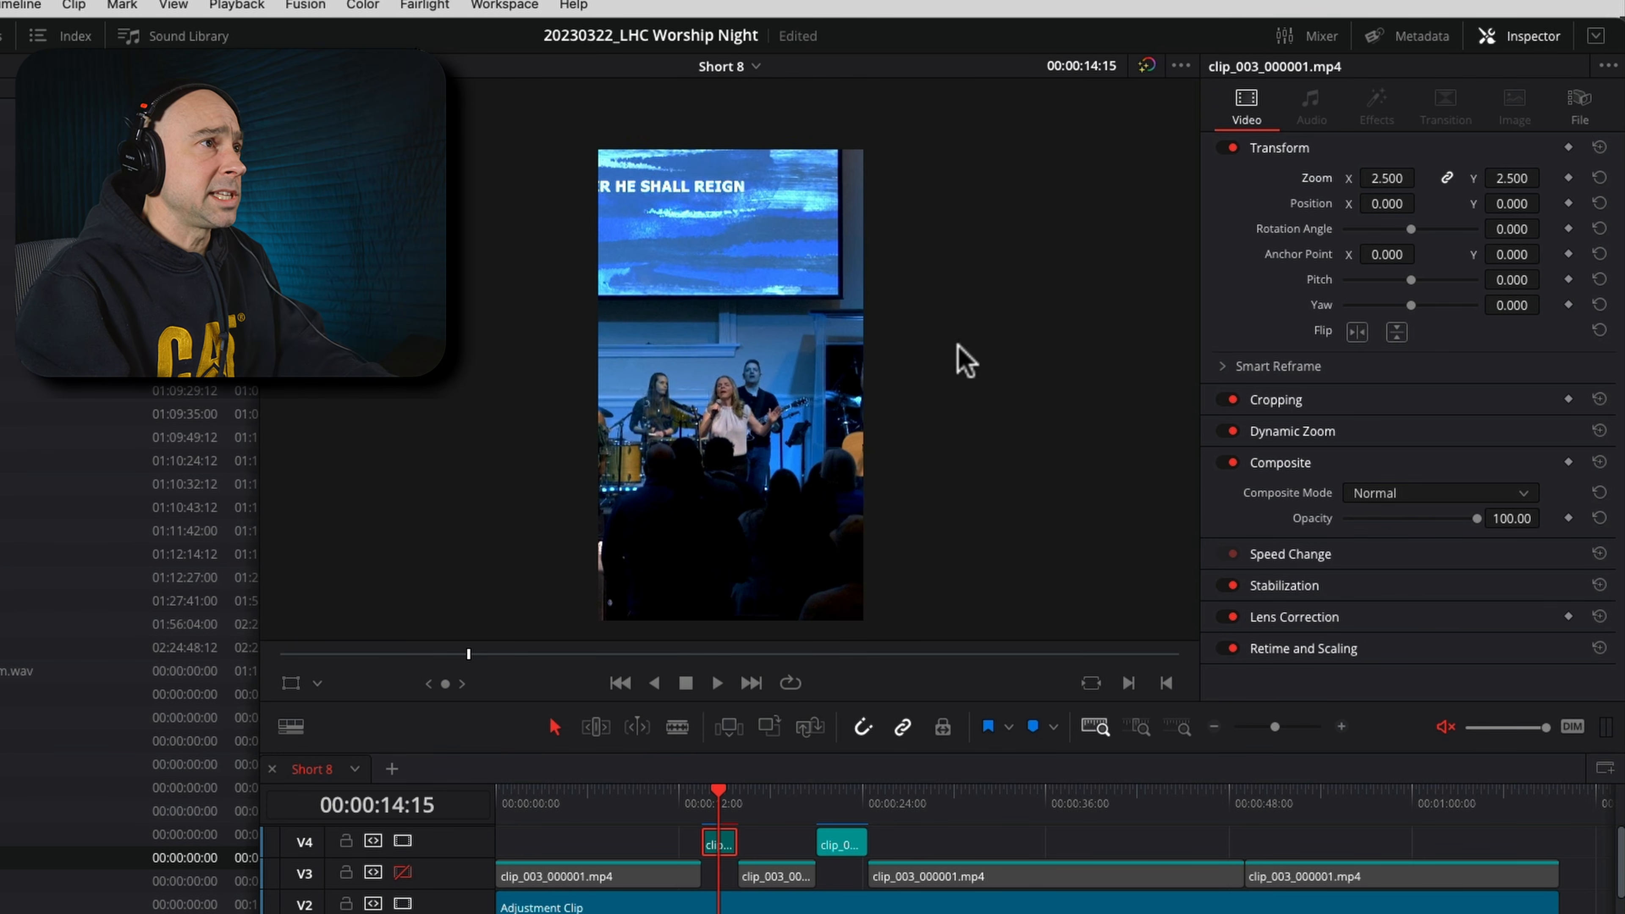
double_click(1323, 183)
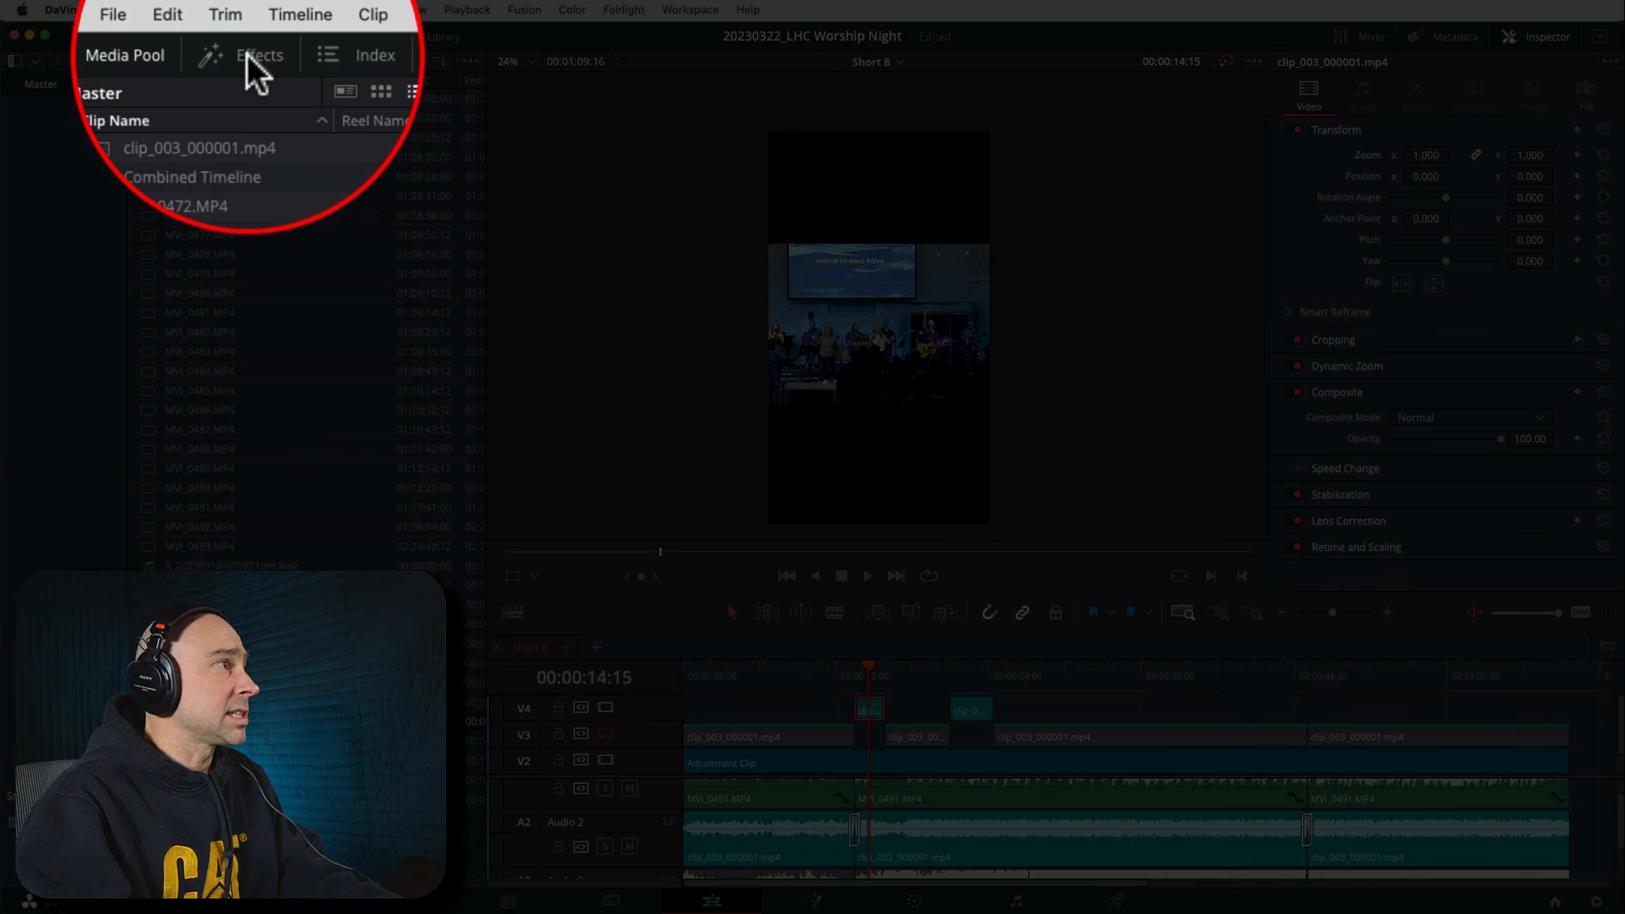
Apply the Open FX Blanking Fill effect to the V4 wide shot at 00:00:14:15
click(246, 37)
click(160, 43)
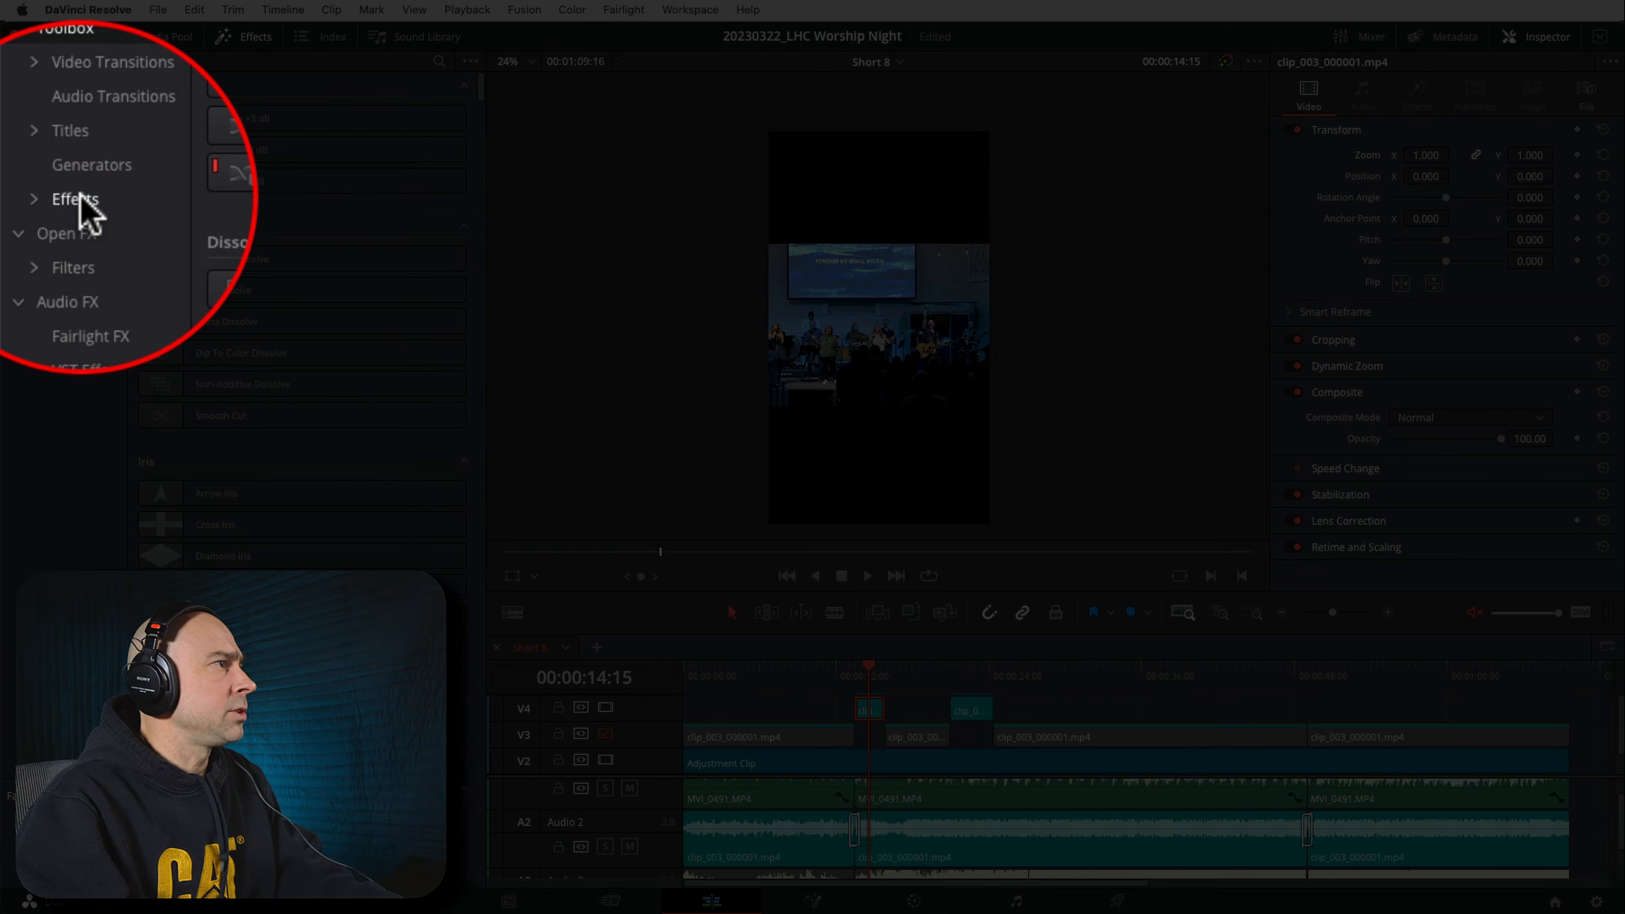
click(50, 198)
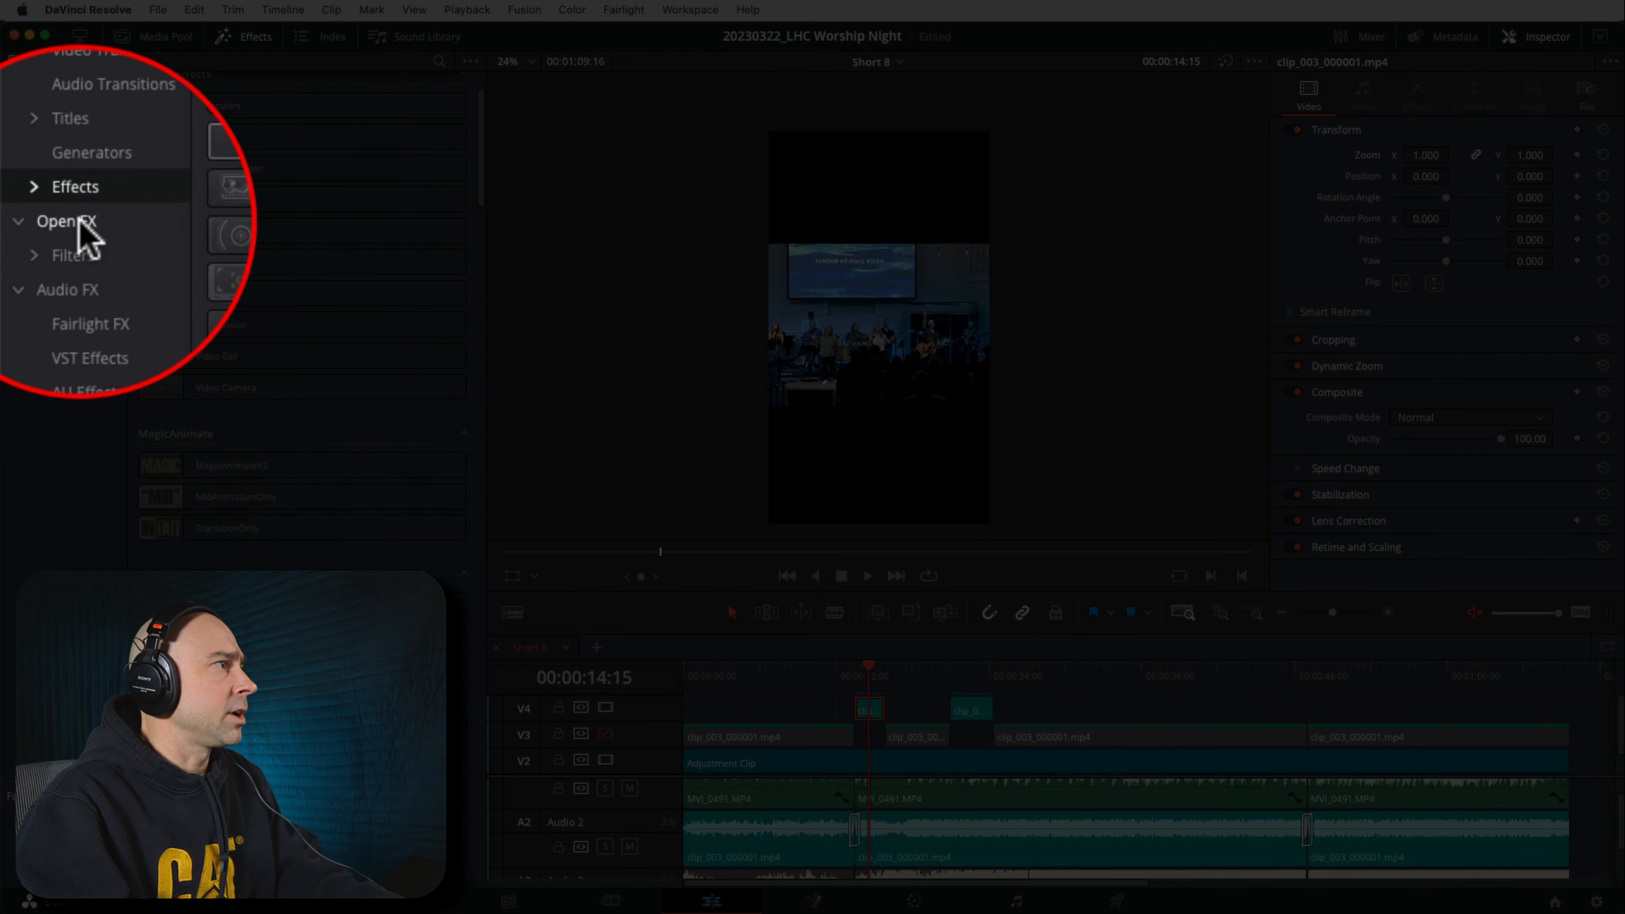
click(78, 221)
scroll(254, 435, down, 10)
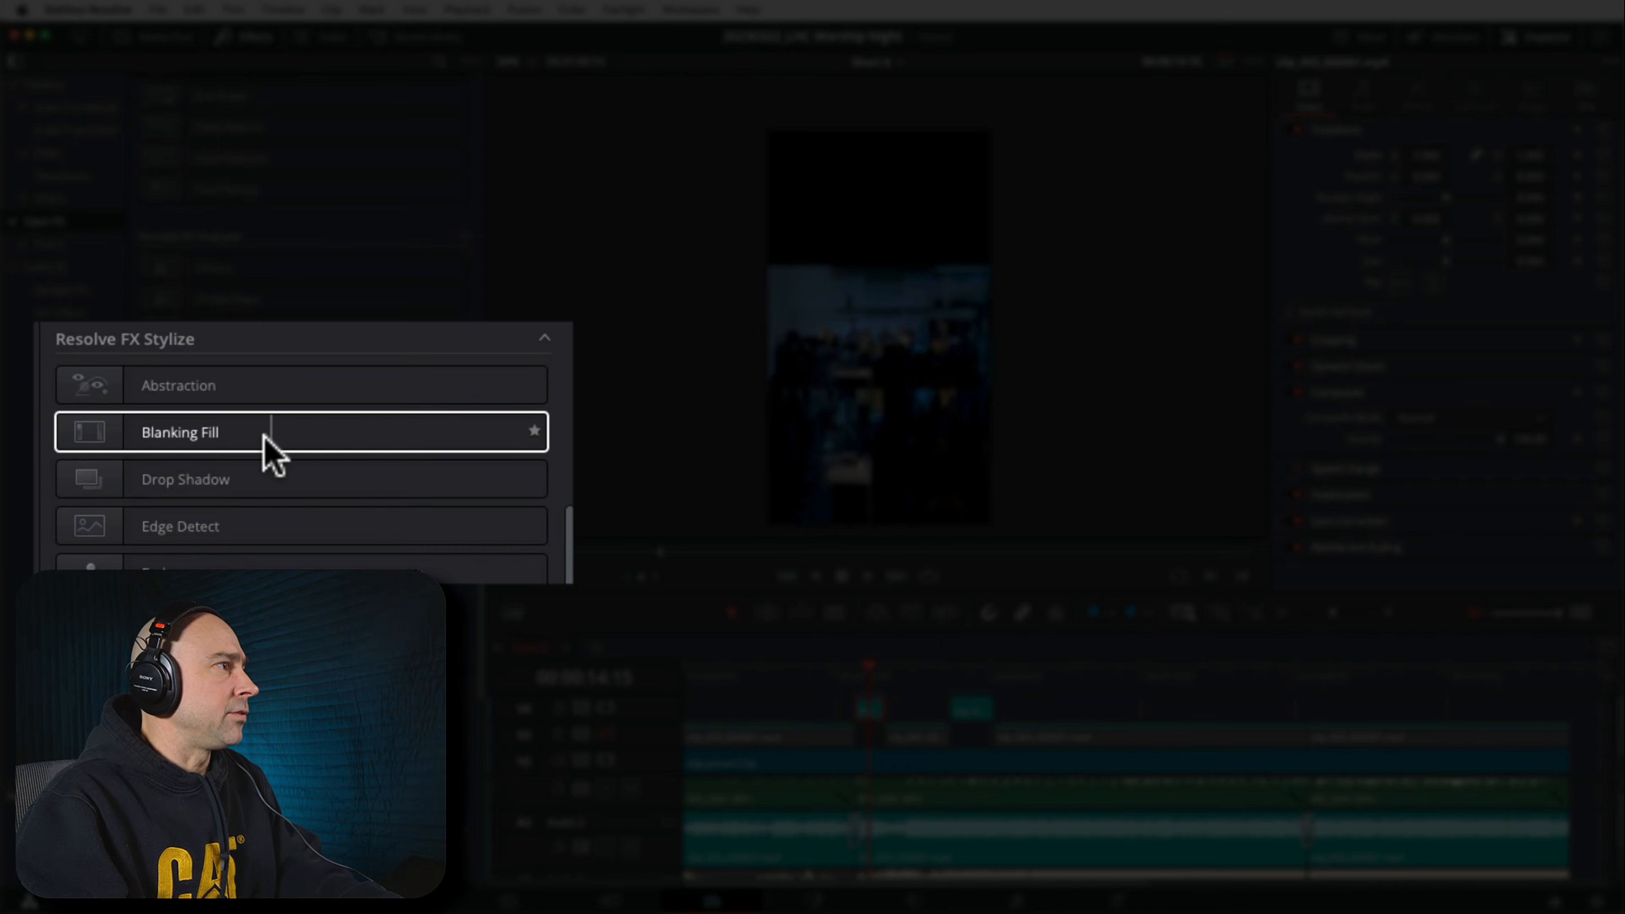
drag(256, 441, 871, 714)
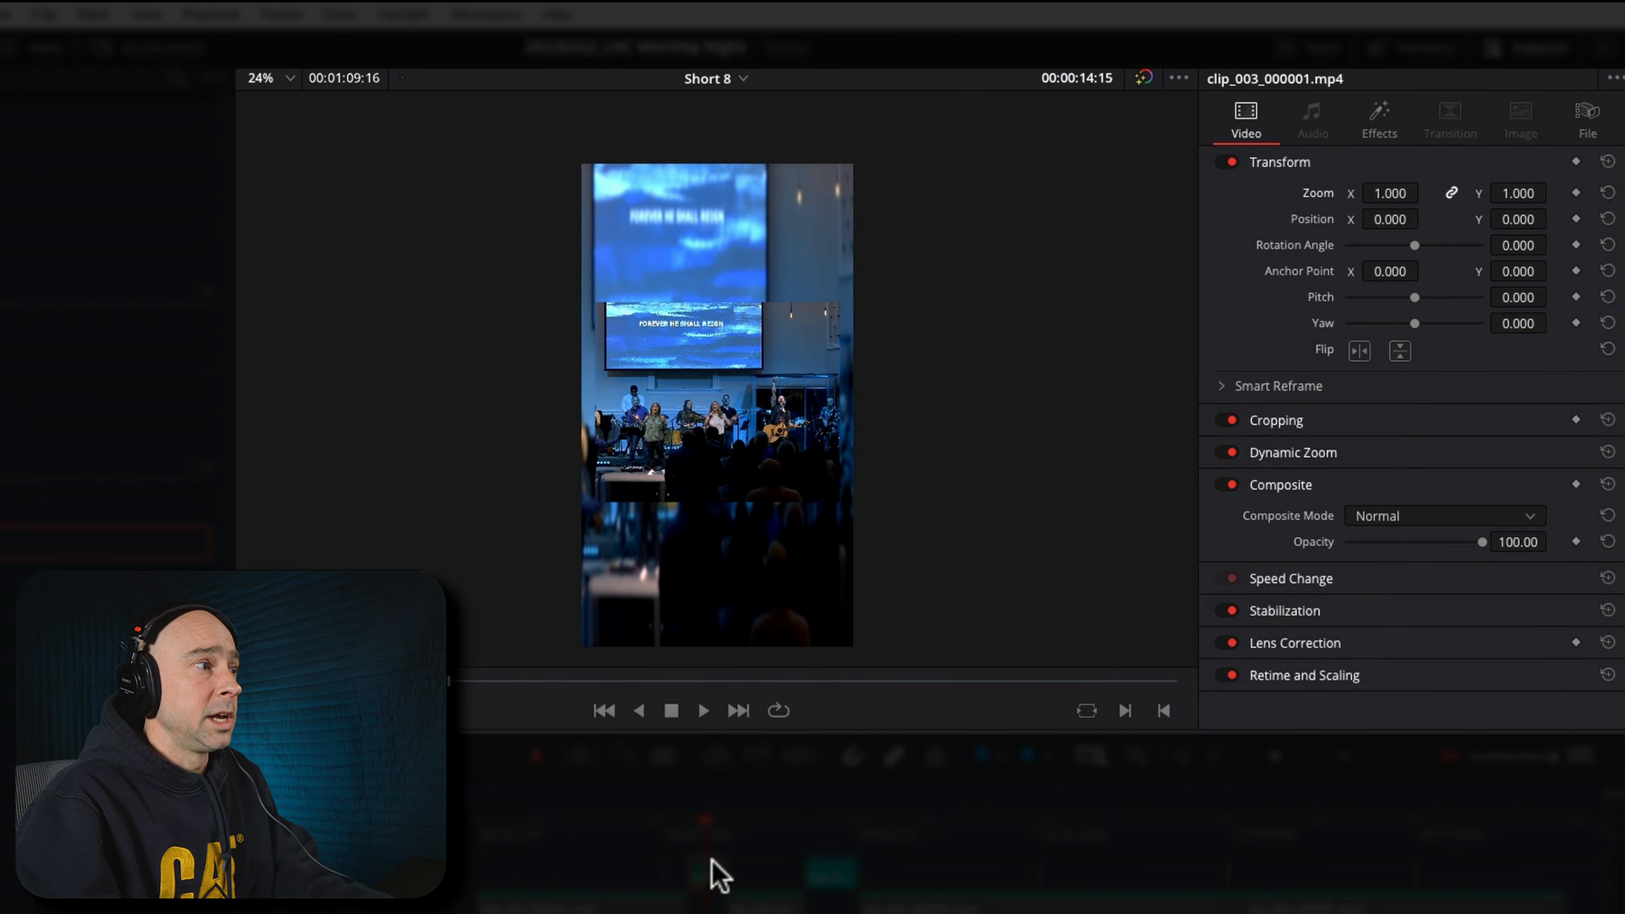
Set the Blanking Fill effect's Zoom Mode to Zoom To Timeline
click(1371, 122)
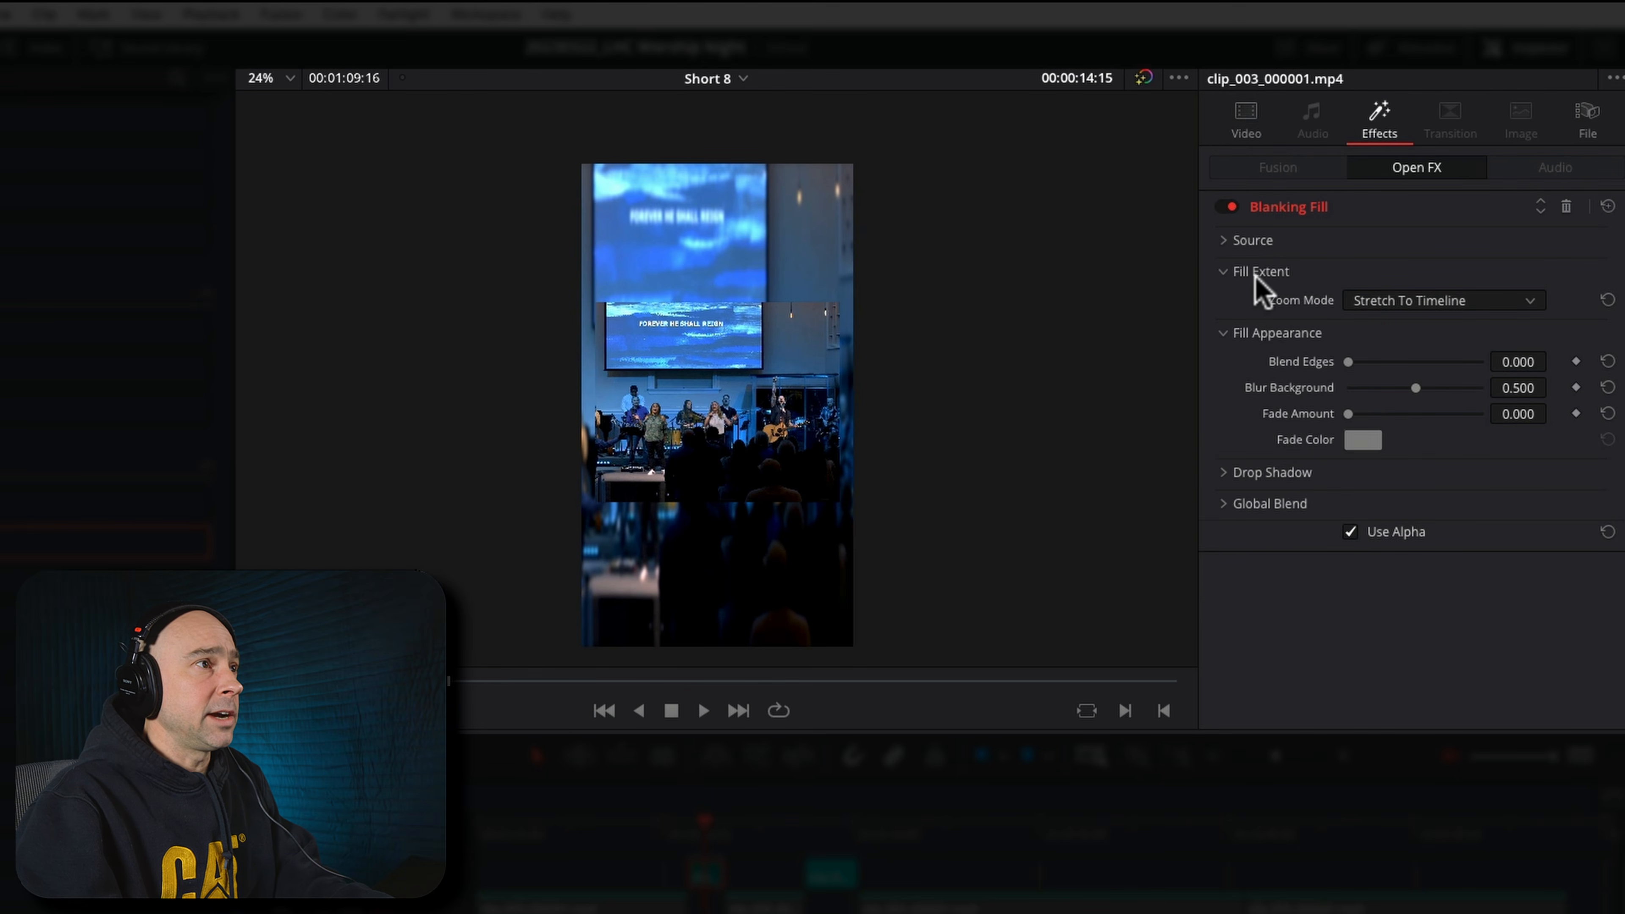
click(1362, 311)
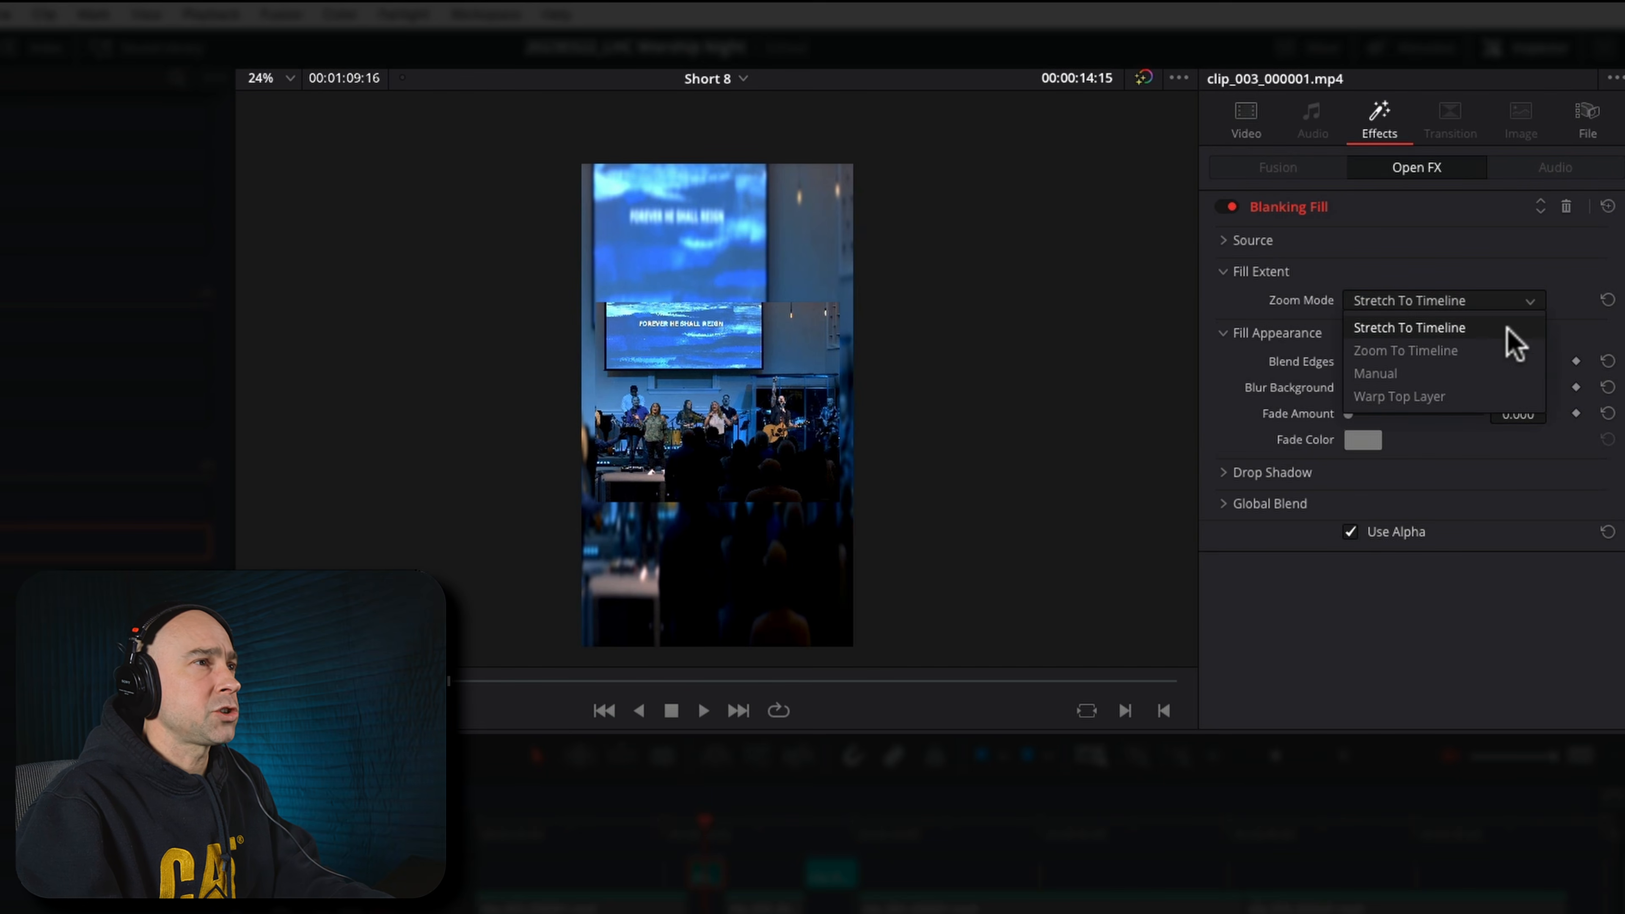
click(1460, 349)
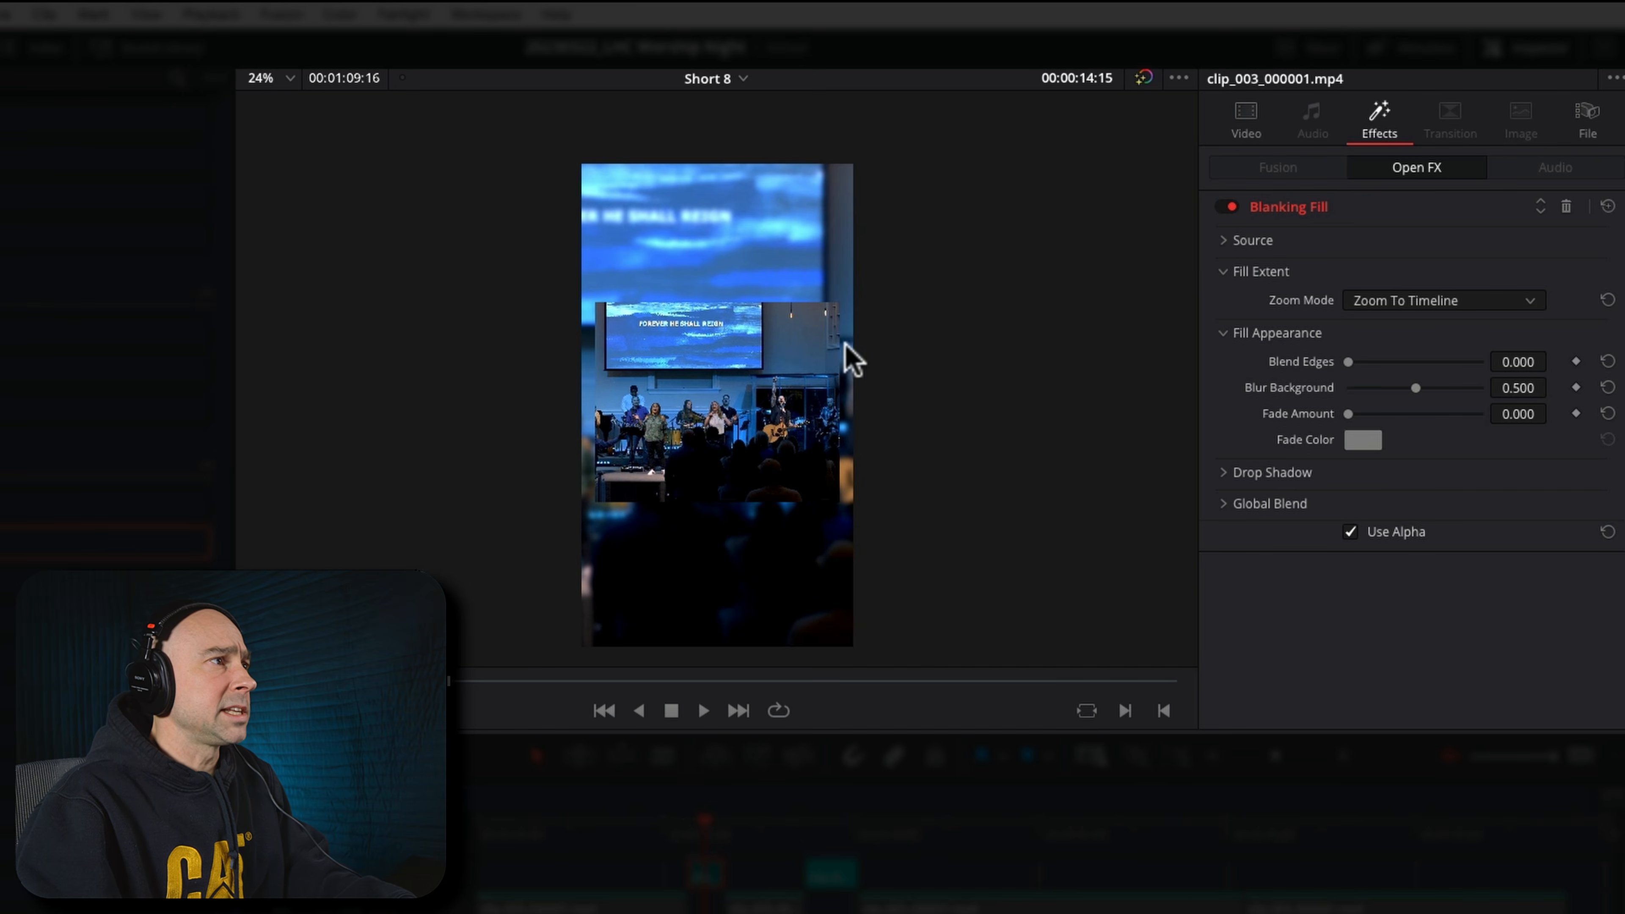
Set the Blanking Fill source's Crop Left and Crop Right to 0.000 so the shot spans the frame's full width
scroll(848, 394, up, 5)
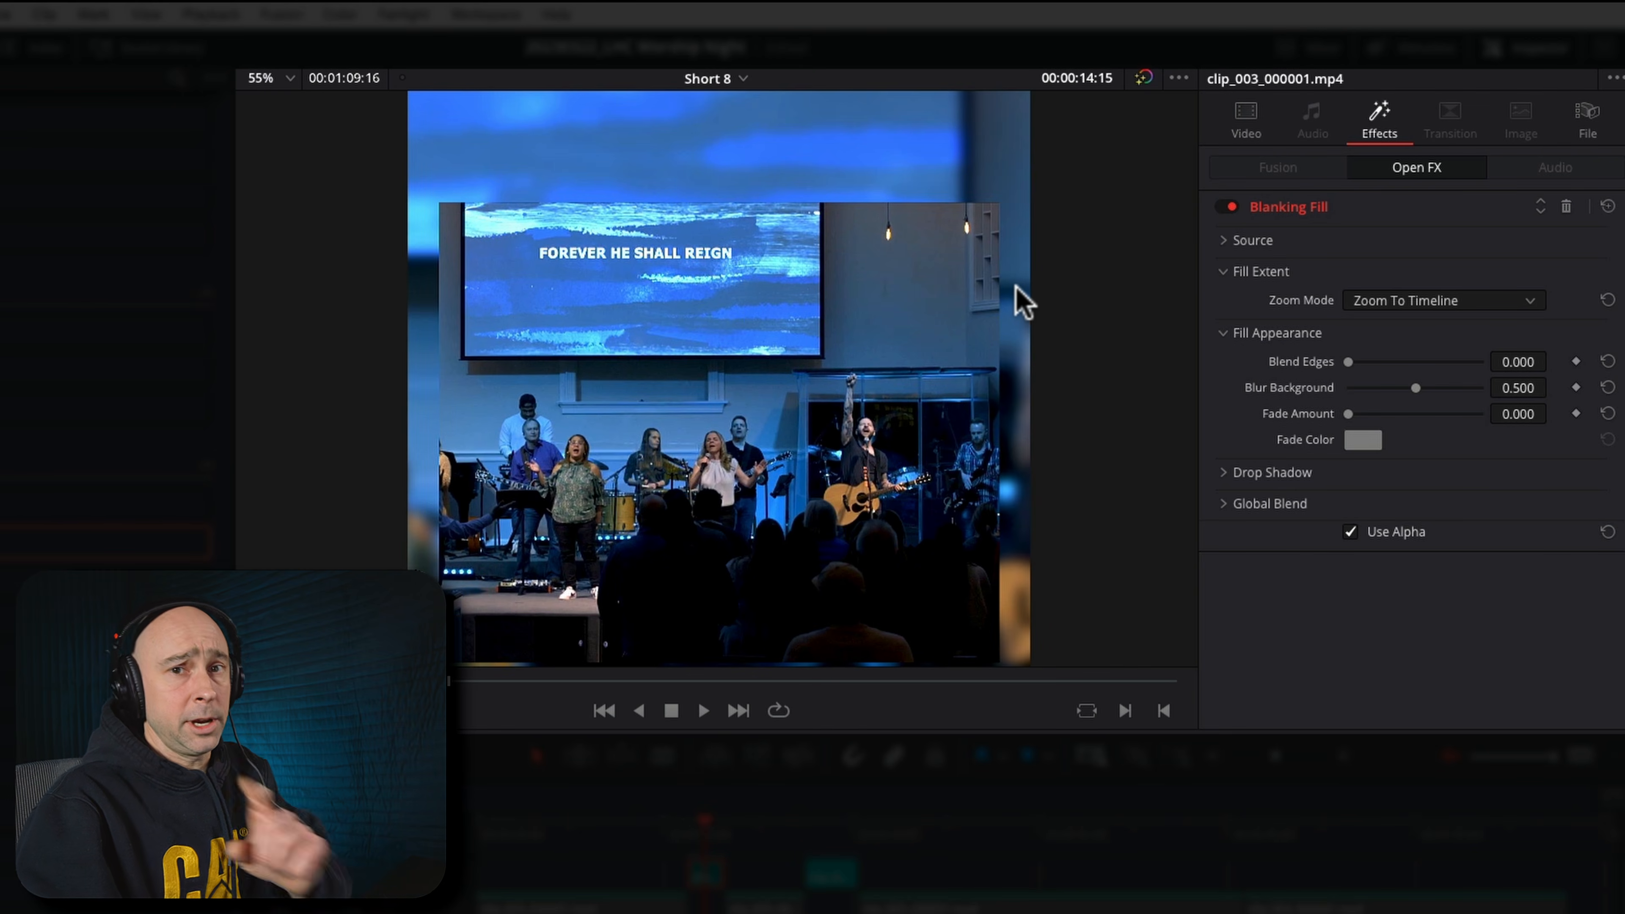
click(1225, 241)
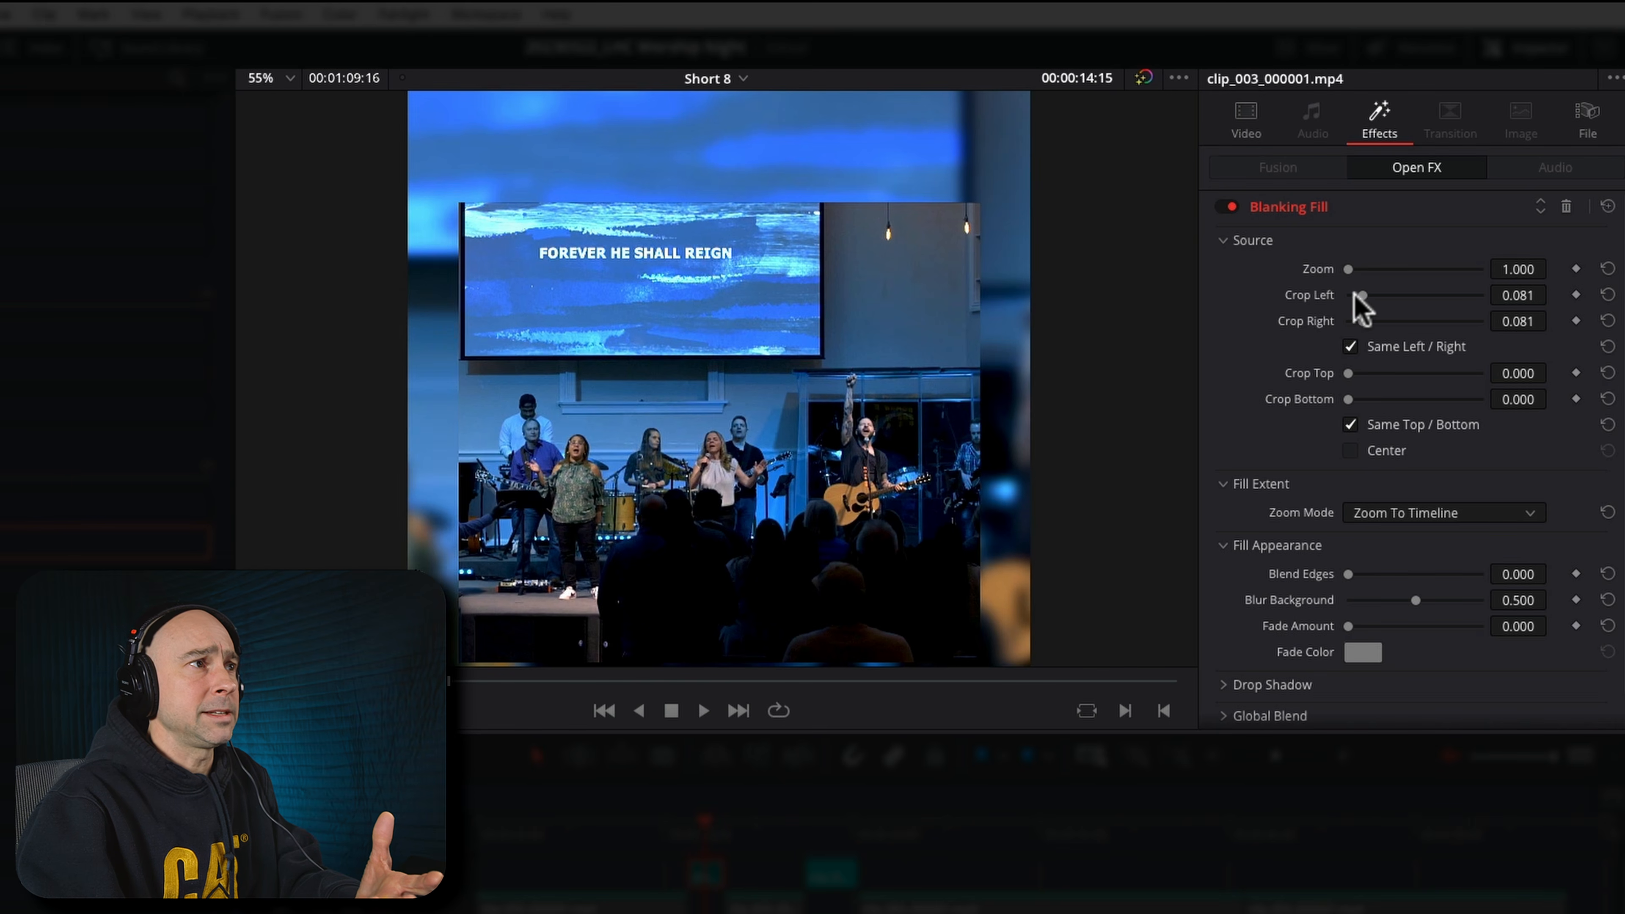
double_click(1307, 296)
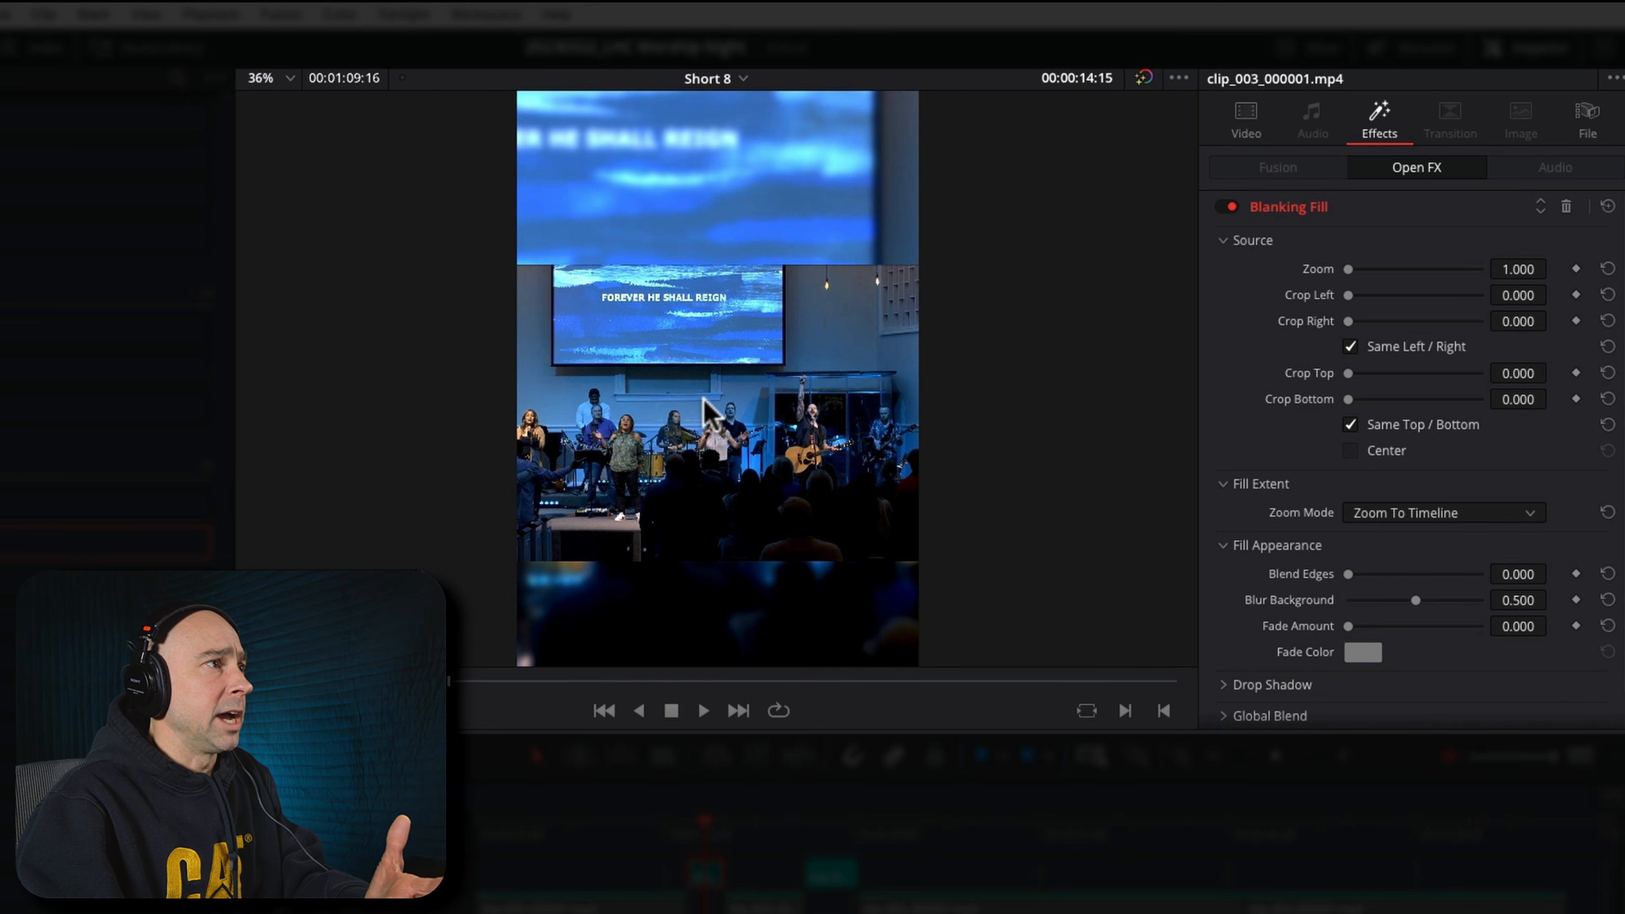
scroll(762, 398, down, 2)
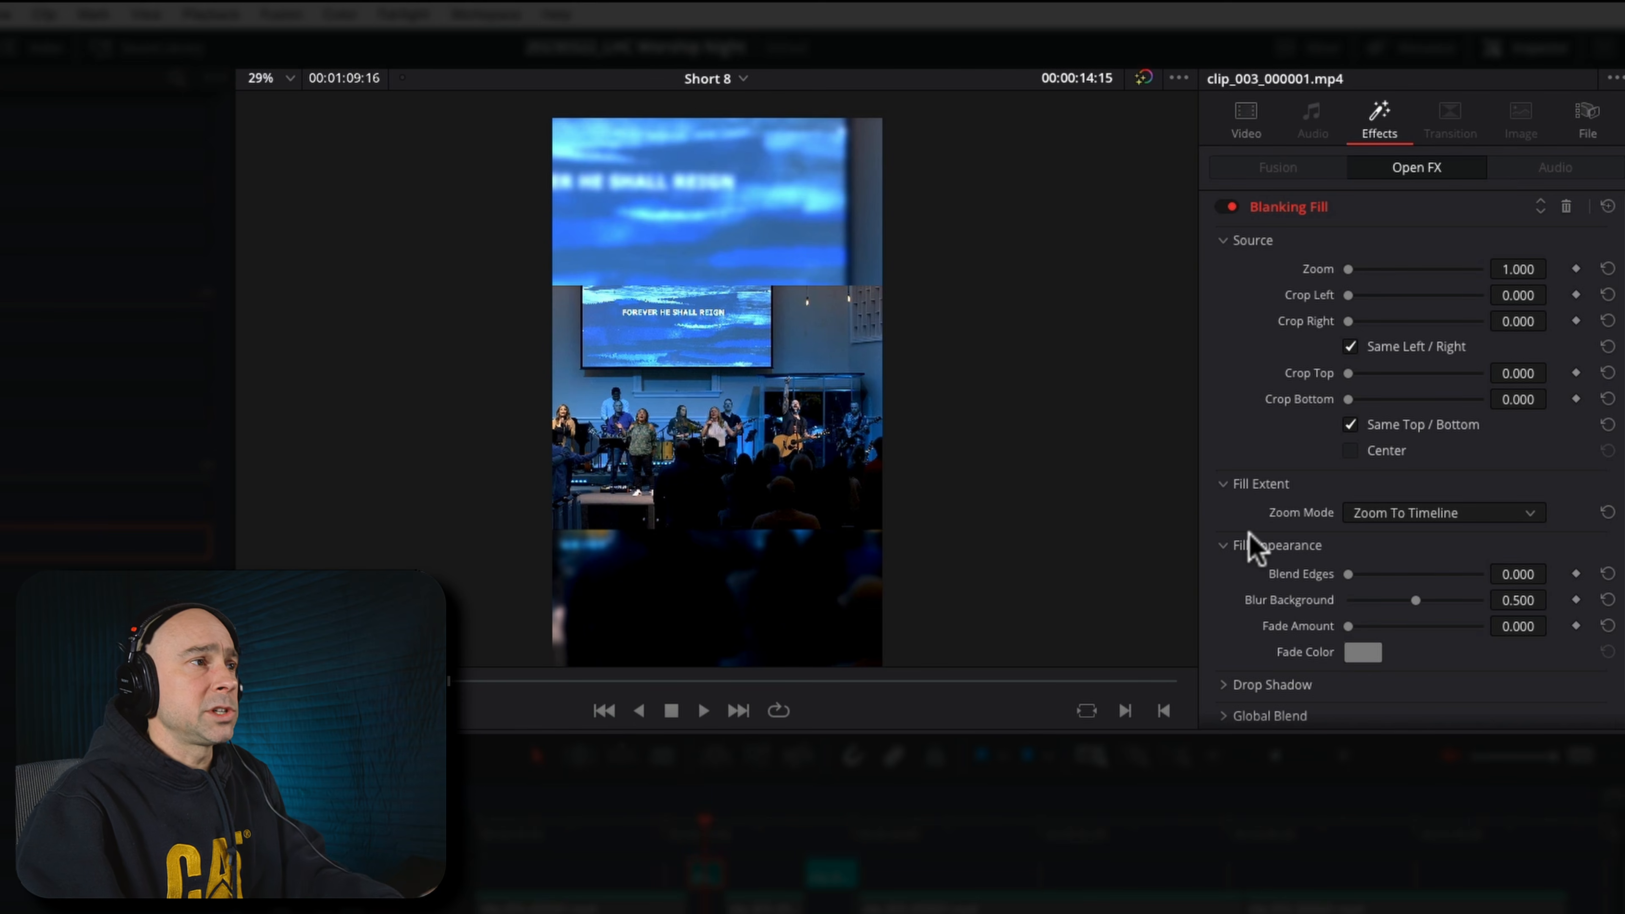
Set the fill's Fade Color to black, Fade Amount to 0.287 and Blur Background to 0.589
drag(1353, 624, 1386, 624)
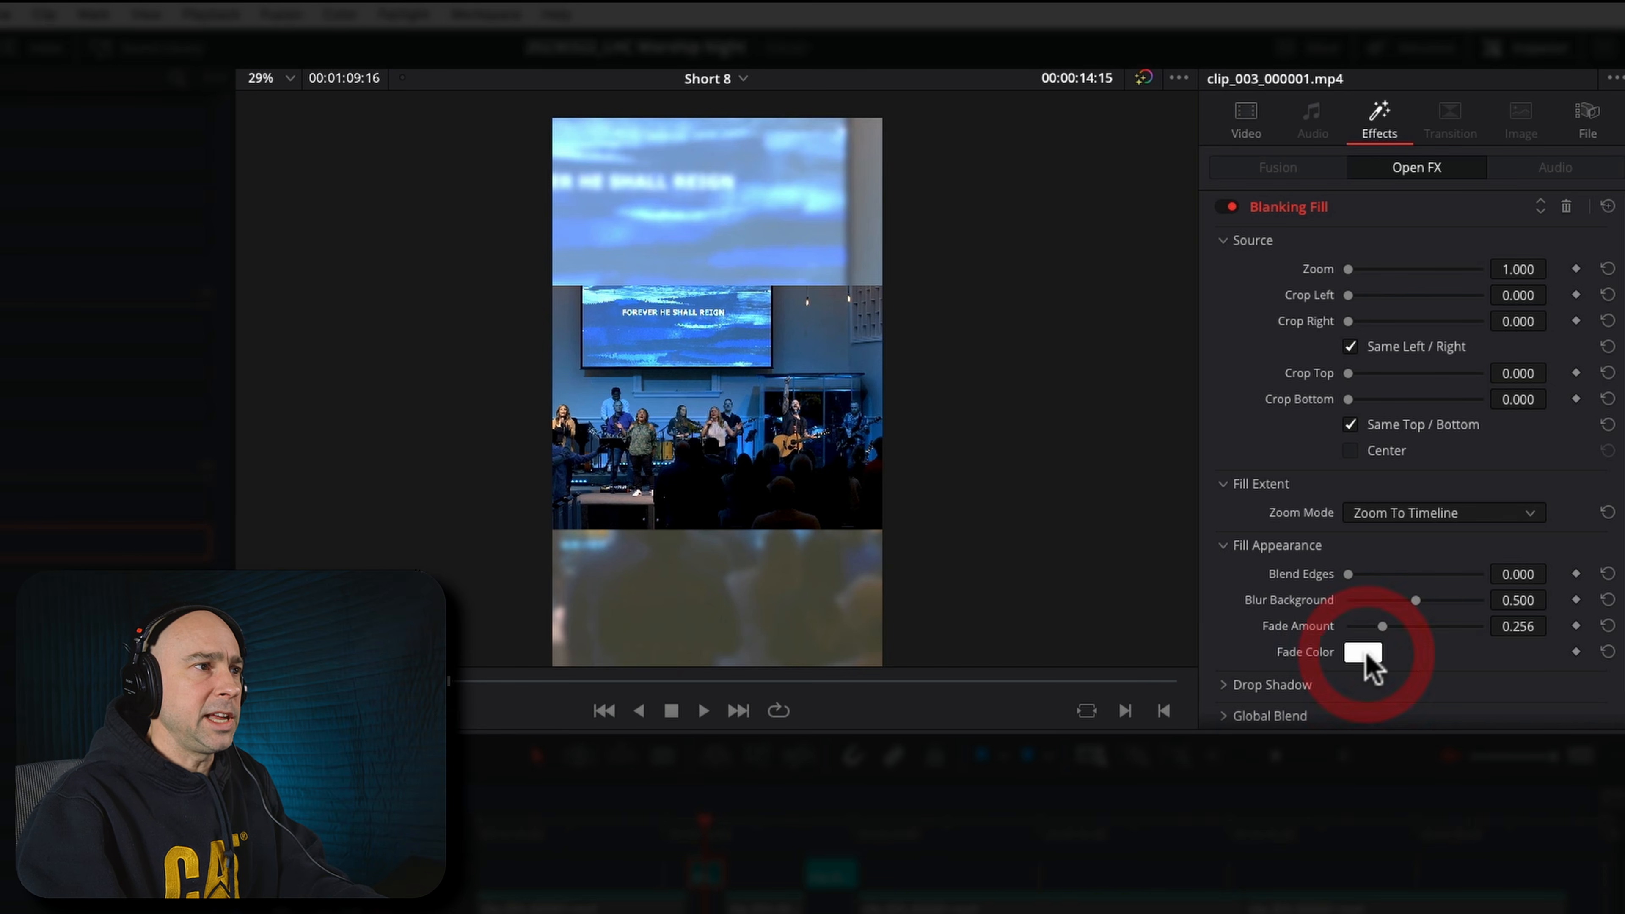
drag(1622, 235, 1238, 234)
click(1304, 538)
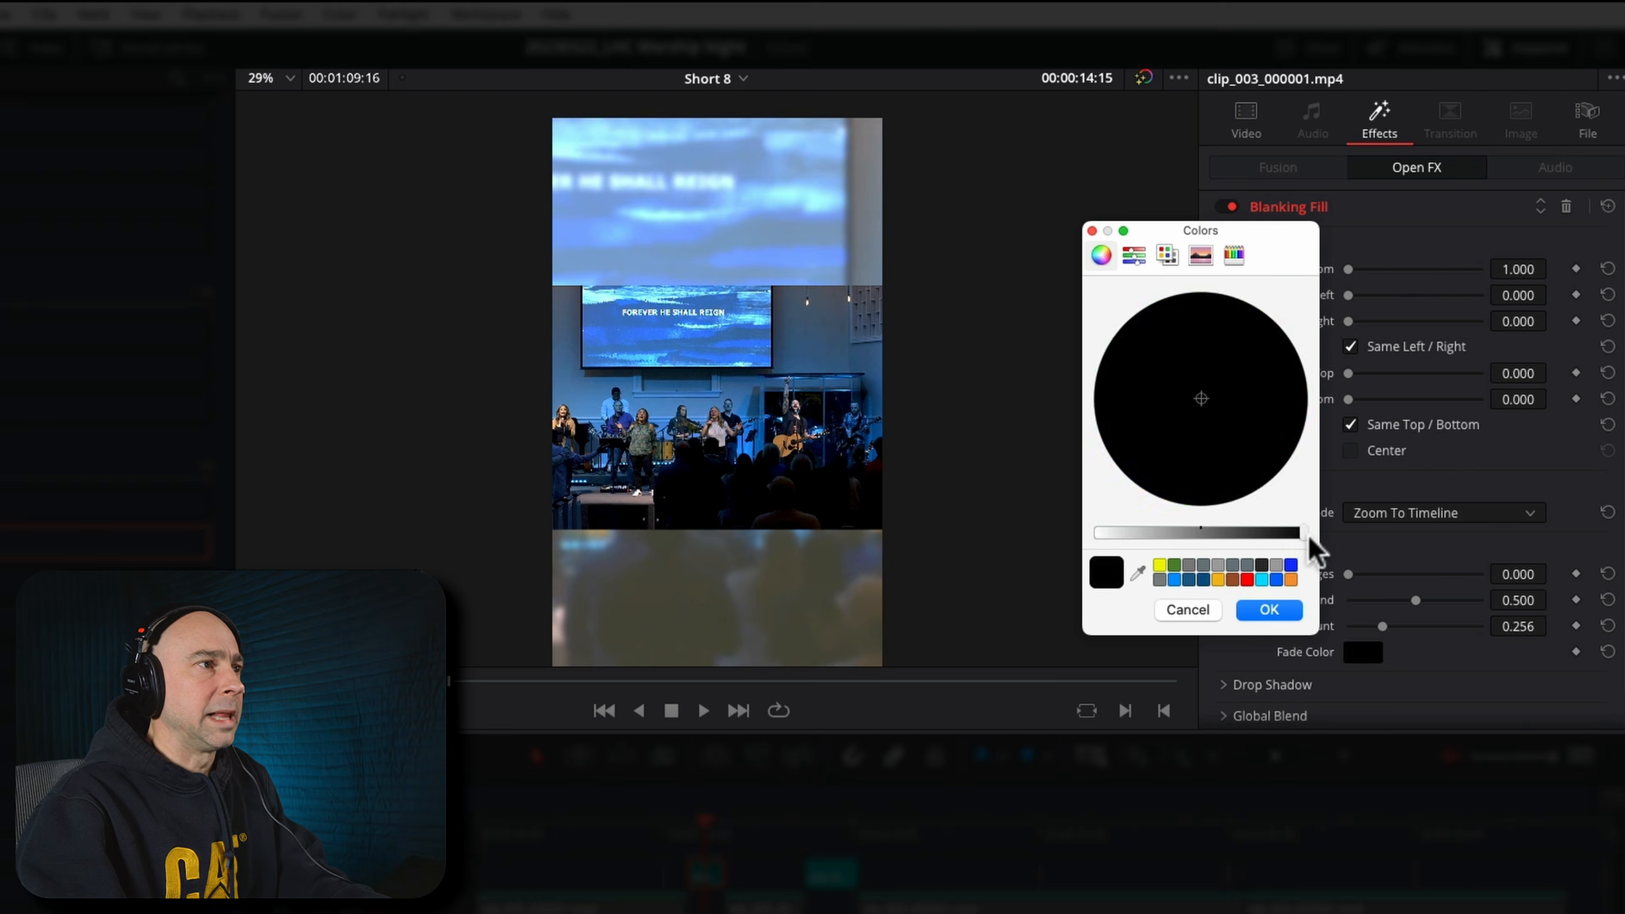
click(1269, 610)
drag(1383, 626, 1429, 633)
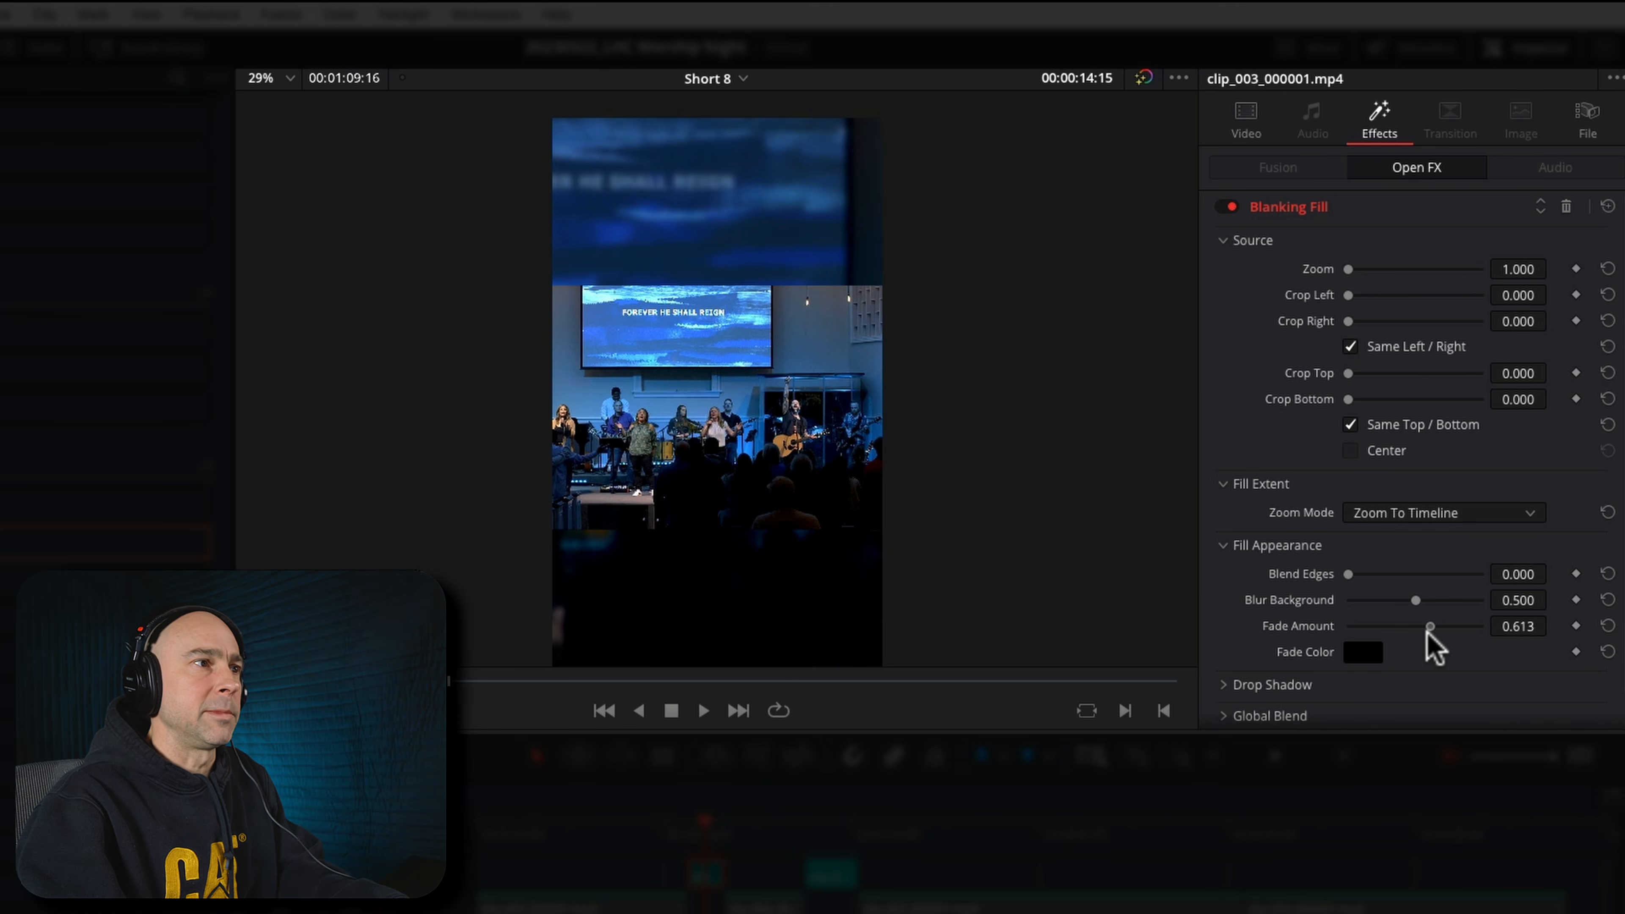
mouse_move(1427, 627)
mouse_down()
mouse_move(1384, 628)
mouse_move(1399, 600)
mouse_move(1360, 609)
mouse_move(1421, 609)
mouse_up()
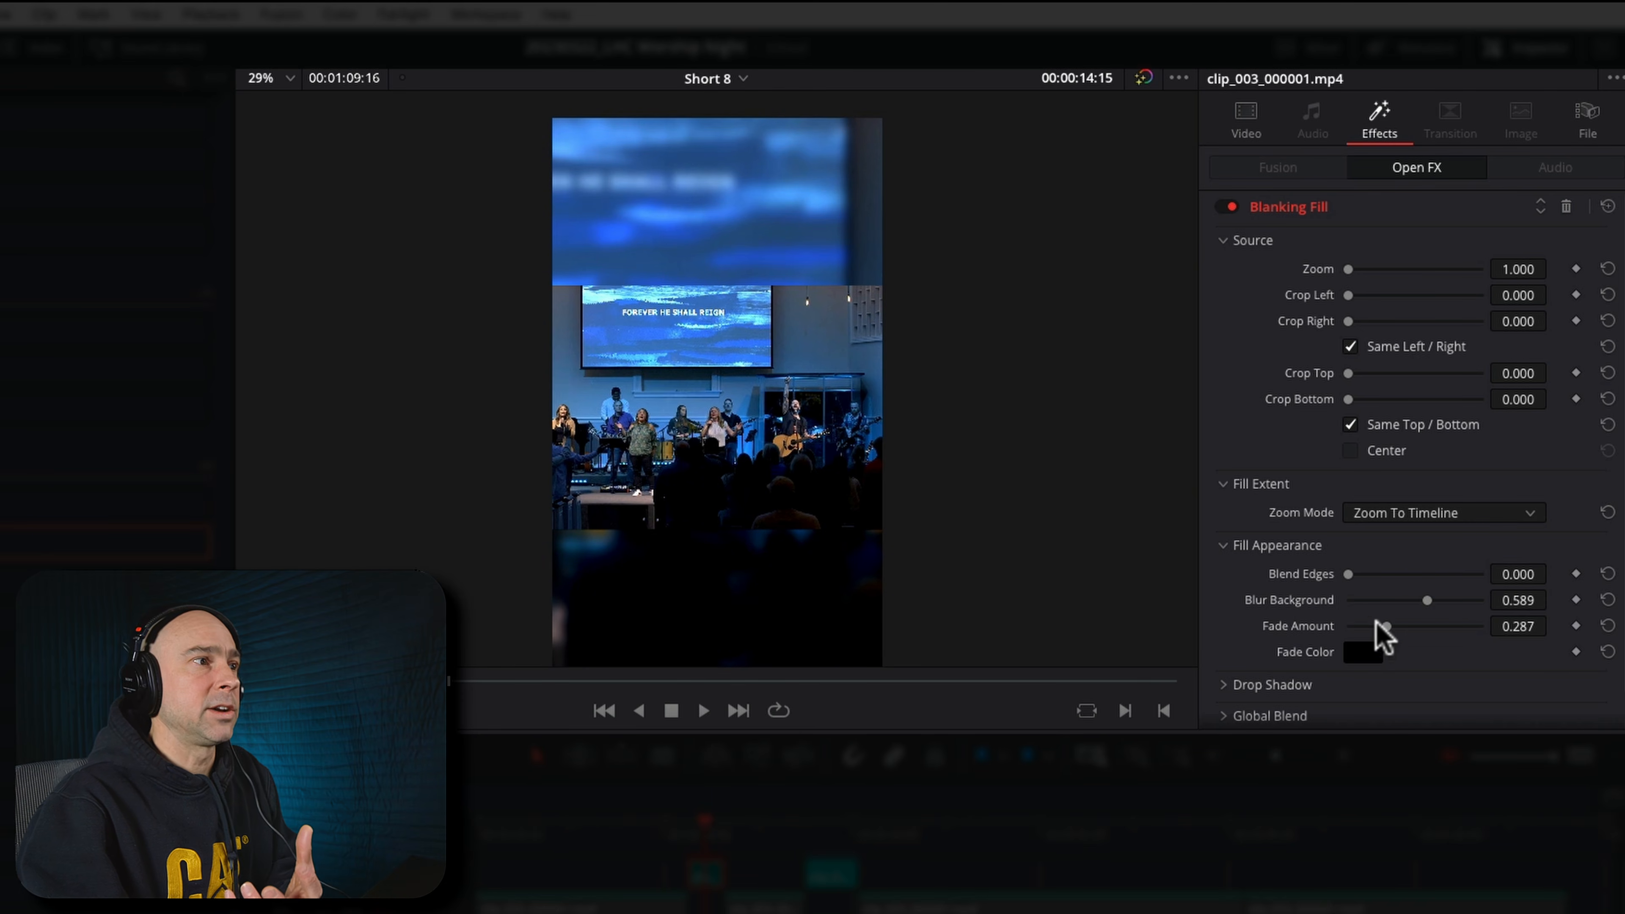
Give the Blanking Fill a drop shadow with Shadow Strength 1.000, Drop Distance 0.000 and Blur 1.000
scroll(1344, 647, down, 1)
click(1223, 655)
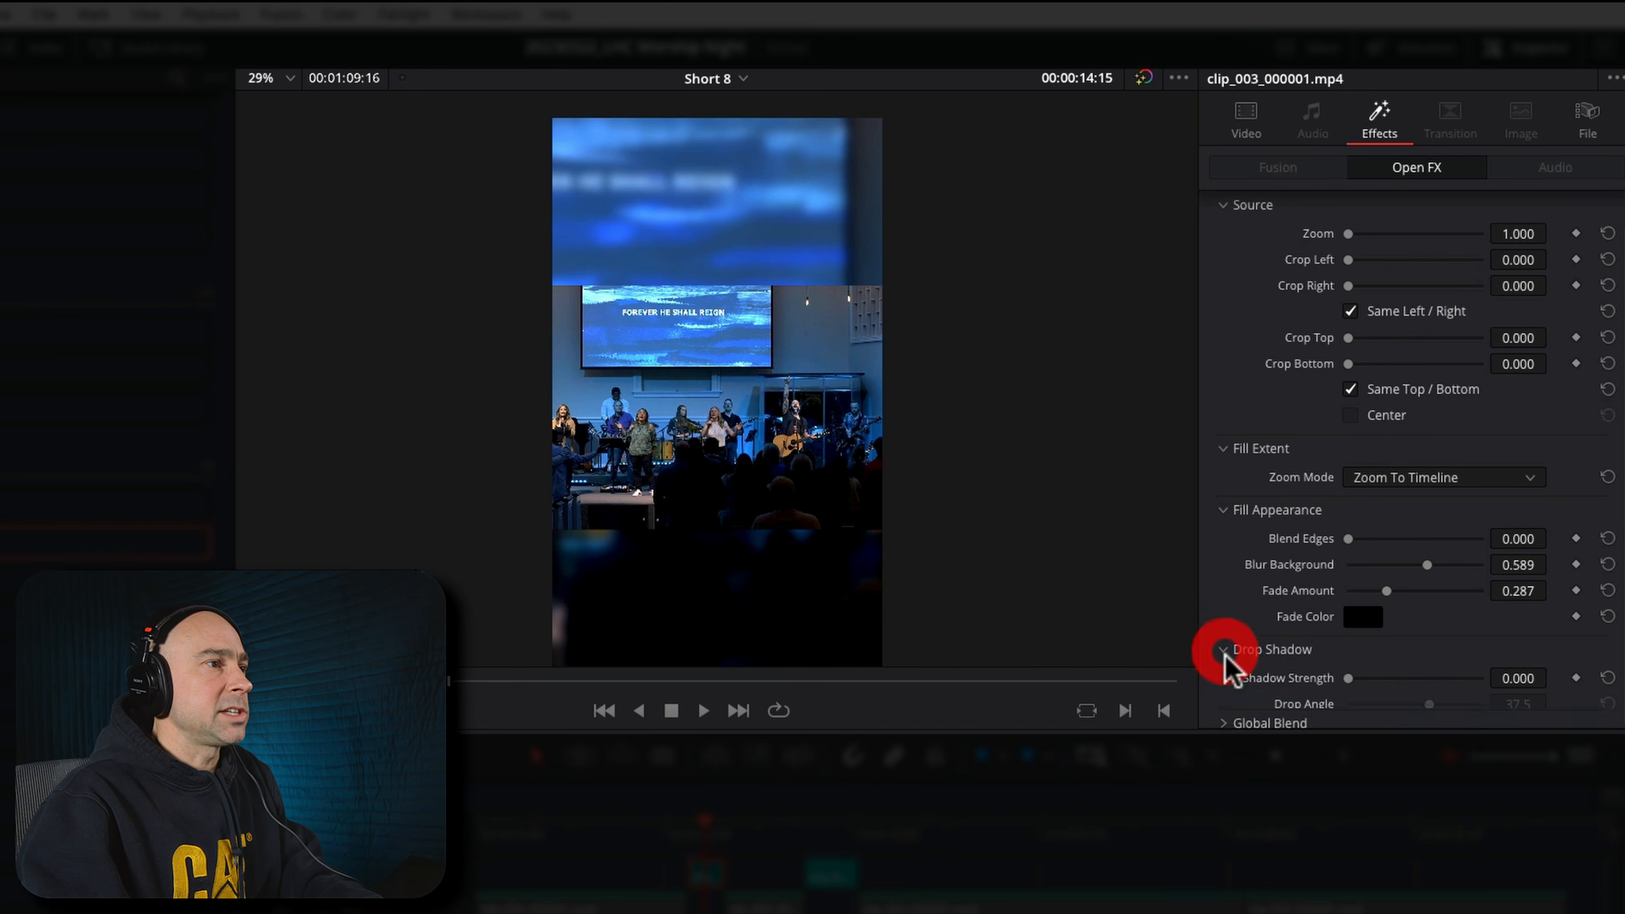
scroll(1328, 648, down, 3)
drag(1348, 555, 1482, 553)
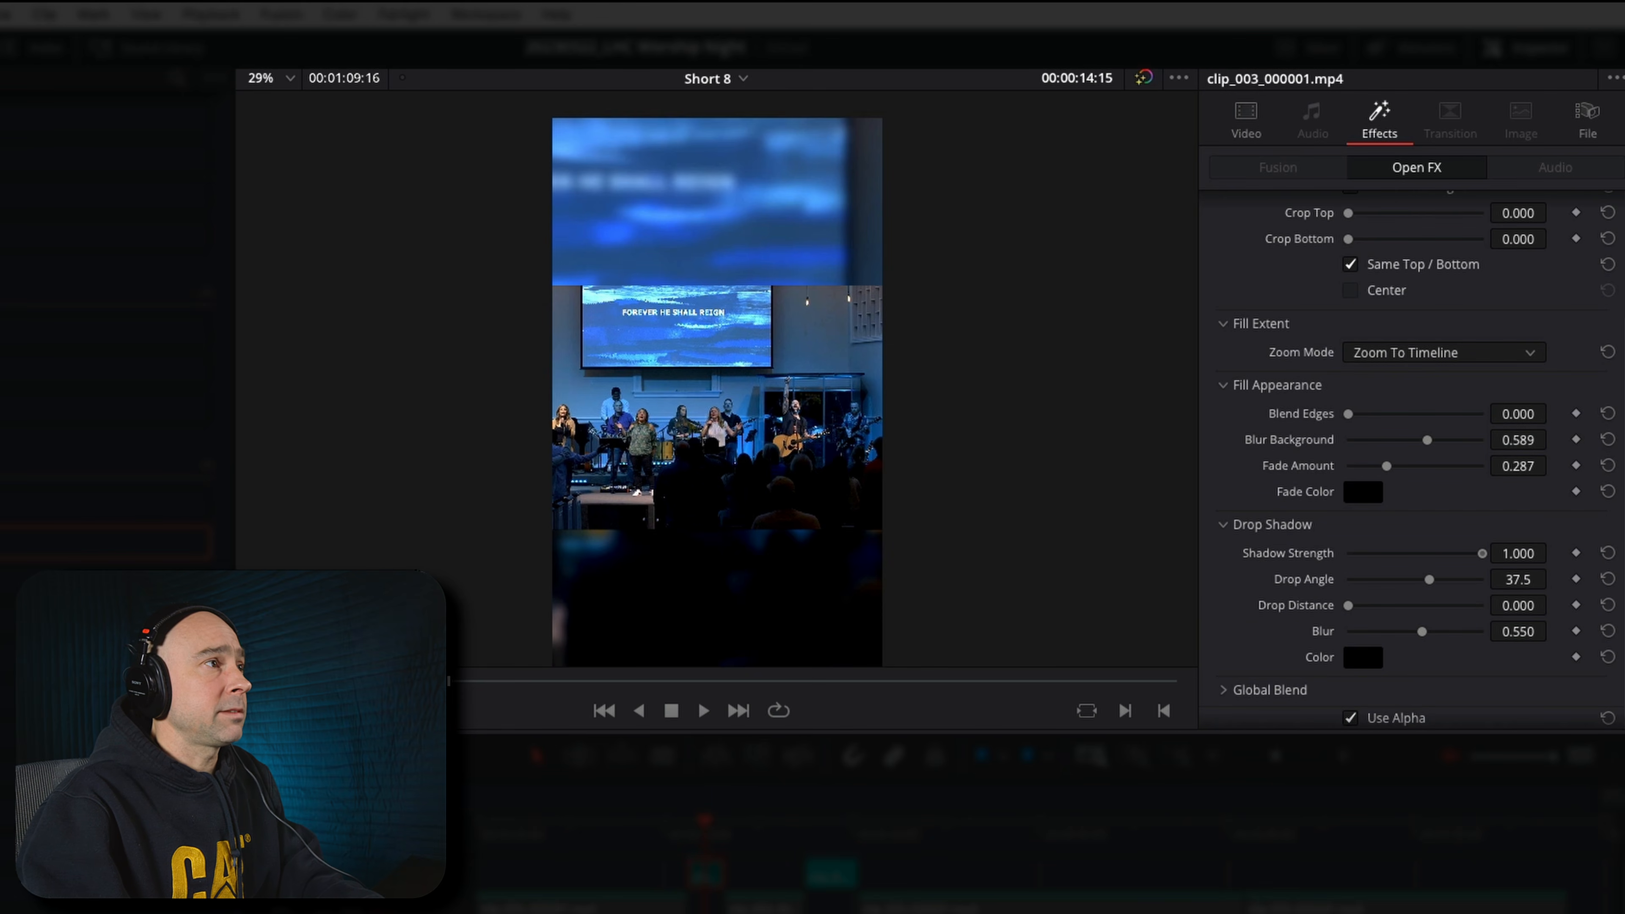
drag(1345, 613, 1350, 608)
drag(1422, 631, 1456, 621)
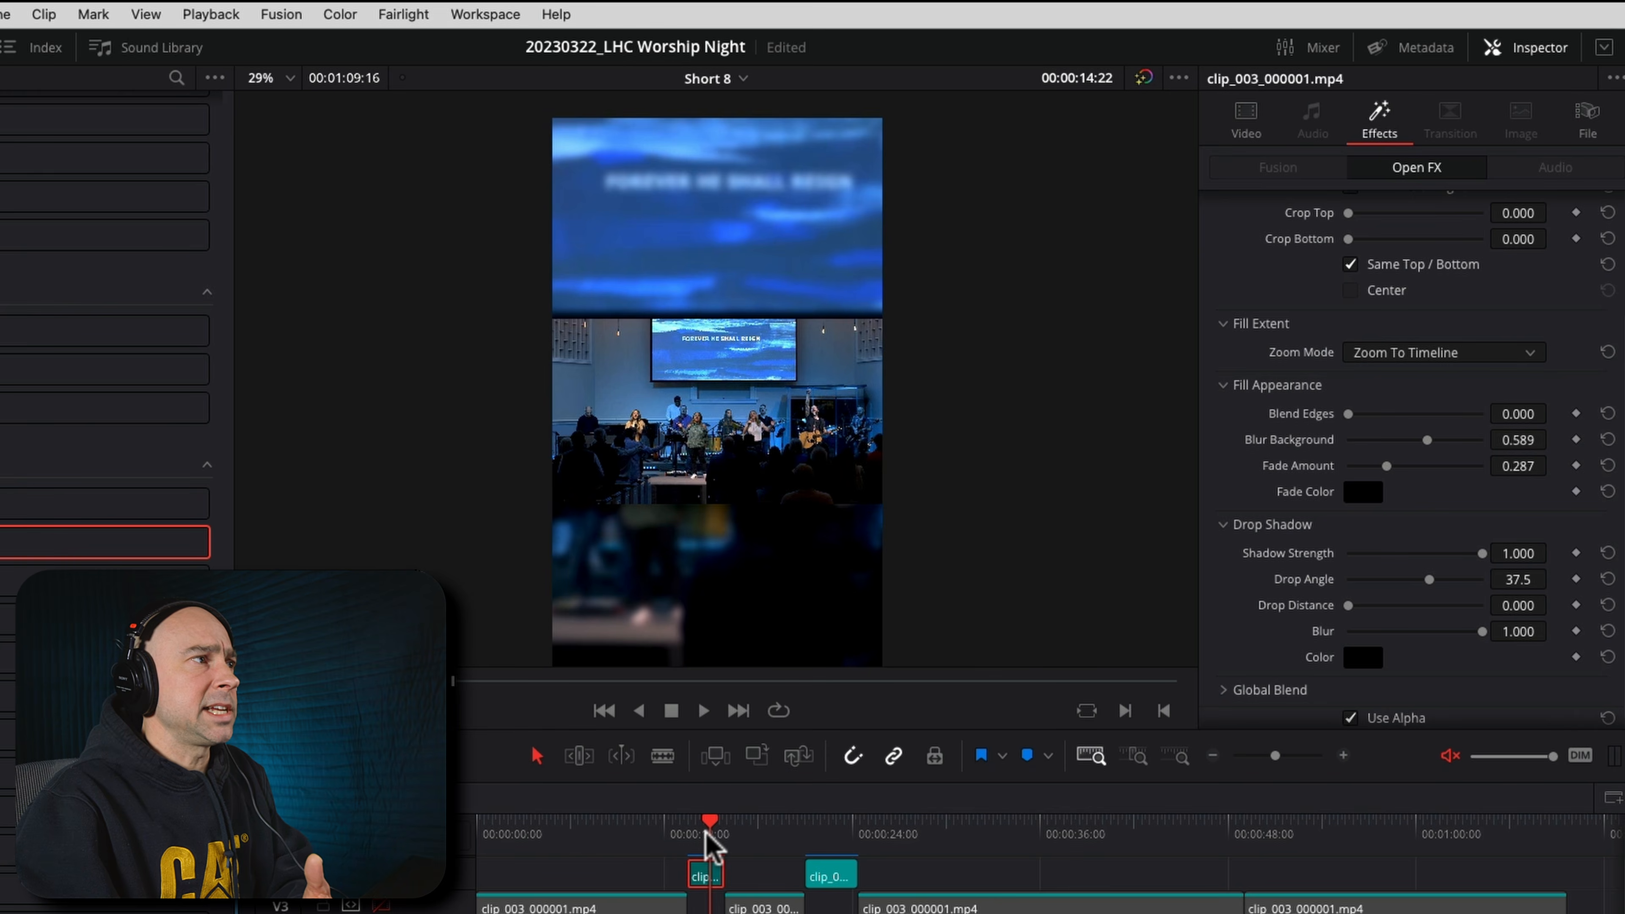
Play the wide shot to check the blurred fill and drop shadow, stopping at 00:00:15:12
click(703, 833)
click(695, 835)
key(space)
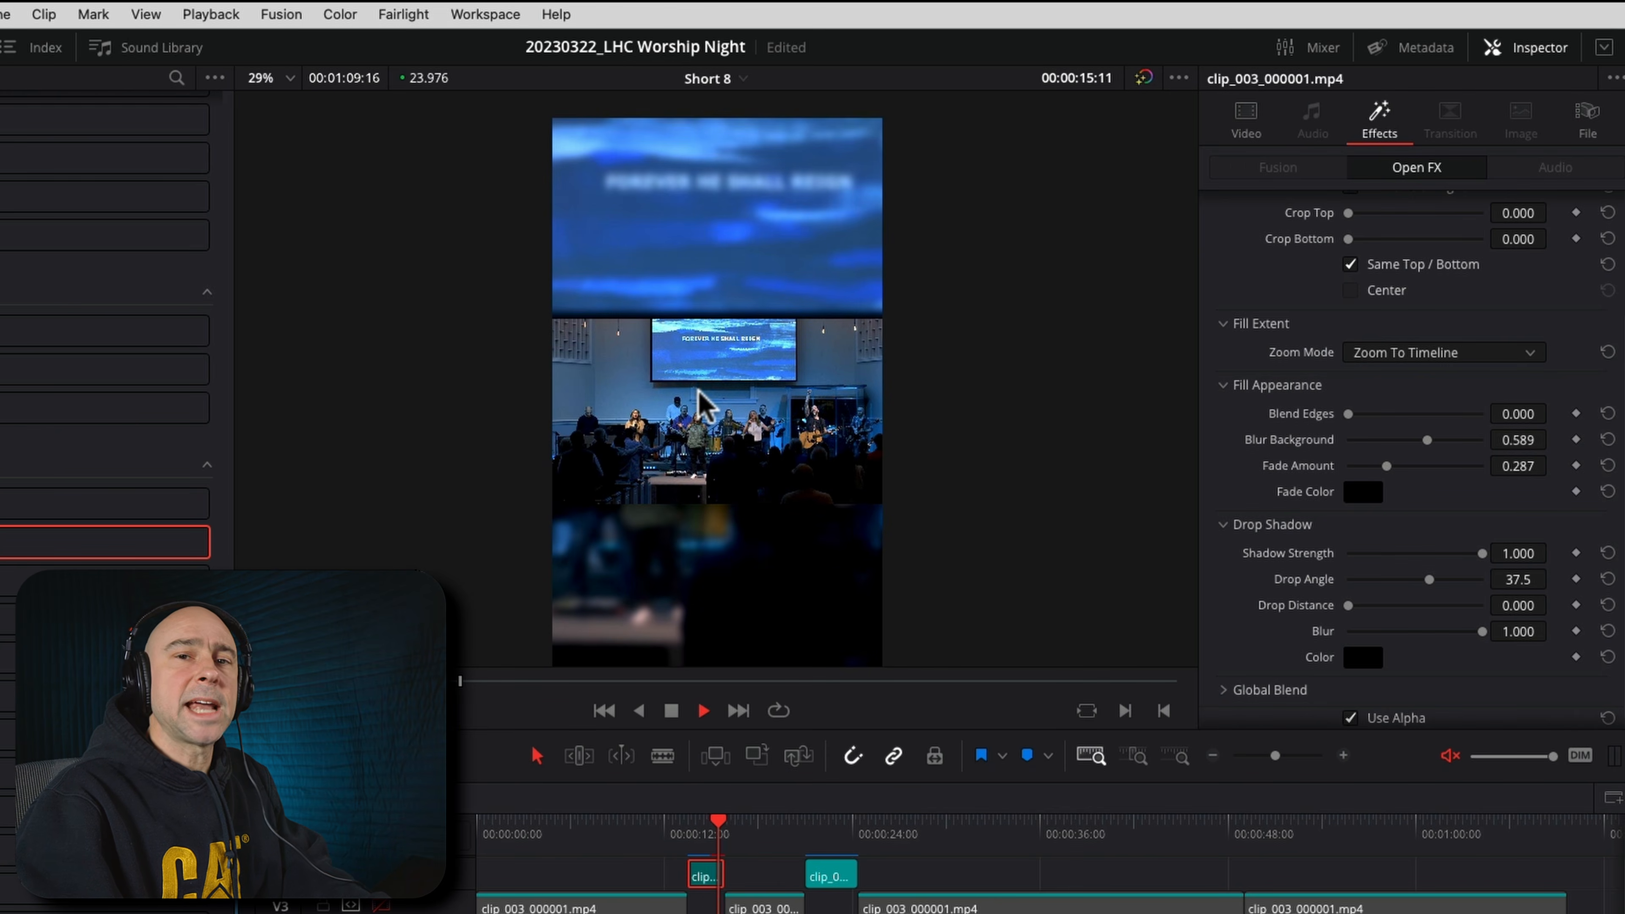
key(space)
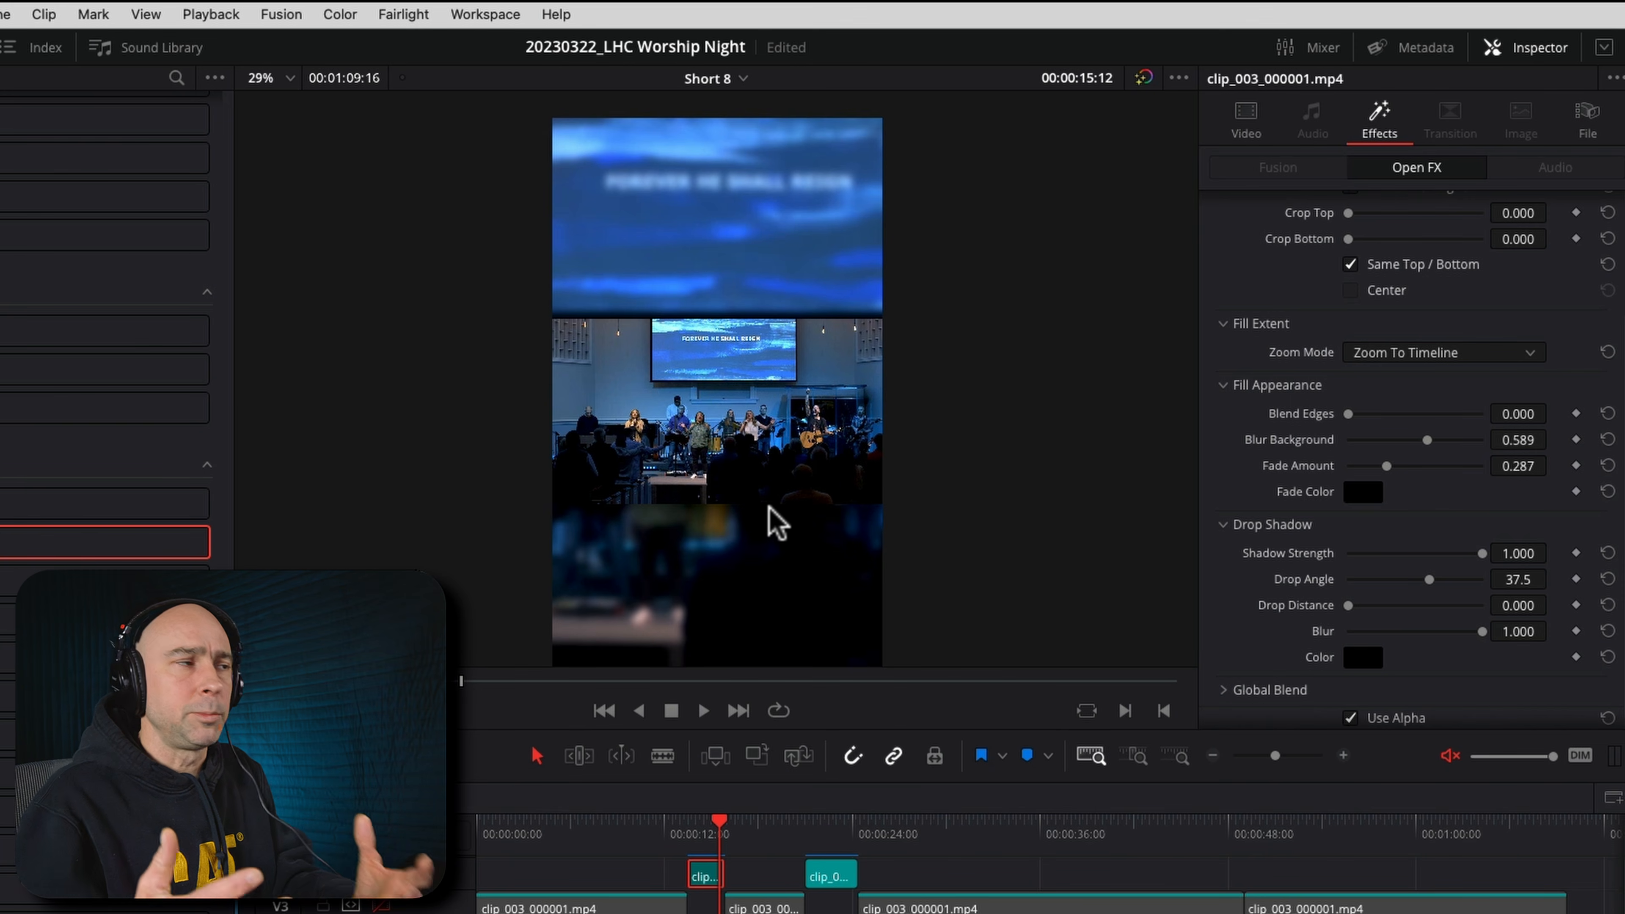
Select the V4 wide shot at 00:00:14:02 and turn on Dynamic Zoom for it
click(697, 834)
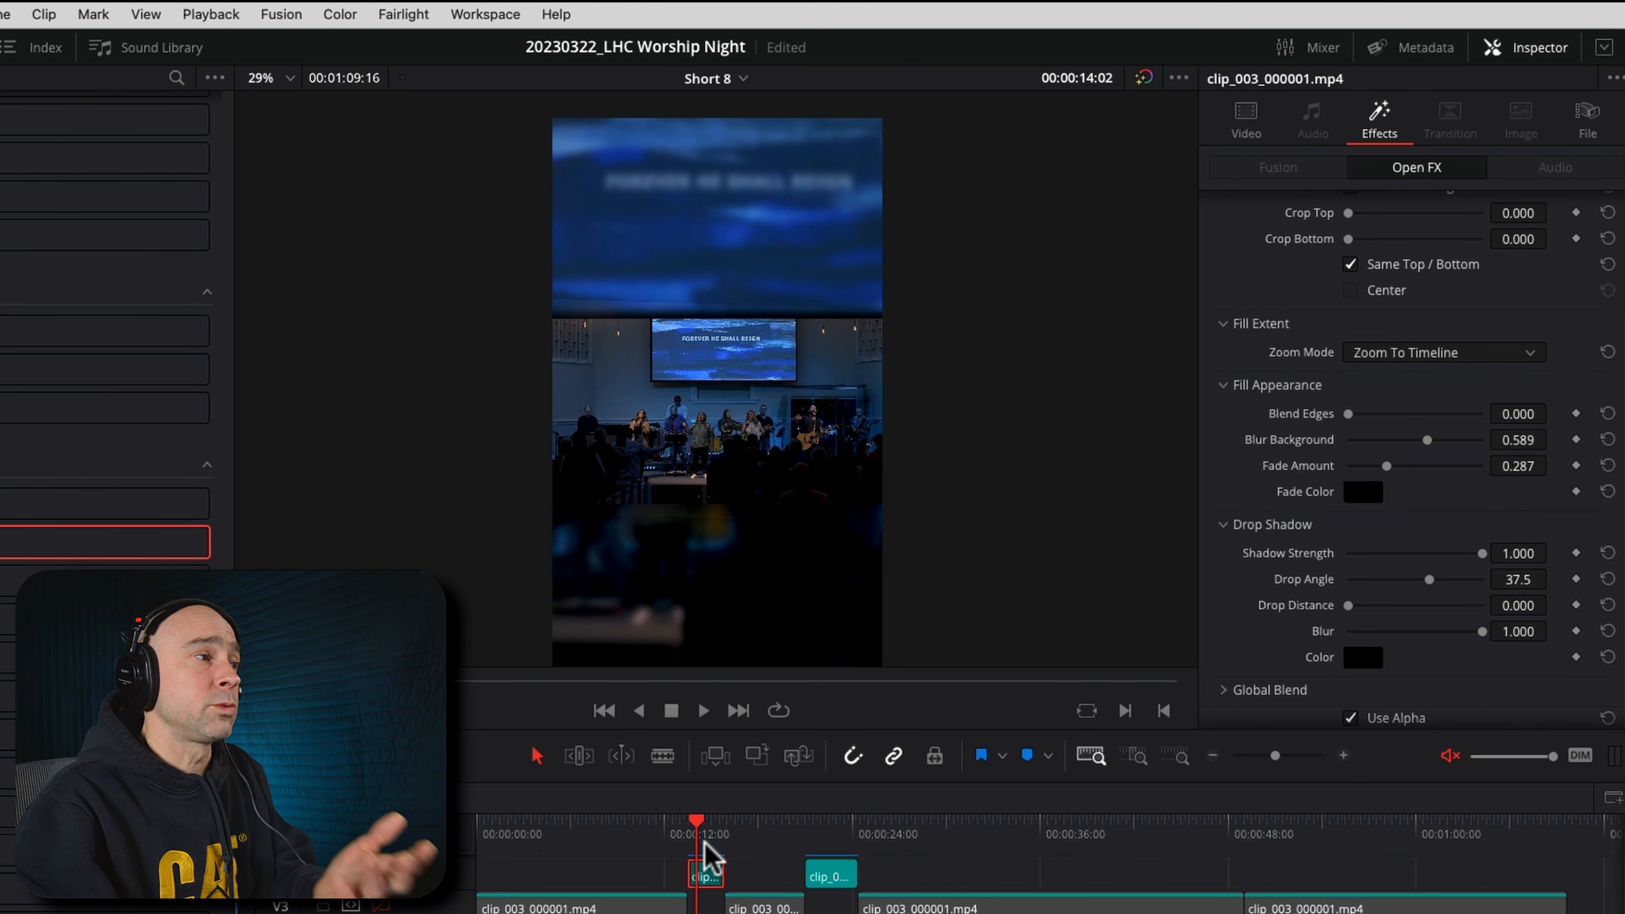
click(710, 872)
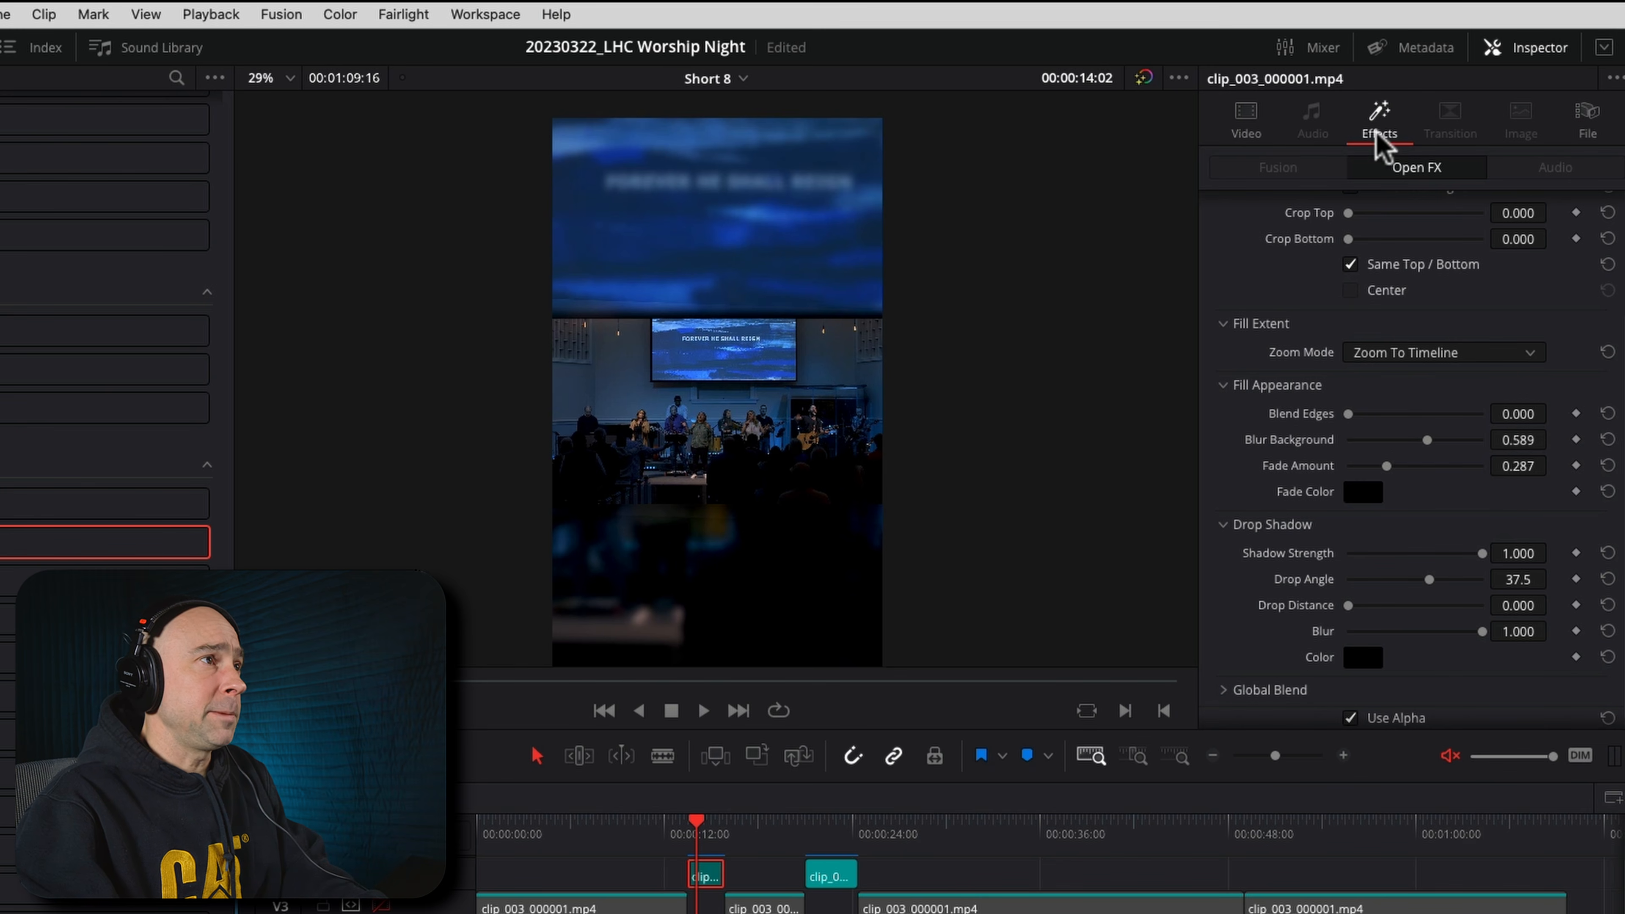
click(1246, 119)
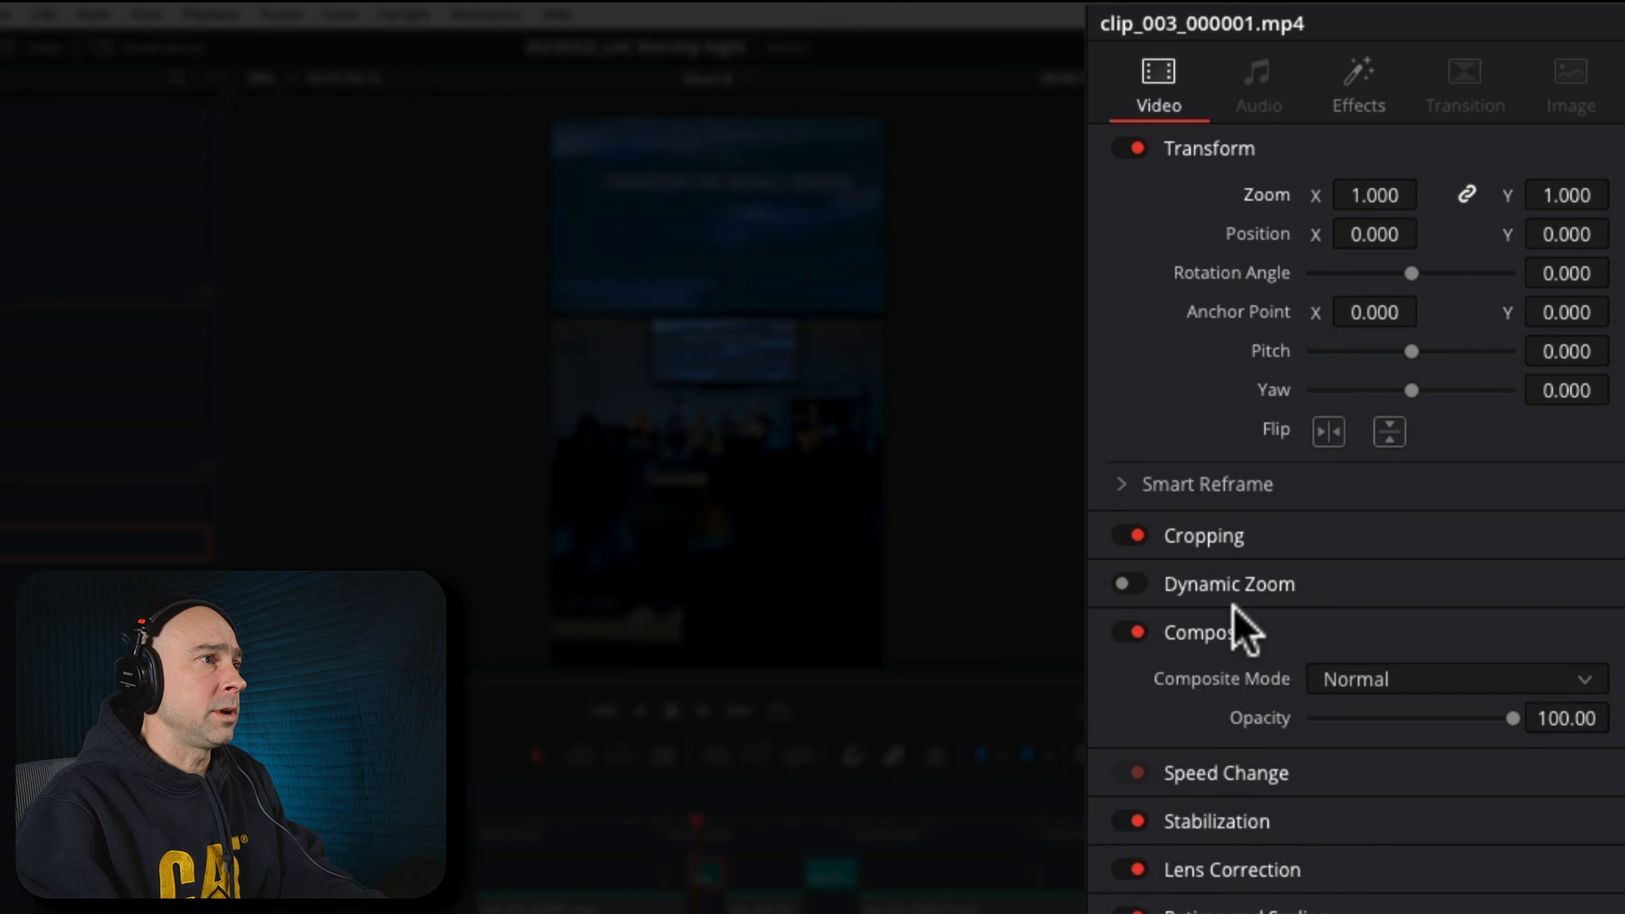
click(1296, 455)
click(1223, 452)
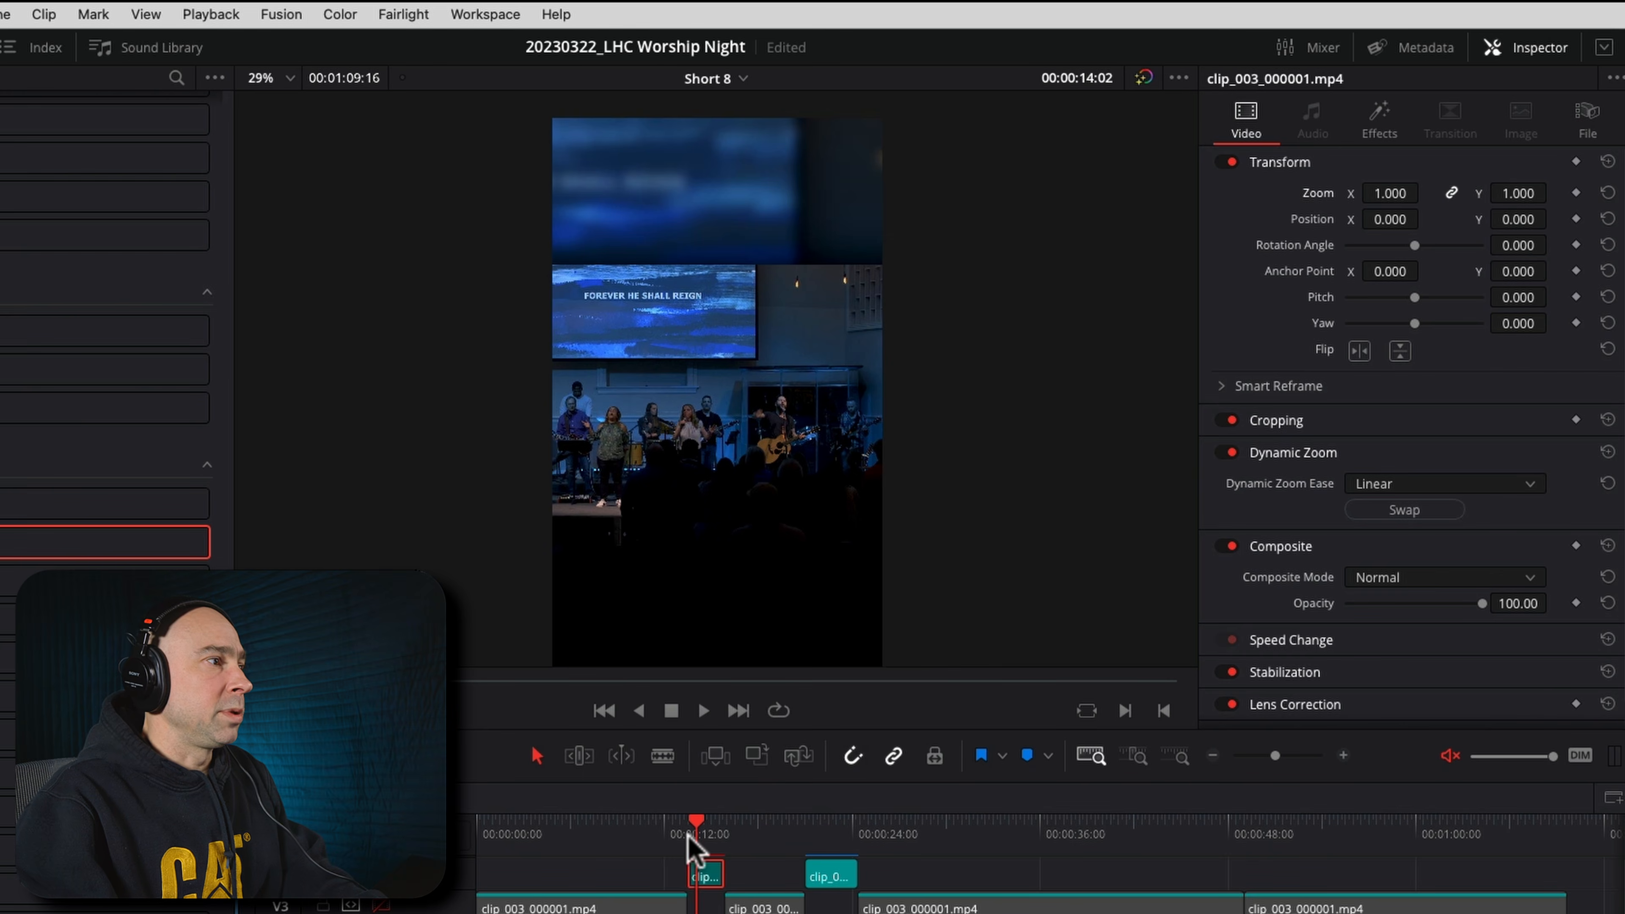
Play the wide shot from its start to 00:00:15:12 to check the dynamic zoom together with the blurred fill
click(687, 836)
key(space)
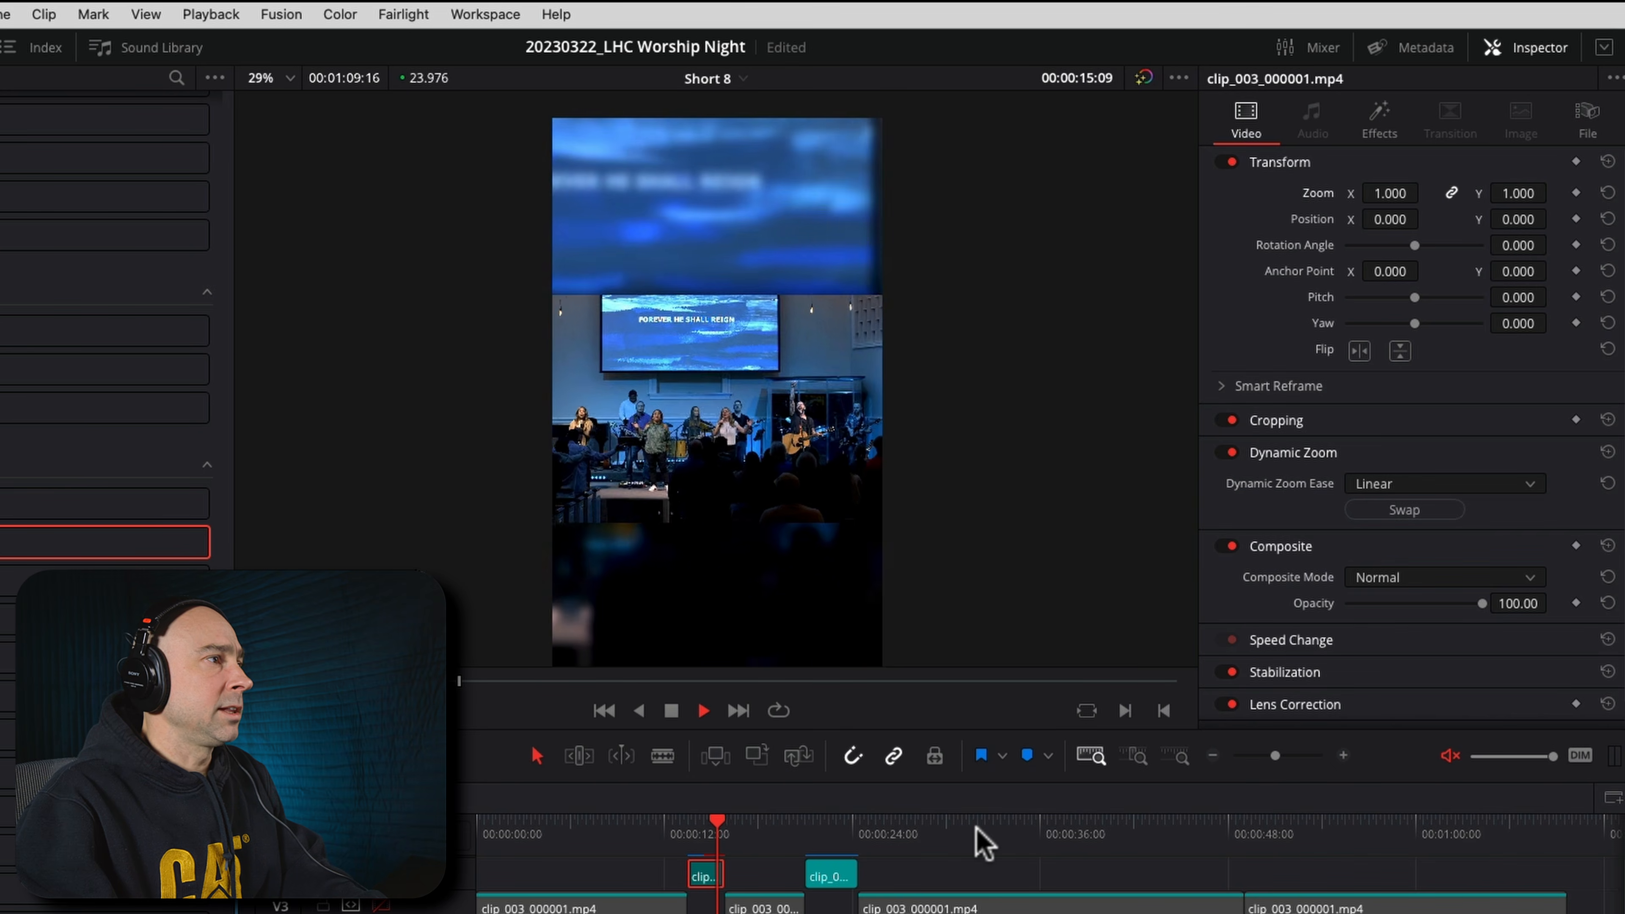
key(space)
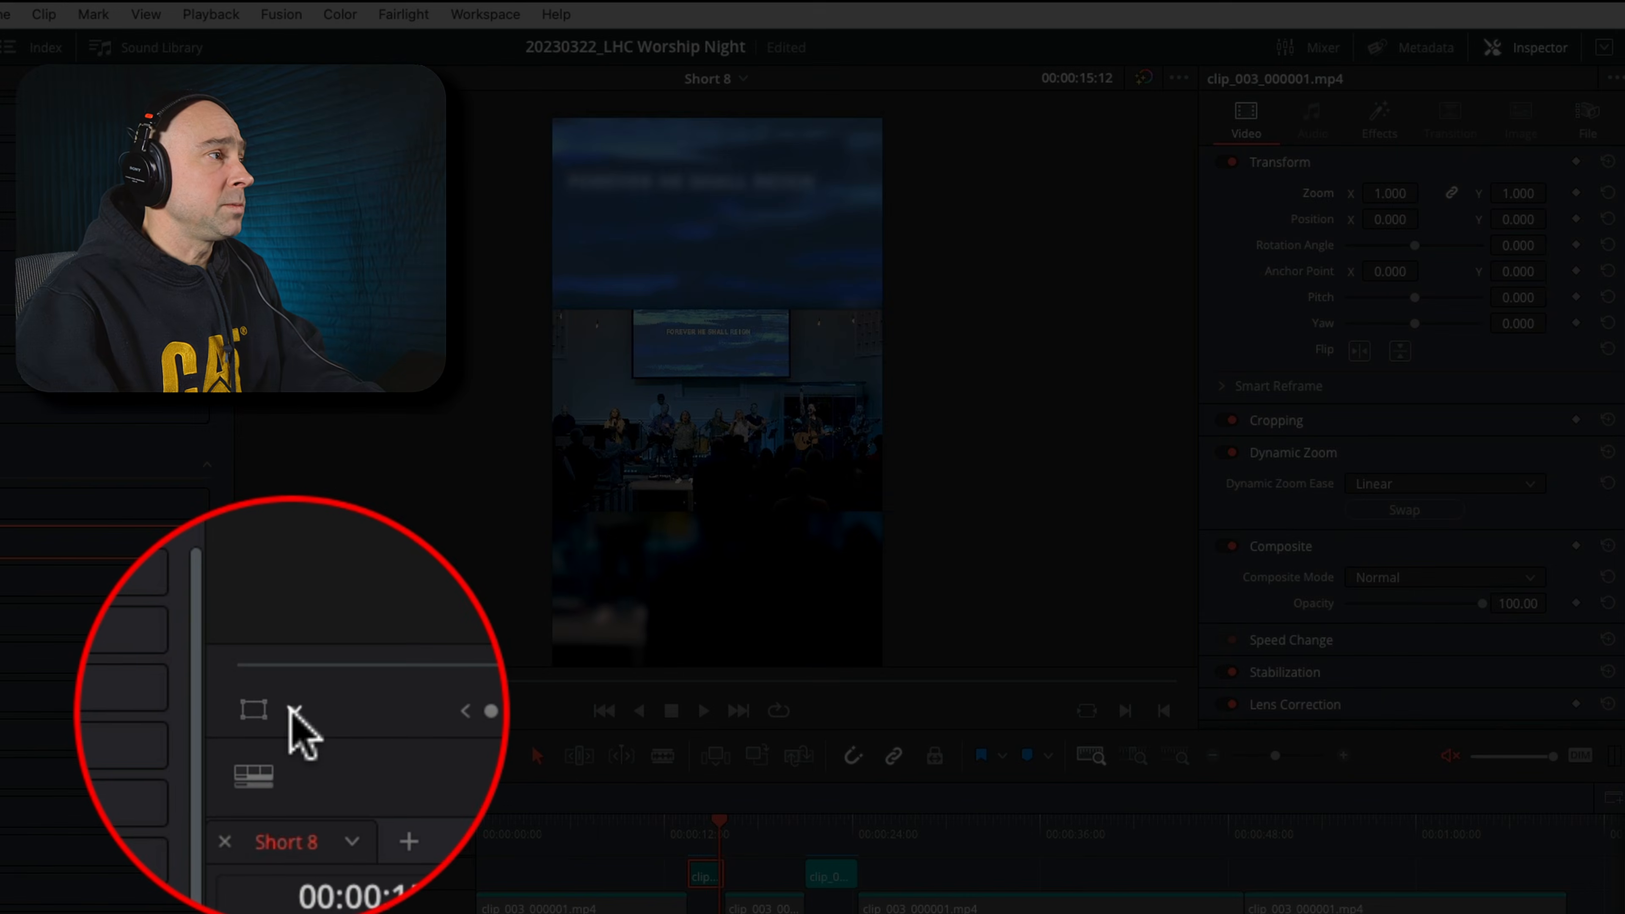
Display the Dynamic Zoom start and end frames over the wide shot and play it to 00:00:15:05
click(293, 710)
click(304, 792)
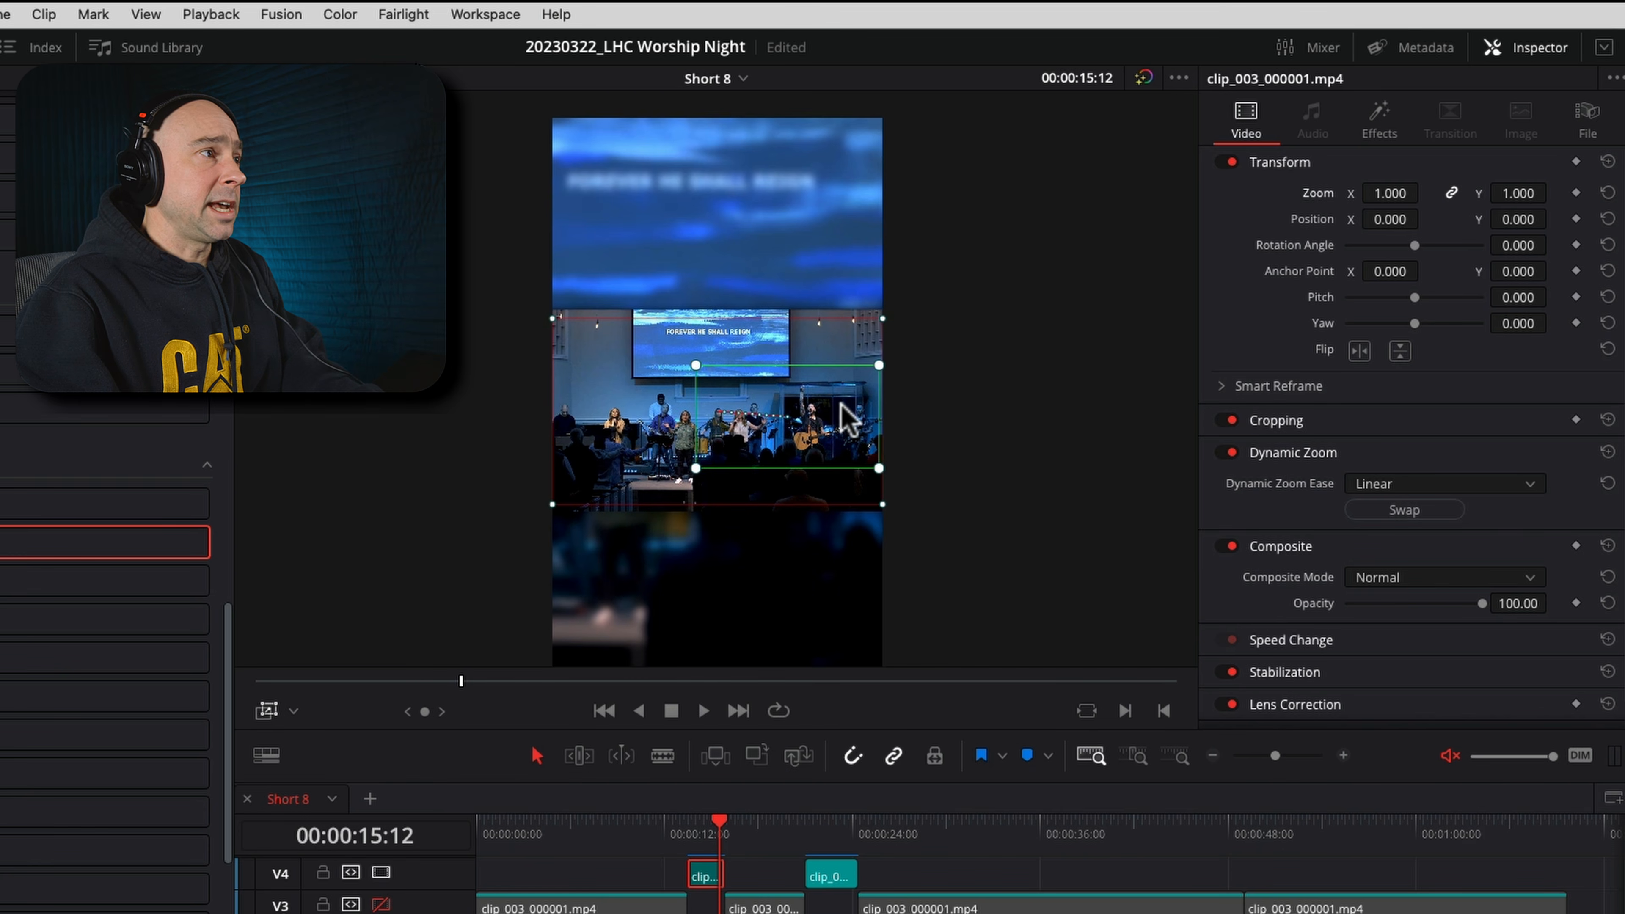
click(696, 836)
key(space)
key(space)
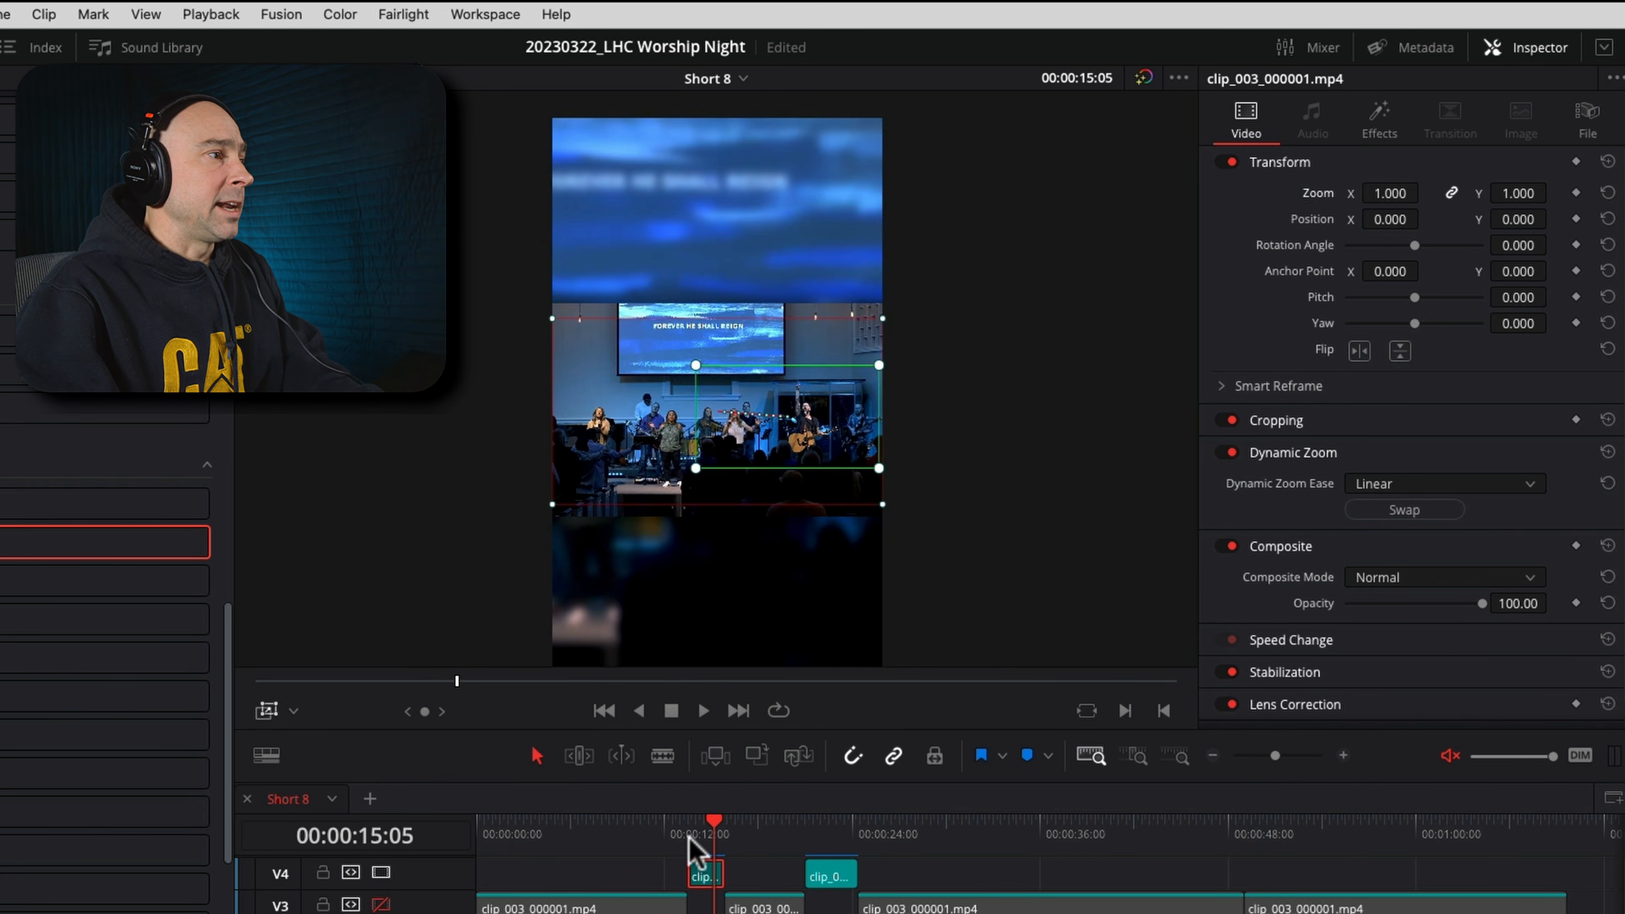
Replay the wide shot from 00:00:13:12 through the cut and stop at 00:00:17:03 in the next shot
click(689, 834)
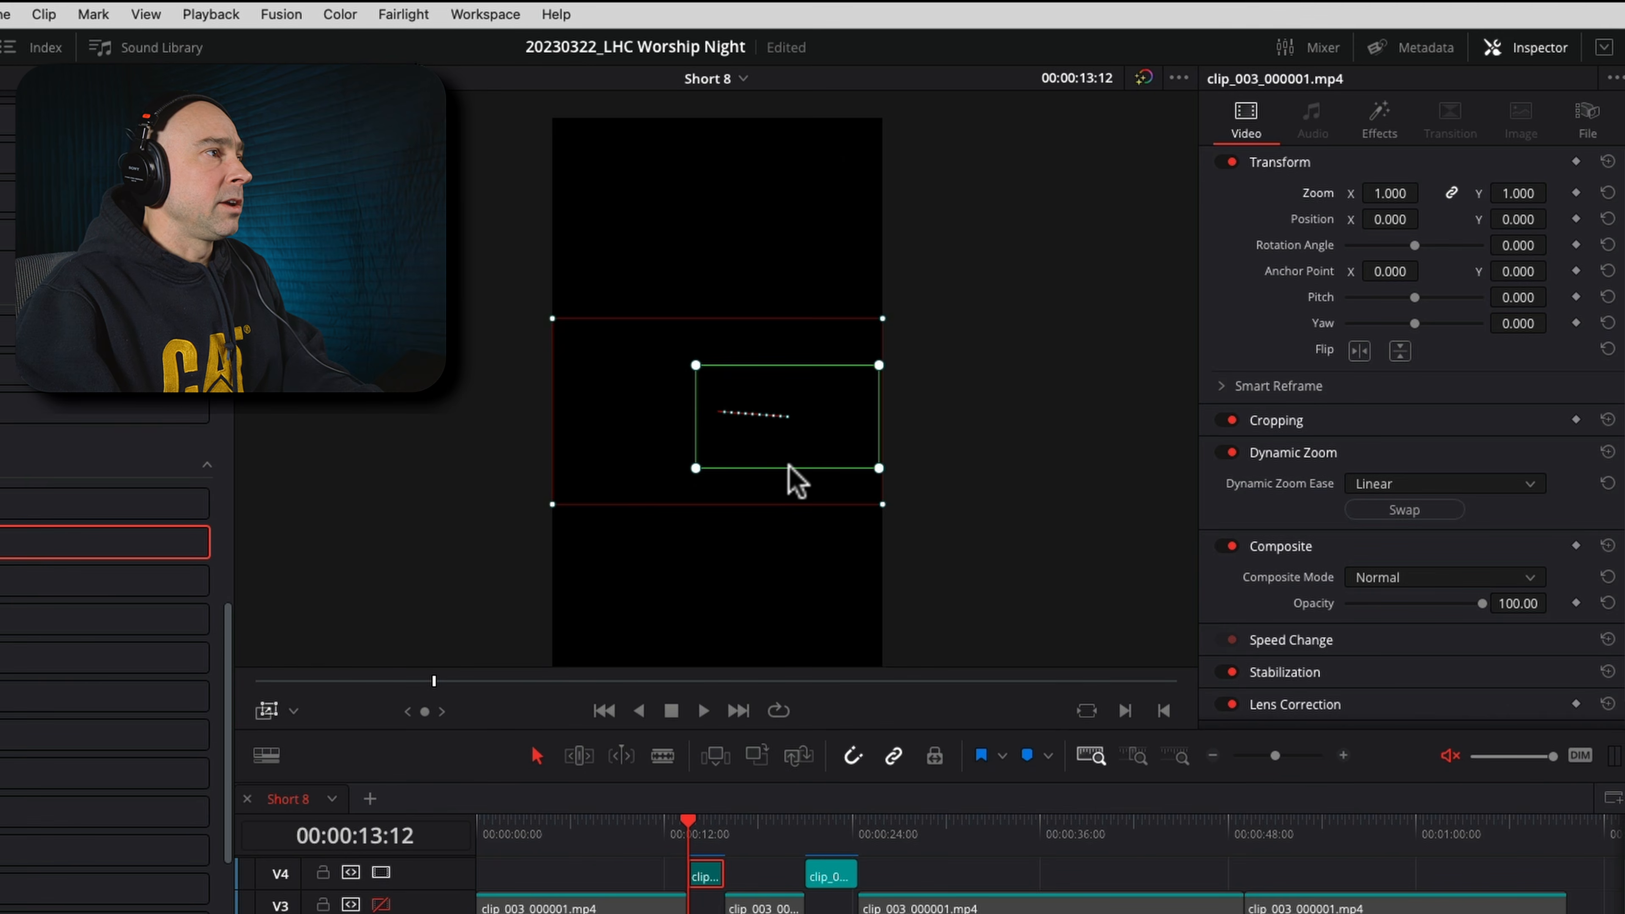
key(space)
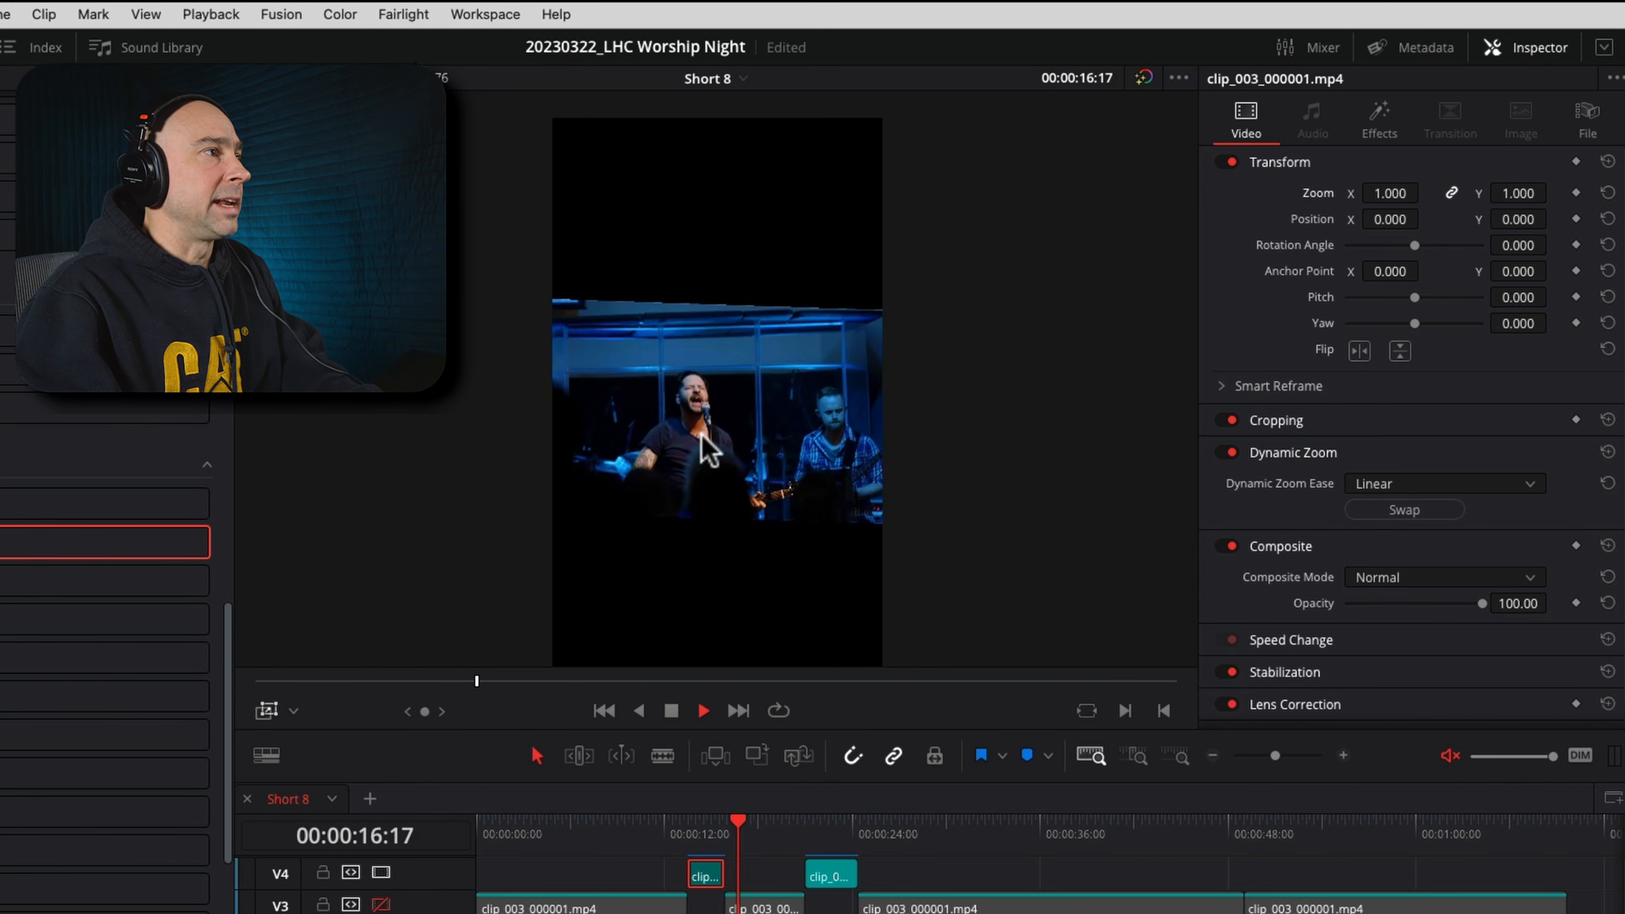
key(space)
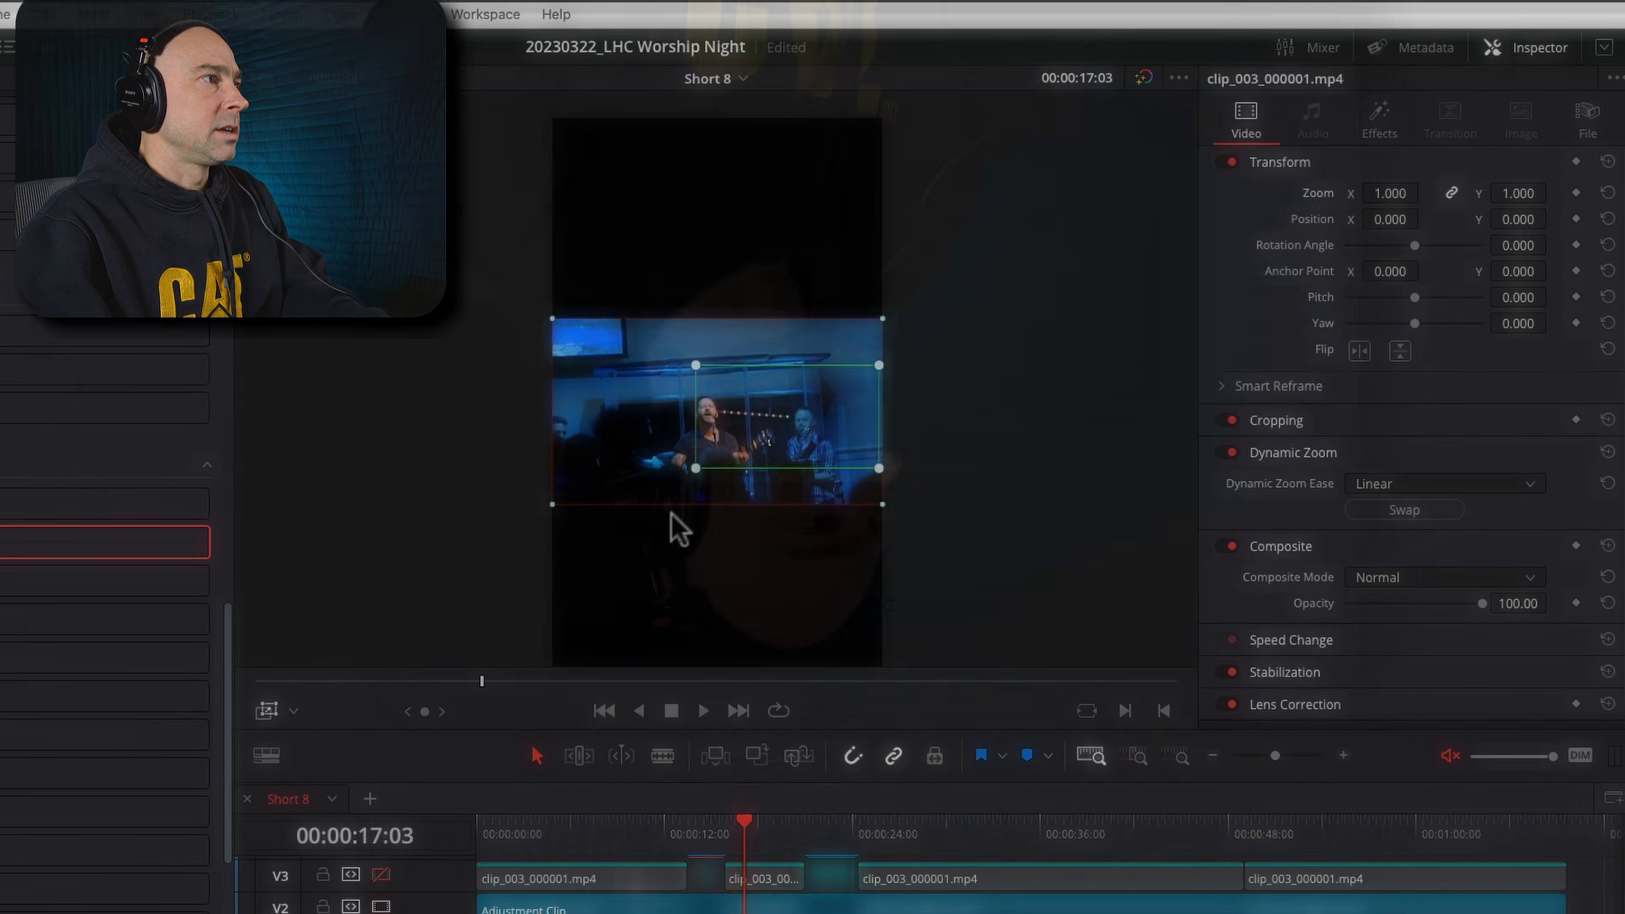
Hide the Dynamic Zoom frames in the viewer and copy the first MVI_0491.MP4 clip on V1, with the playhead at 00:00:07:07
click(268, 712)
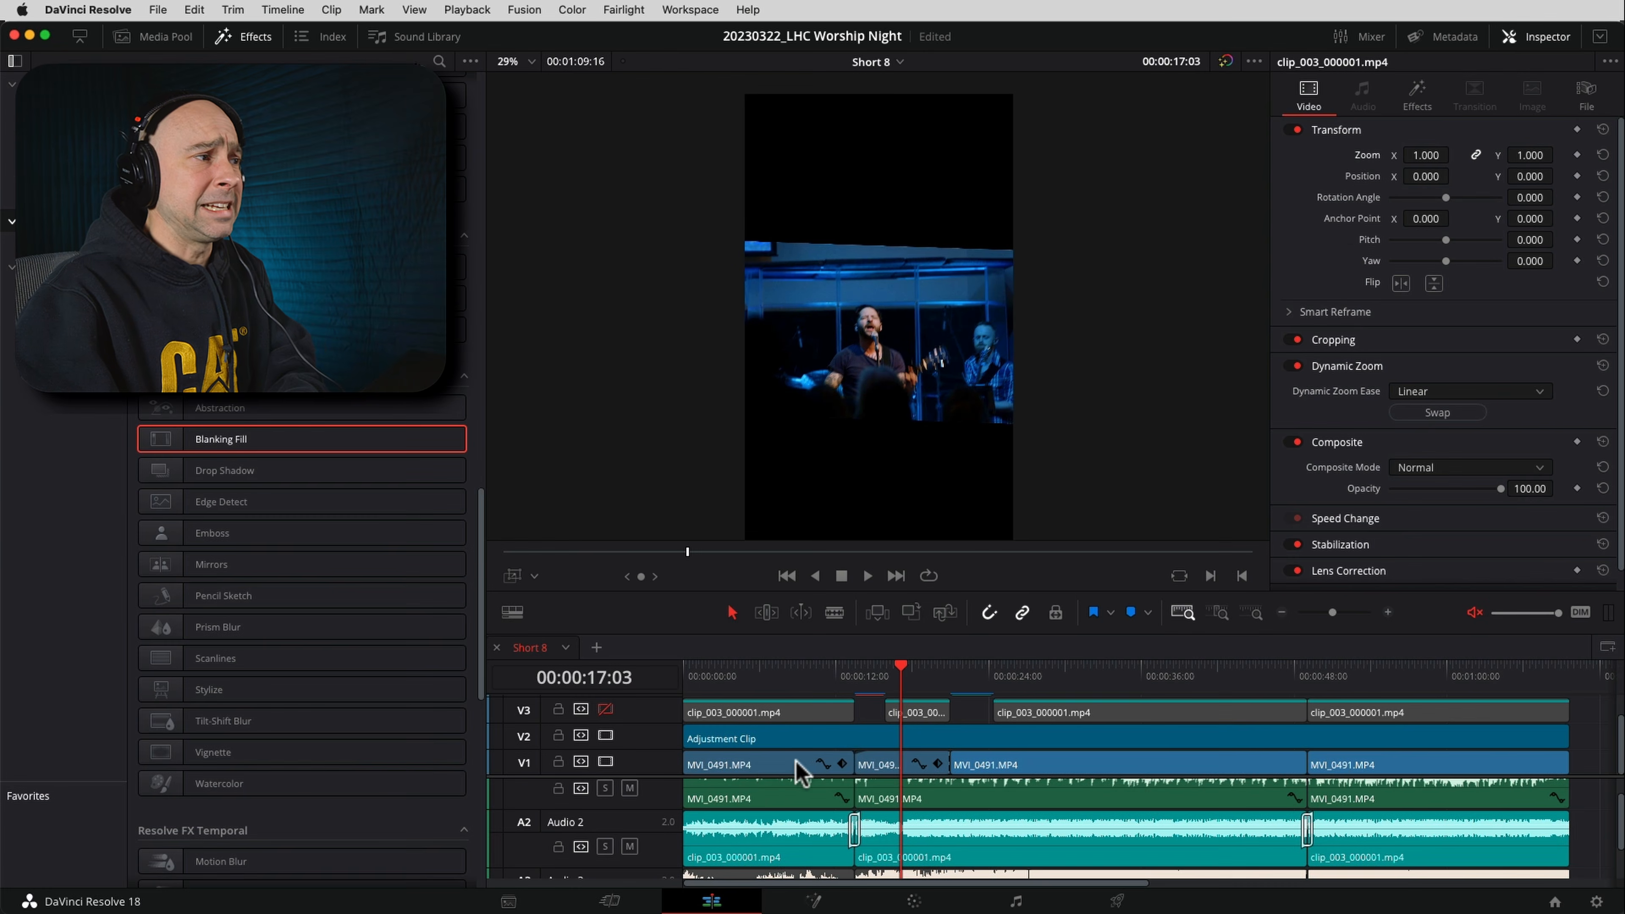
click(762, 768)
click(775, 668)
key(super)
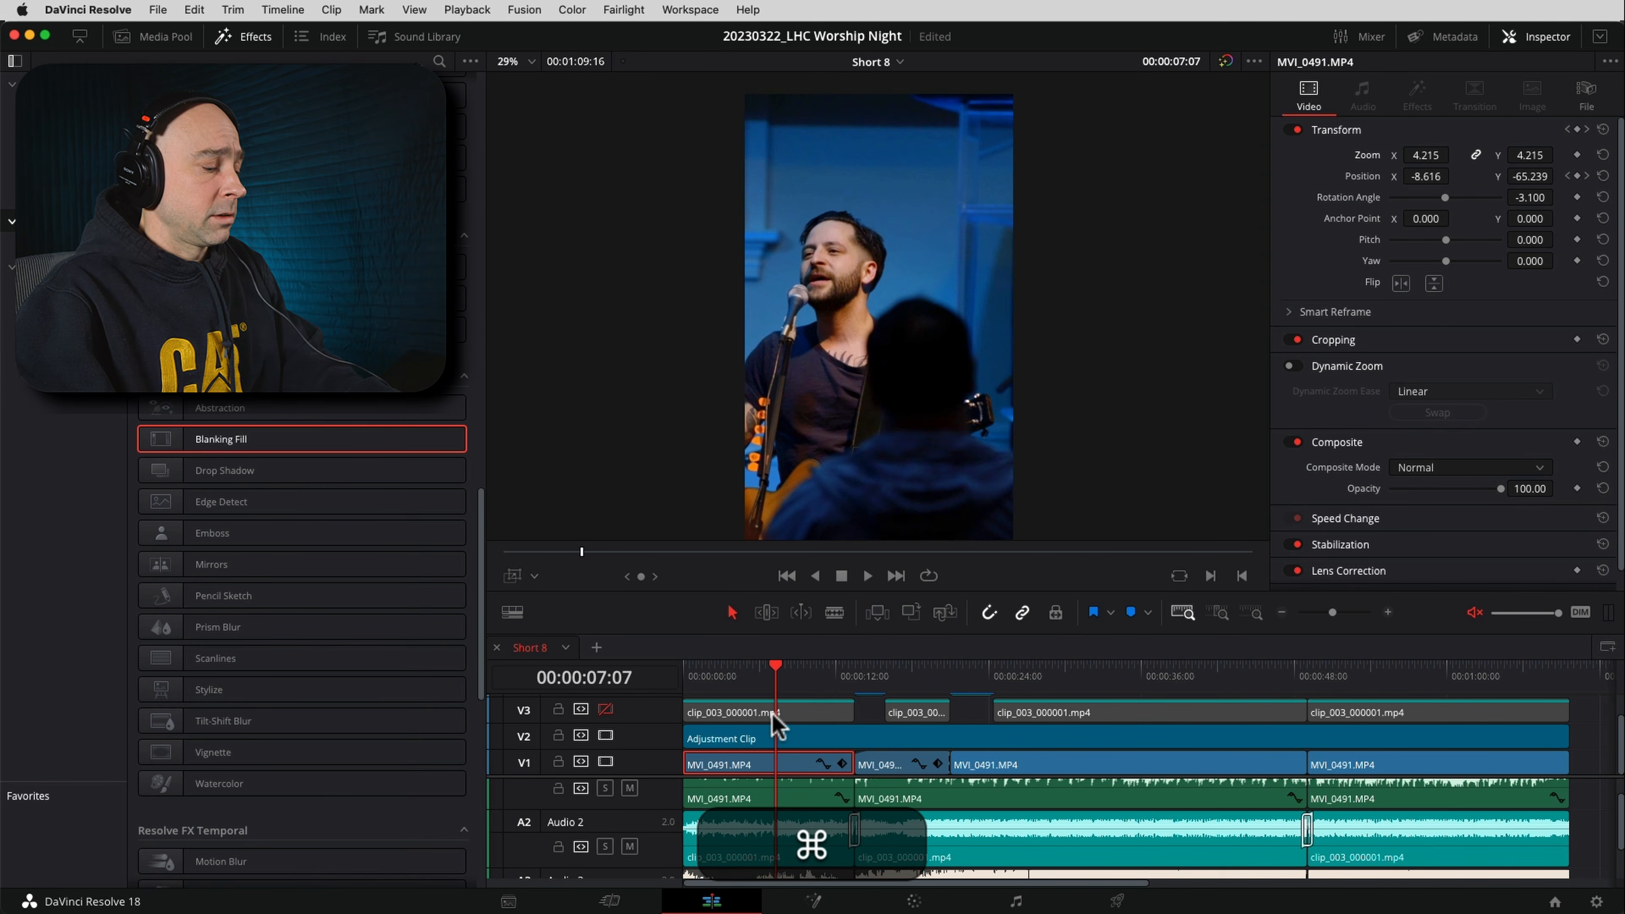
key(super+c)
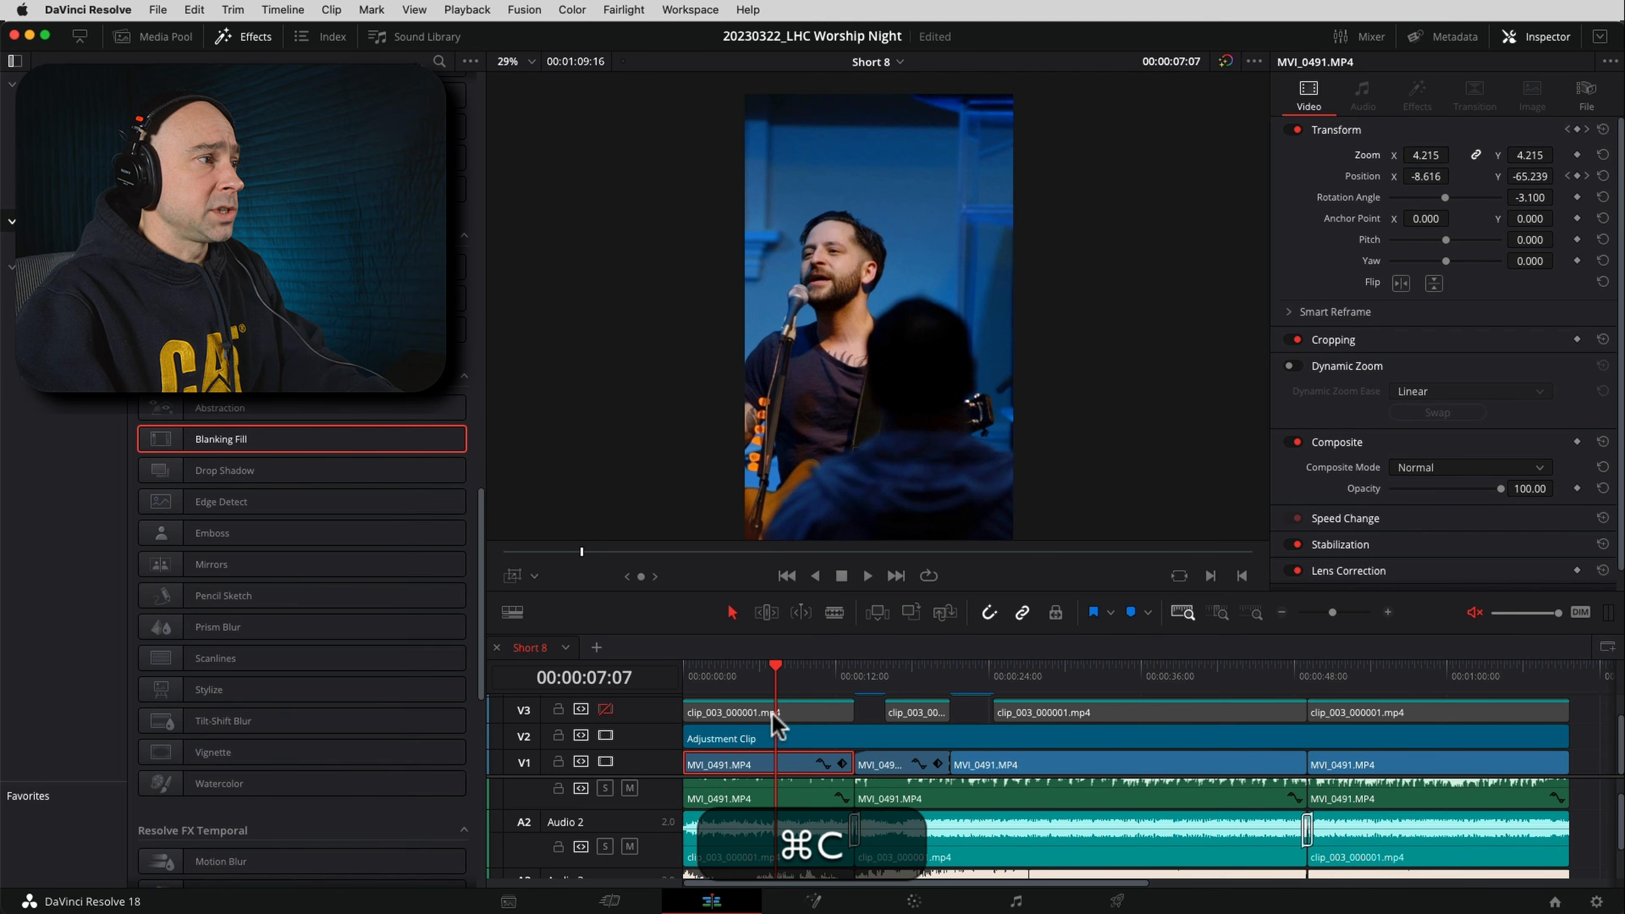
Paste all video attributes and retime effects onto the second V1 clip, with keyframes set to Maintain Timing
click(893, 767)
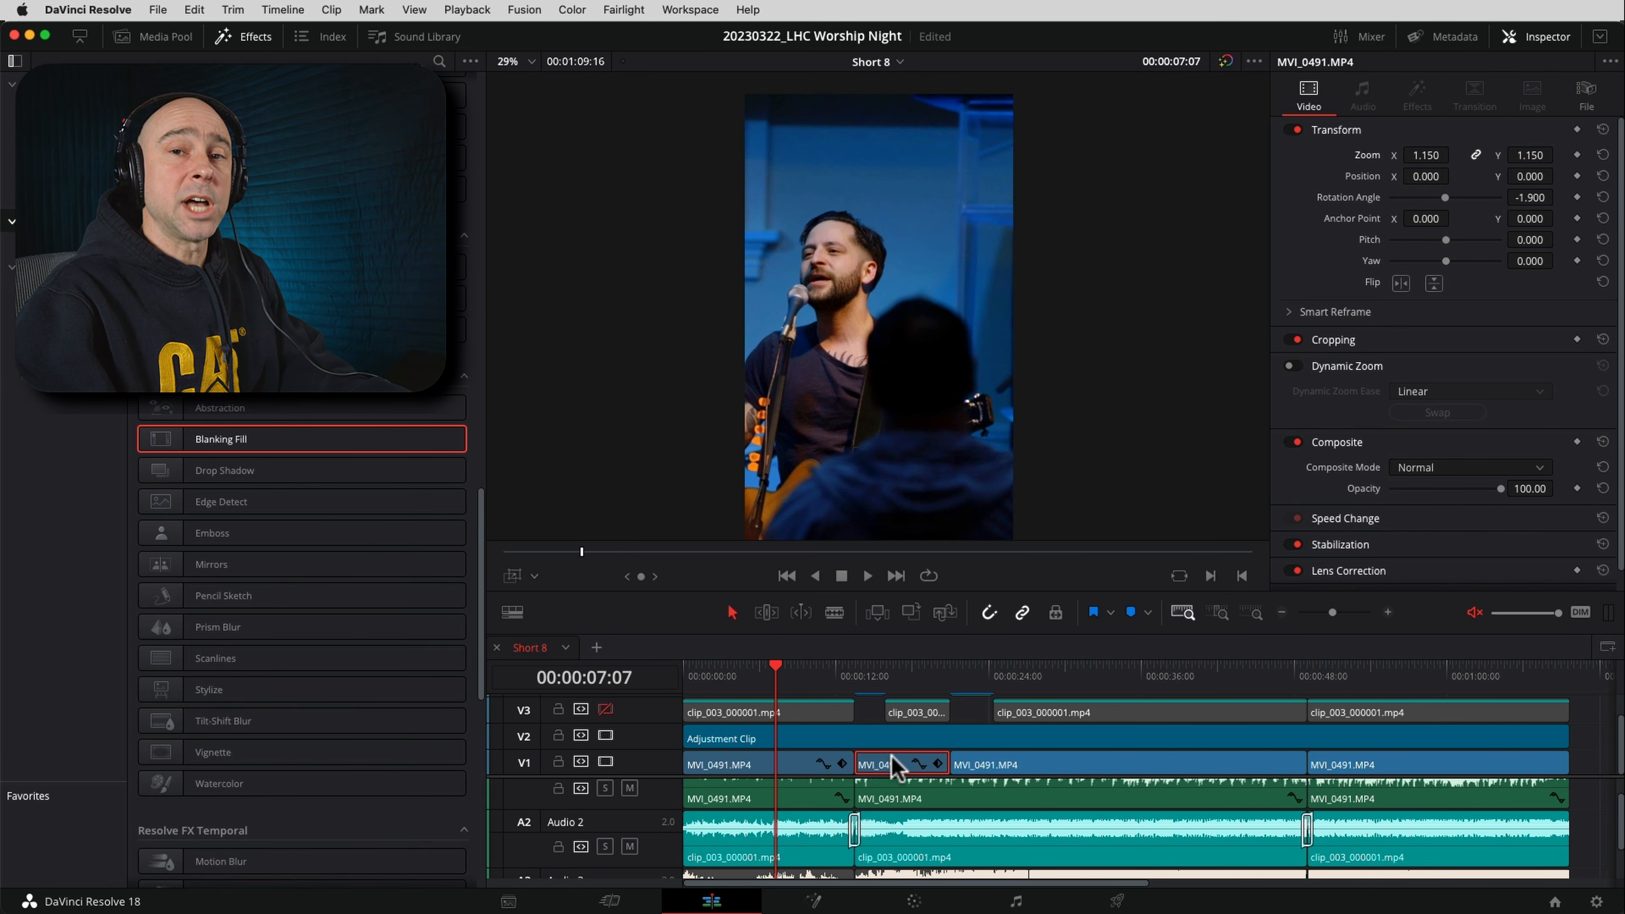
key(alt)
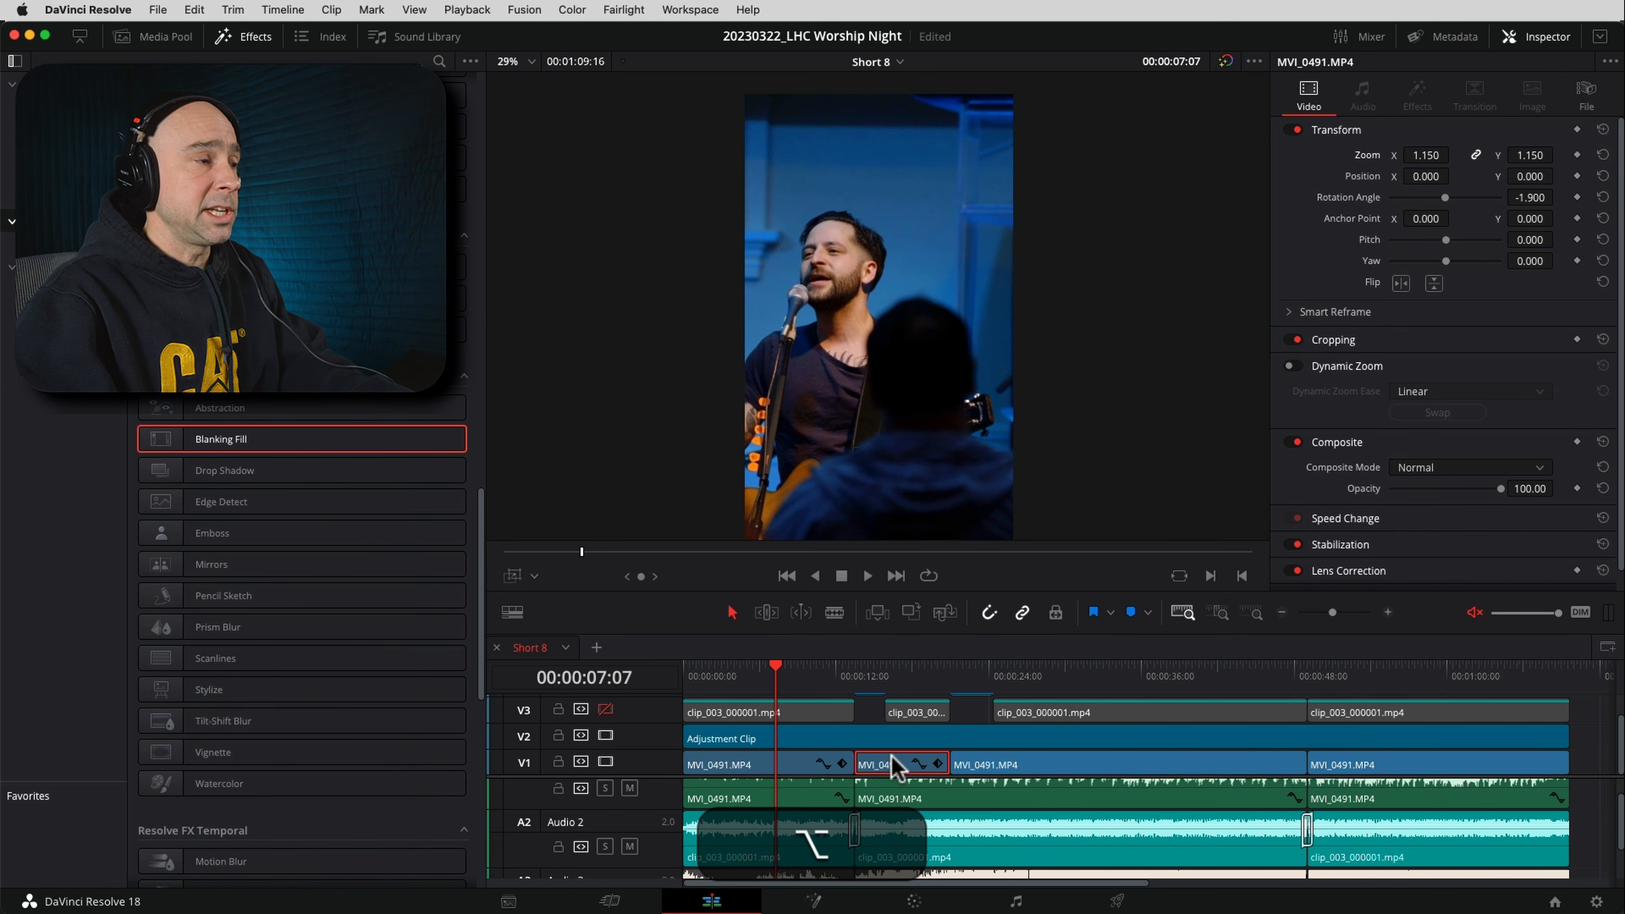
key(alt+v)
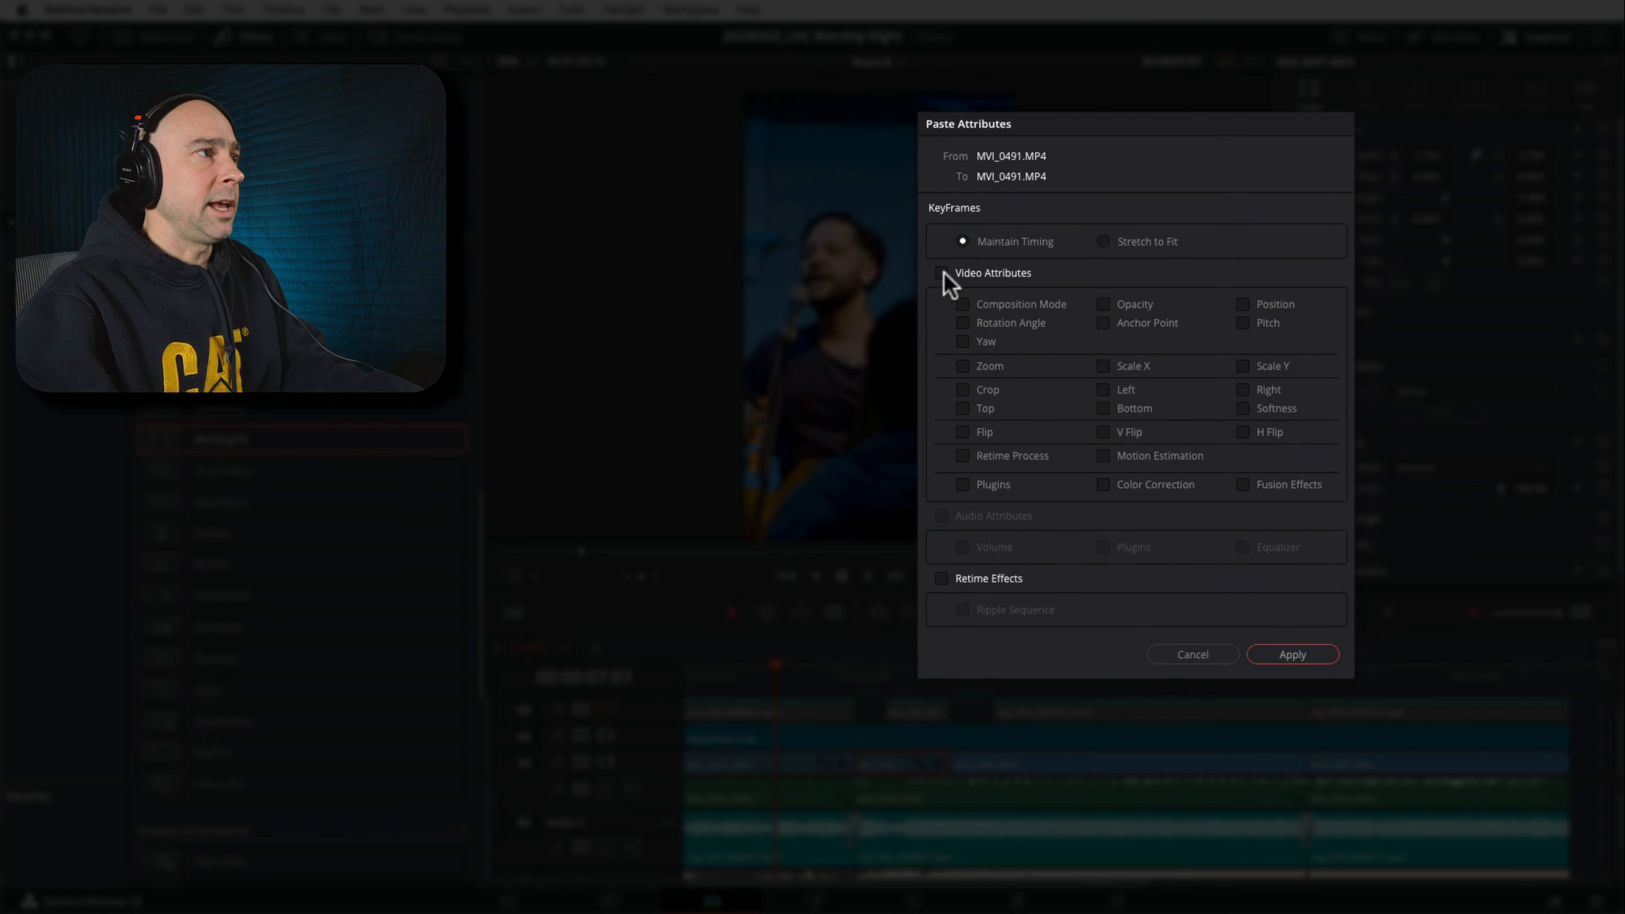
click(942, 273)
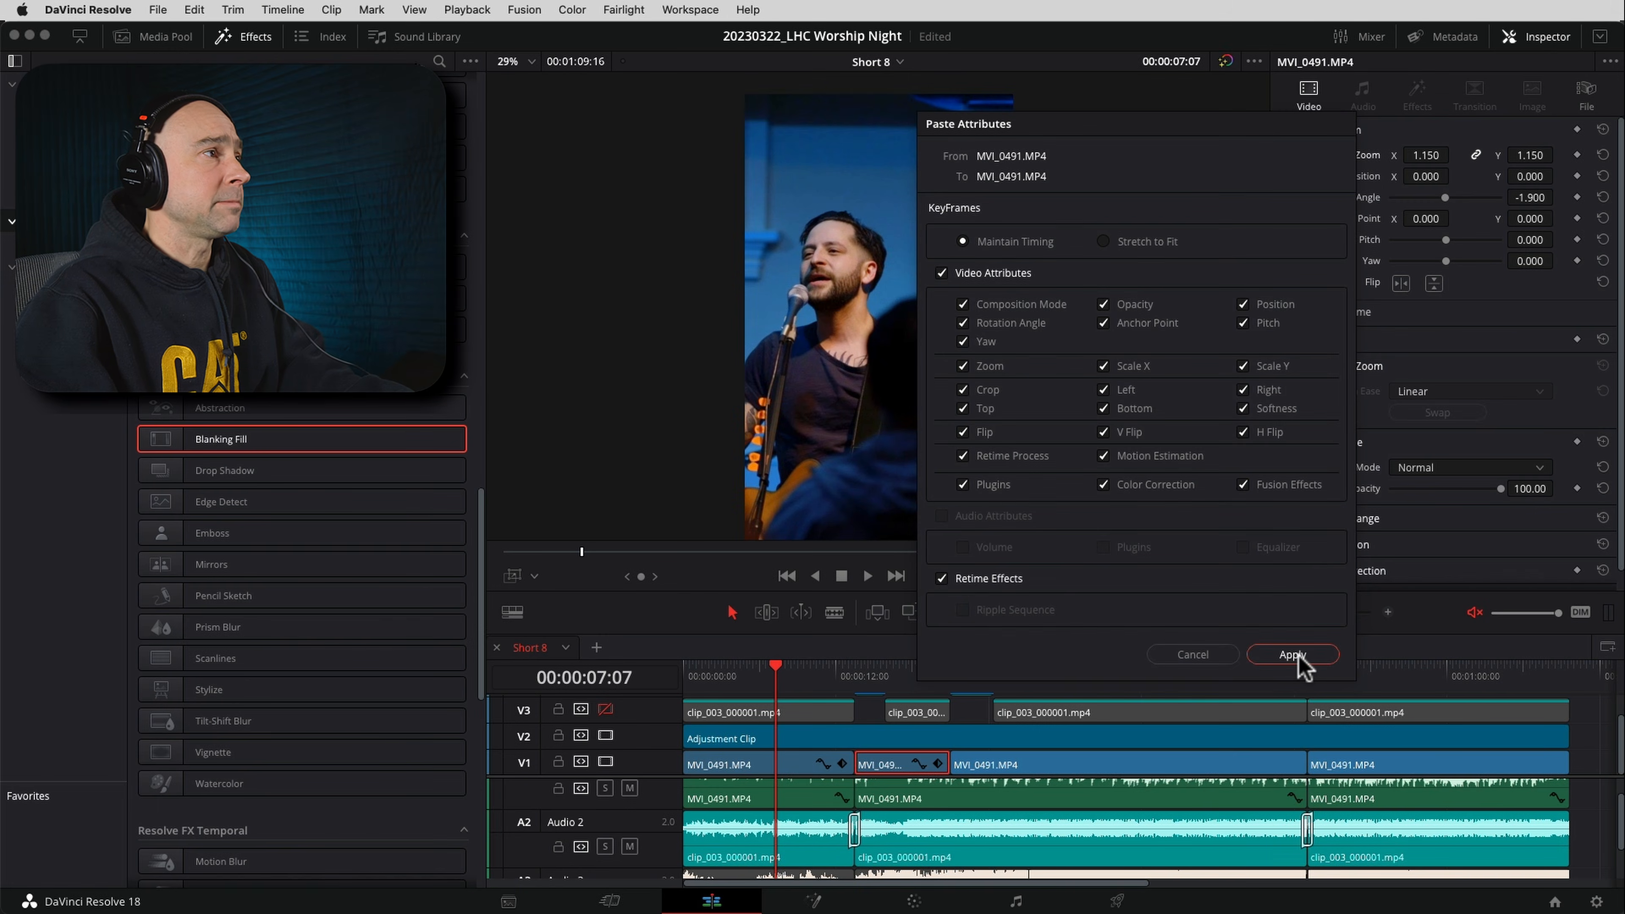
click(1293, 655)
Reset the second V1 clip's Position at 00:00:17:08, clearing the pasted position keyframes
click(904, 673)
mouse_move(904, 678)
mouse_down()
mouse_move(930, 672)
mouse_move(903, 674)
mouse_up()
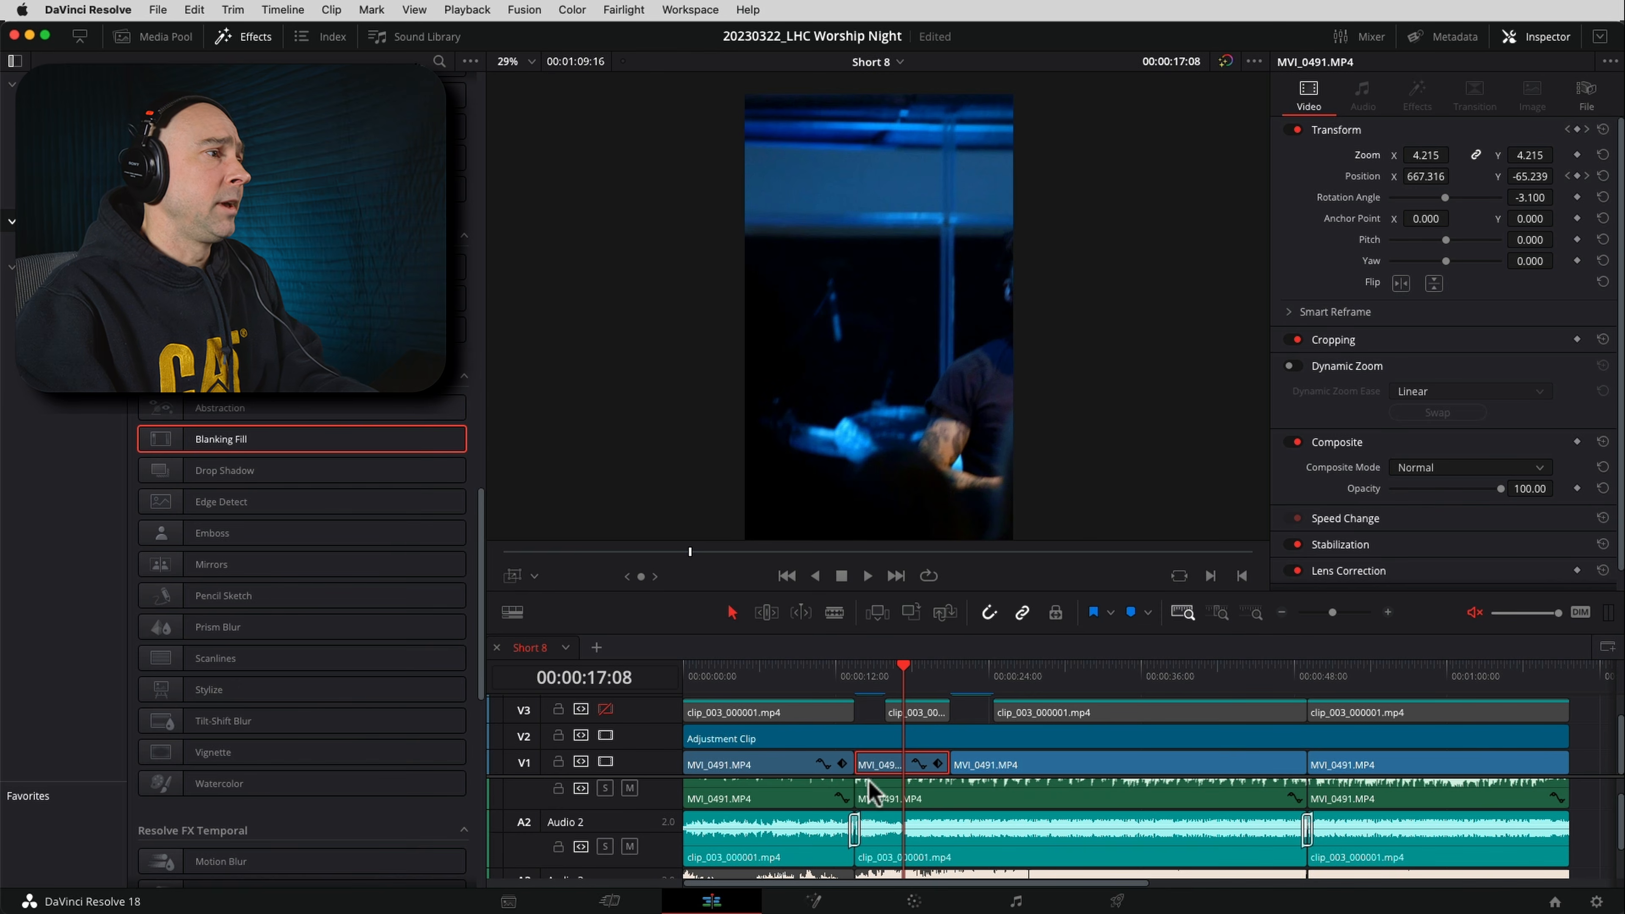
click(1602, 175)
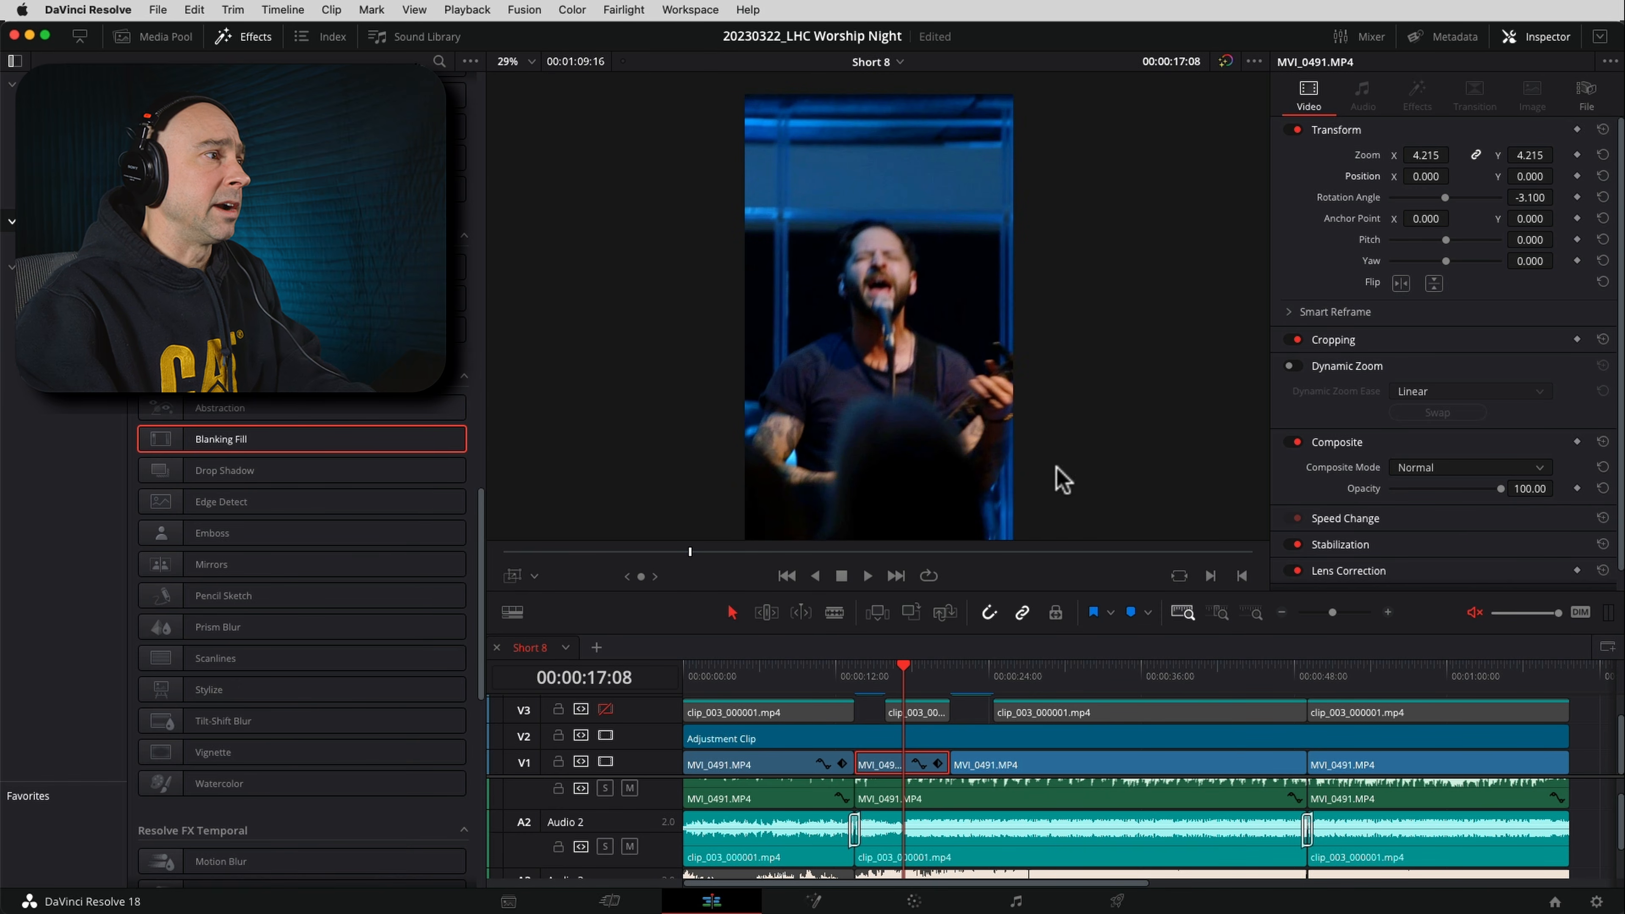
Unmute the monitoring audio and play from 00:00:14:00 to 00:00:19:07 to check the second V1 clip's framing
click(884, 678)
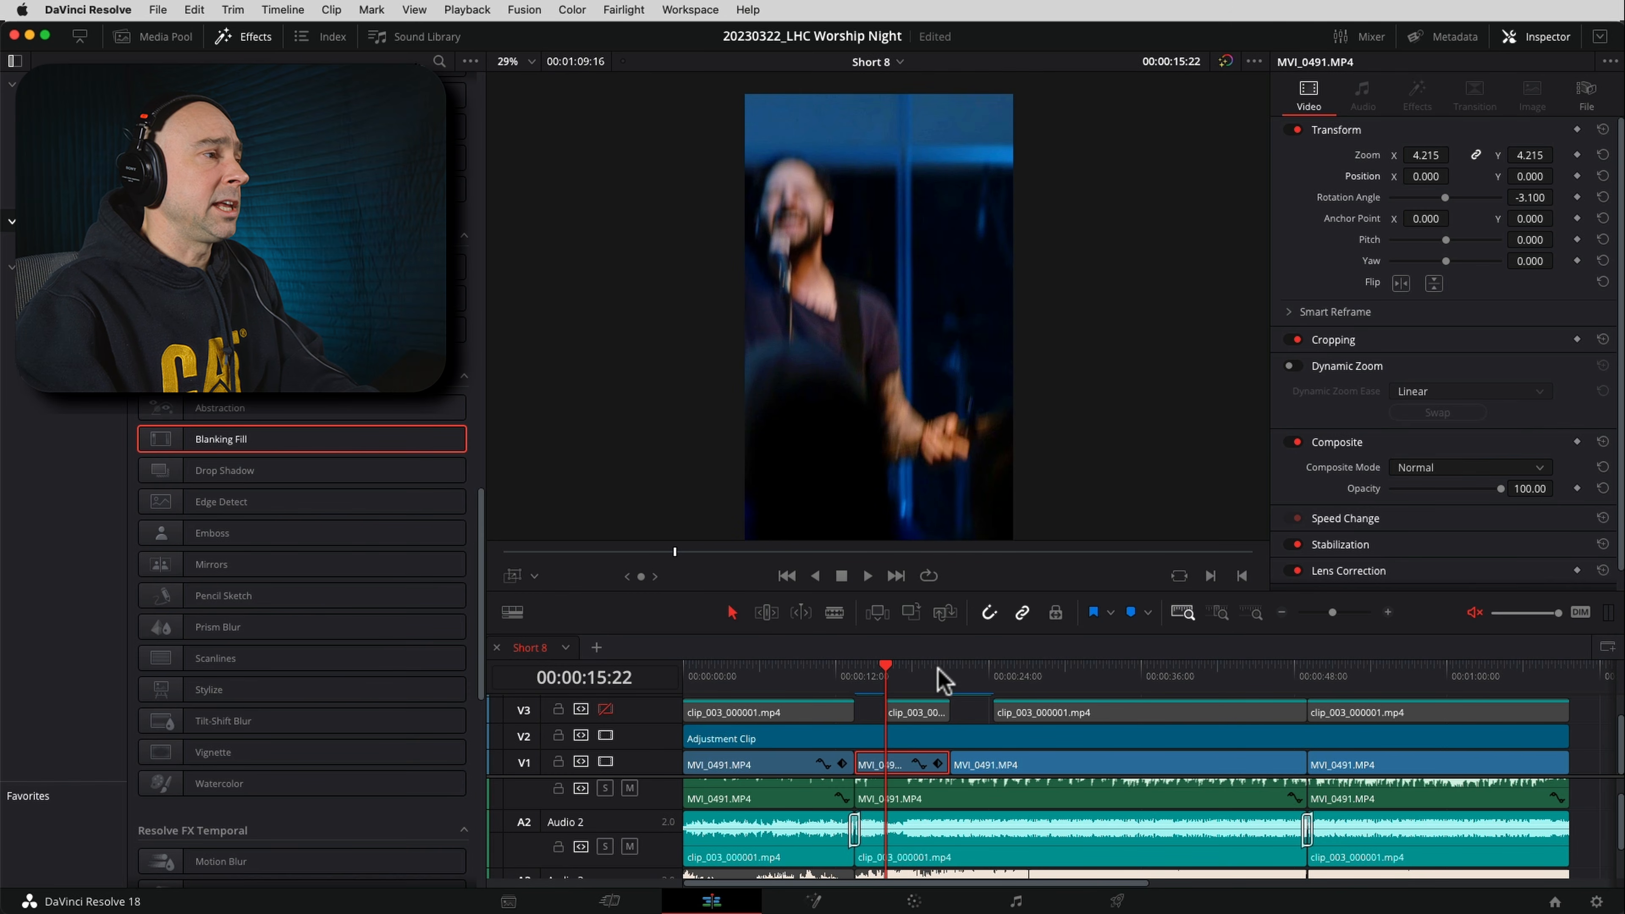
click(861, 676)
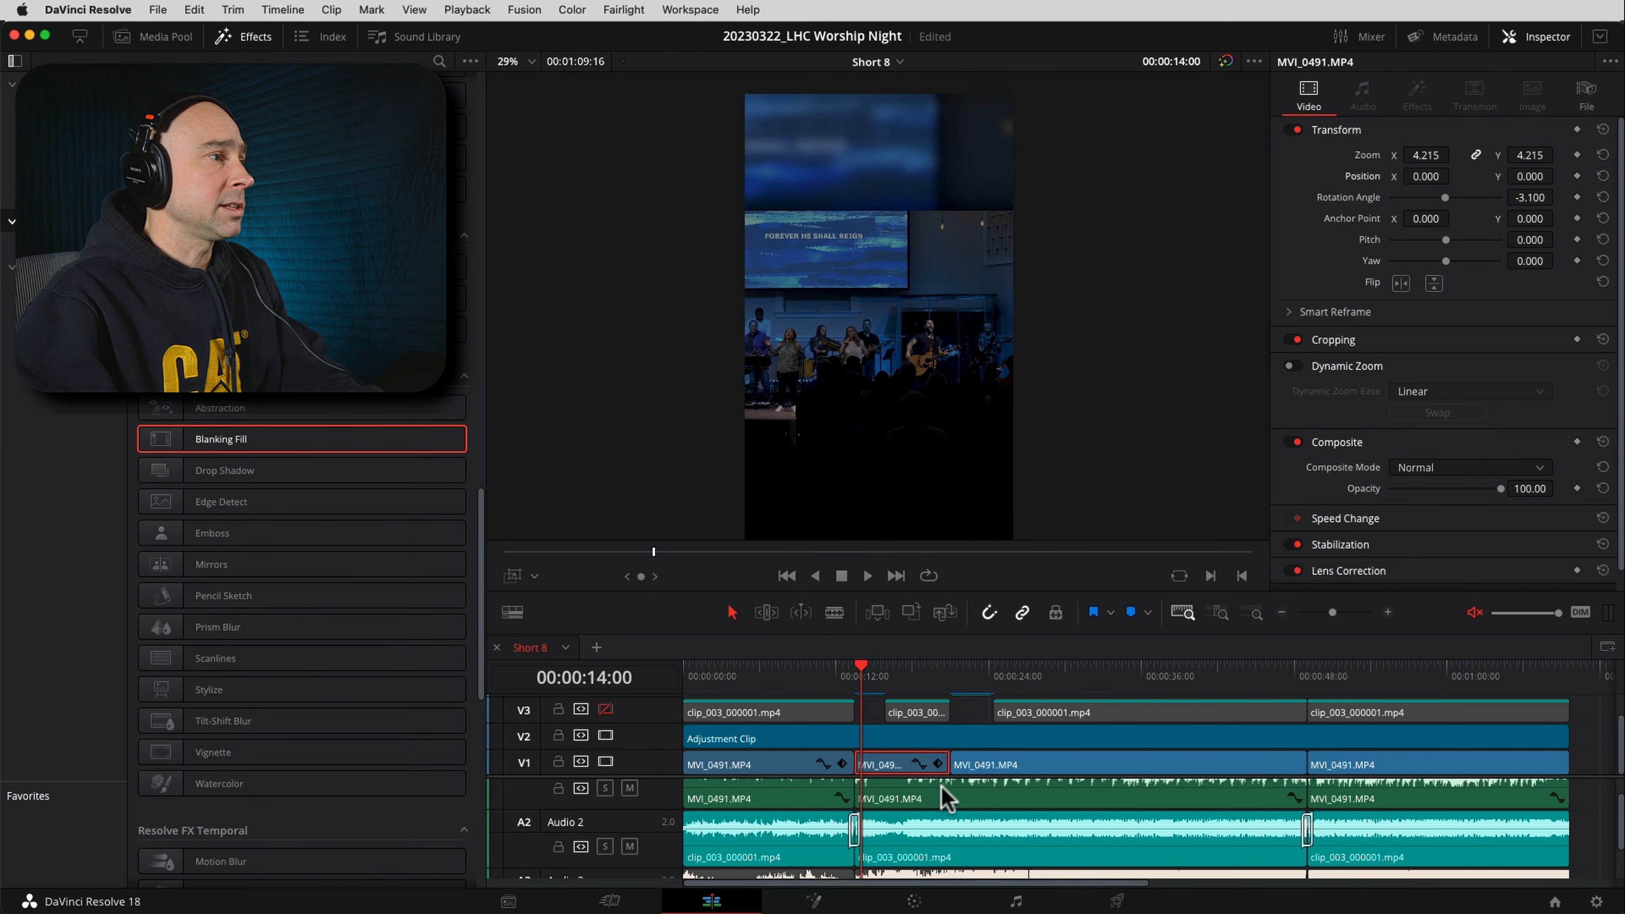
click(1474, 613)
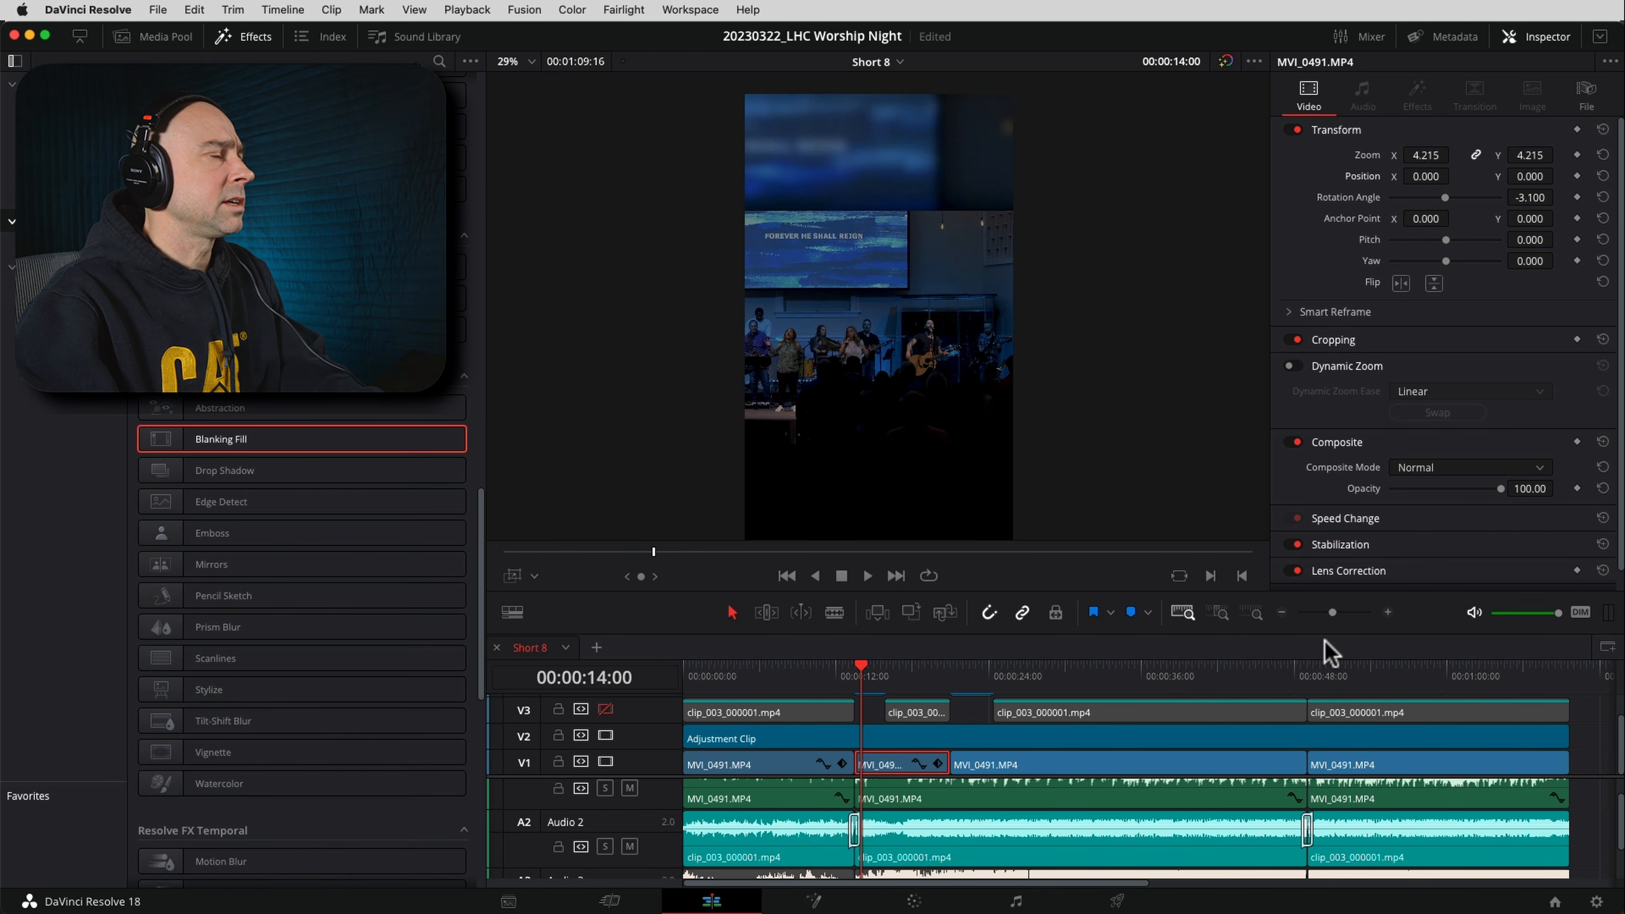
key(space)
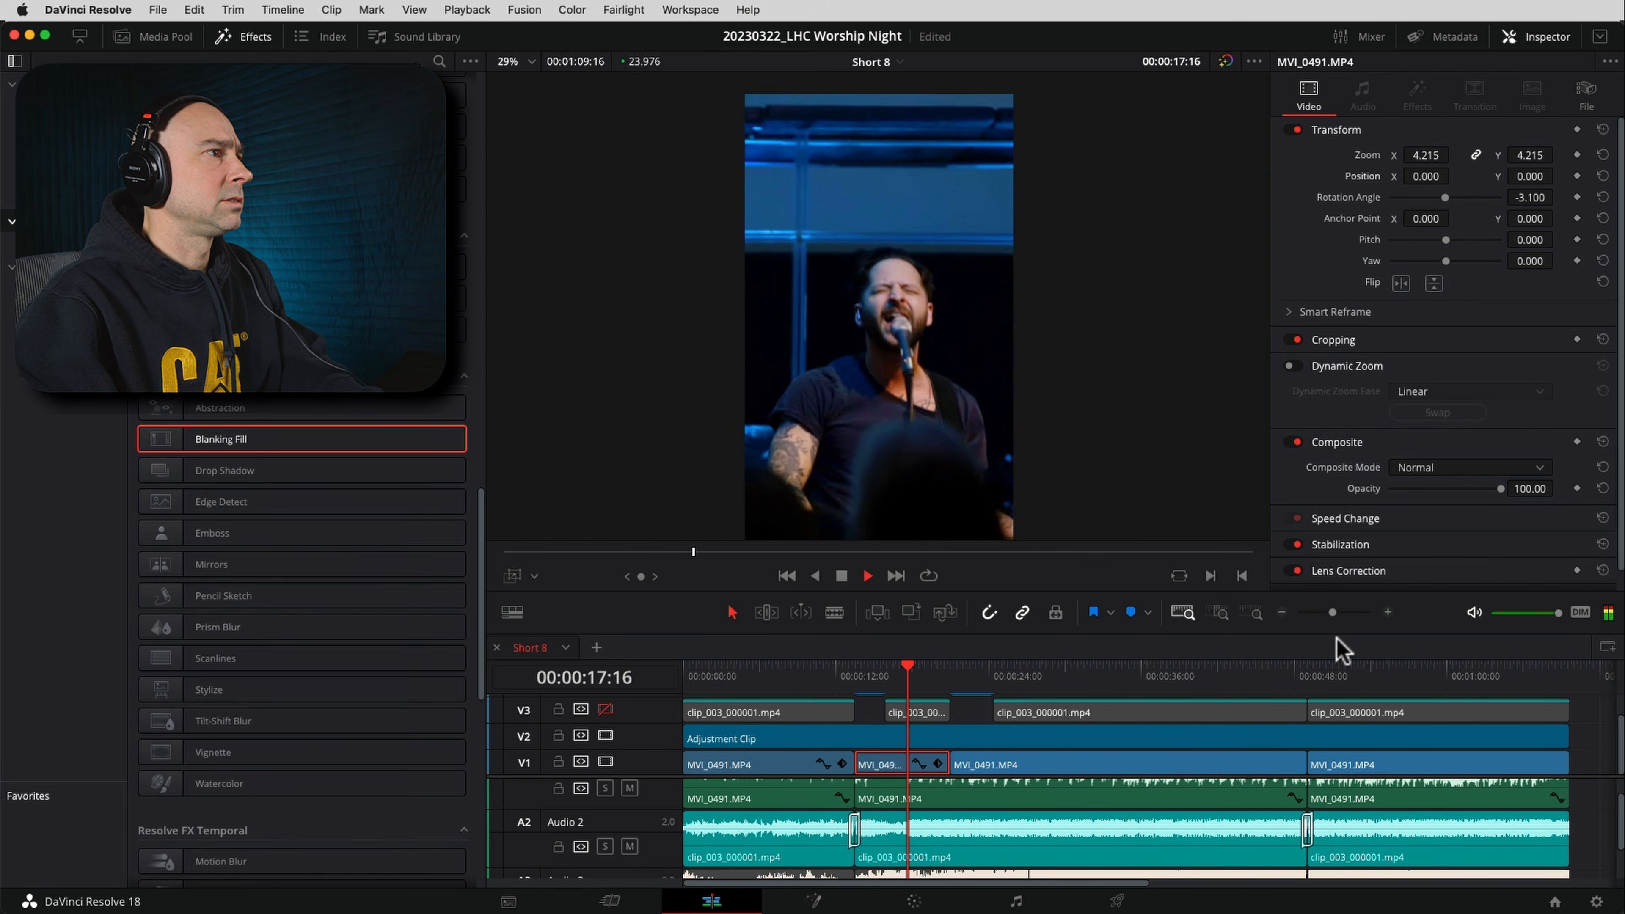
key(space)
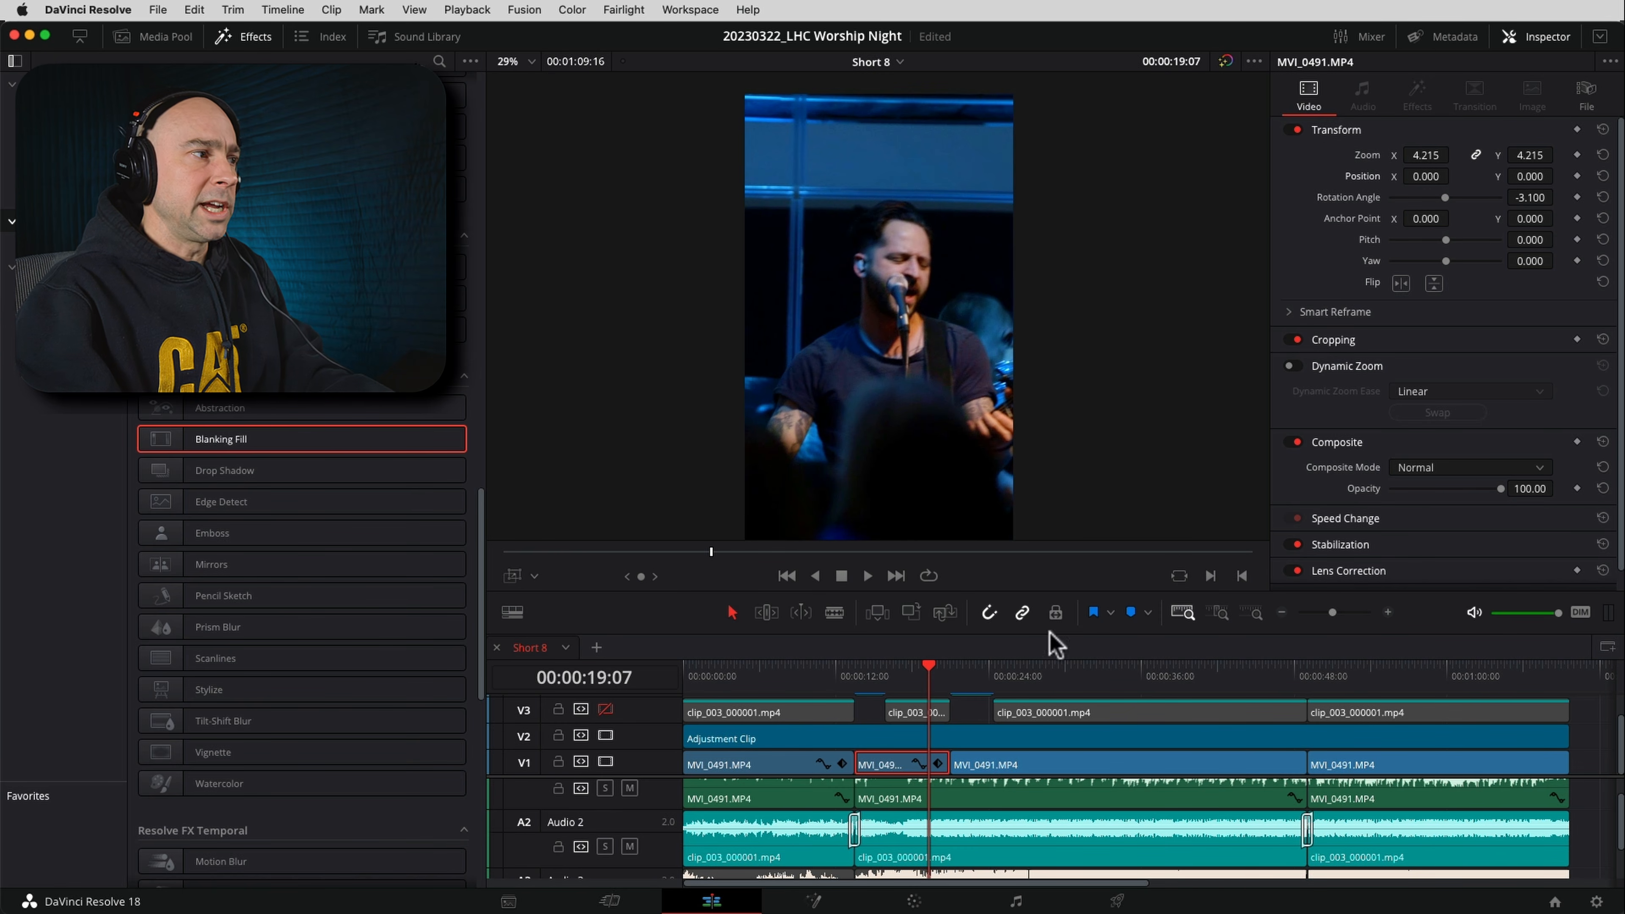
Stabilize the second V1 clip in Translation mode with Smooth 0.359 and Strength 0.725
click(909, 679)
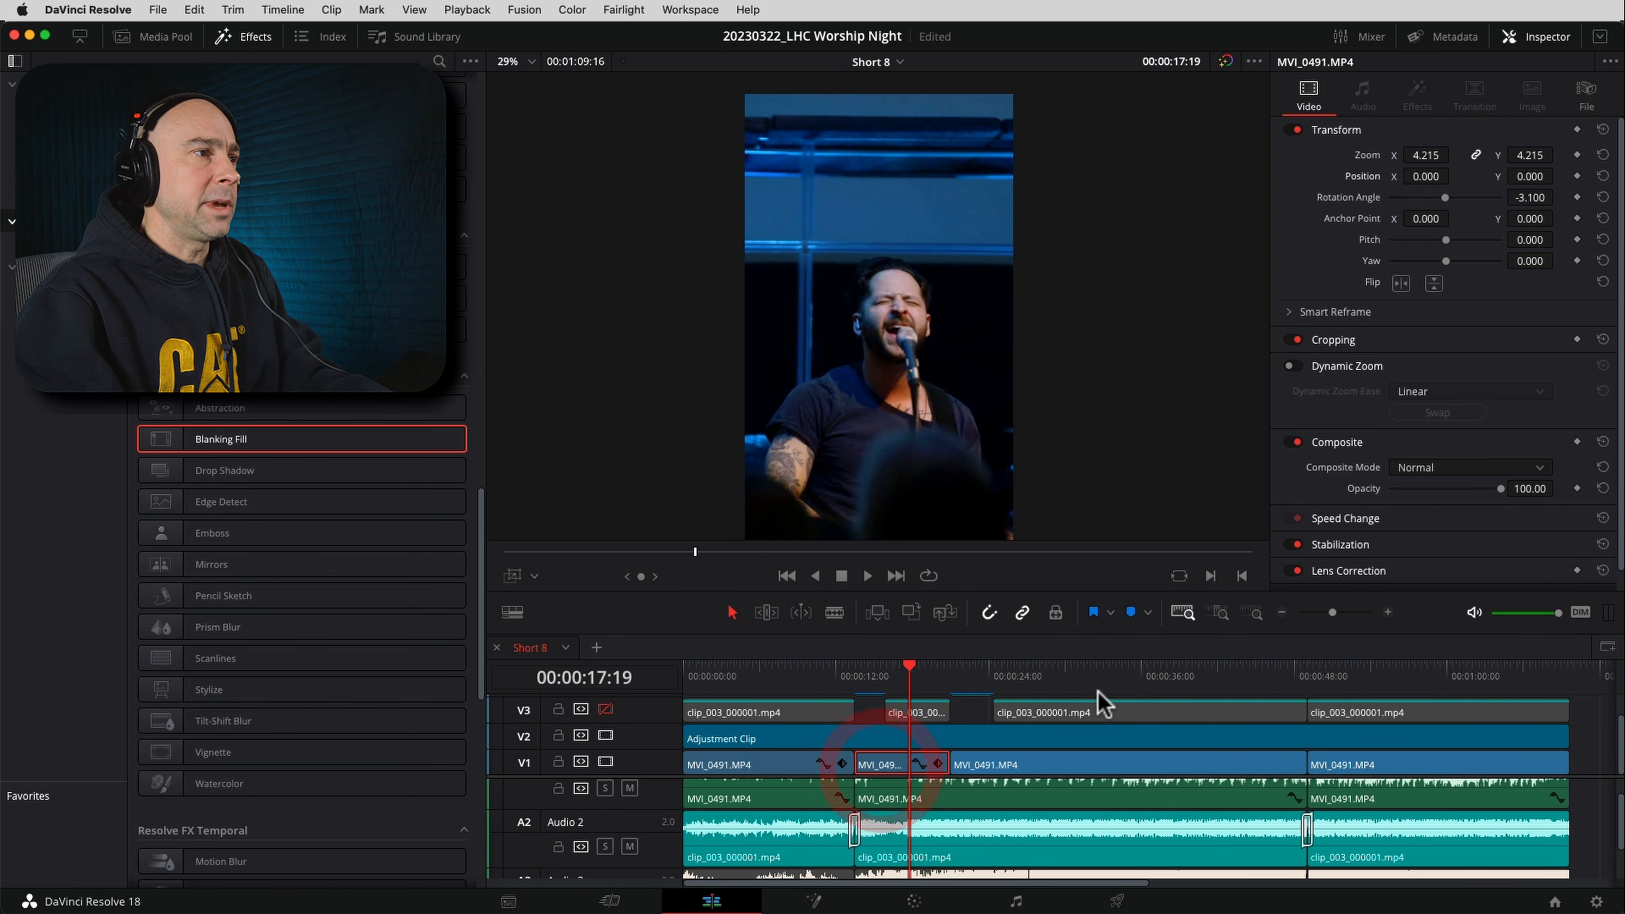
scroll(1275, 548, down, 1)
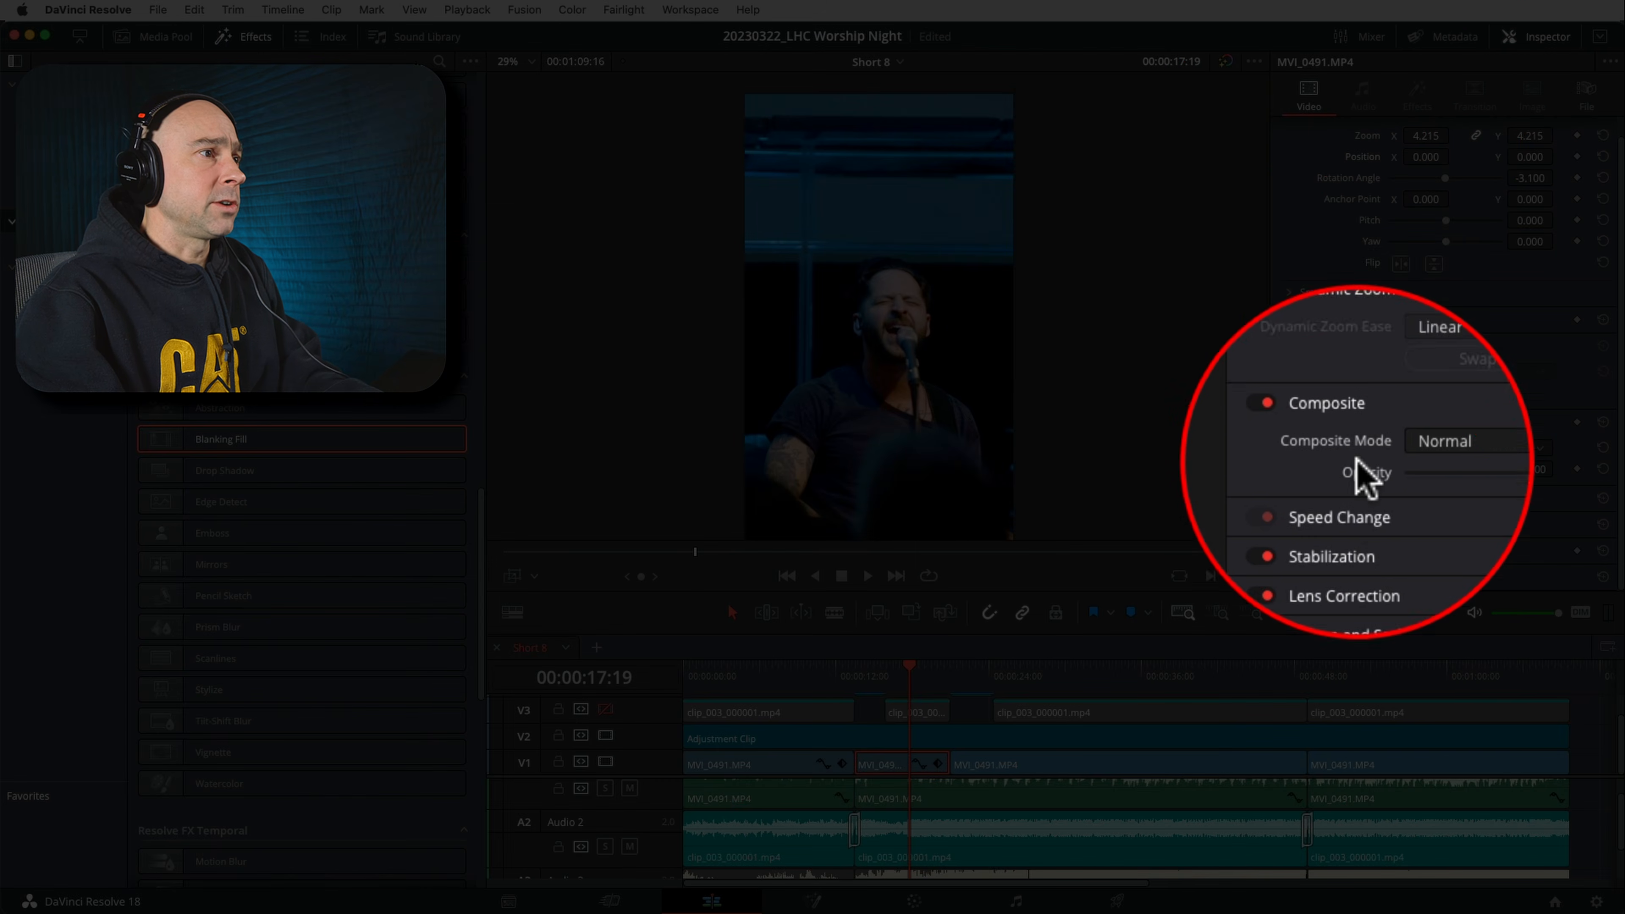
click(1357, 533)
scroll(1353, 526, down, 3)
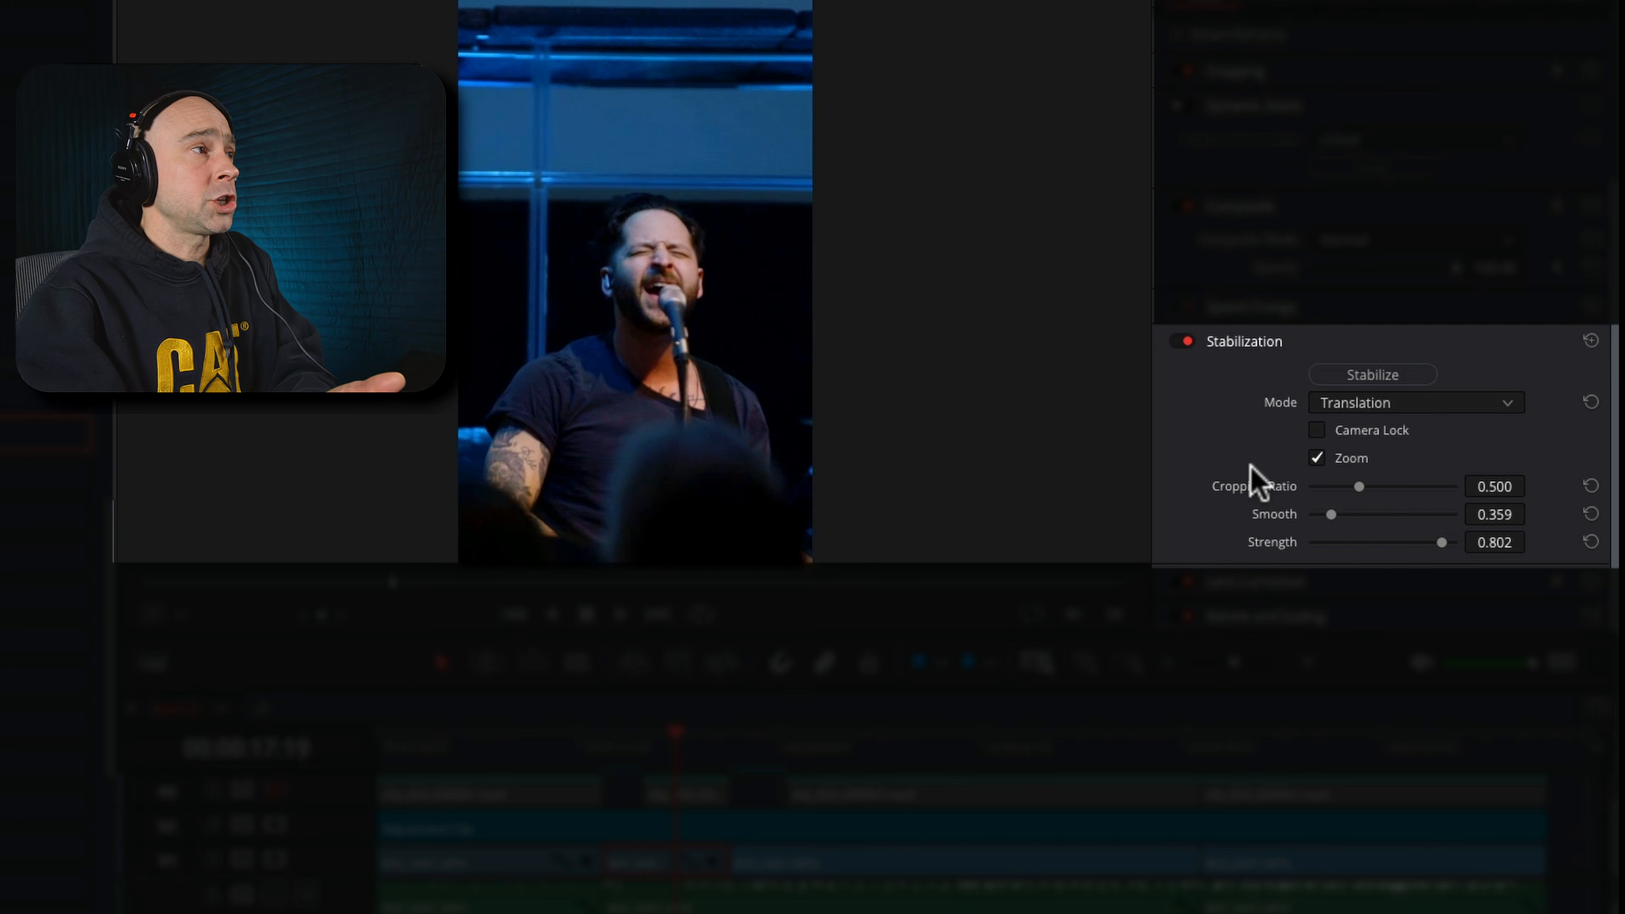
click(1399, 403)
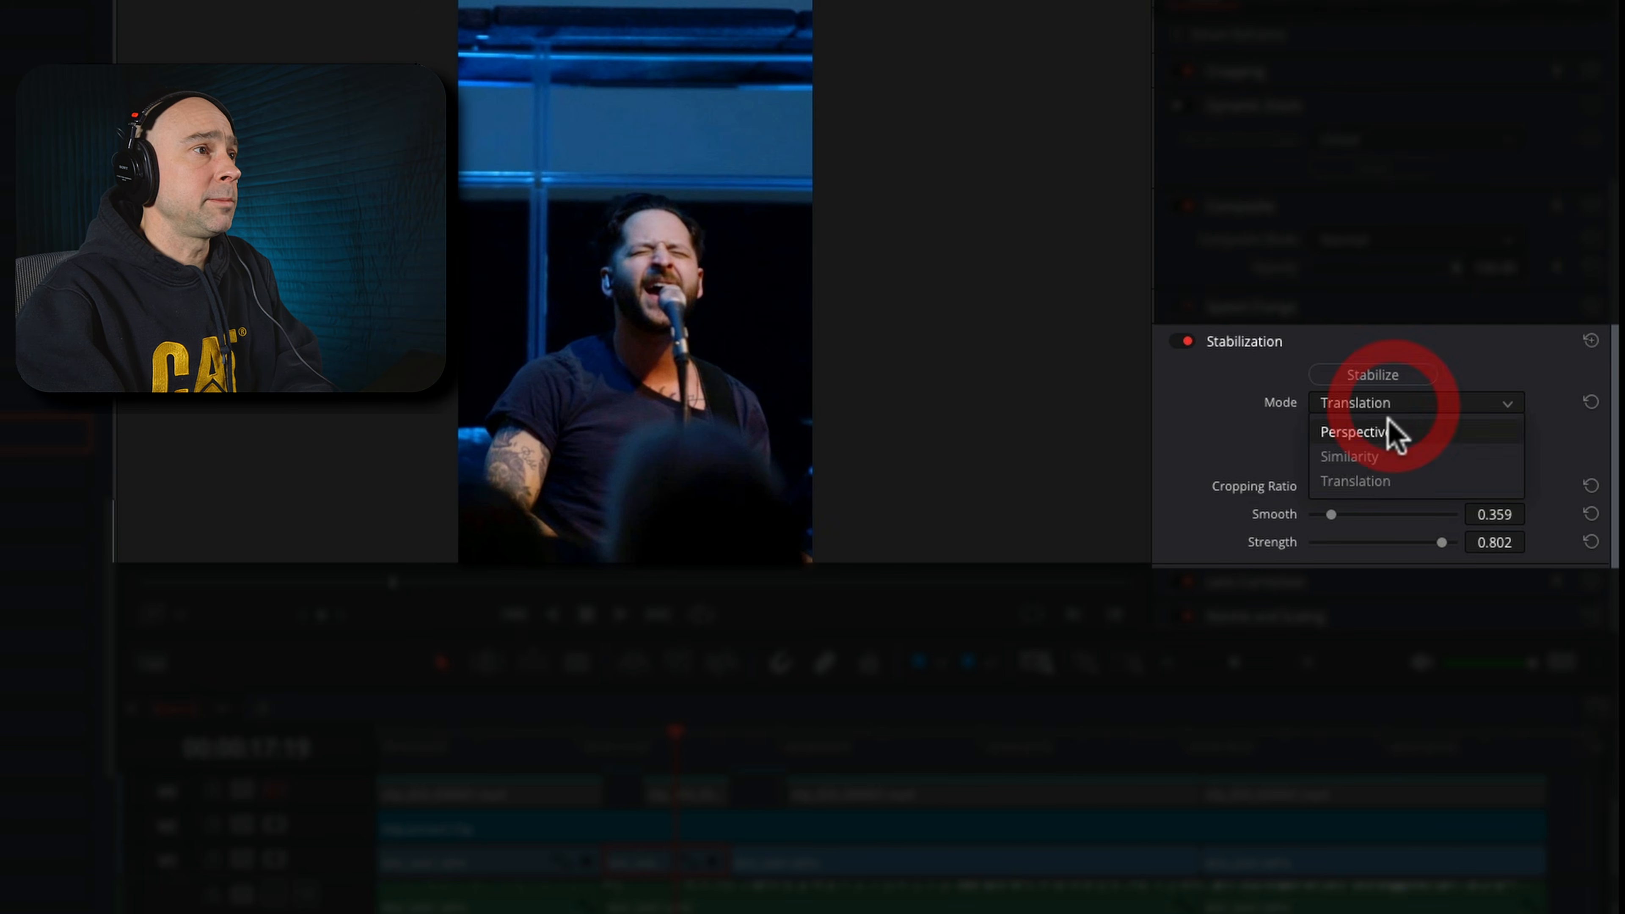
click(1386, 478)
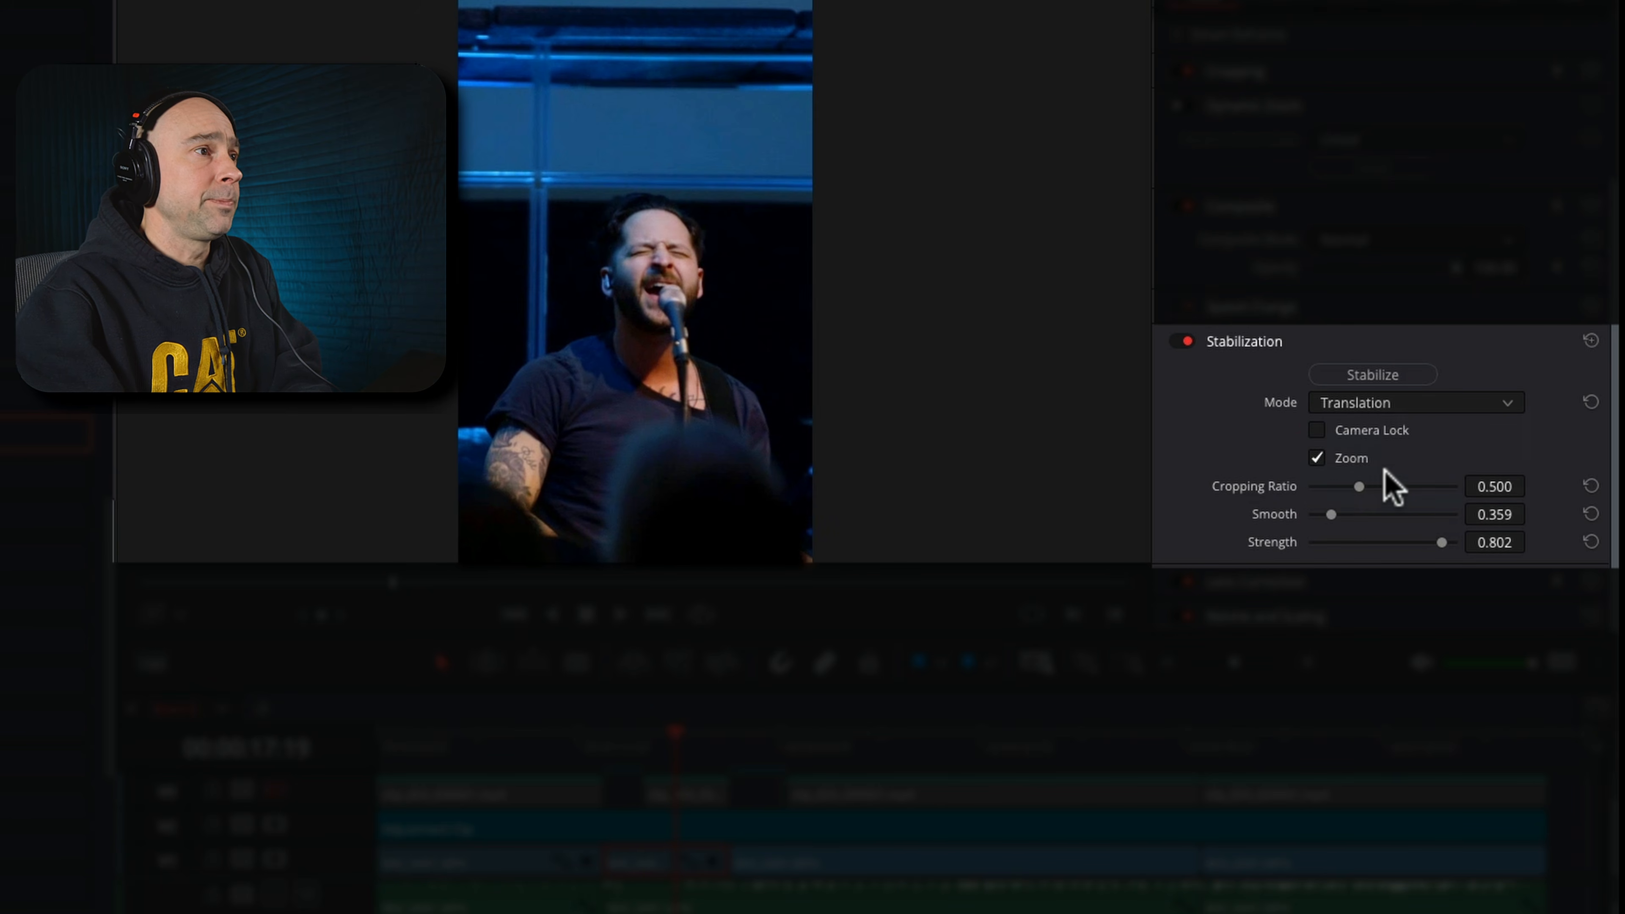
click(1331, 515)
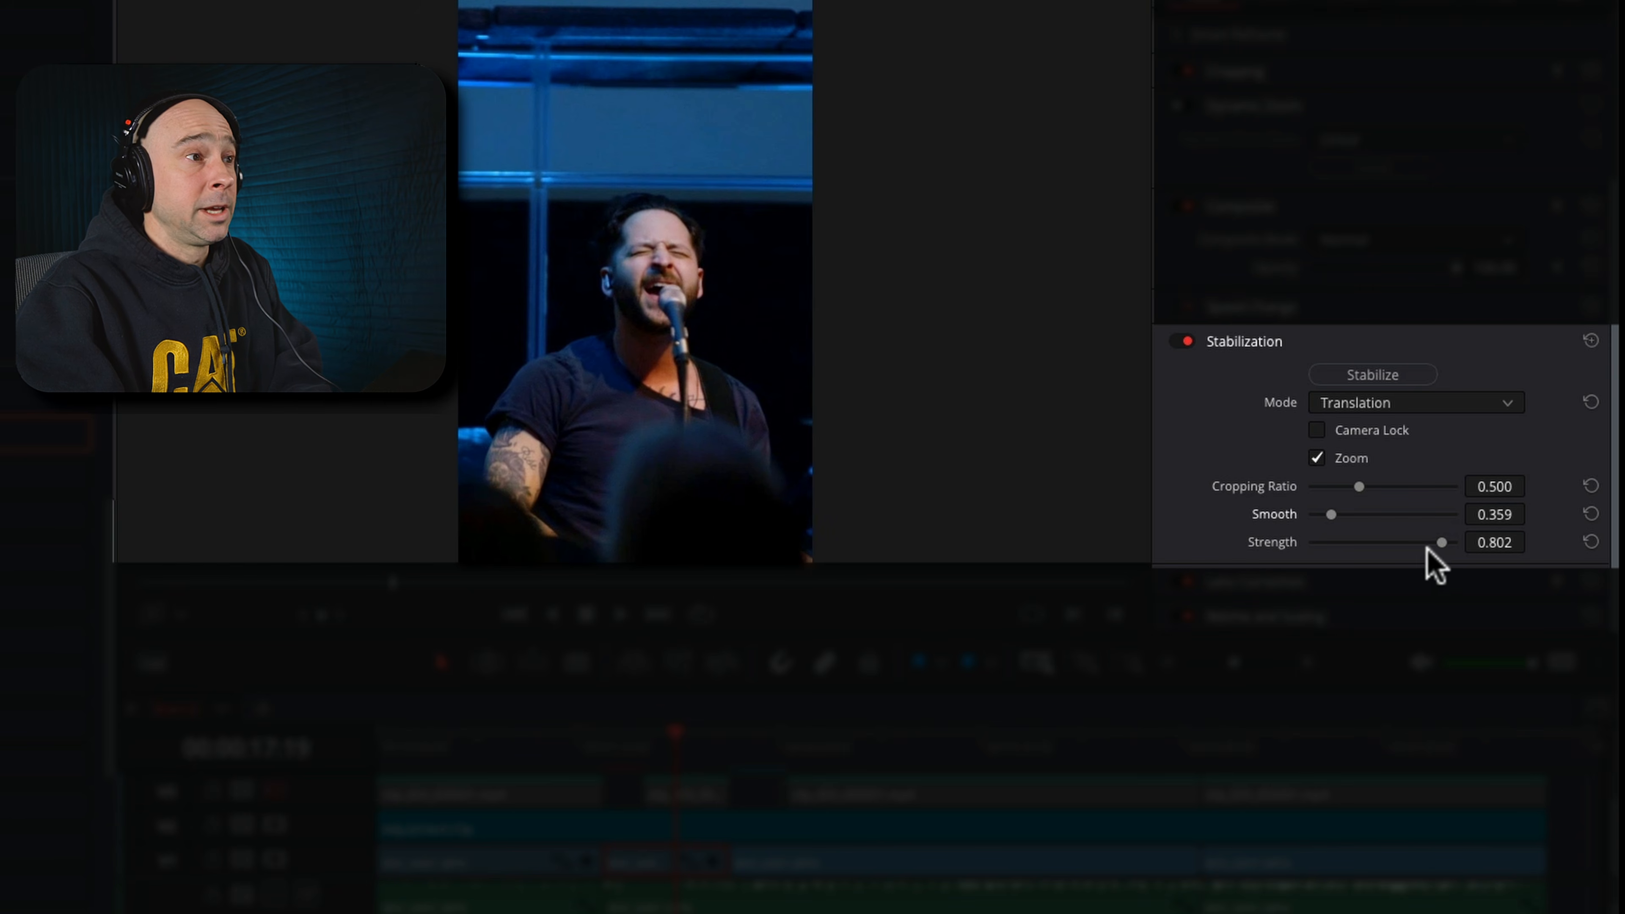
drag(1441, 540, 1436, 542)
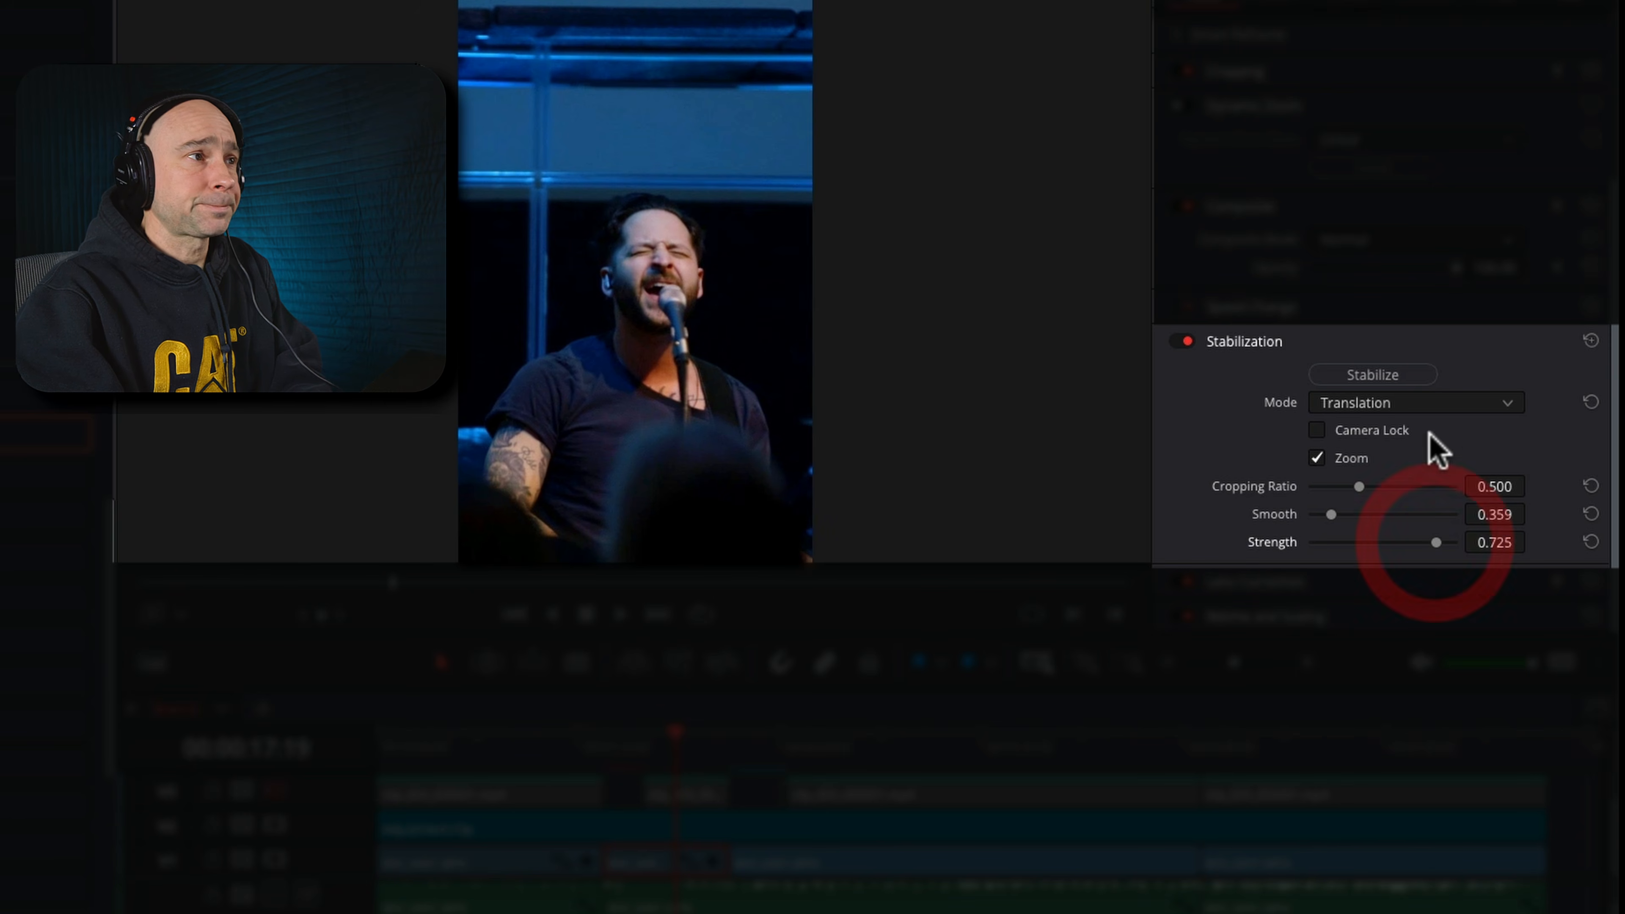
click(1394, 375)
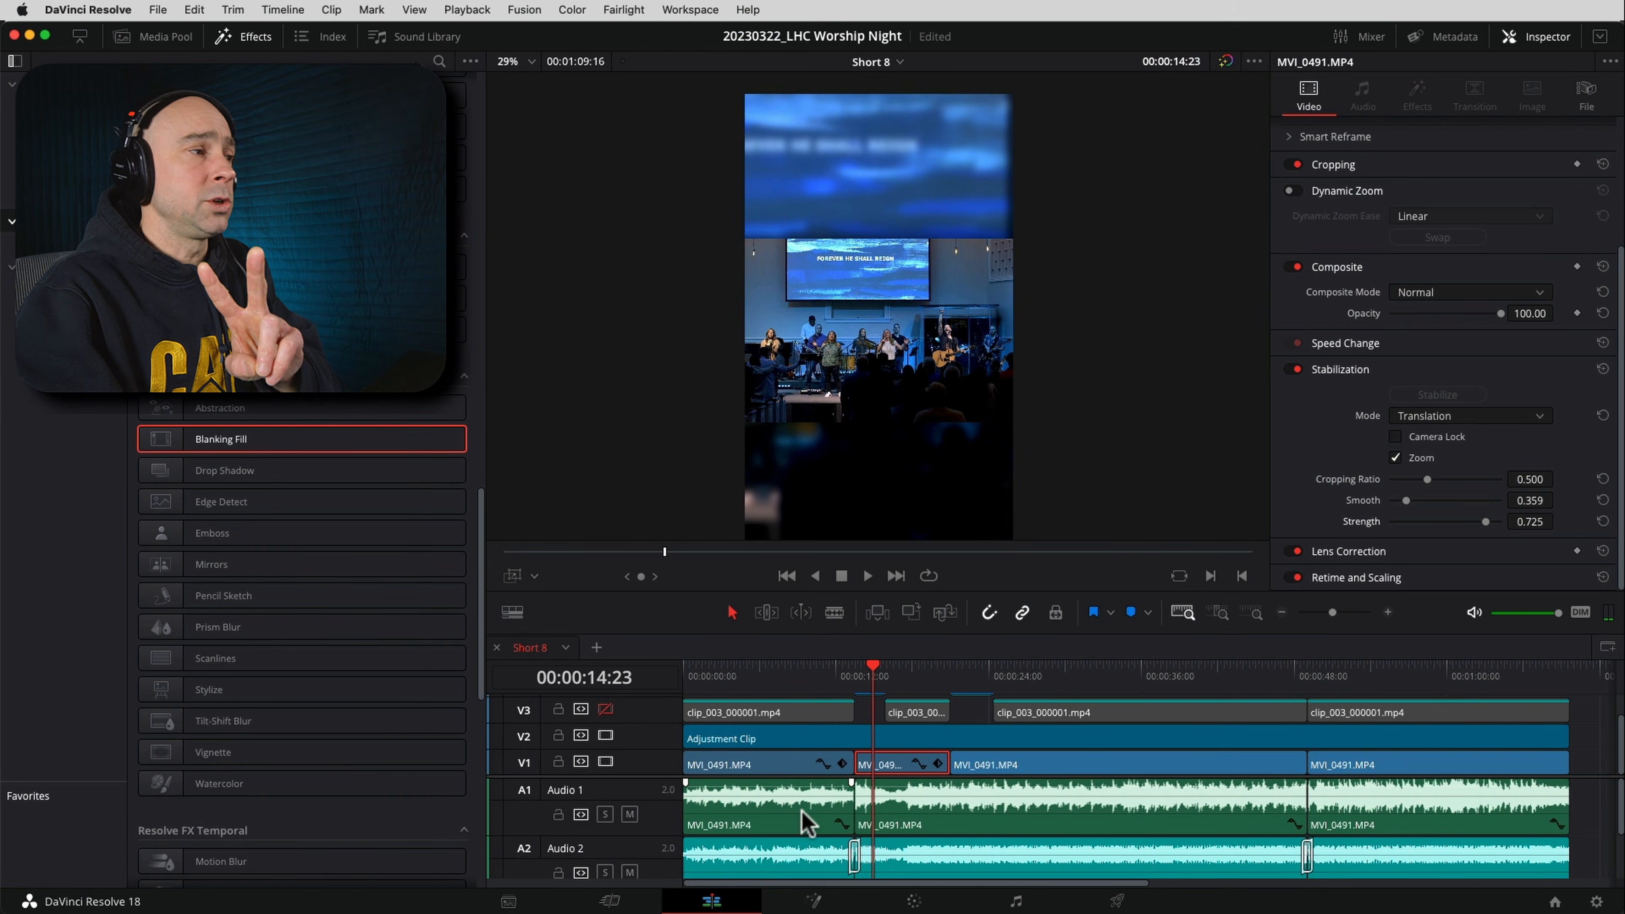
Mute the Audio 1 track and play the stabilized shot up to 00:00:18:15
scroll(788, 827, down, 1)
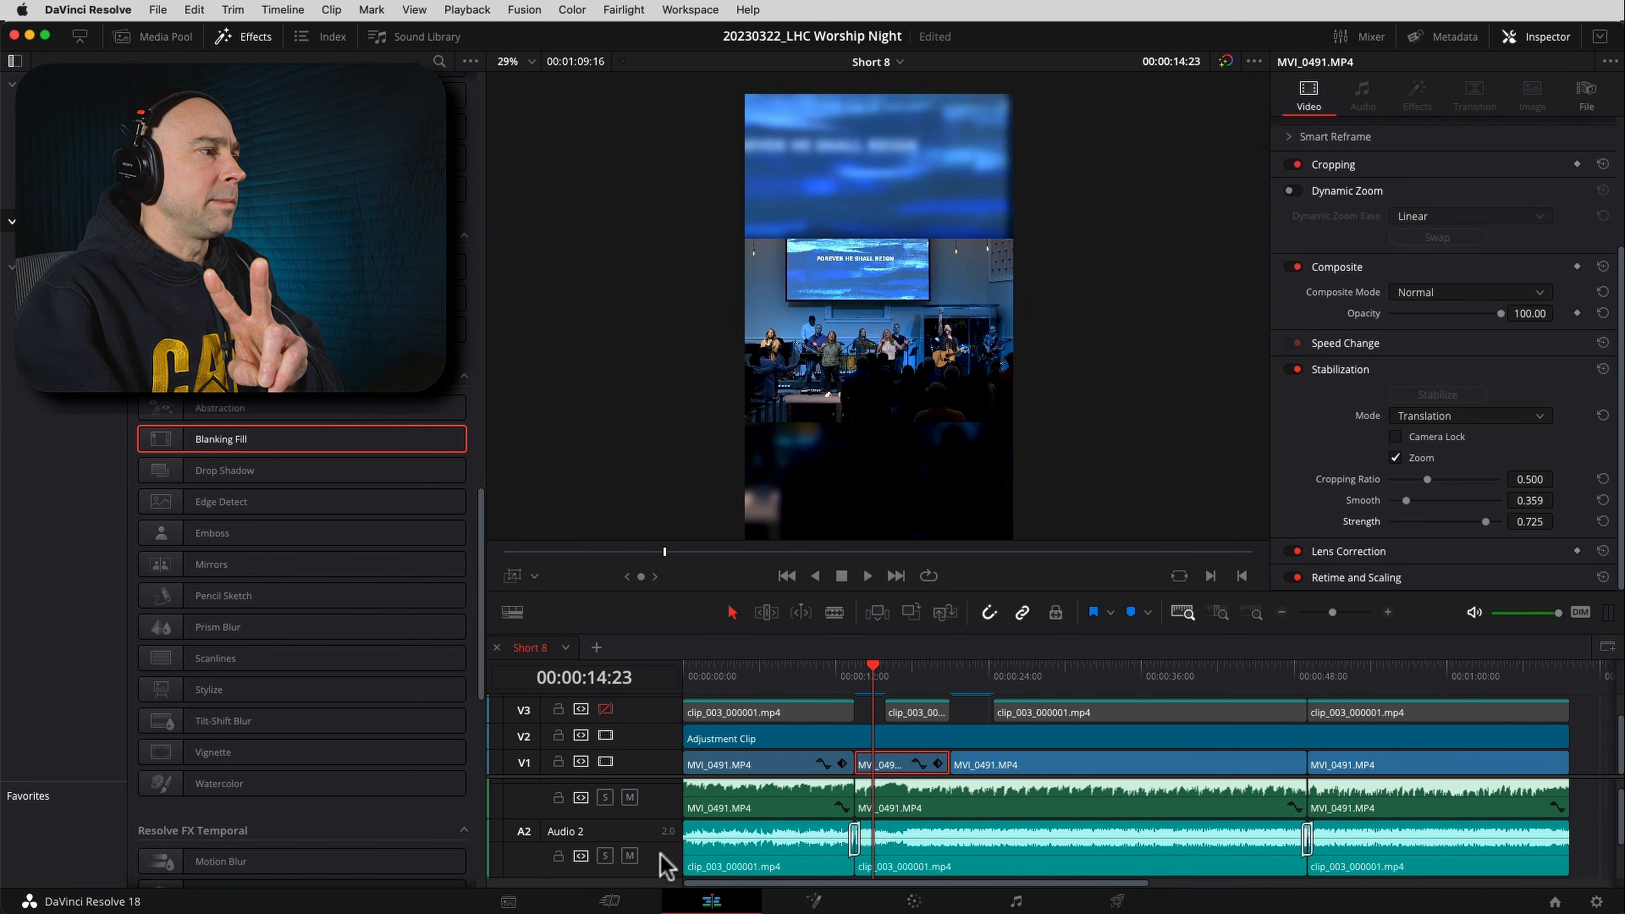
click(778, 868)
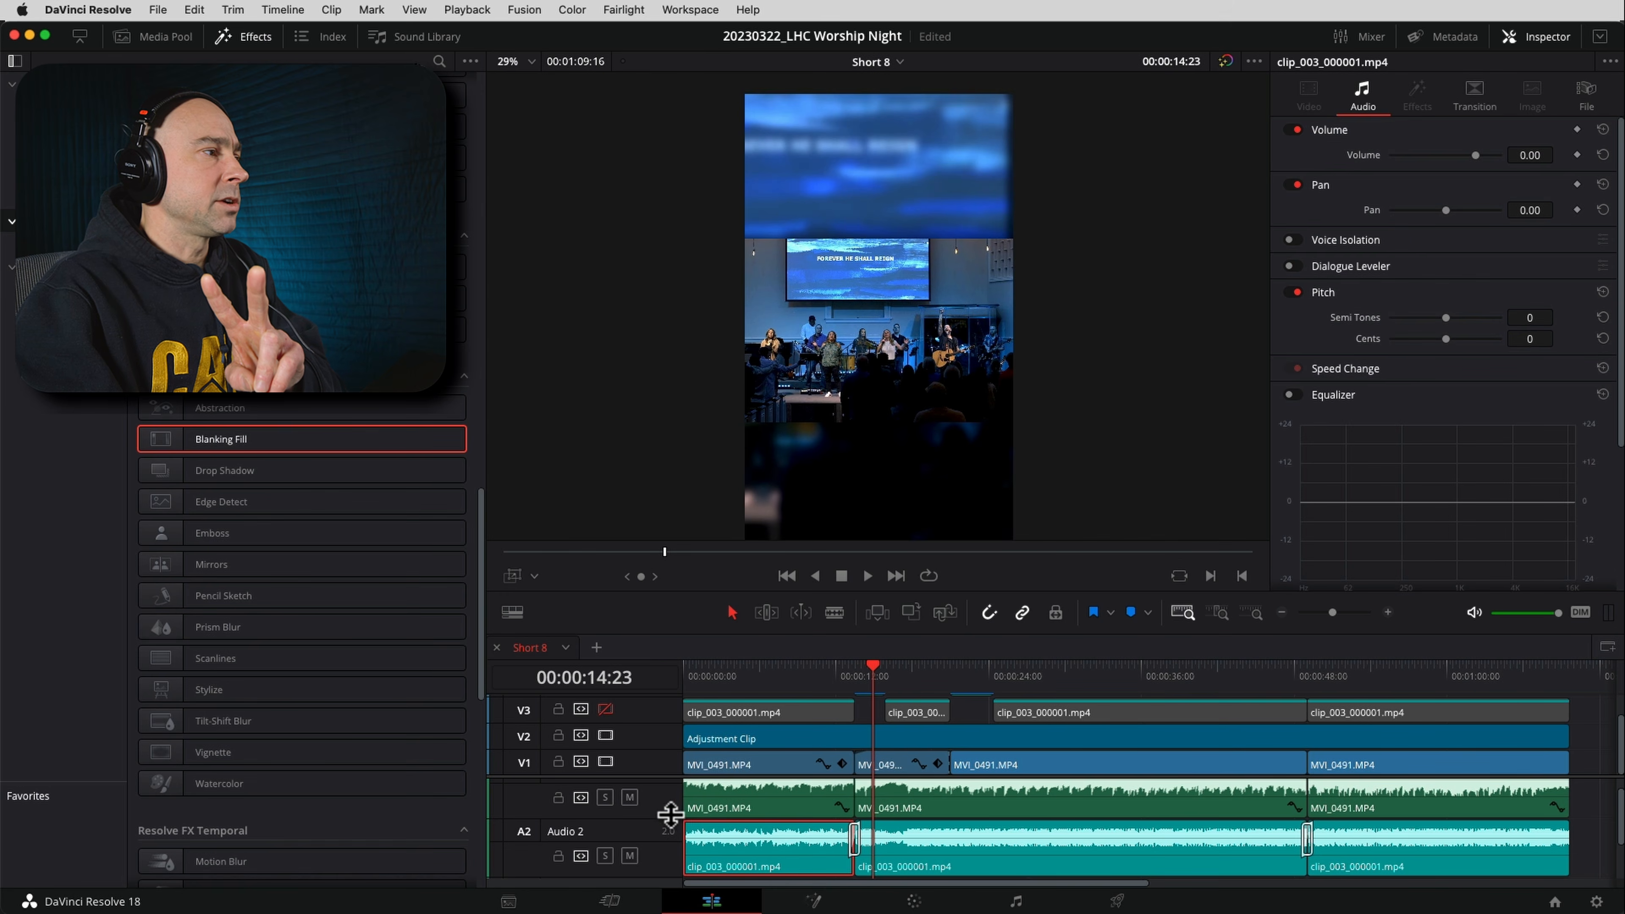
click(630, 797)
scroll(758, 845, up, 1)
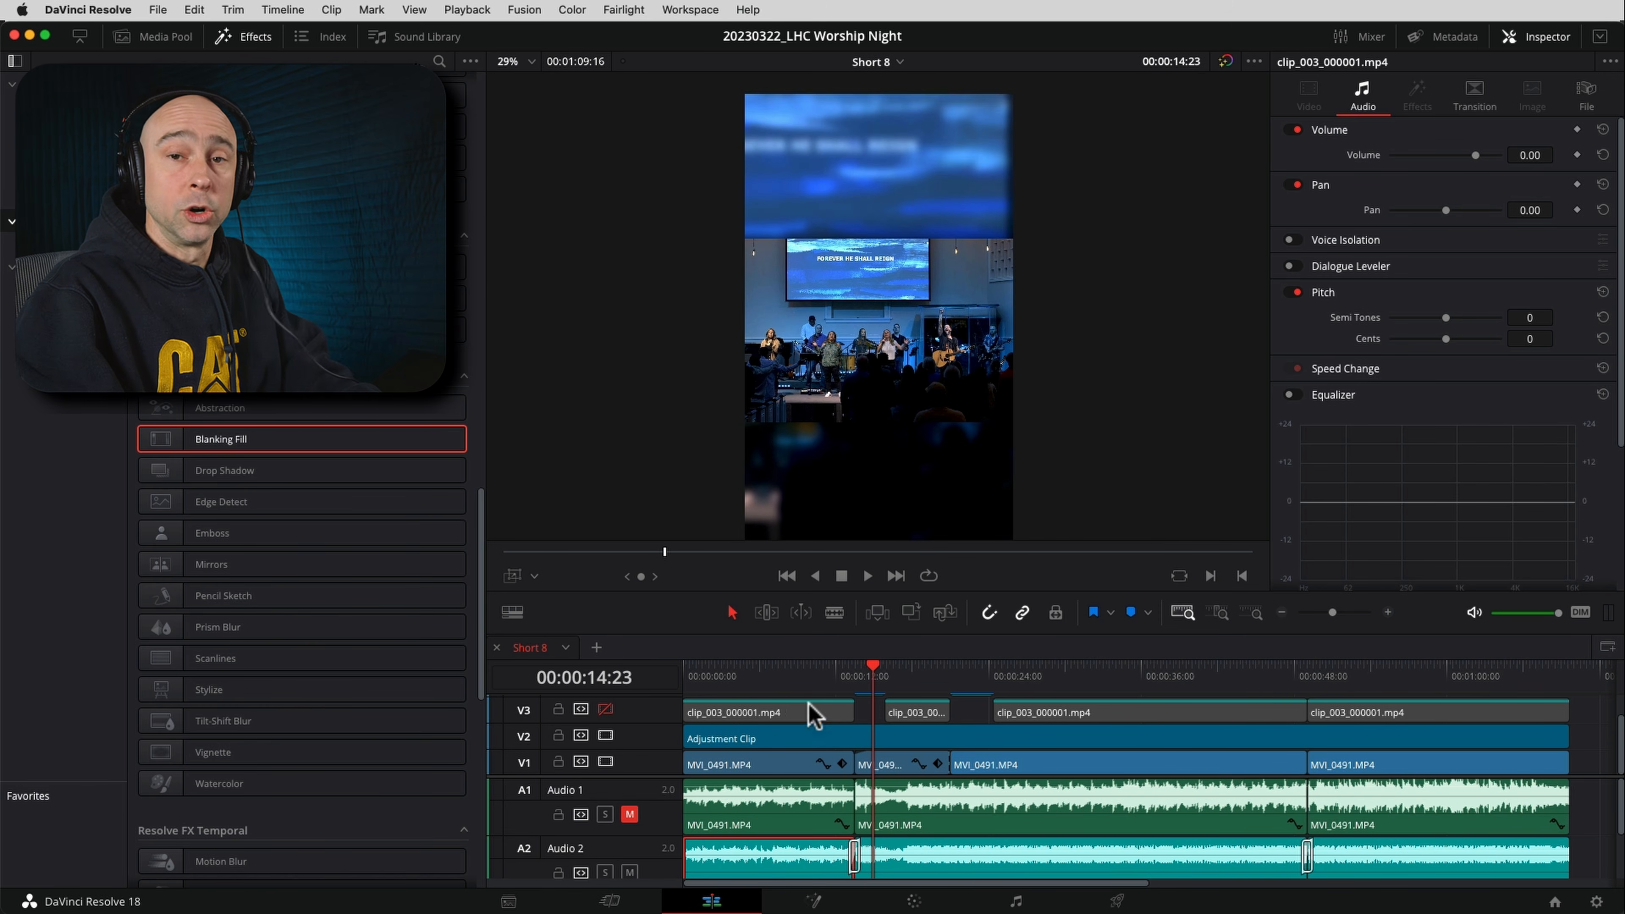
click(864, 678)
key(space)
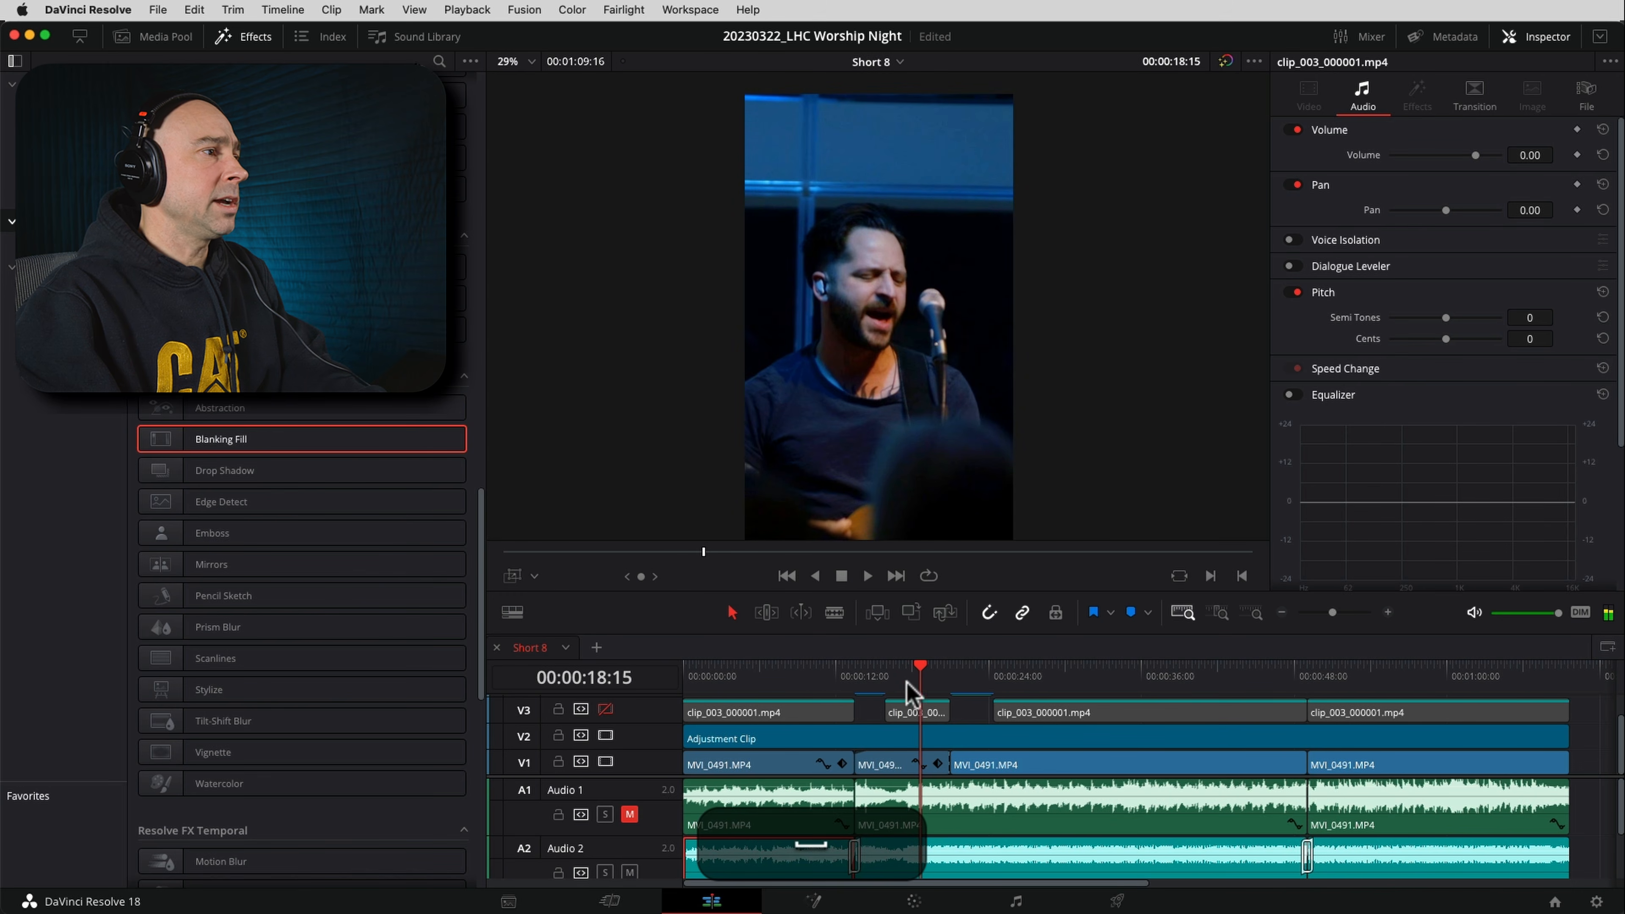
Reframe the second V1 clip using 00:00:17:03 and 00:00:15:22 as reference frames, setting its Position to X 253 and Y -130
click(901, 673)
click(912, 710)
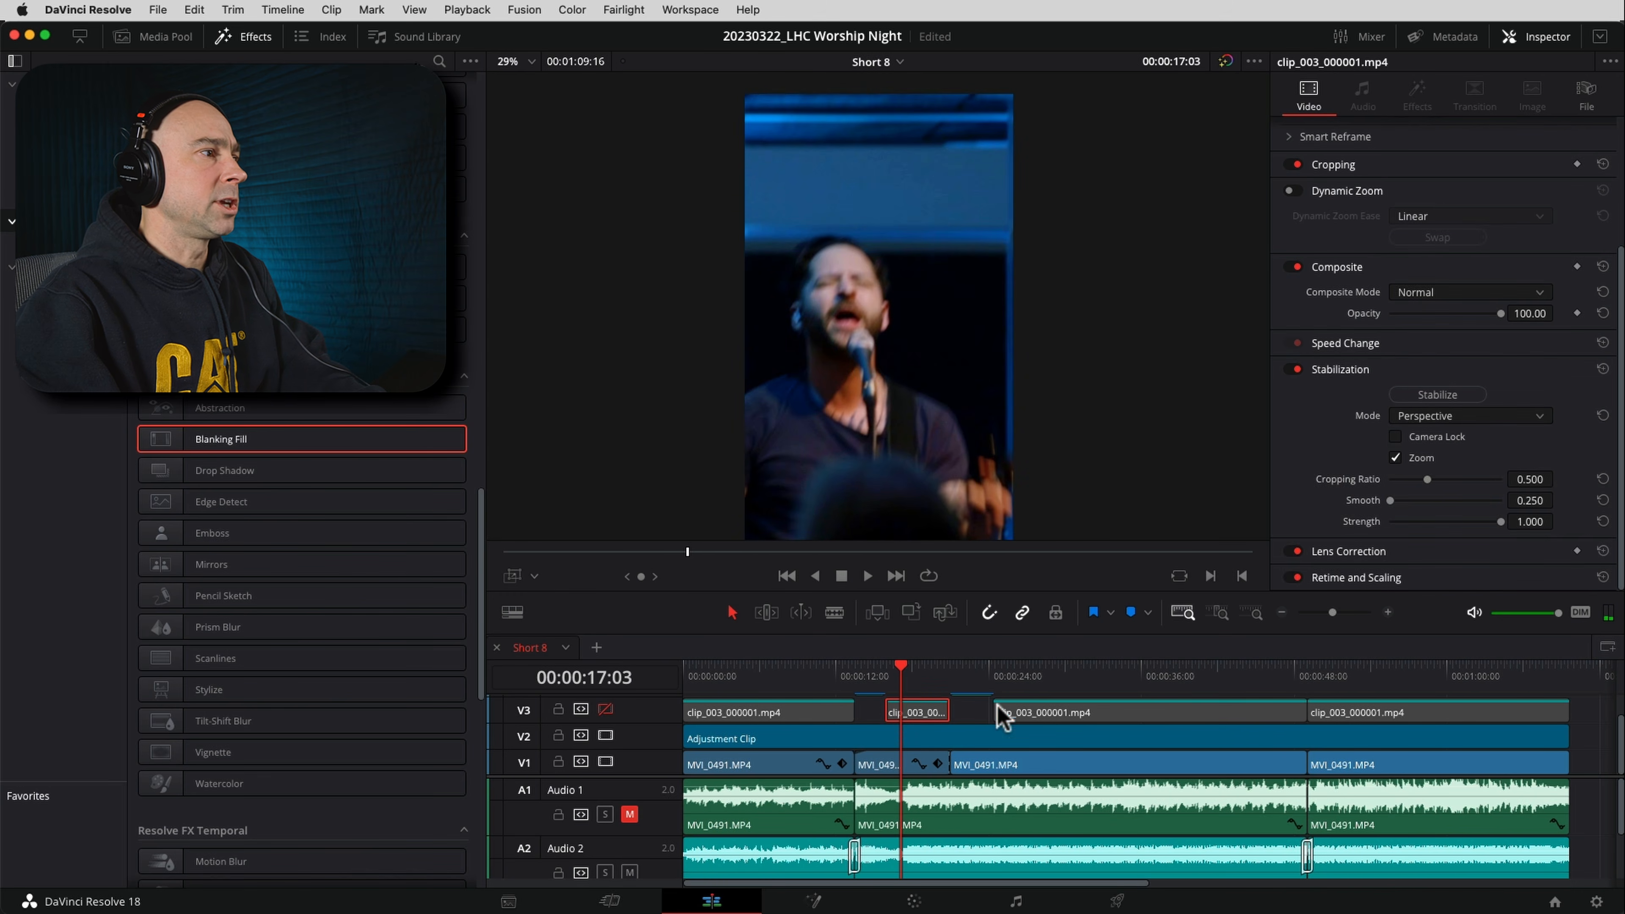
scroll(1413, 257, up, 5)
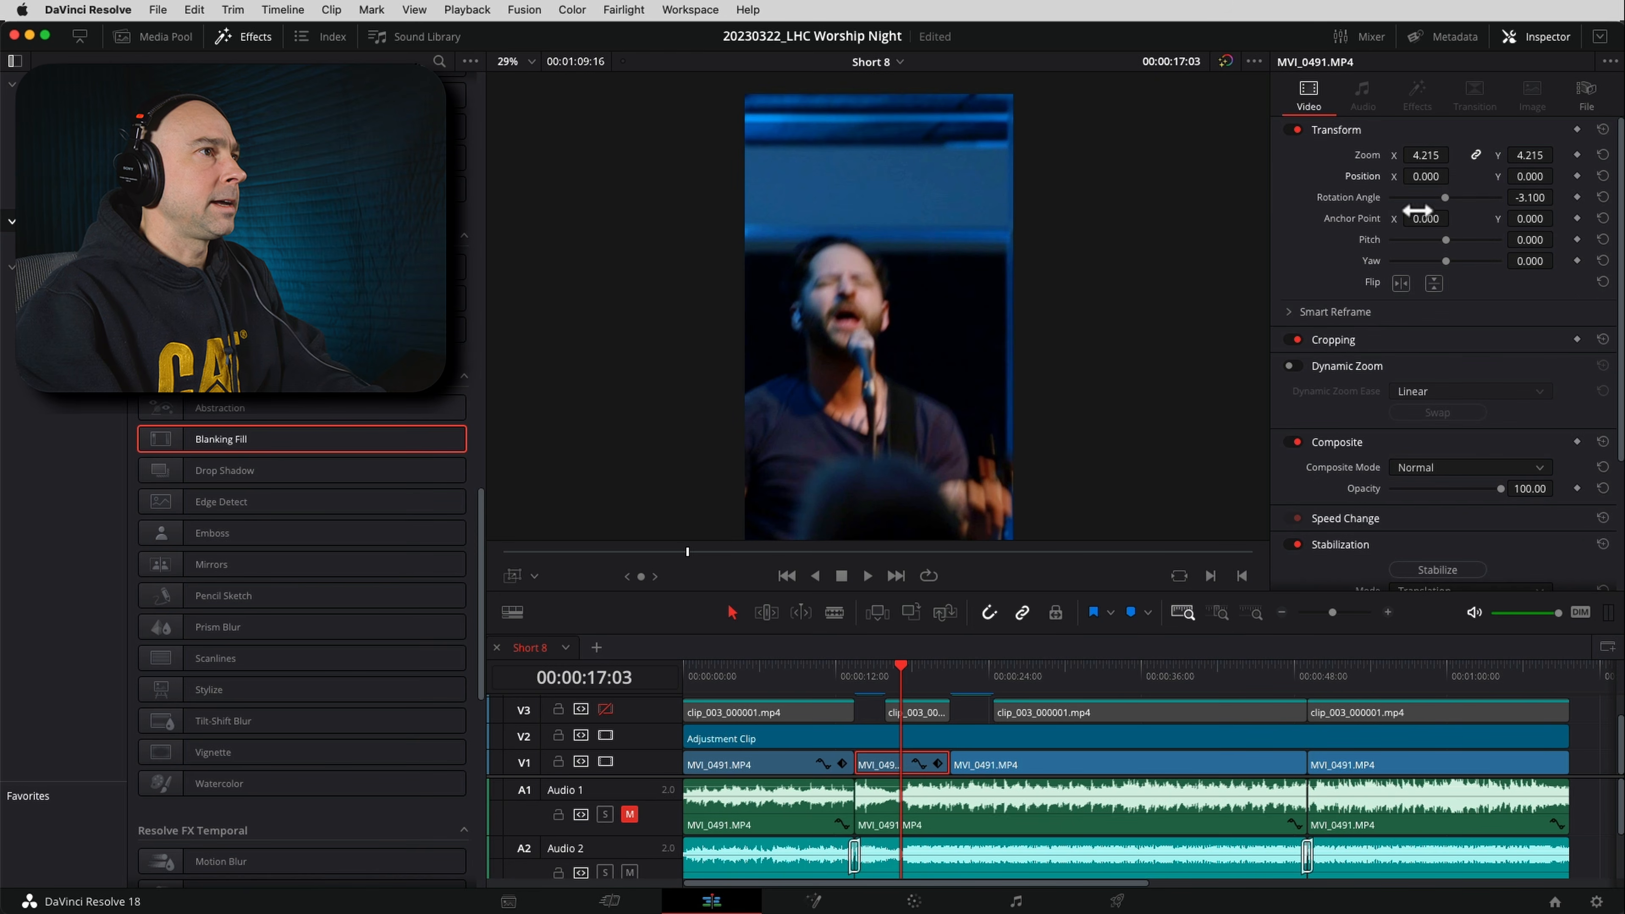
drag(1419, 182, 1603, 173)
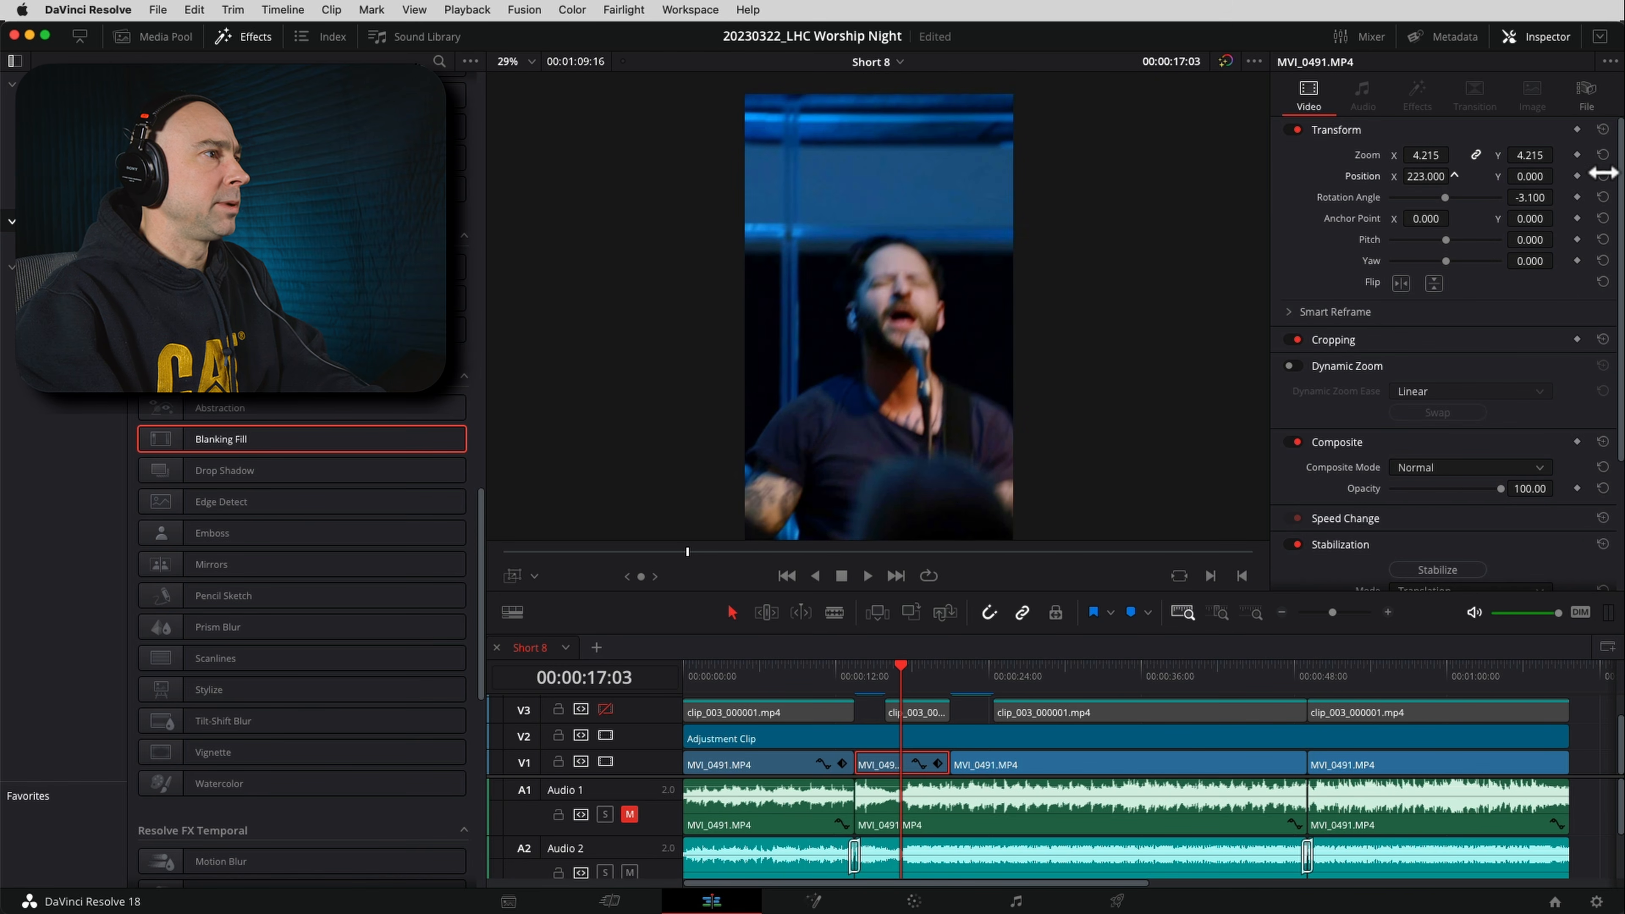
drag(896, 679, 886, 676)
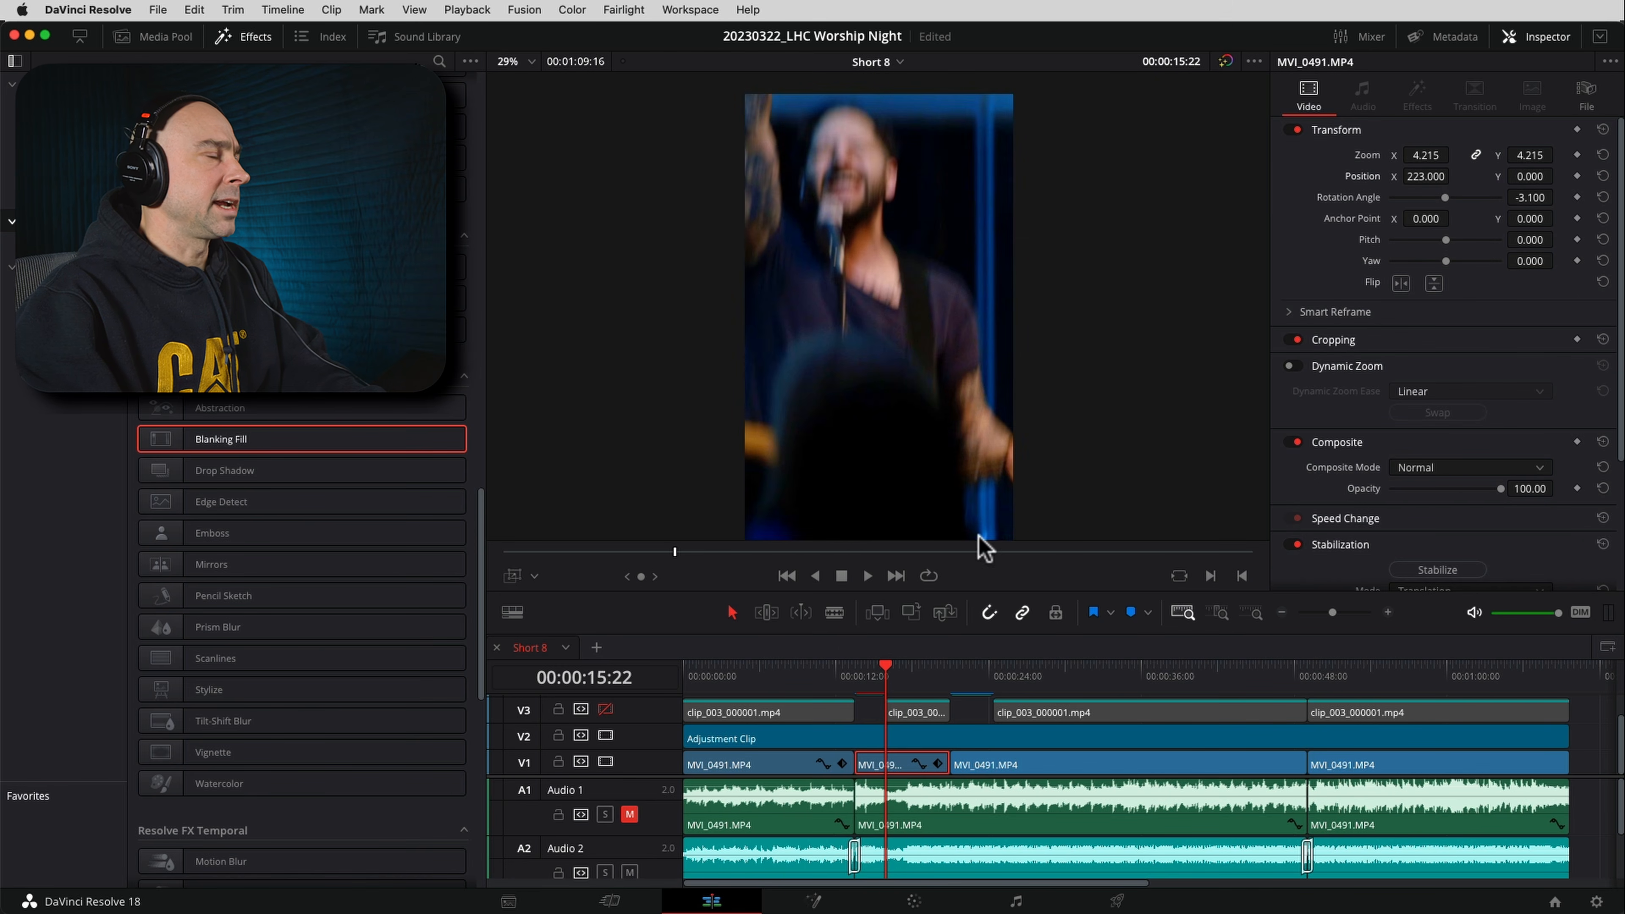
mouse_move(1420, 178)
mouse_down()
mouse_move(1447, 176)
mouse_move(1433, 182)
mouse_up()
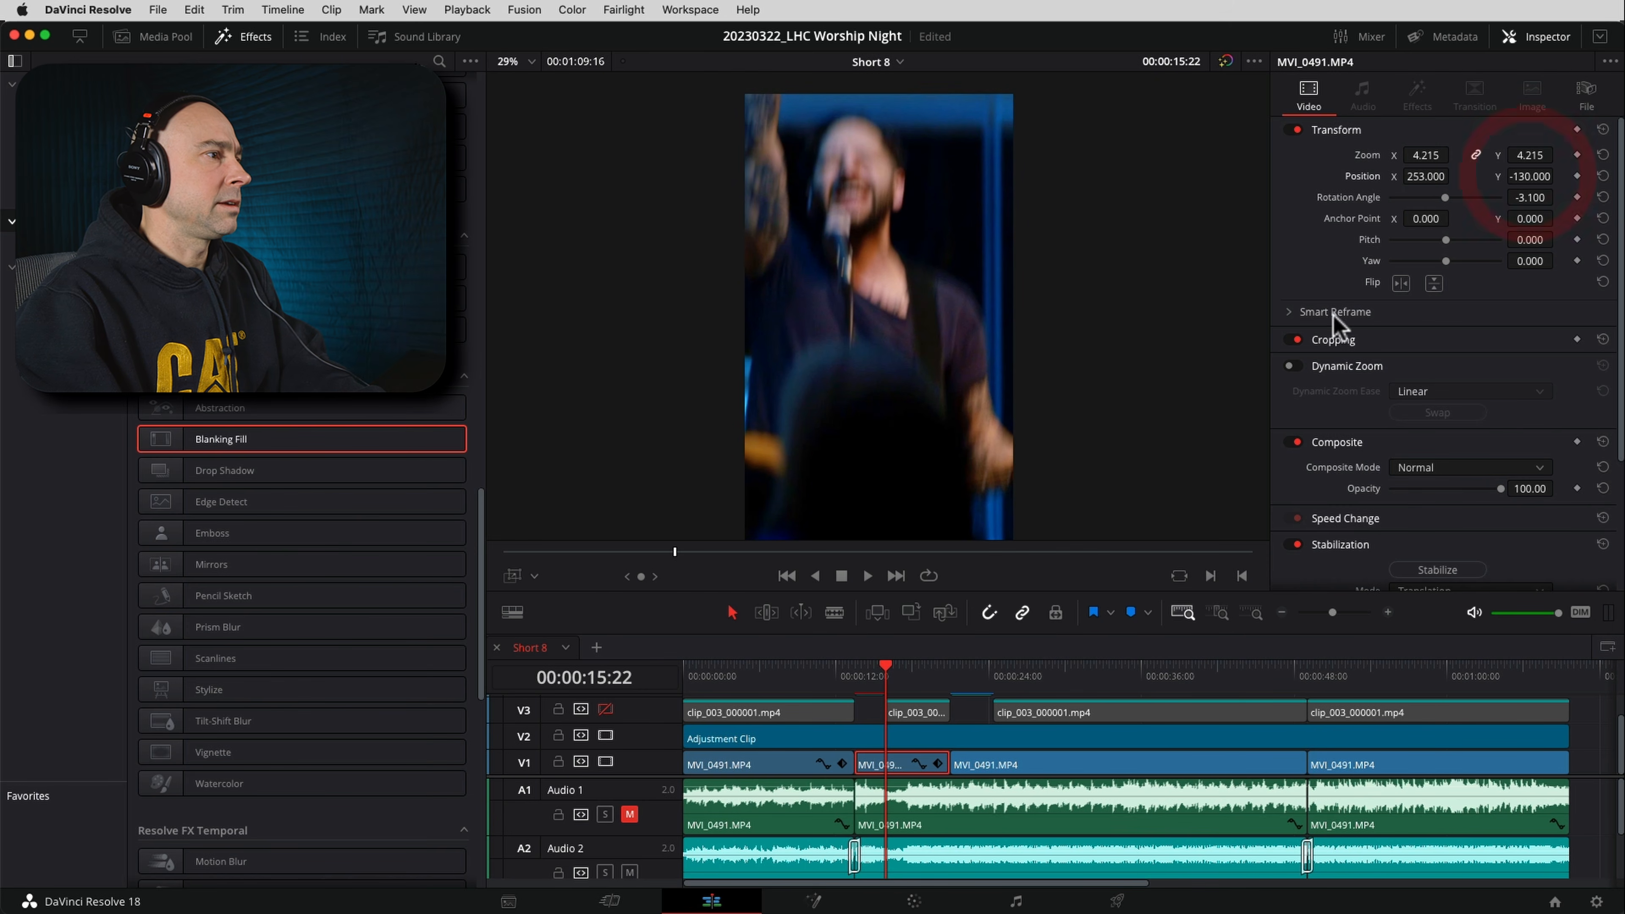
Play the repositioned shot to 00:00:19:19 and reduce its Position X to bring the singer back towards the frame's centre
click(865, 674)
key(space)
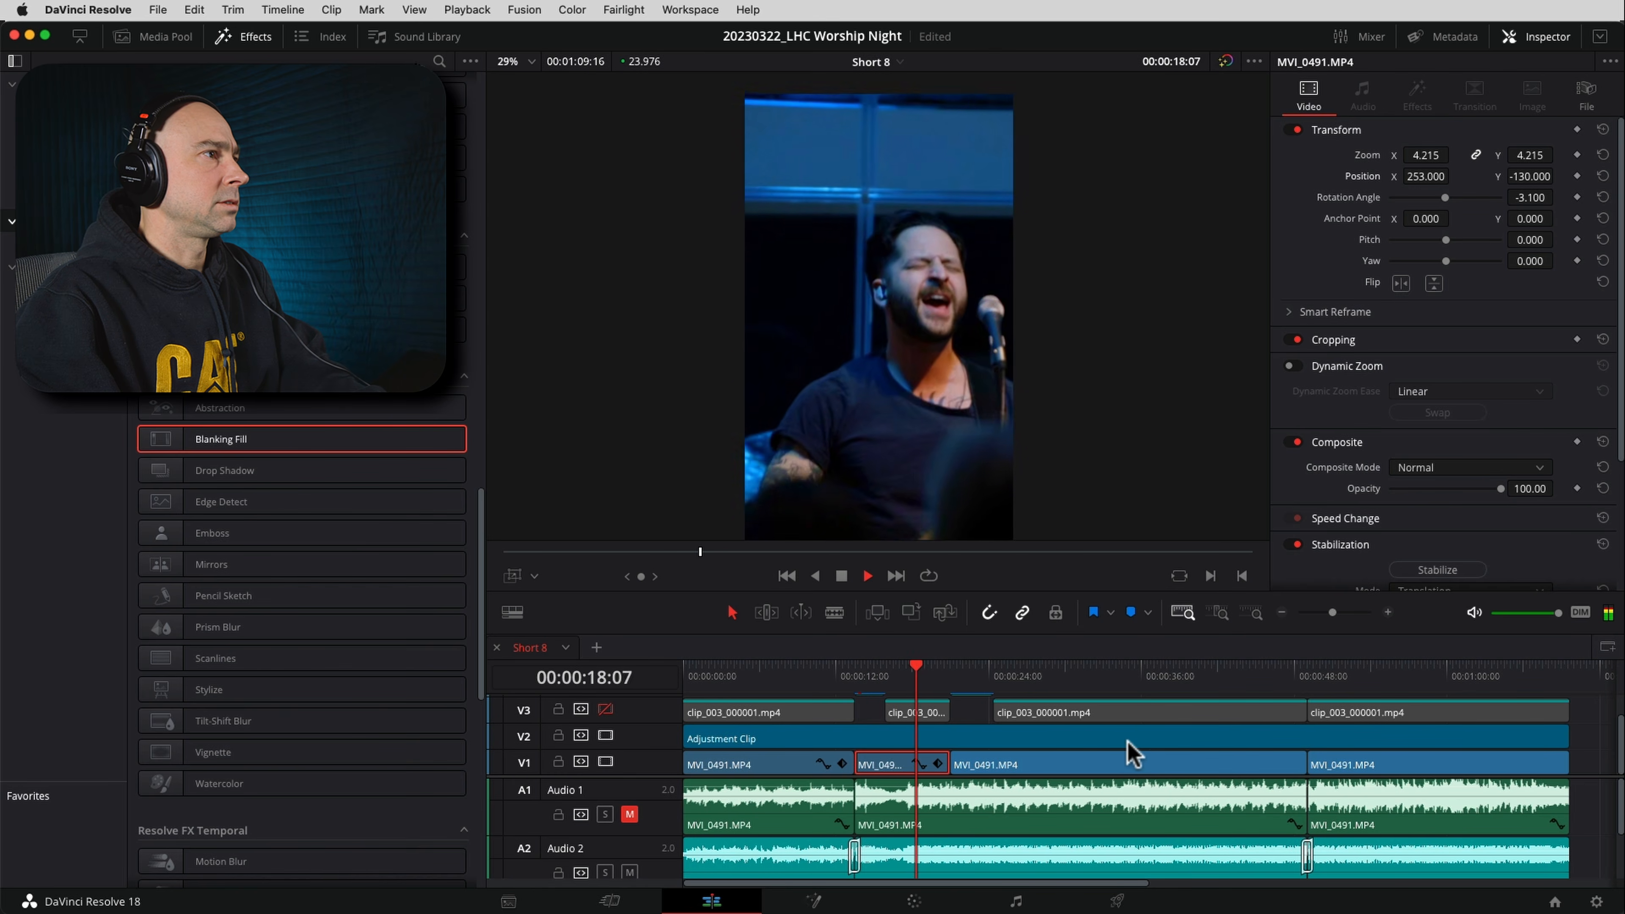
key(space)
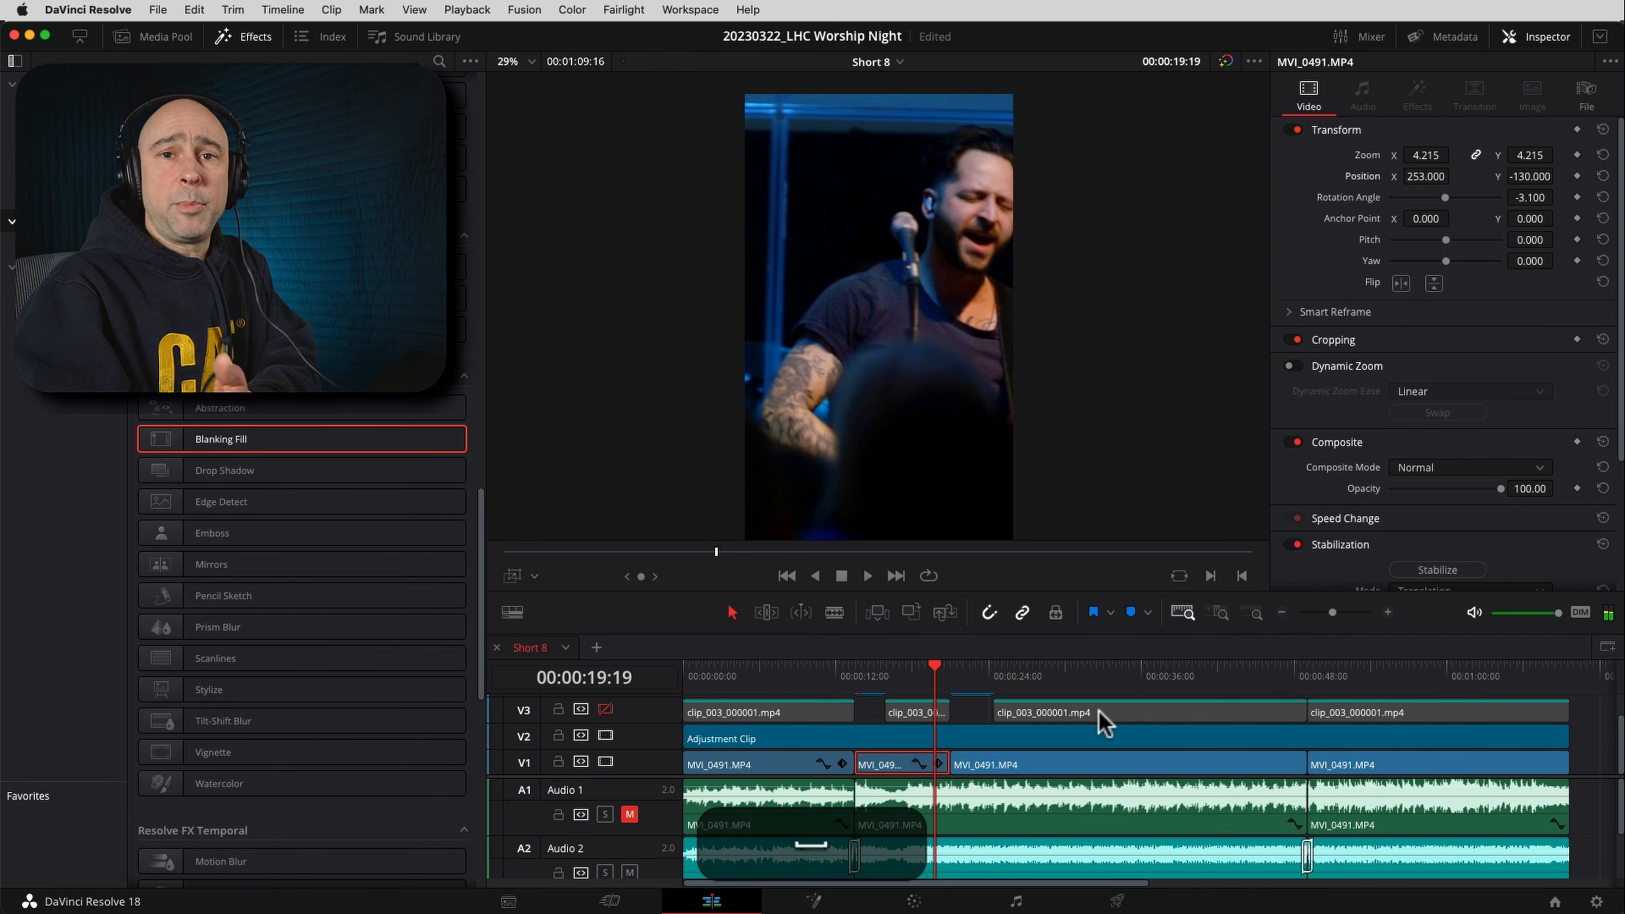
drag(1418, 175, 1277, 176)
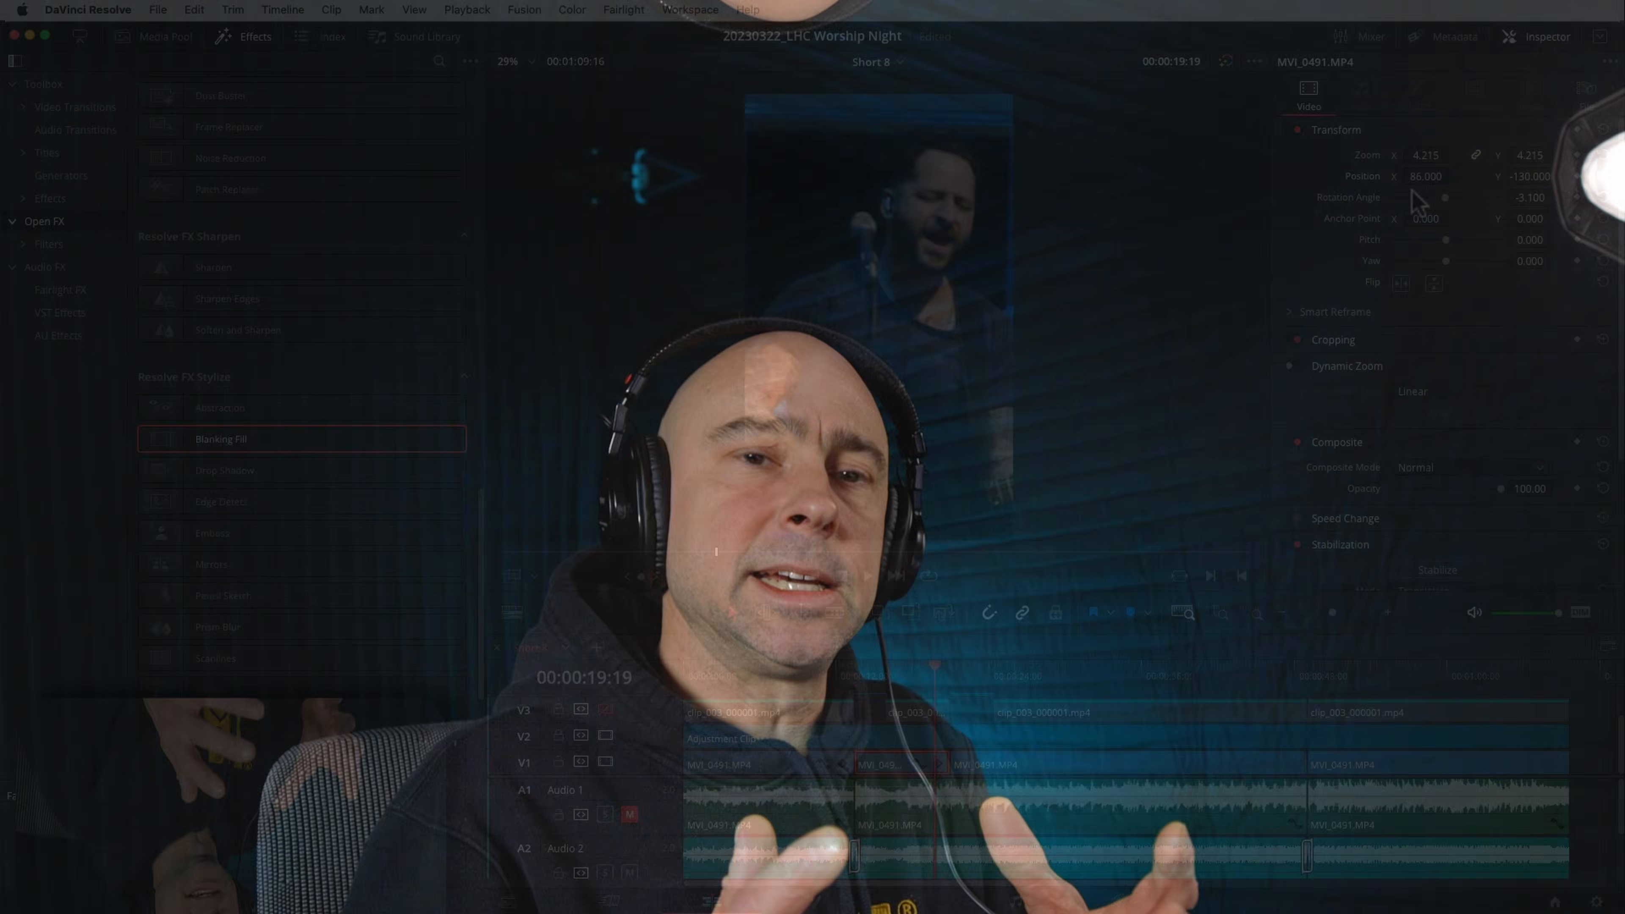